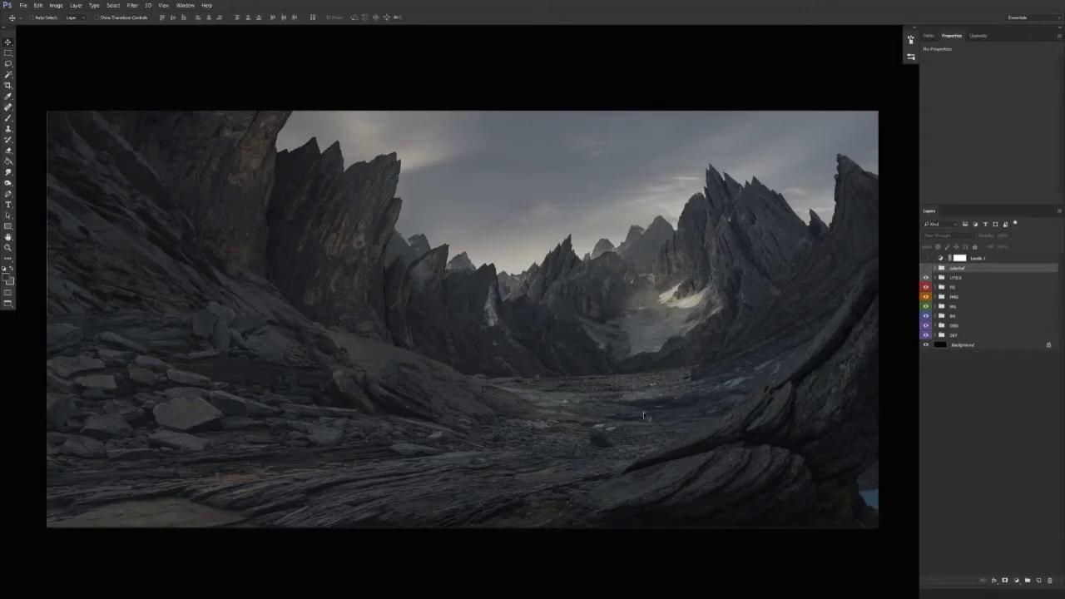
Step: Add a new layer above the colorRef group and fill it with bright pink
left_click_drag(639, 383, 624, 370)
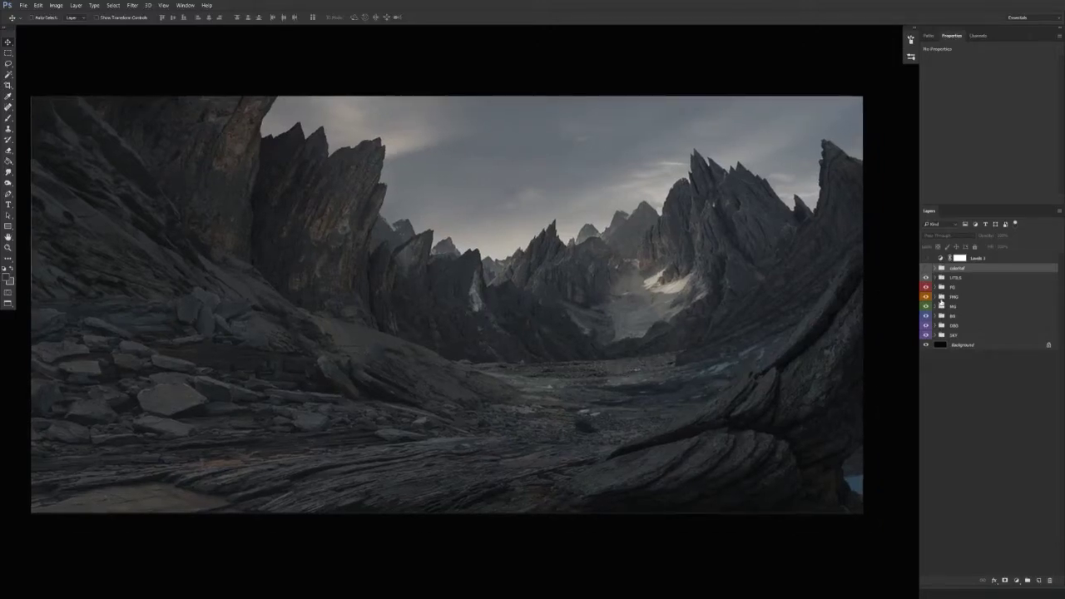
left_click(1038, 580)
key("b")
left_click(7, 280)
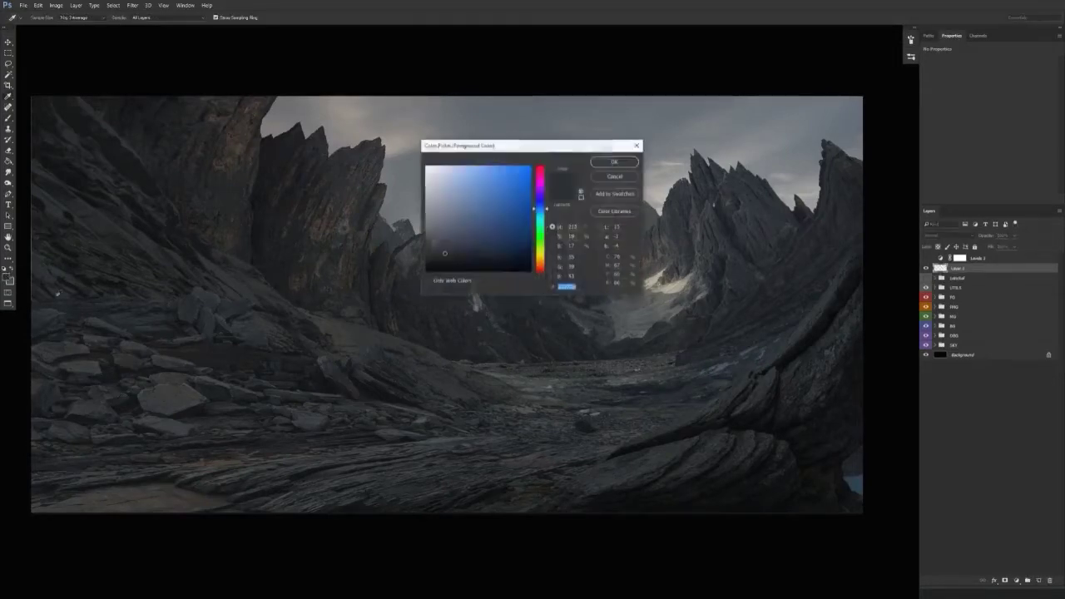
left_click_drag(540, 193, 540, 176)
left_click(526, 185)
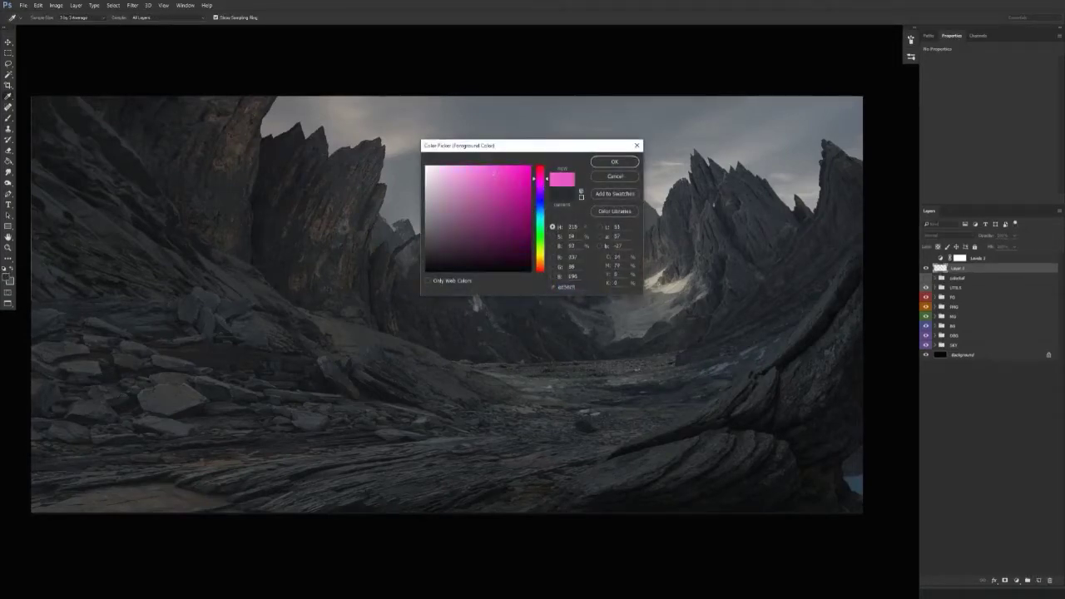
key("Return")
key("g")
left_click(534, 290)
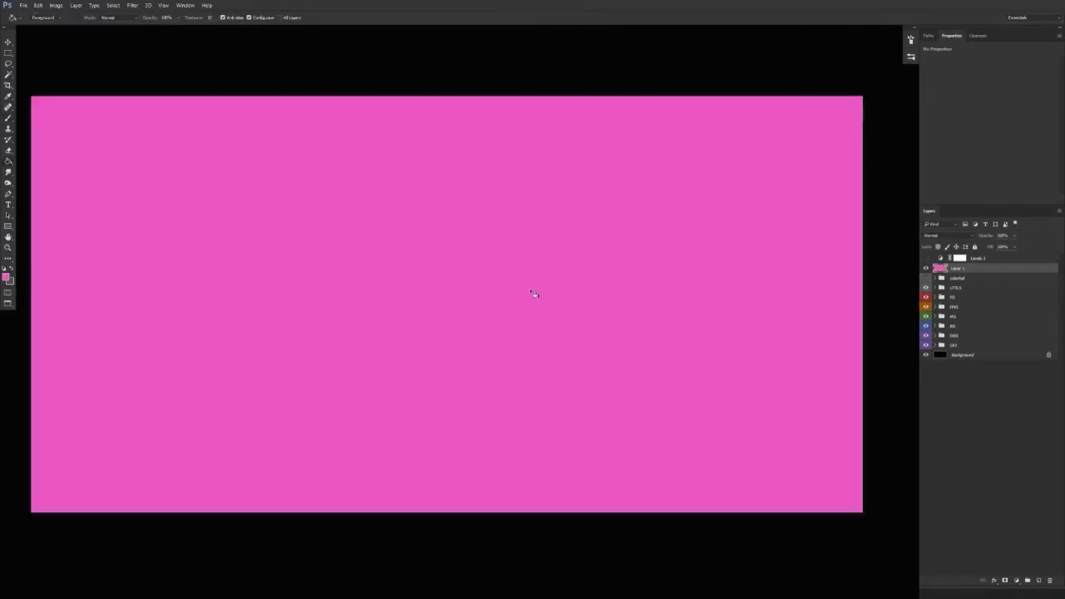
Step: Limit the pink layer to the brighter areas beneath it by splitting the Underlying Layer dark slider in Blend If
right_click(979, 263)
left_click(888, 214)
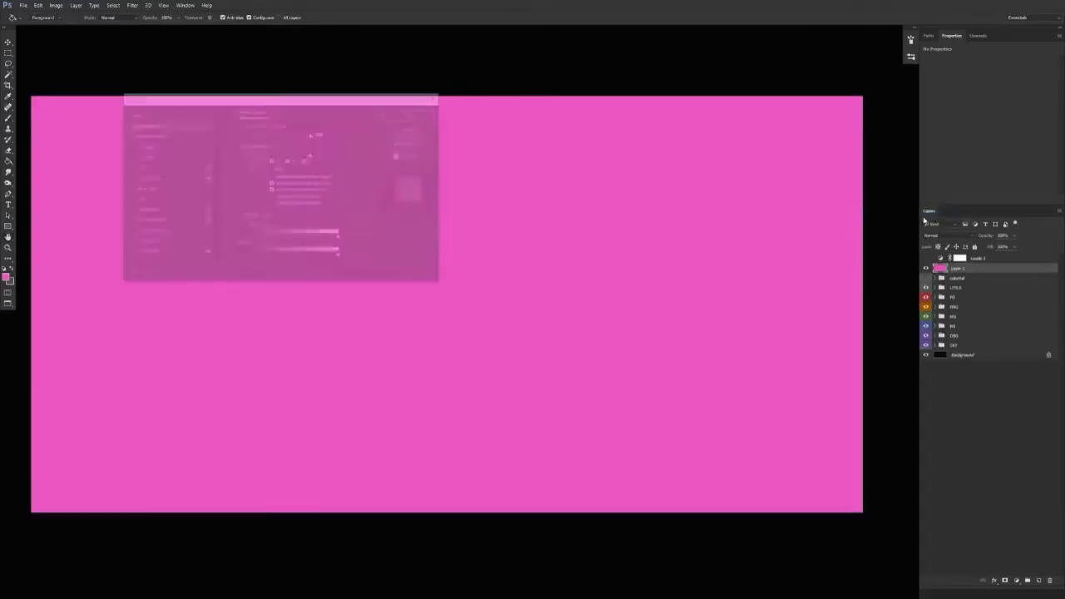
left_click_drag(239, 259, 297, 263)
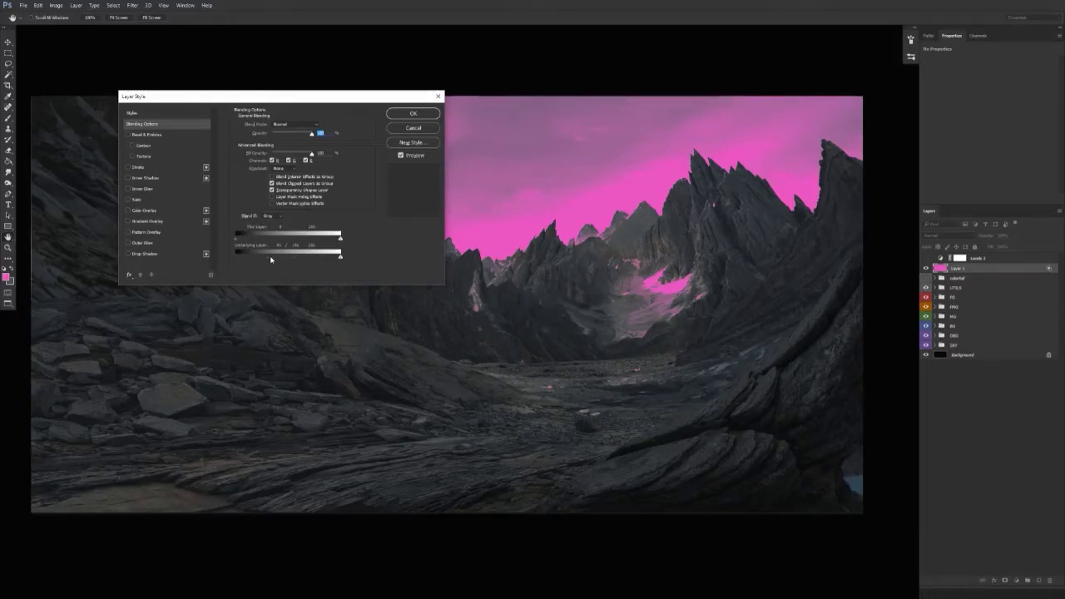
key("Return")
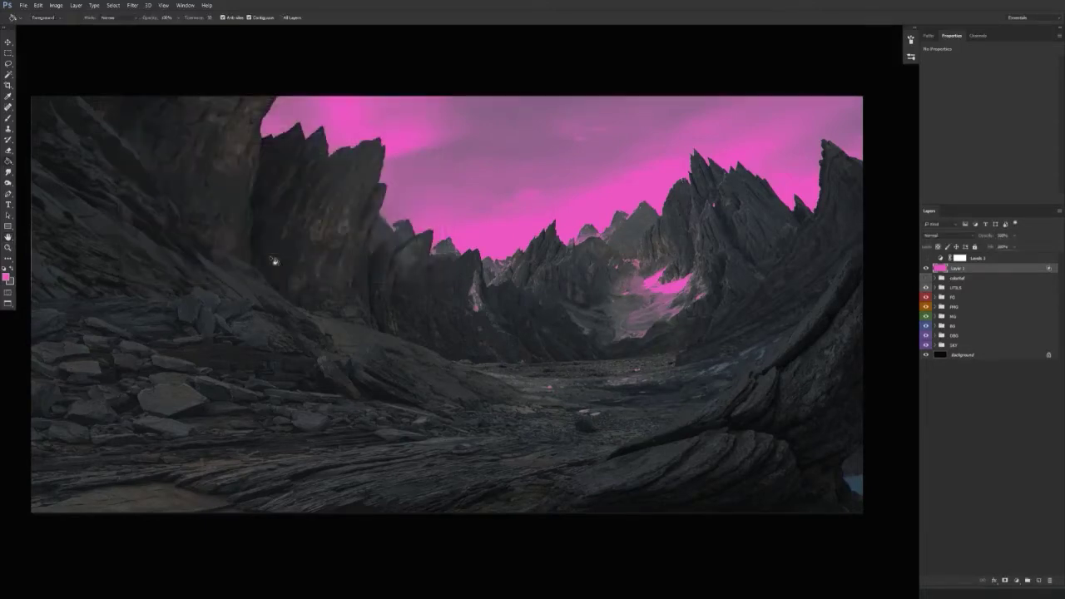
Step: Set the pink layer's blend mode to Soft Light and delete the layer
left_click(947, 235)
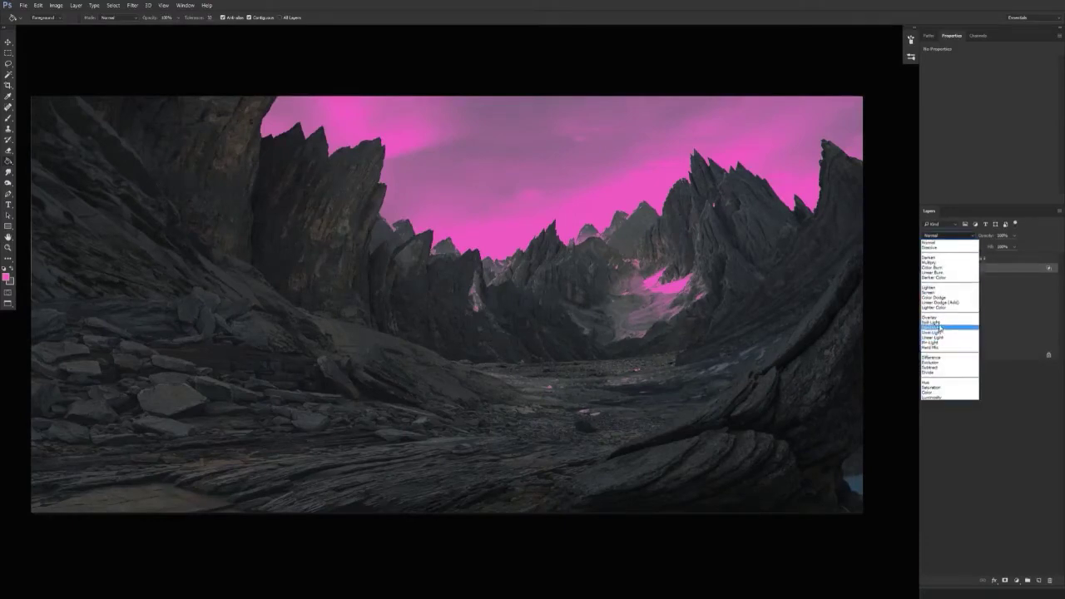
left_click(941, 326)
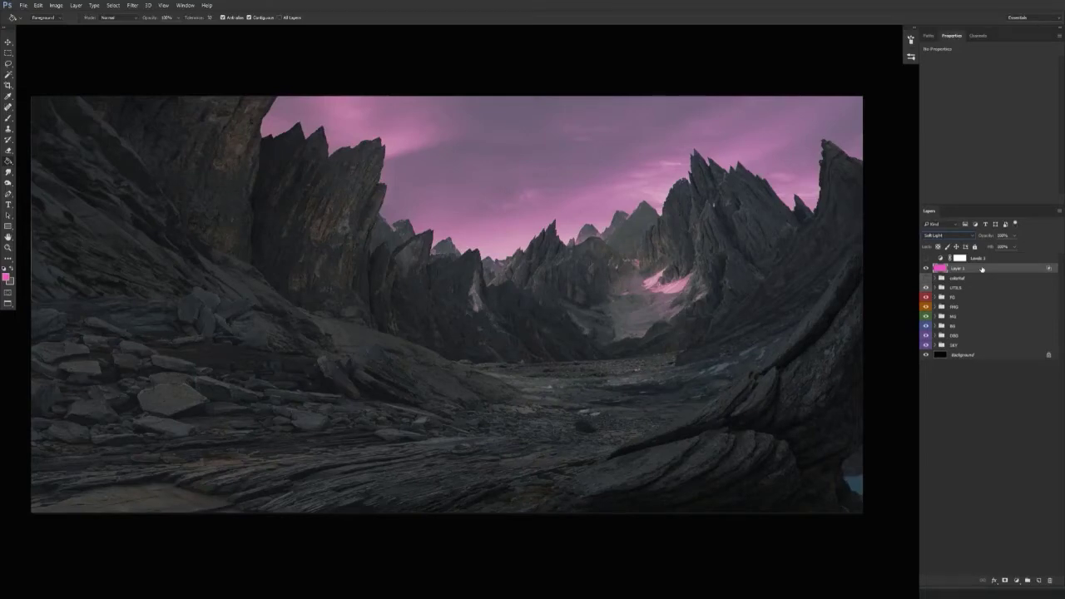
left_click_drag(982, 269, 1050, 583)
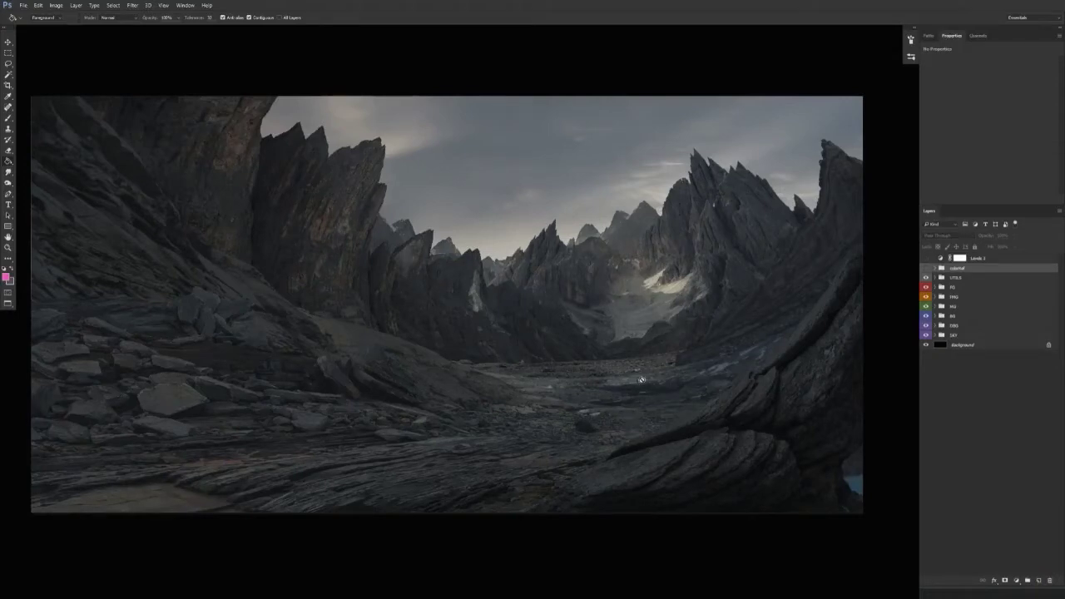
Step: Cycle the screen mode to a view with a grey canvas surround and the panels shown
key("v")
key("alt+v")
key("Escape")
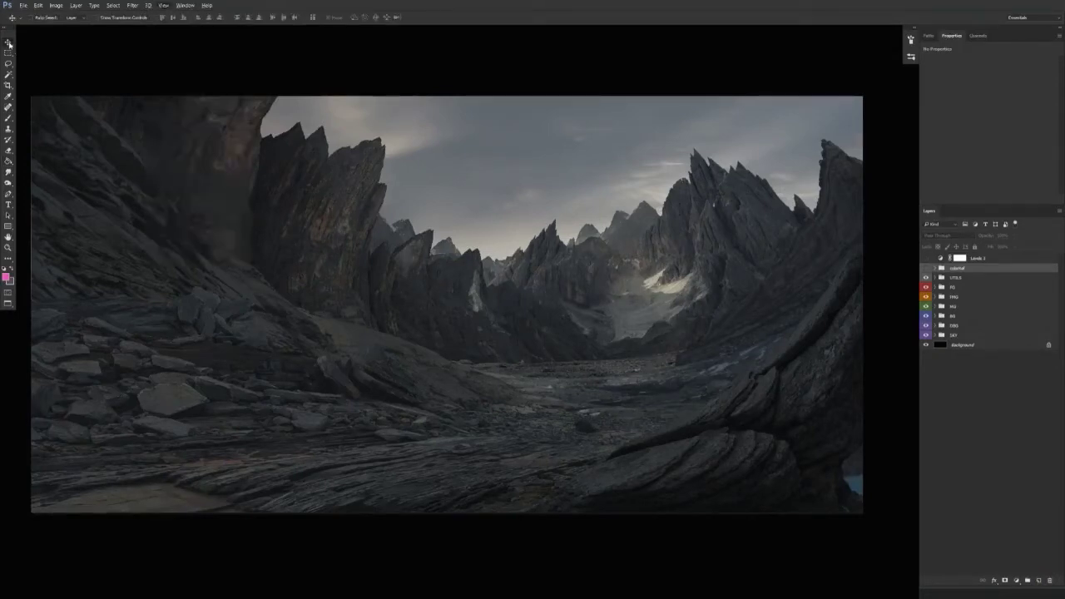
key("shift+v")
key("f")
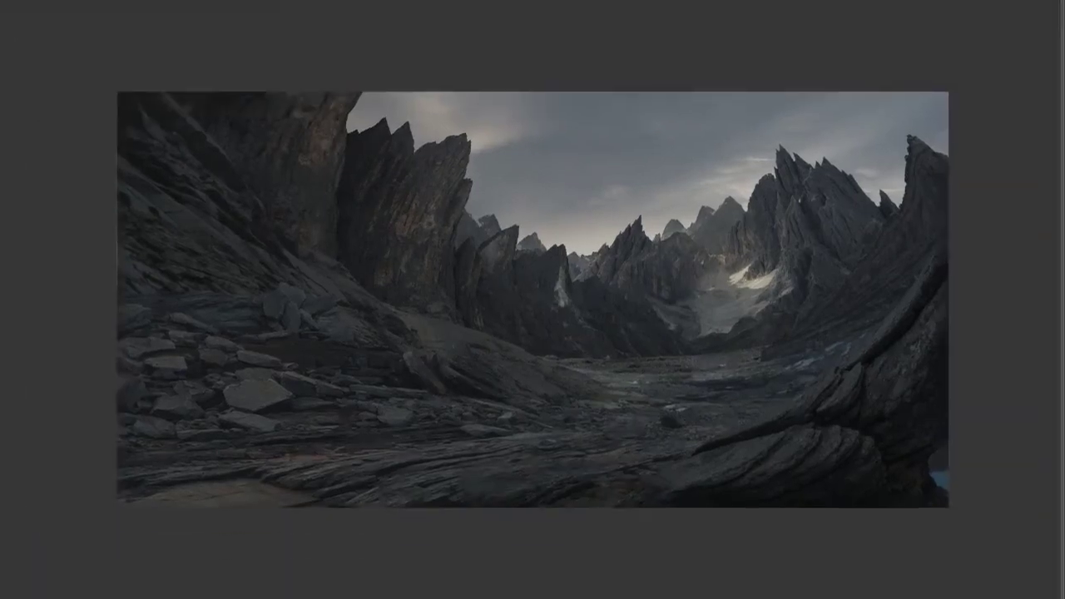
key("f")
key("v")
Step: Show the colorRef group and expand it together with its two subgroups
left_click(931, 270)
left_click(927, 268)
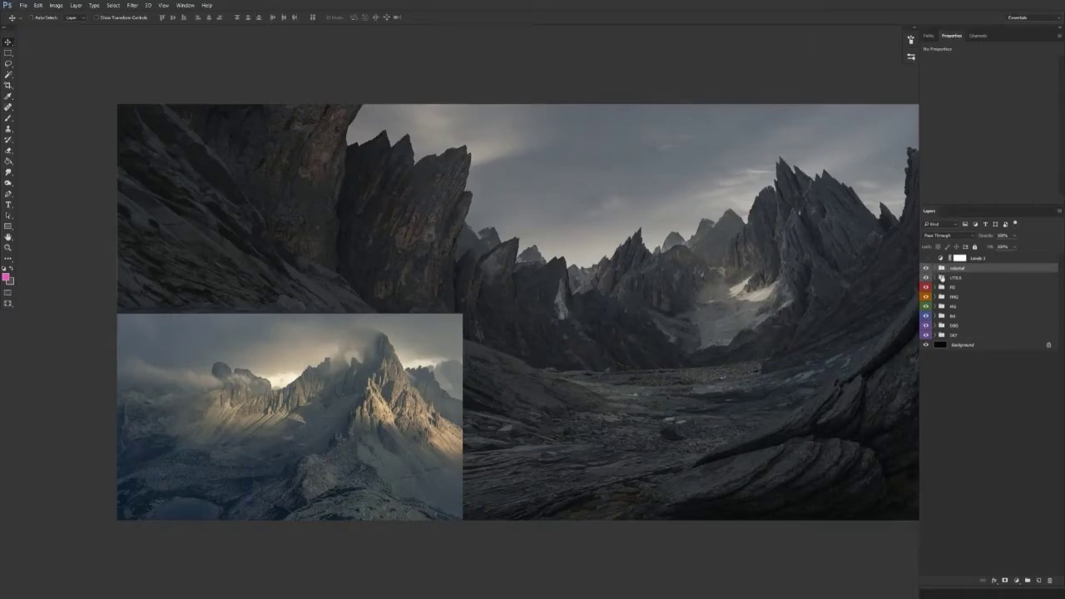
left_click(936, 269)
left_click(943, 288)
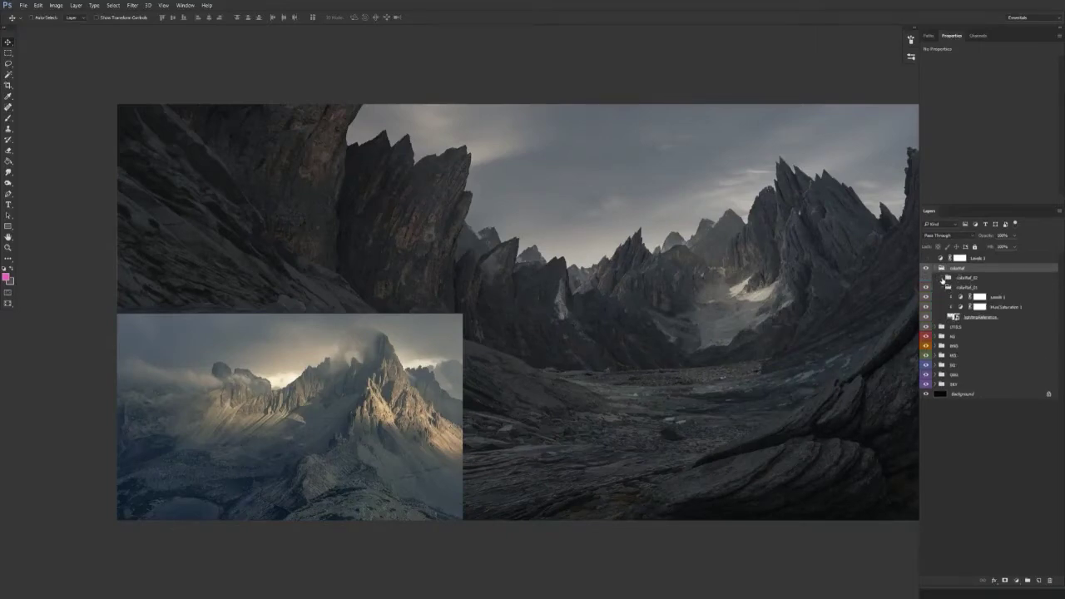
left_click(942, 278)
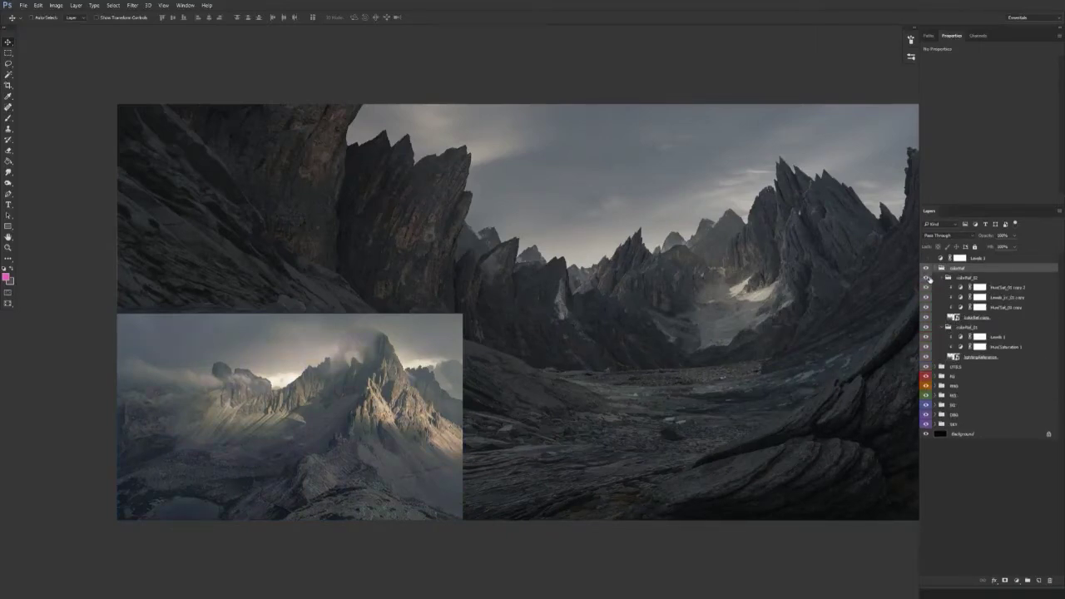
Step: Compare the reference with colorRef_02 hidden and shown, and delete the colorRef_01 subgroup
left_click(927, 278)
left_click(926, 278)
left_click_drag(739, 388, 676, 381)
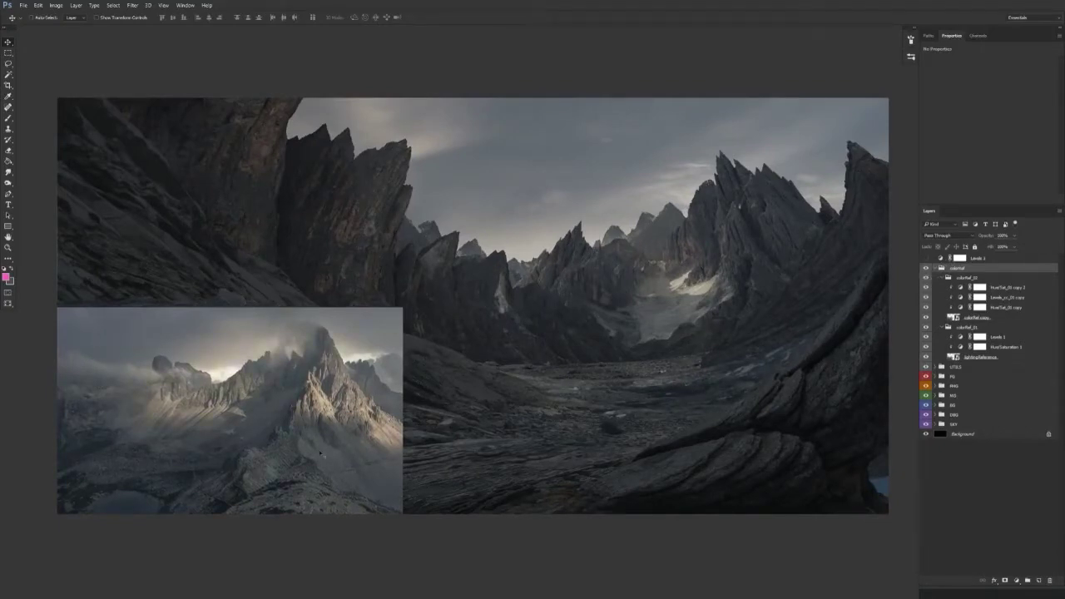
left_click(950, 326)
key("Delete")
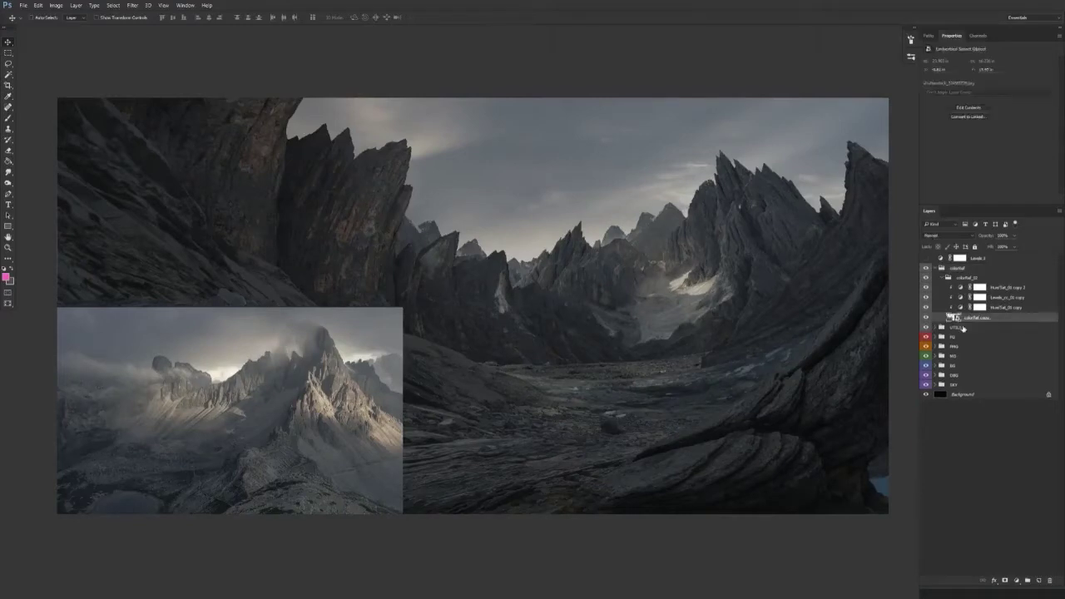
left_click(942, 277)
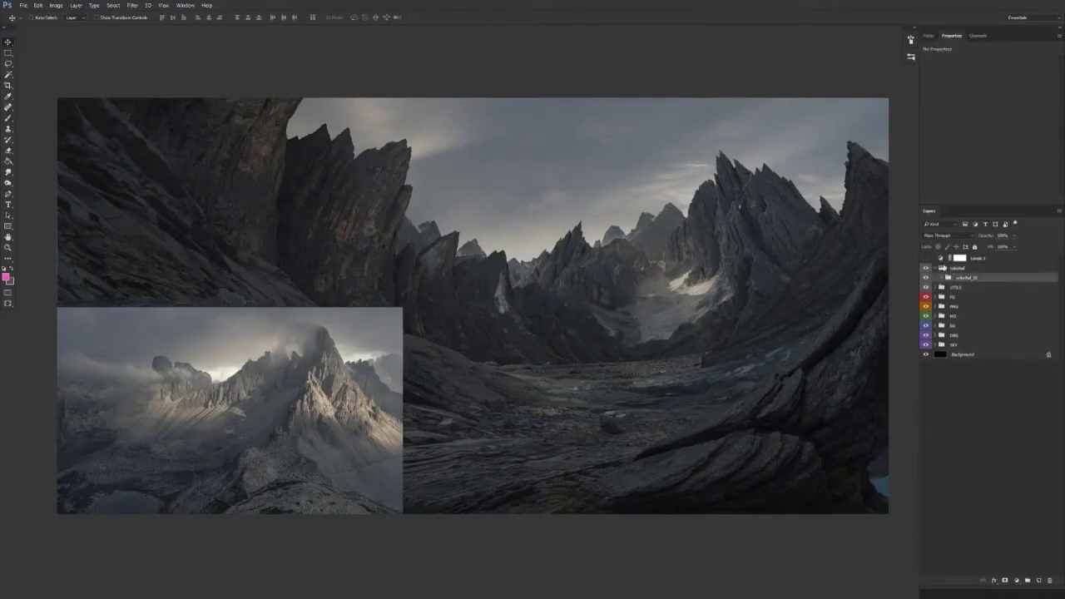
Step: Show the topmost Levels adjustment layer, reset it to defaults and lower its white input level to 47
left_click(926, 258)
left_click(1000, 262)
left_click(1027, 200)
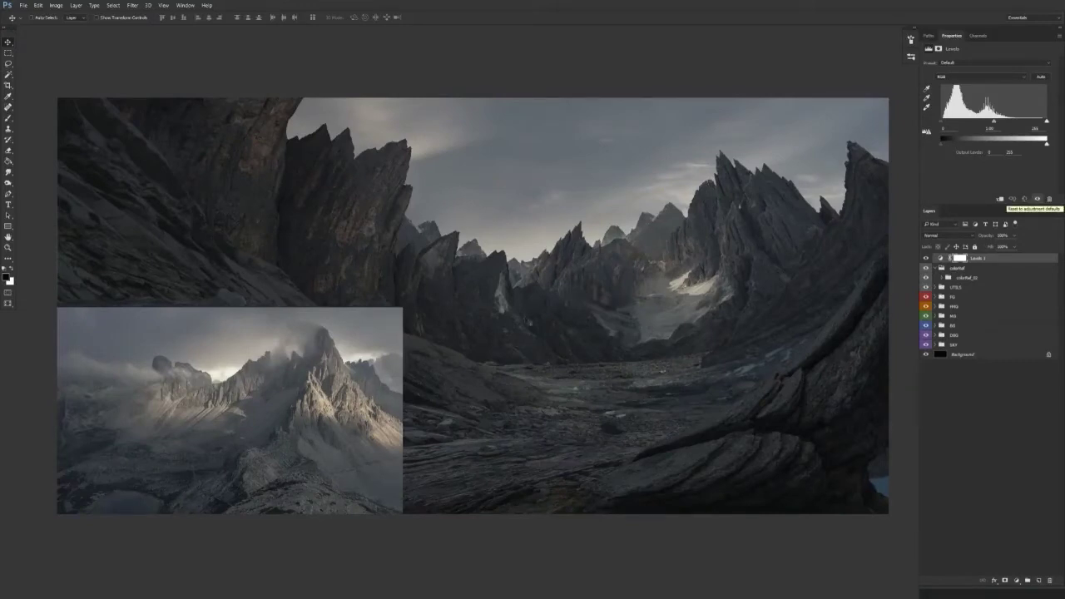
left_click_drag(1047, 123, 1048, 122)
left_click_drag(1046, 122, 960, 153)
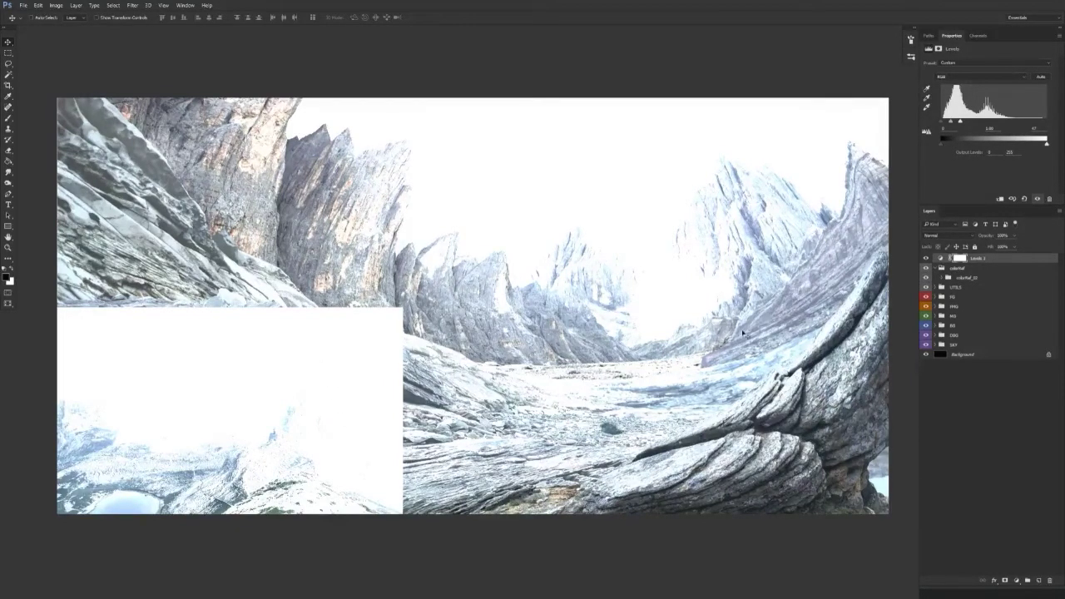
Step: Expand the BG group, toggle visibility to check which mountains it covers, and hide the DBG group
left_click(928, 327)
left_click(928, 326)
left_click(939, 325)
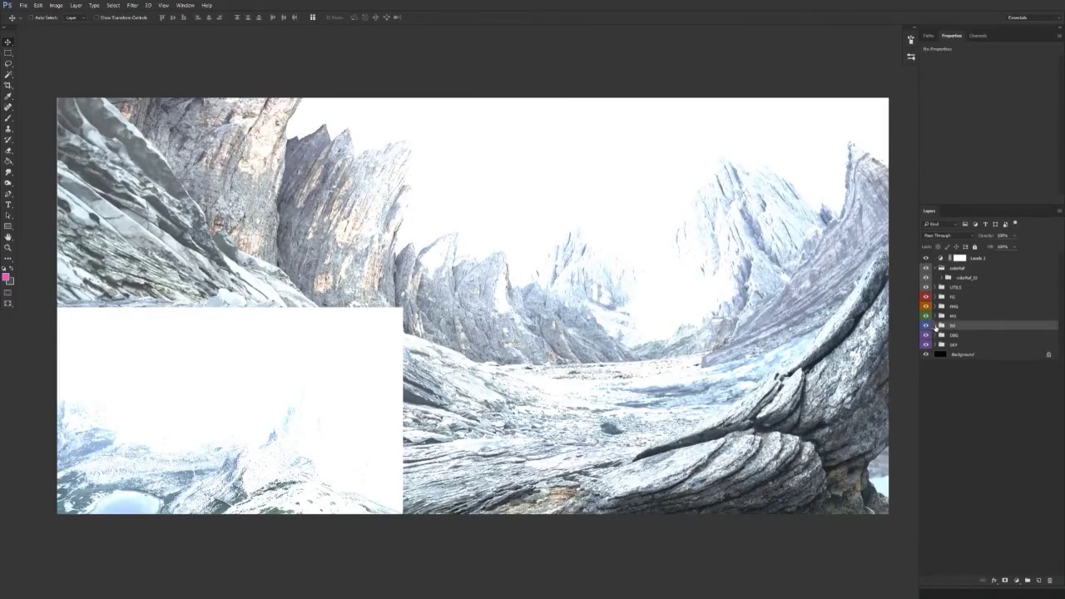
left_click(936, 327)
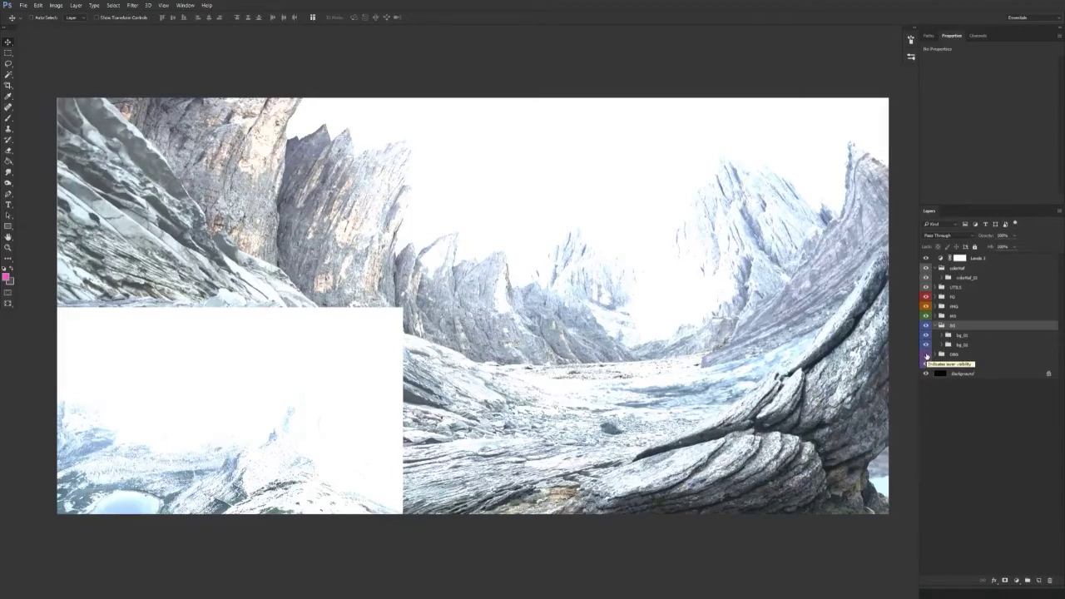
left_click(926, 336)
left_click(926, 336)
Step: Add a clipped Levels adjustment at the top of the bg_01 group and raise its output black level to 22
left_click(947, 336)
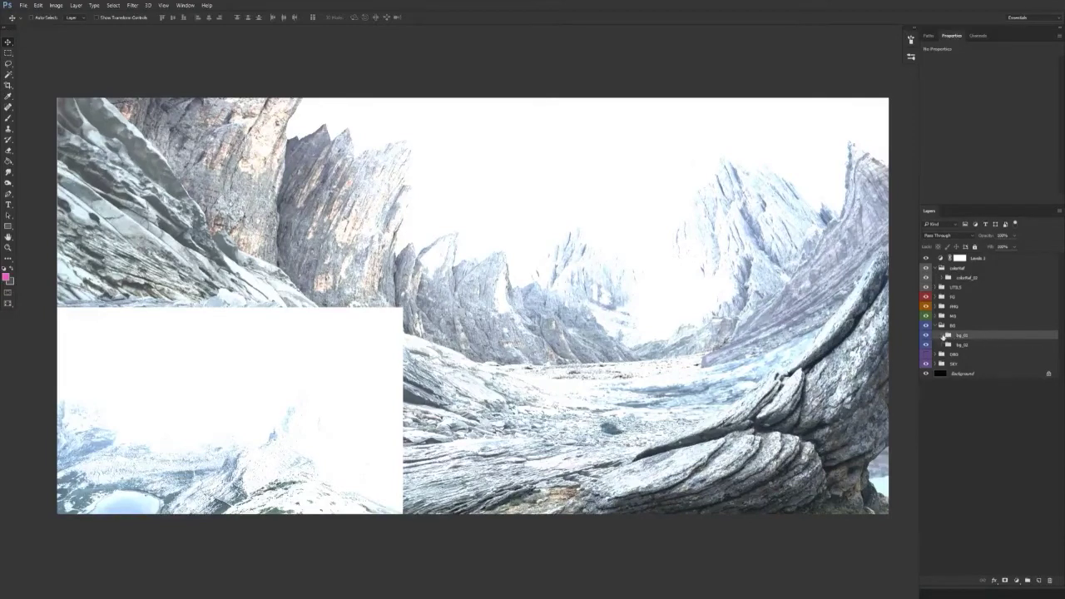
left_click(943, 334)
left_click(1009, 356)
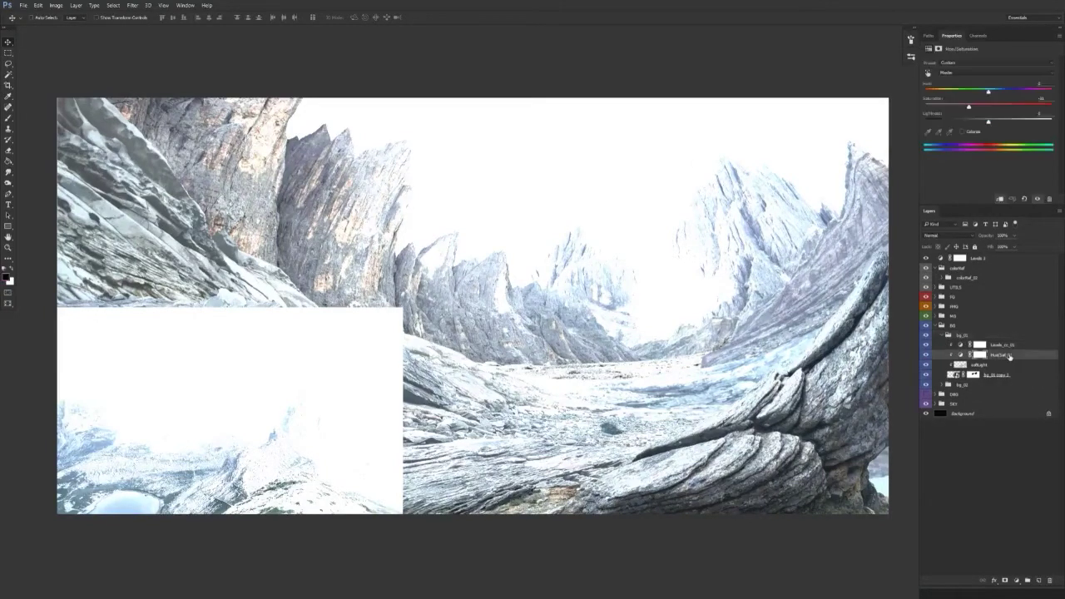
left_click(1017, 581)
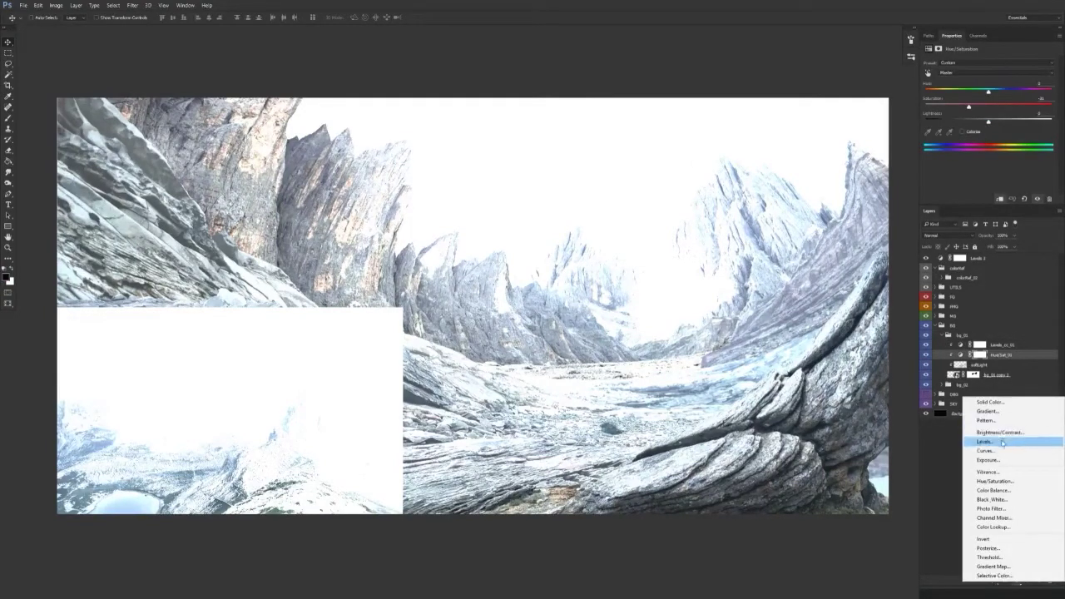
left_click(991, 441)
left_click_drag(1009, 355, 1007, 341)
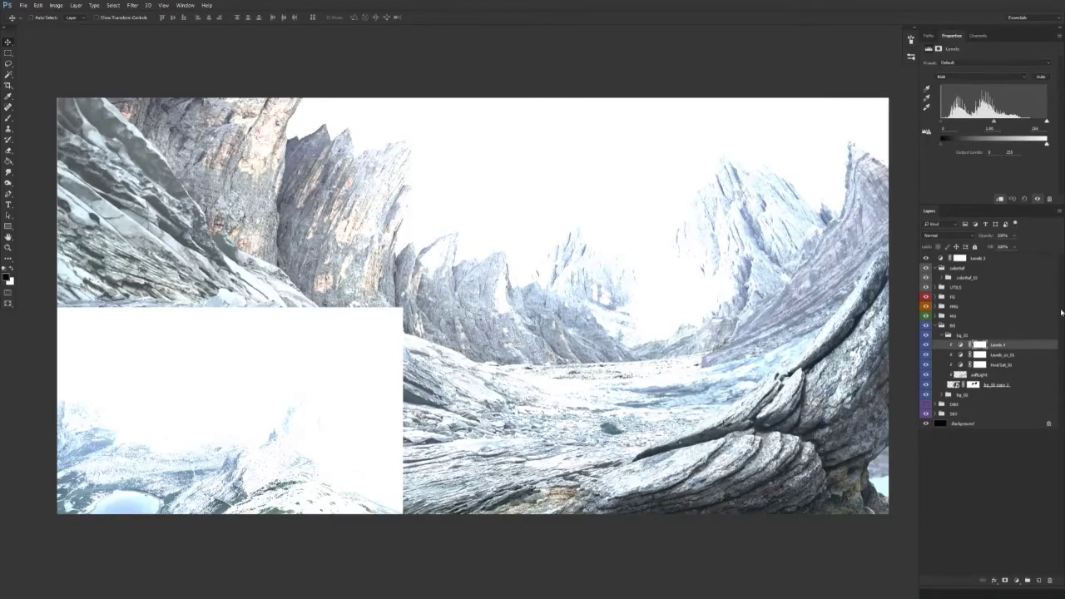
left_click_drag(952, 144, 951, 145)
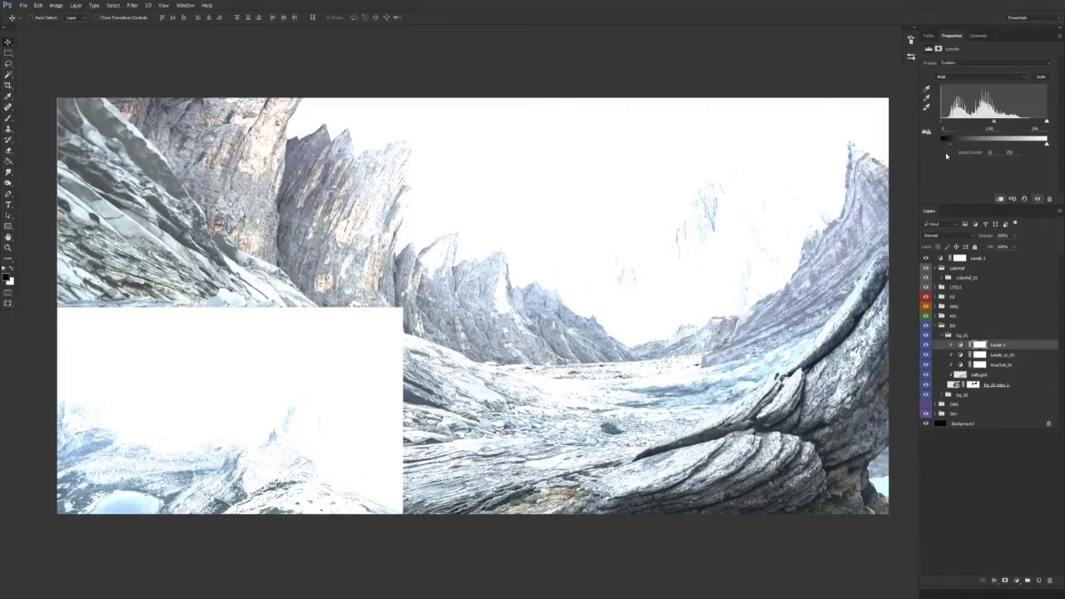
Step: Hide the topmost Levels layer and the bg_02 group, and compare bg_01 with its new Levels adjustment off and on
left_click(927, 259)
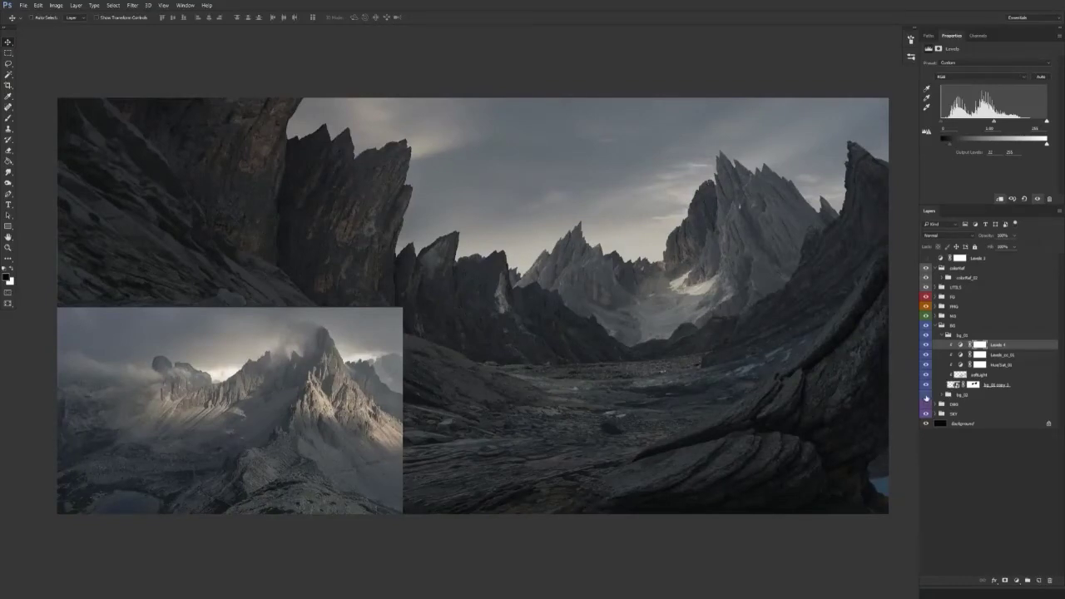
left_click(926, 396)
left_click(927, 346)
left_click(928, 346)
left_click(926, 344)
left_click(927, 345)
left_click(926, 344)
left_click(926, 345)
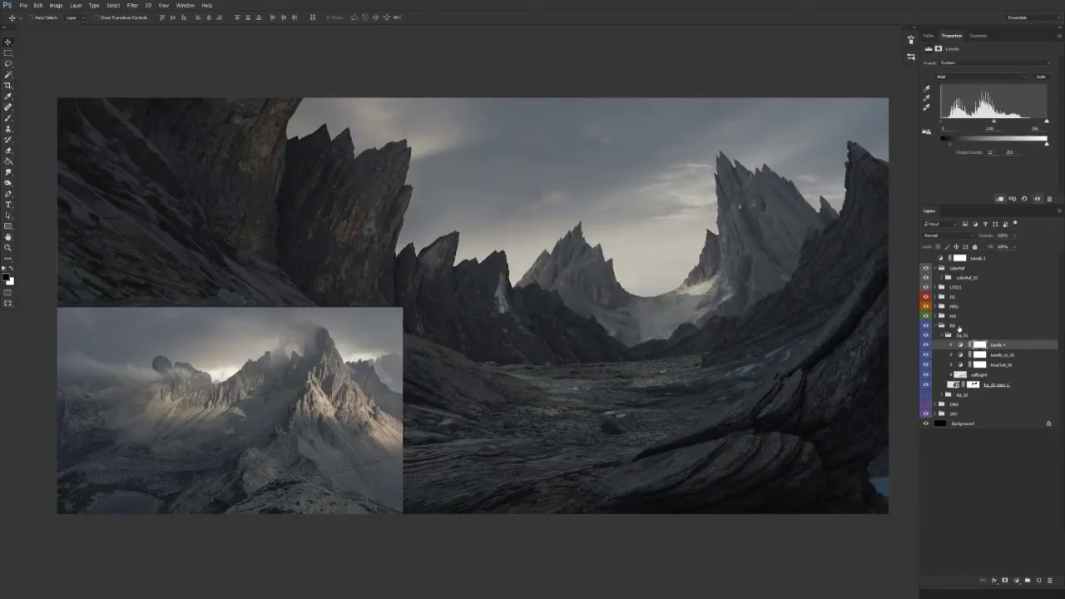
Step: Rename the new Levels adjustment in bg_01 as Levels_cc_atmo
double_click(997, 344)
type("Levels_cc_atmo")
key("Return")
Step: Show and expand the bg_02 group, and copy Levels_cc_atmo into it just below the softLight layer
left_click(942, 395)
left_click(926, 395)
left_click_drag(1004, 346, 1014, 407)
left_click_drag(650, 413, 628, 412)
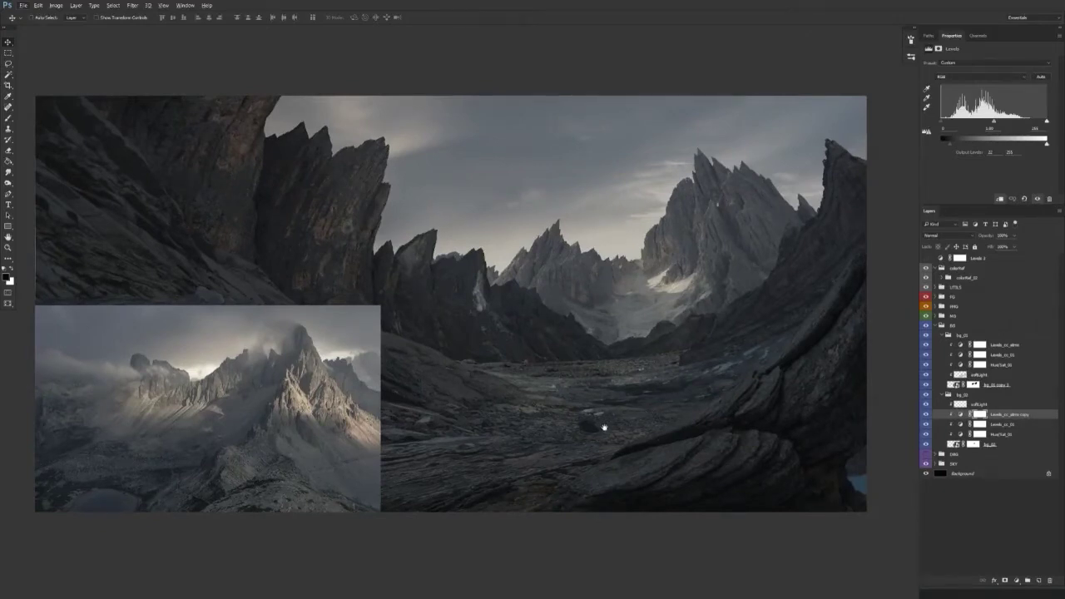
left_click_drag(613, 432, 592, 419)
key("v")
key("alt+v")
key("Escape")
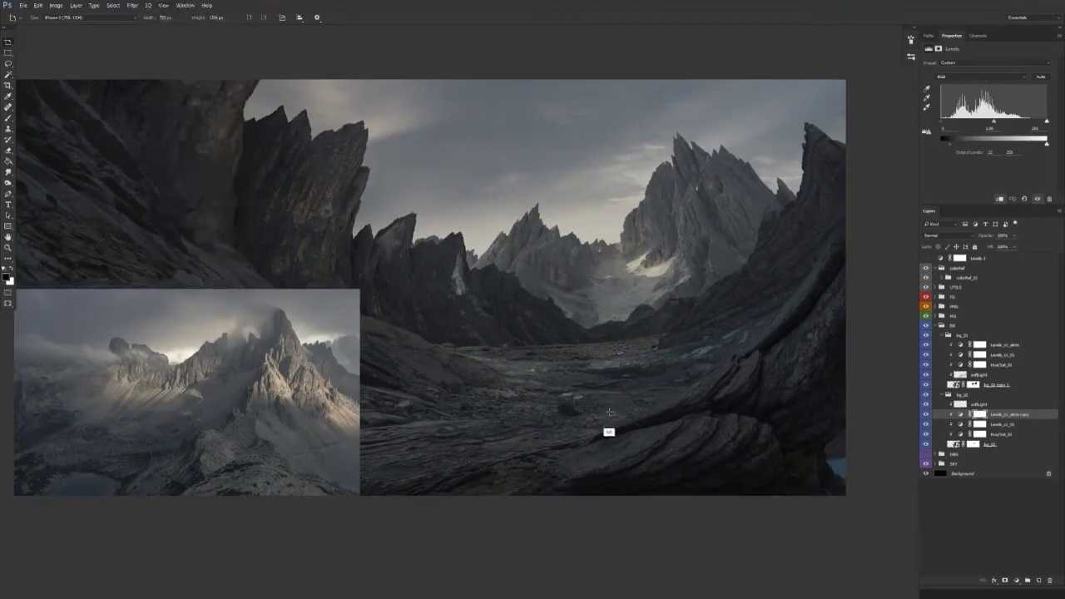
key("v")
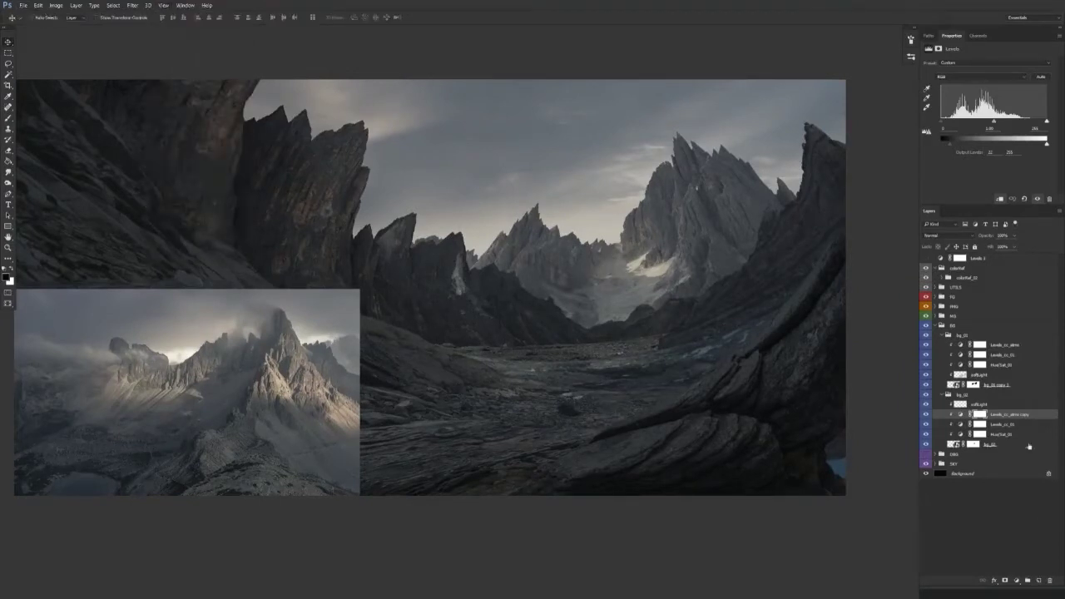
Step: Add a new layer to the bg_01 group, clipped above Levels_cc_atmo
left_click(1005, 358)
left_click(1038, 580)
left_click_drag(991, 357, 997, 344)
Step: Paint soft atmospheric haze over the large background mountain on the new clipped layer in bg_01
key("b")
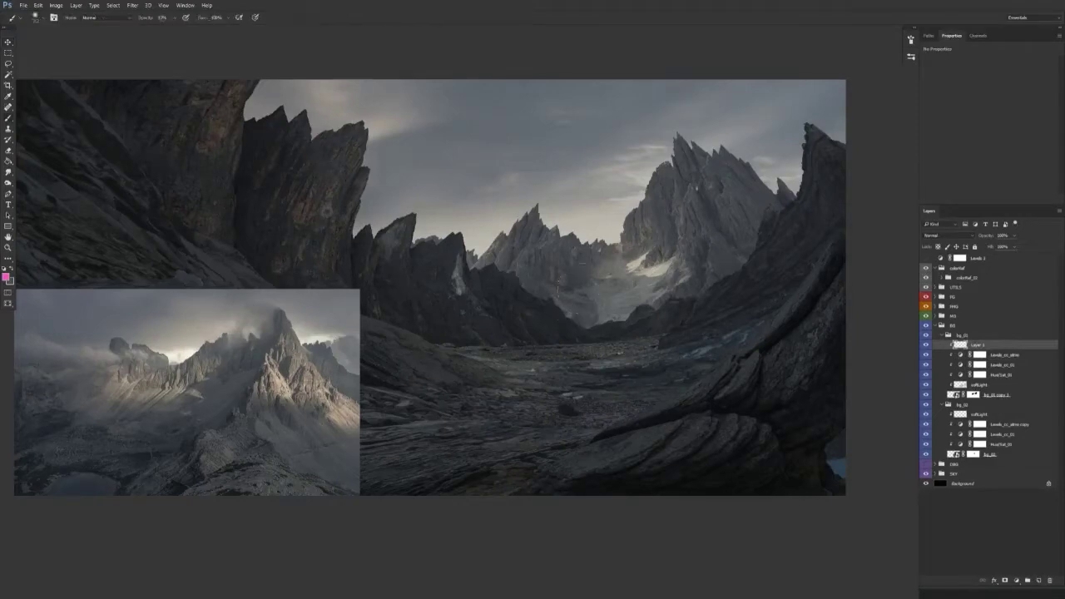
mouse_move(564, 260)
left_mouse_down()
mouse_move(613, 278)
mouse_move(536, 335)
left_mouse_up()
right_click(636, 293)
key("Escape")
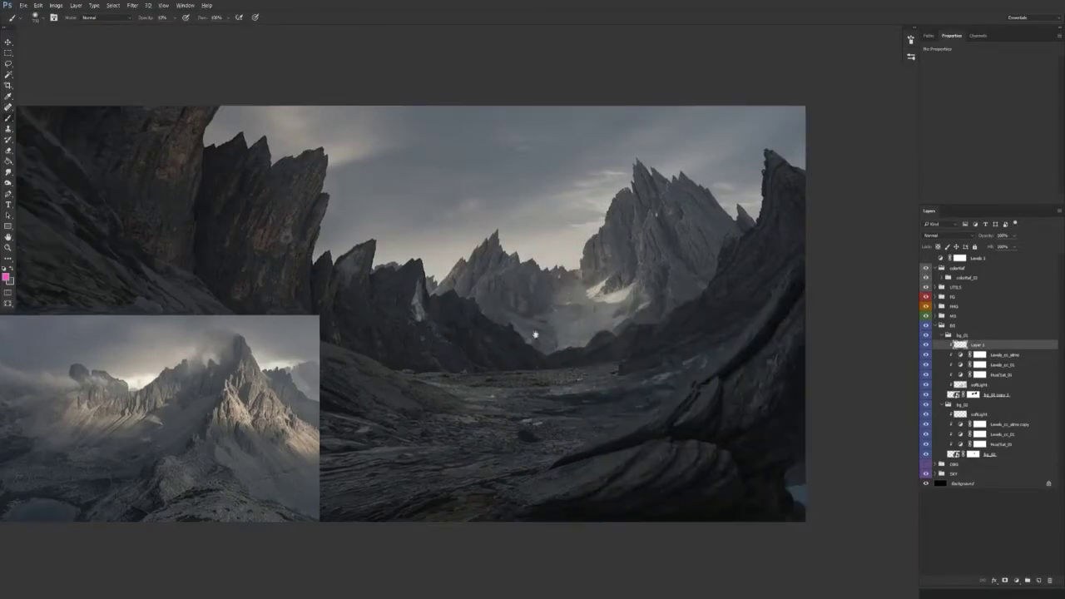
left_click_drag(546, 238, 545, 231)
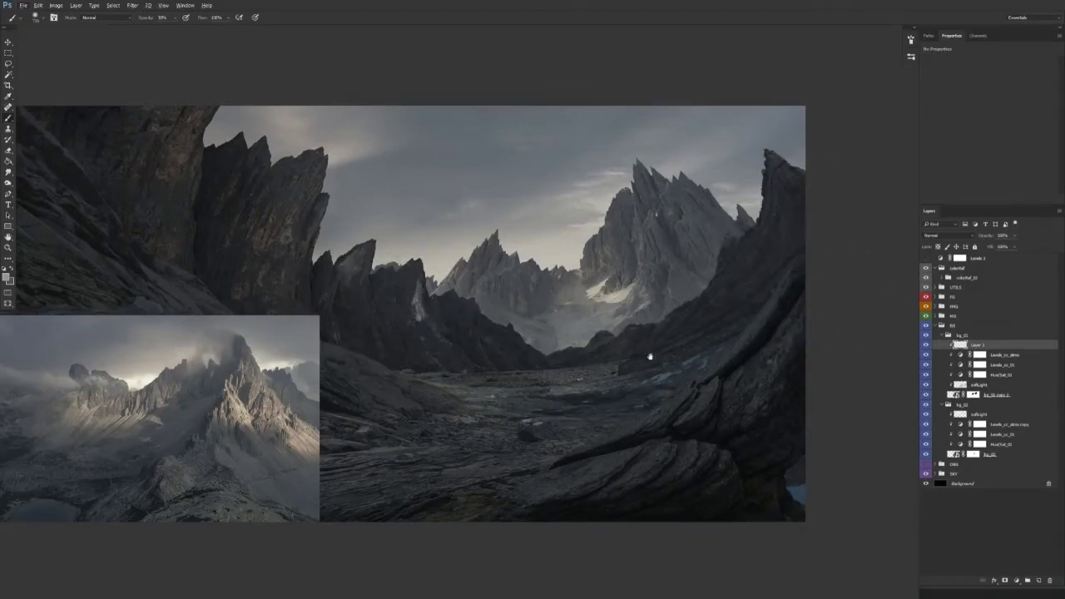
Step: Lower the opacity of the new haze layer in bg_01
left_click_drag(610, 406, 595, 377)
key("v")
key("alt+v")
key("Escape")
key("Escape")
key("8")
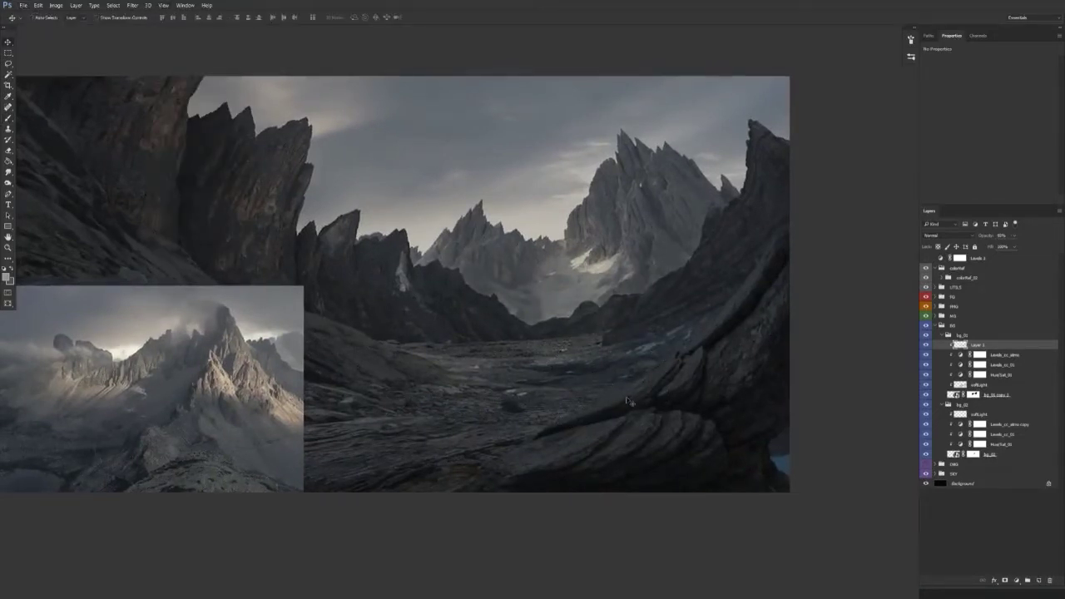
Step: Compare the bg_01 haze layer off and on, and rename it as atmo
left_click(928, 345)
left_click(928, 345)
left_click(928, 345)
left_click(929, 345)
double_click(979, 345)
type("atmo")
Step: Copy the atmo layer to the top of the bg_02 group, clipped above softLight, and rename the copy as atmo
left_click_drag(982, 346, 993, 423)
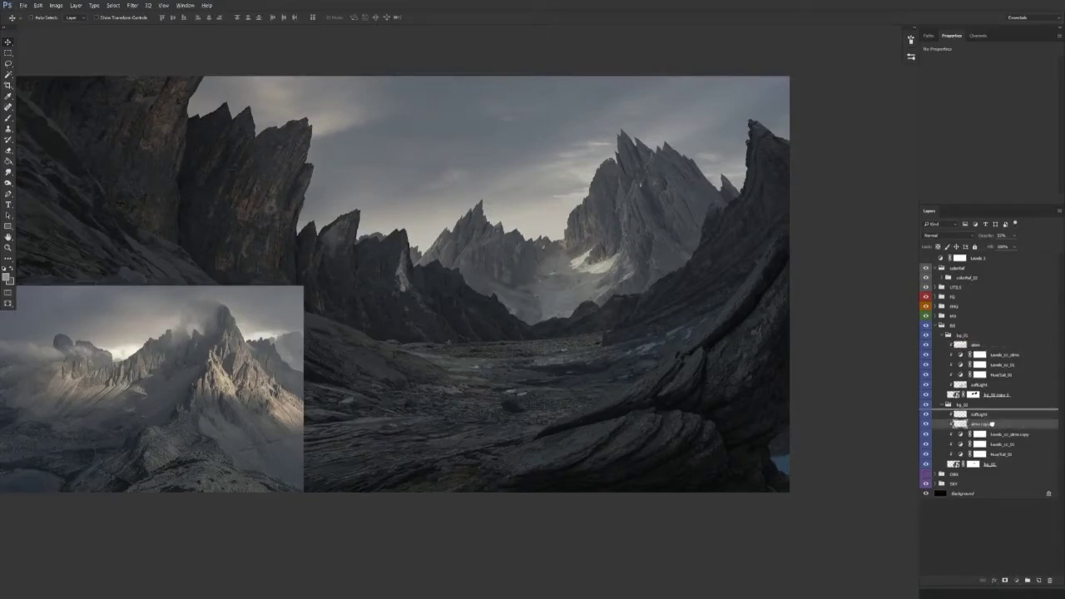
left_click_drag(996, 426, 967, 415)
left_click(963, 414, "ctrl")
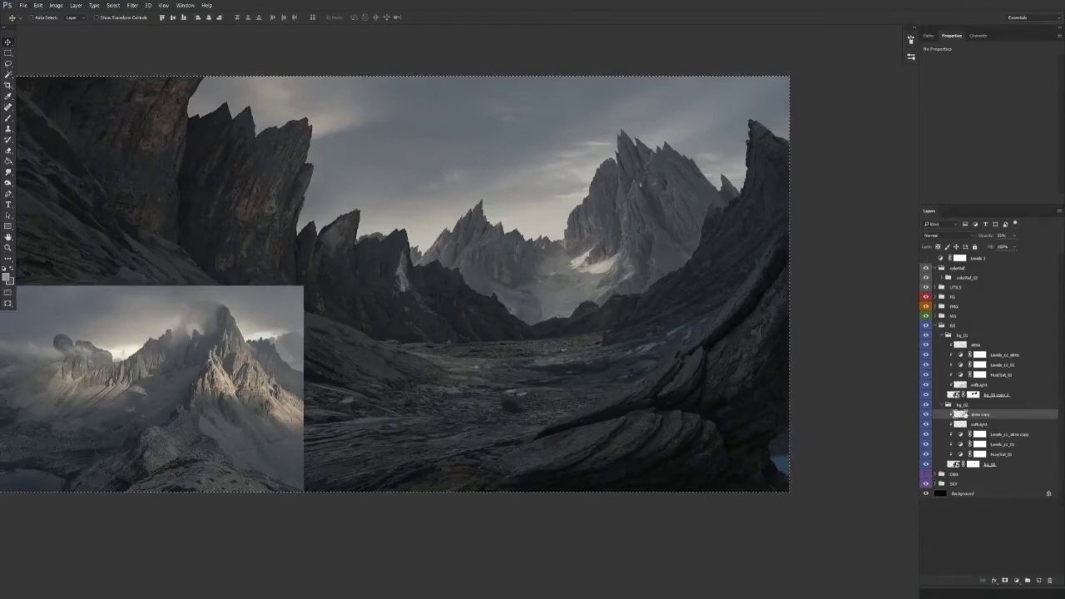
key("ctrl+d")
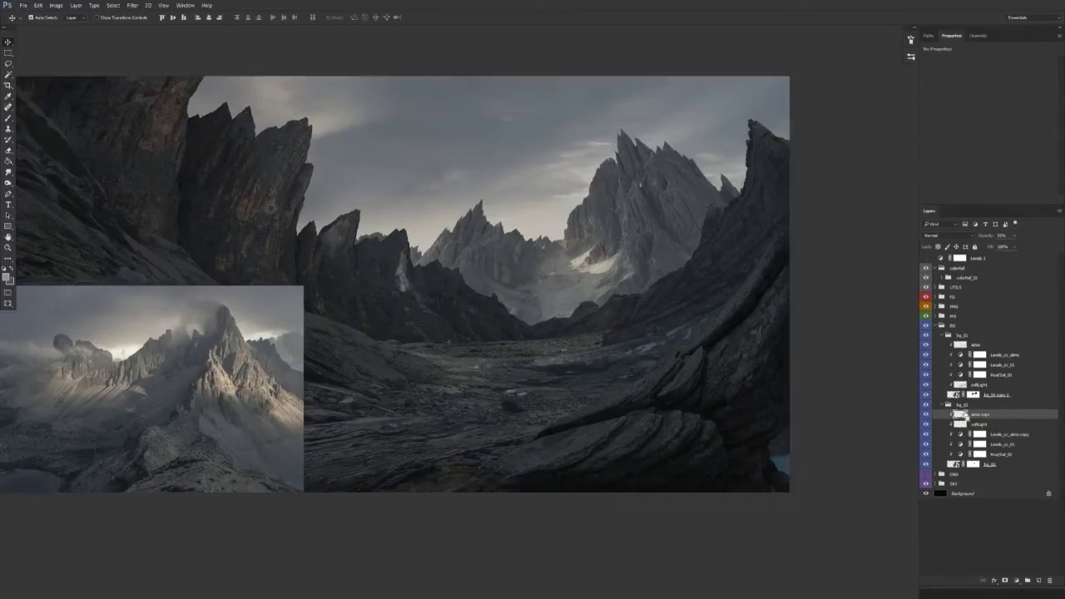
double_click(990, 414)
type("atmo")
key("Return")
Step: Paint haze in colors sampled from the sky over the bg_02 mountains on its atmo layer, comparing the layer off and on
left_click_drag(560, 312, 521, 318)
key("b")
left_click(484, 222, "alt")
left_click_drag(513, 221, 500, 222)
left_click(498, 196, "alt")
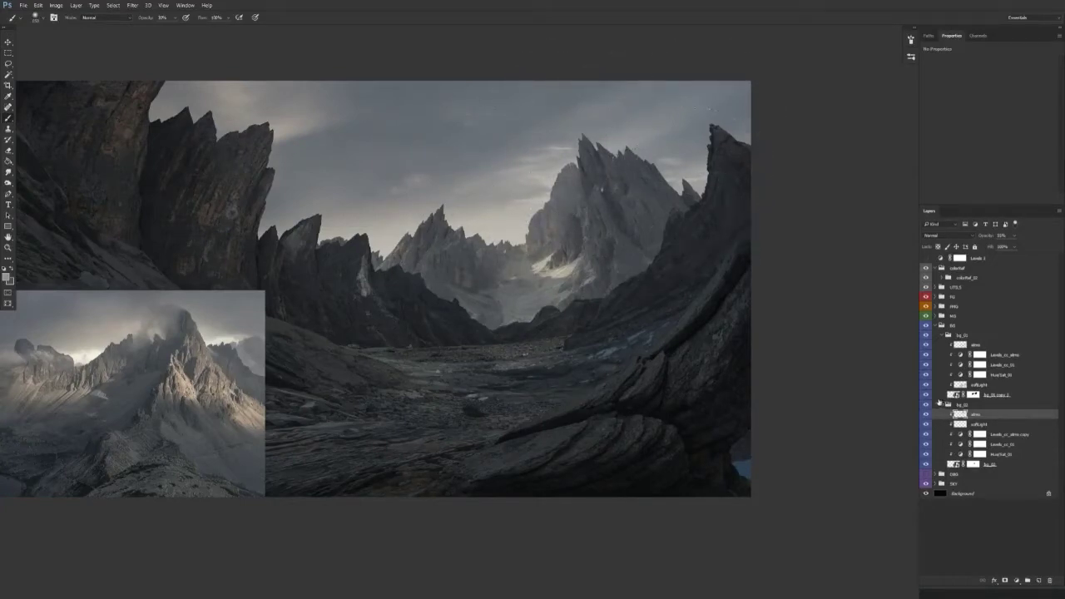
left_click(927, 416)
left_click(927, 415)
left_click_drag(544, 255, 466, 259)
left_click_drag(577, 276, 552, 278)
Step: Thin out the haze on bg_02's atmo layer with a large soft eraser, lowering the eraser opacity to 50%
key("e")
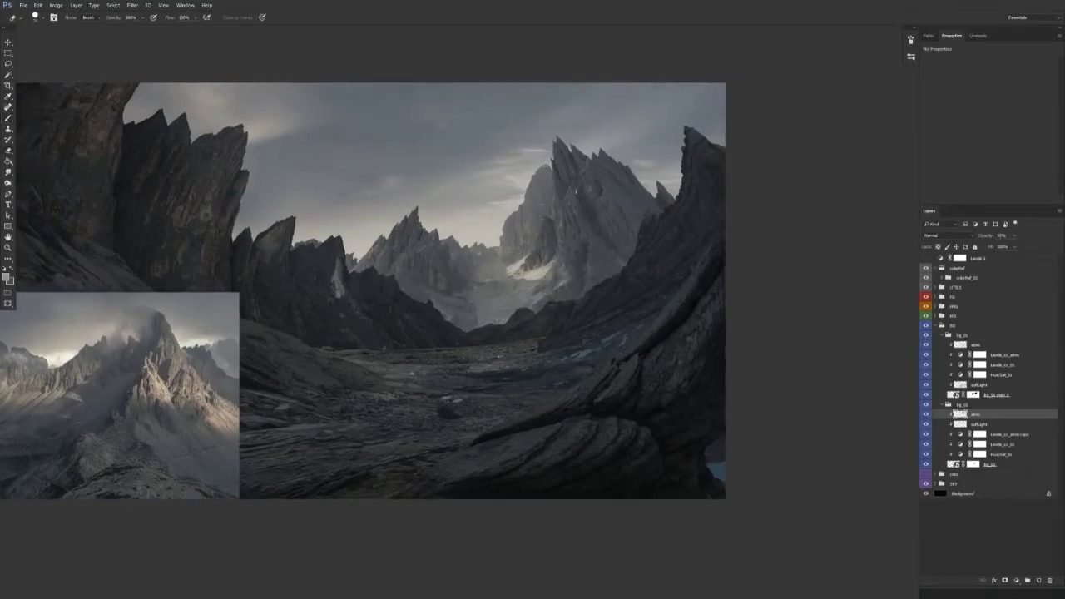
left_click_drag(520, 234, 563, 255)
right_click(566, 247)
left_click(616, 284)
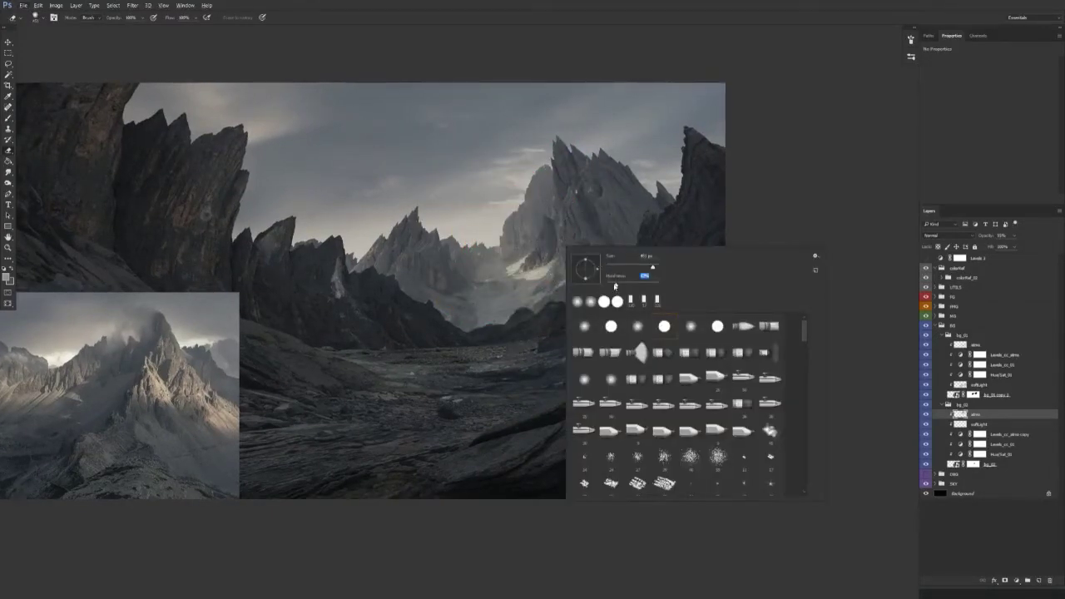
left_click_drag(615, 286, 605, 288)
left_click(509, 334)
left_click_drag(508, 333, 543, 297)
mouse_move(597, 200)
left_mouse_down()
mouse_move(570, 207)
mouse_move(583, 209)
mouse_move(589, 159)
left_mouse_up()
key("5")
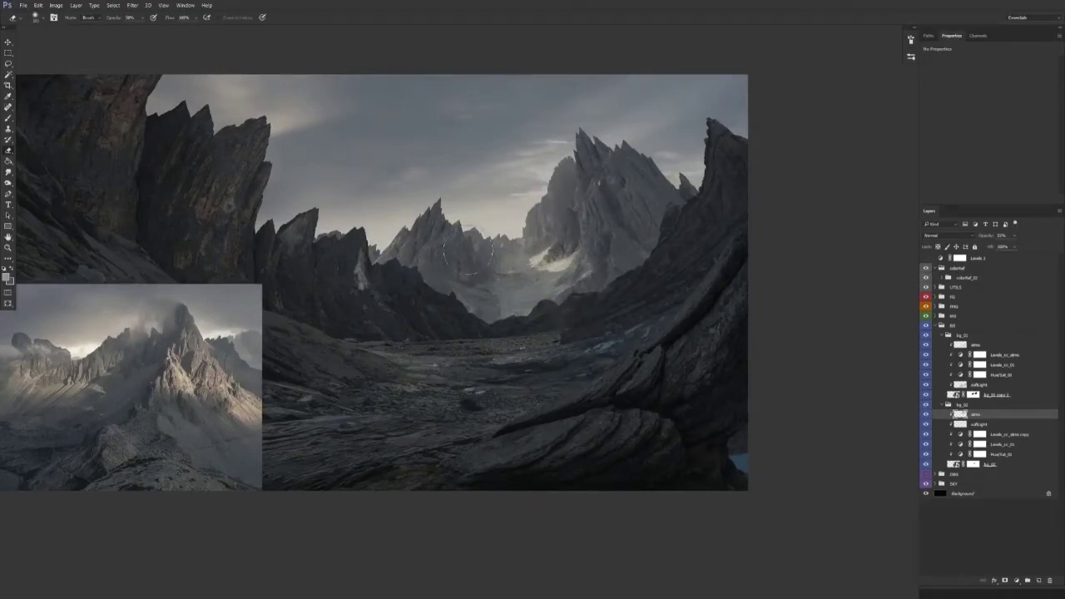
key("v")
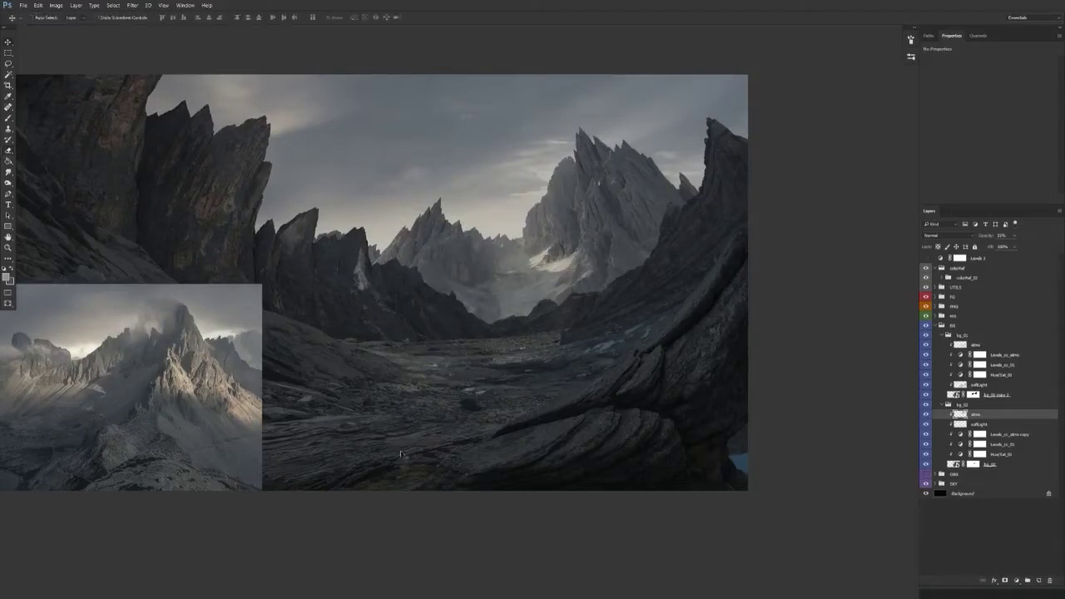
left_click_drag(542, 457, 572, 454)
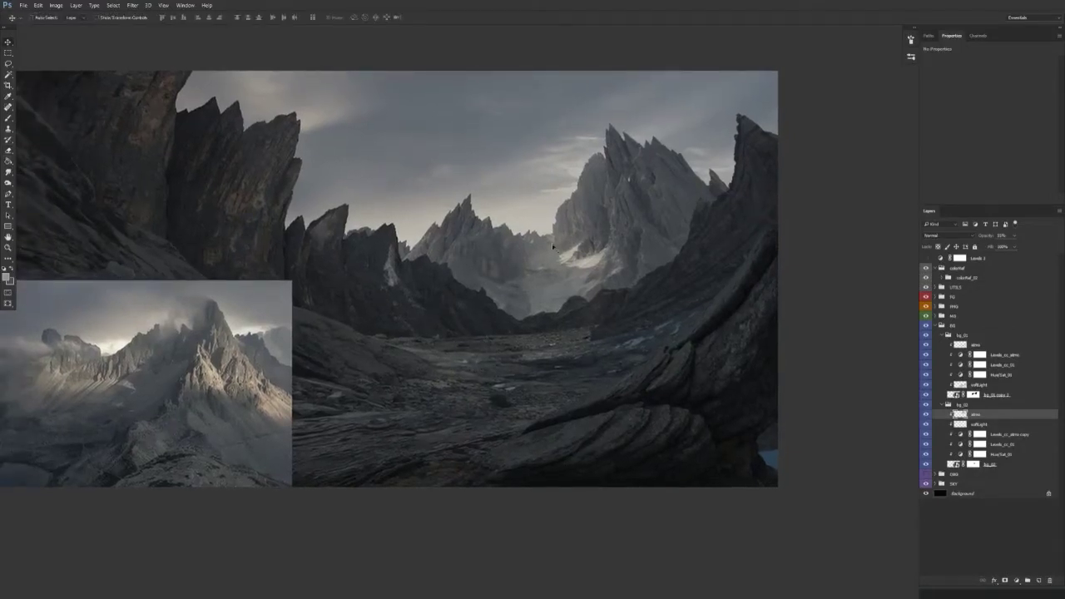
Step: Show the topmost Levels layer, raise its white input level to 255 to check the values, and hide the layer
left_click(926, 258)
left_click(981, 259)
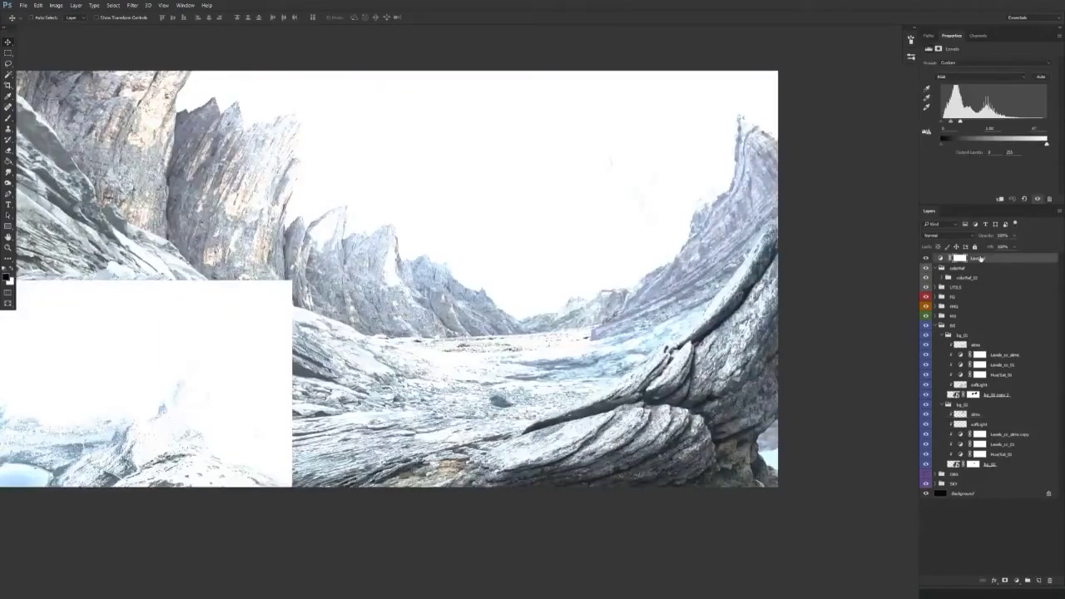
left_click_drag(961, 122, 994, 126)
left_click(927, 258)
left_click_drag(580, 338, 602, 320)
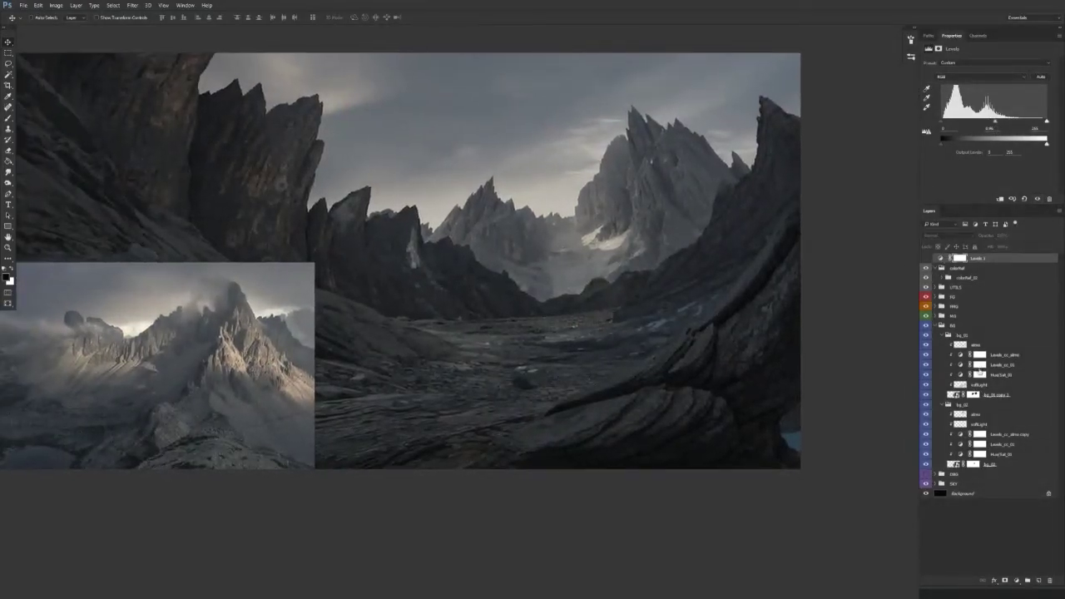
Step: Collapse the BG group and its subgroups, then show the DBG group and expand it and dbg_01
left_click(943, 405)
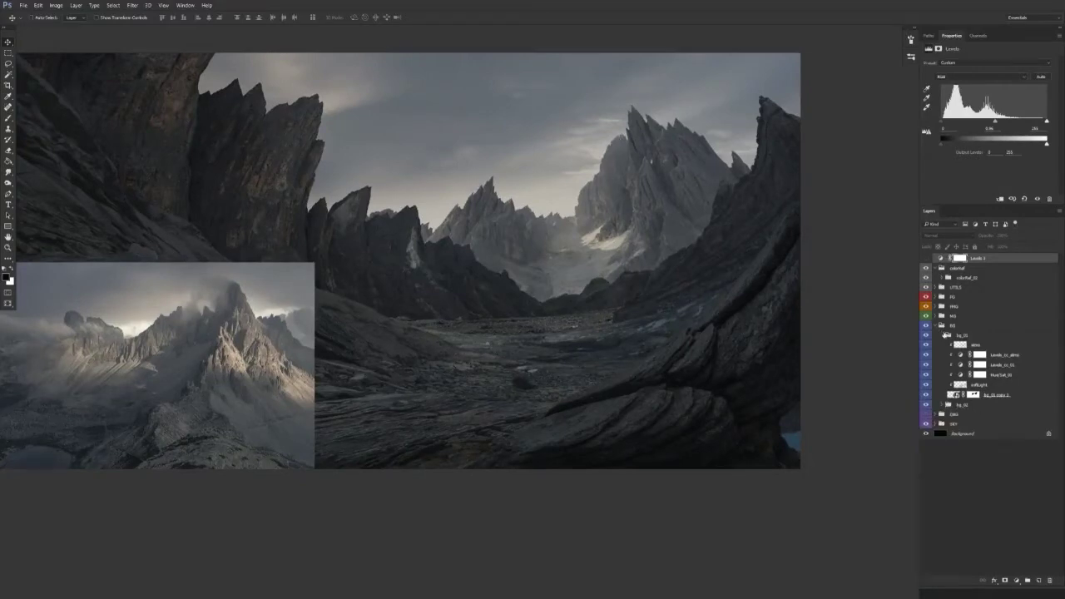
left_click(942, 335)
left_click(940, 326)
left_click(935, 326)
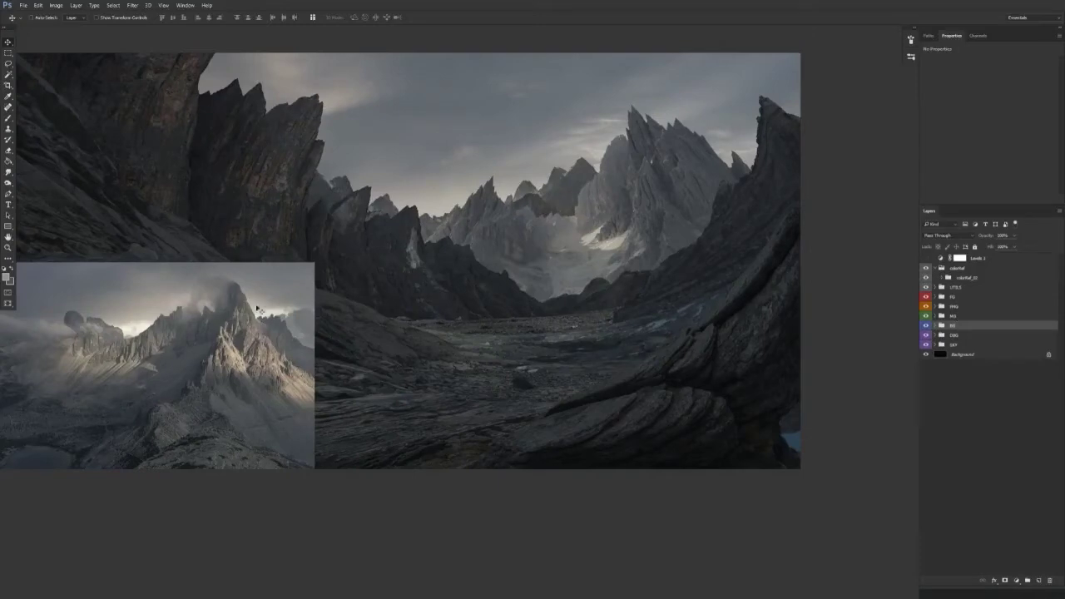
left_click(935, 334)
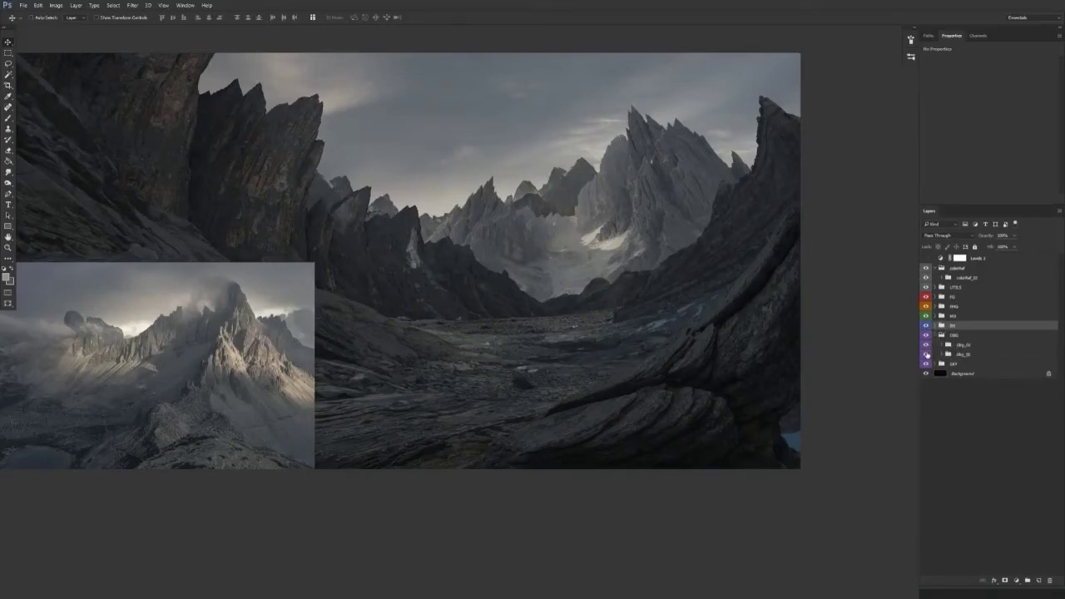
left_click(943, 344)
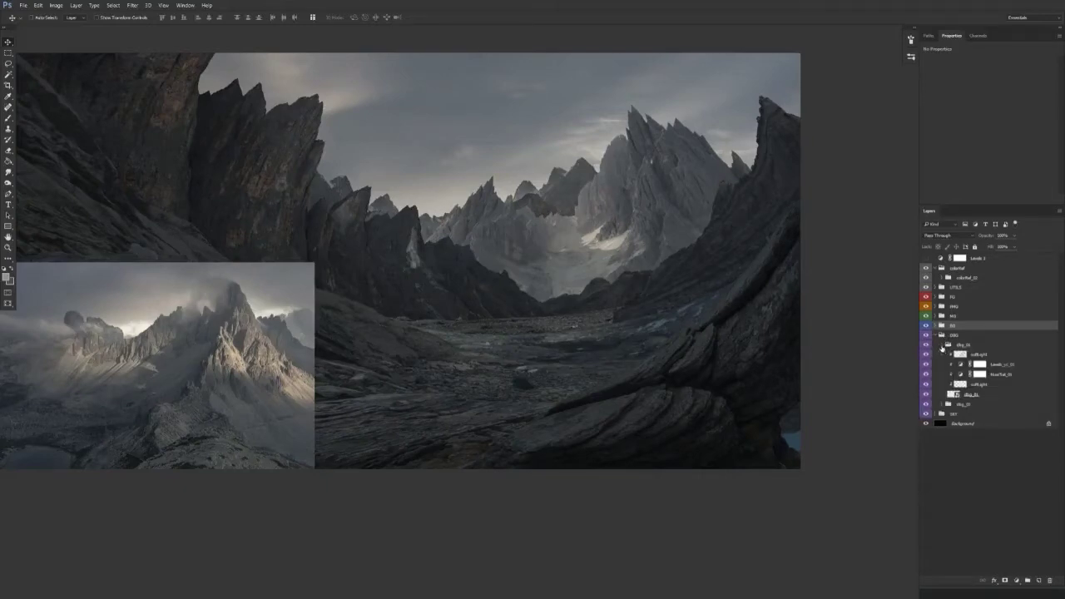
Step: Add a new layer at the top of the dbg_01 group, clipped above the upper softLight layer
left_click(1003, 365)
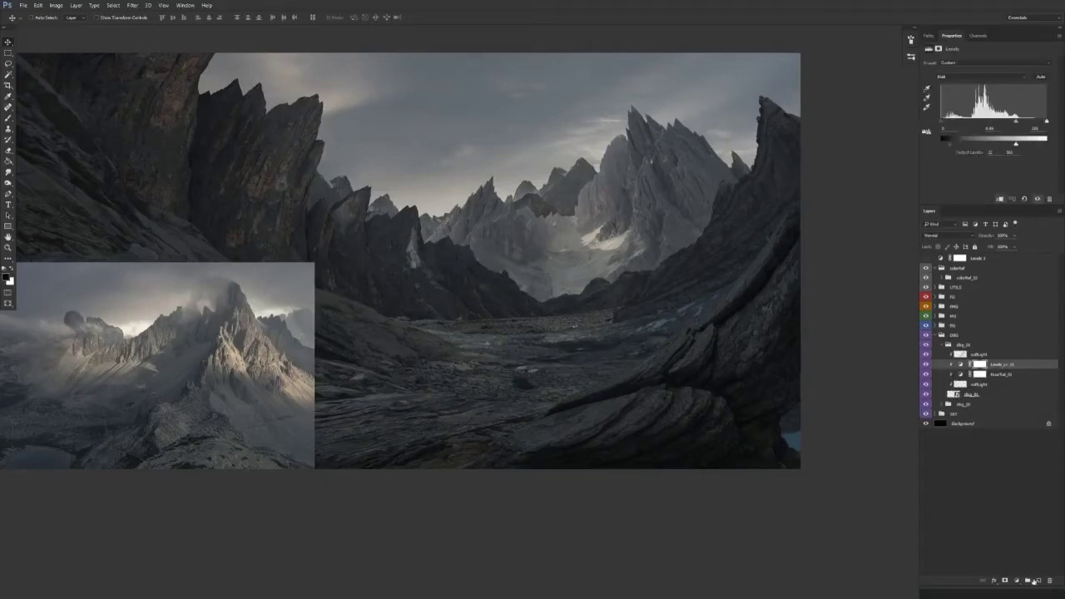
left_click(1039, 580)
left_click_drag(986, 364, 1002, 356)
Step: Paint soft haze in colors sampled from the sky over the dbg_01 peaks on the new clipped layer
left_click_drag(622, 347, 642, 373)
key("b")
left_click_drag(535, 204, 569, 207)
left_click(433, 207, "alt")
left_click(457, 208, "alt")
left_click_drag(475, 221, 704, 227)
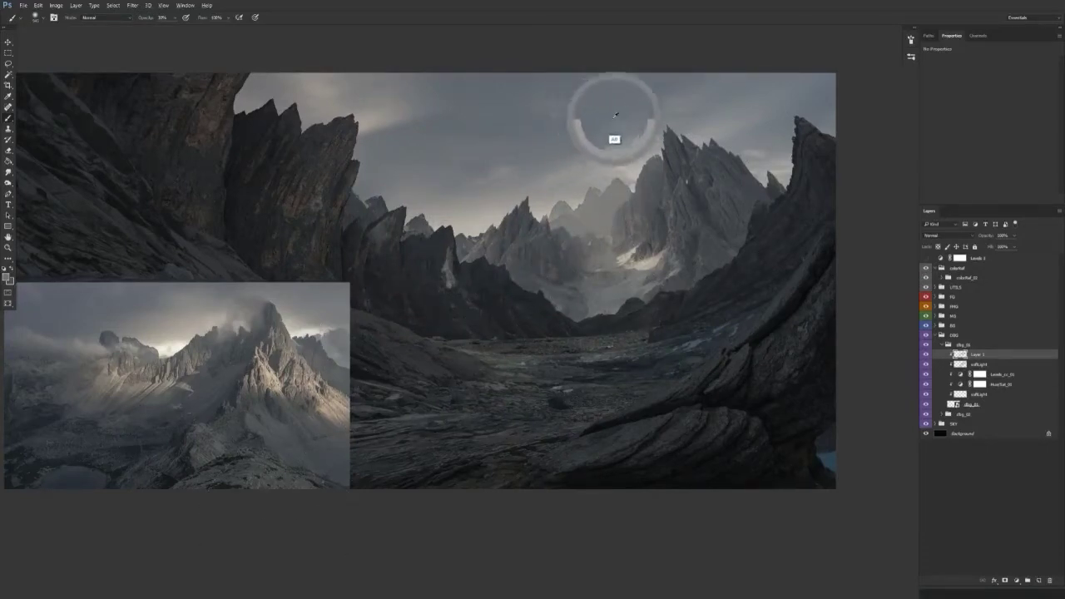
Step: Resample the haze color, and soften the haze below the dbg_01 peaks with a low-opacity eraser
key("alt+e")
key("alt")
left_click_drag(586, 253, 627, 265)
key("b")
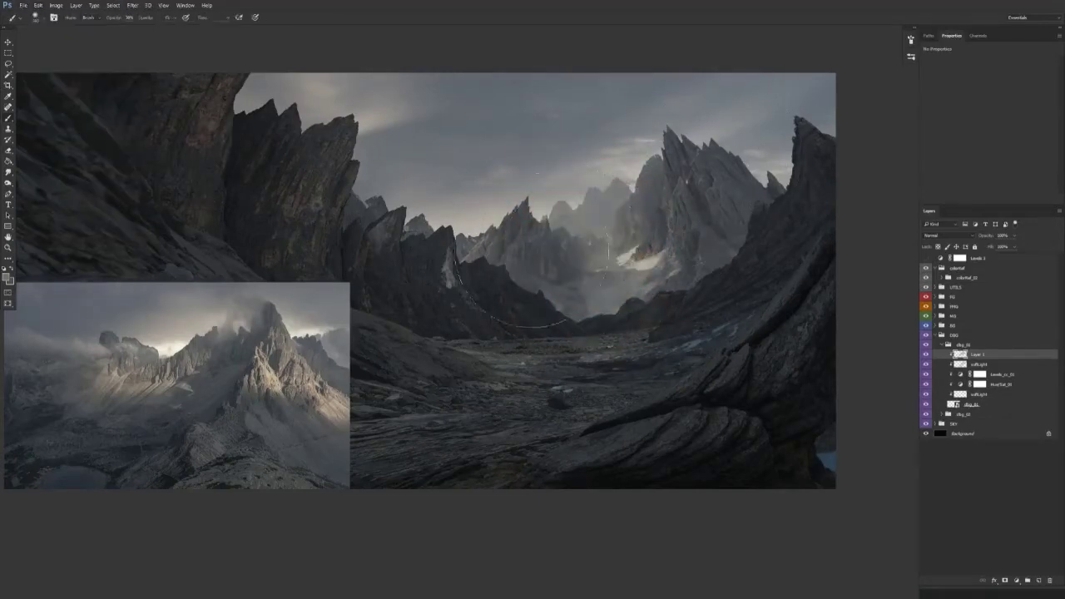
key("e")
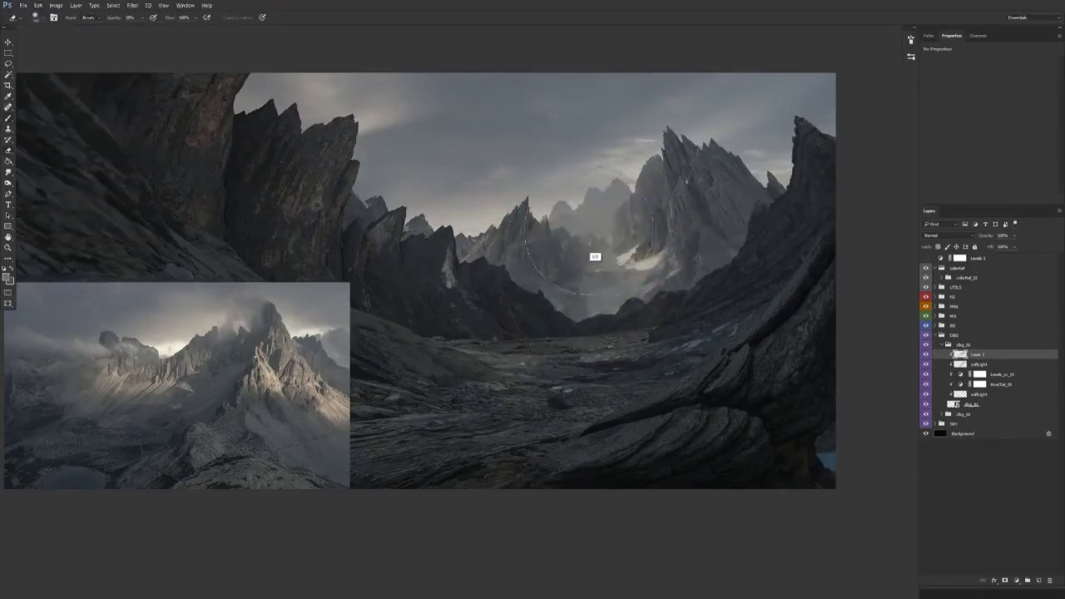
left_click_drag(643, 248, 607, 268)
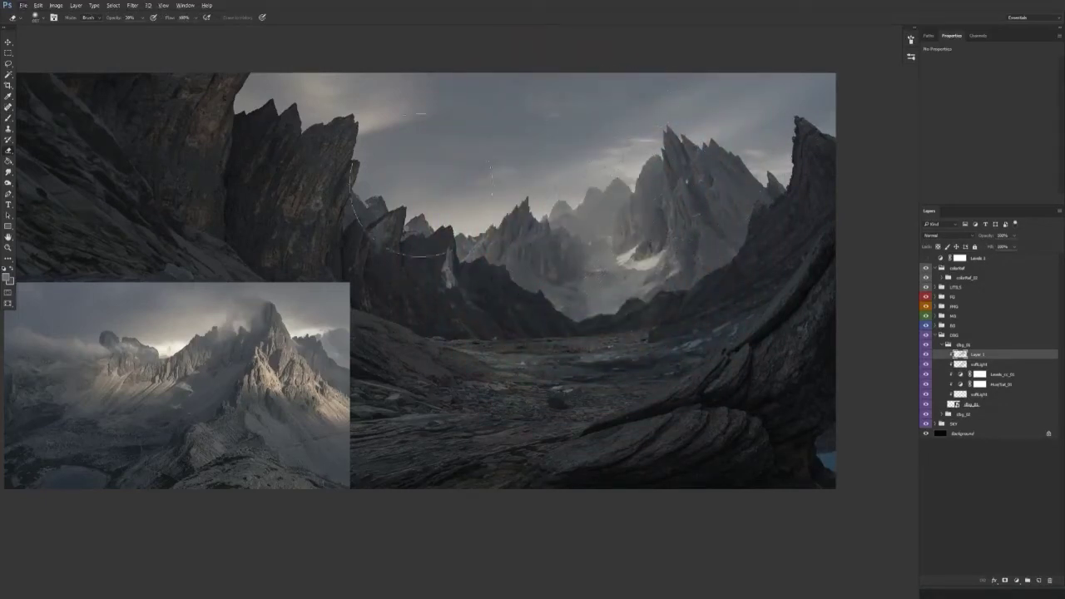
Step: Build up lighter haze at the base of the dbg_01 peaks with a resized soft brush and resampled colors
key("b")
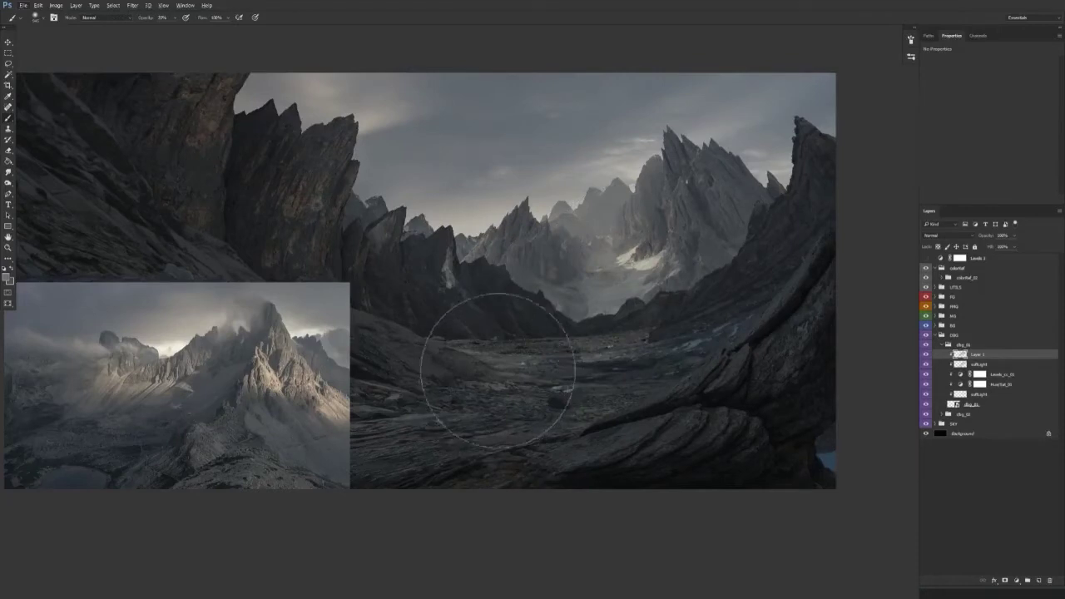
key("ctrl+d")
left_click_drag(604, 265, 530, 270)
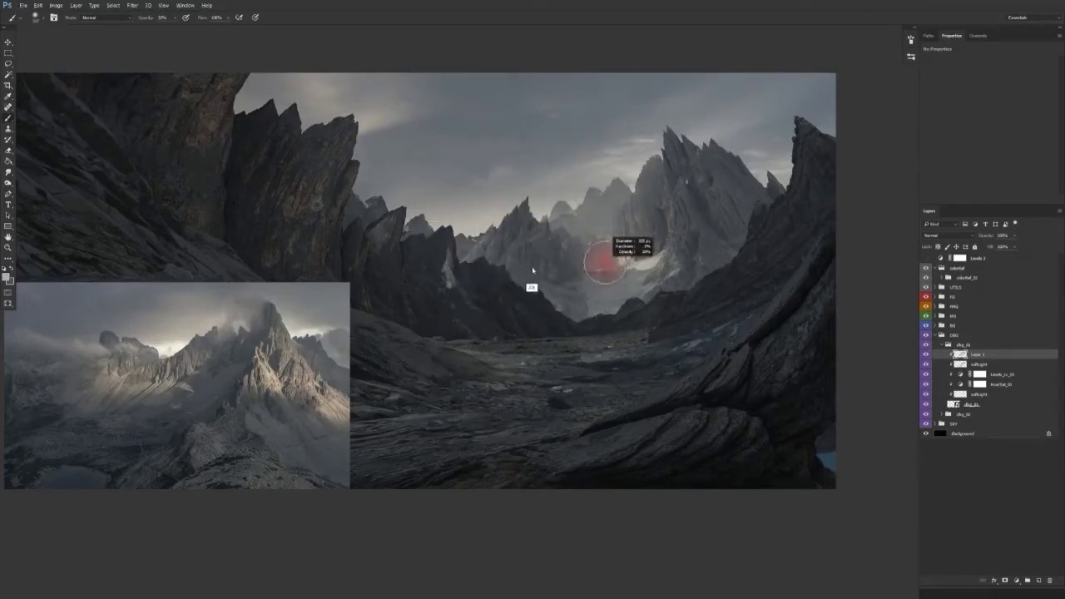
left_click_drag(606, 233, 621, 252)
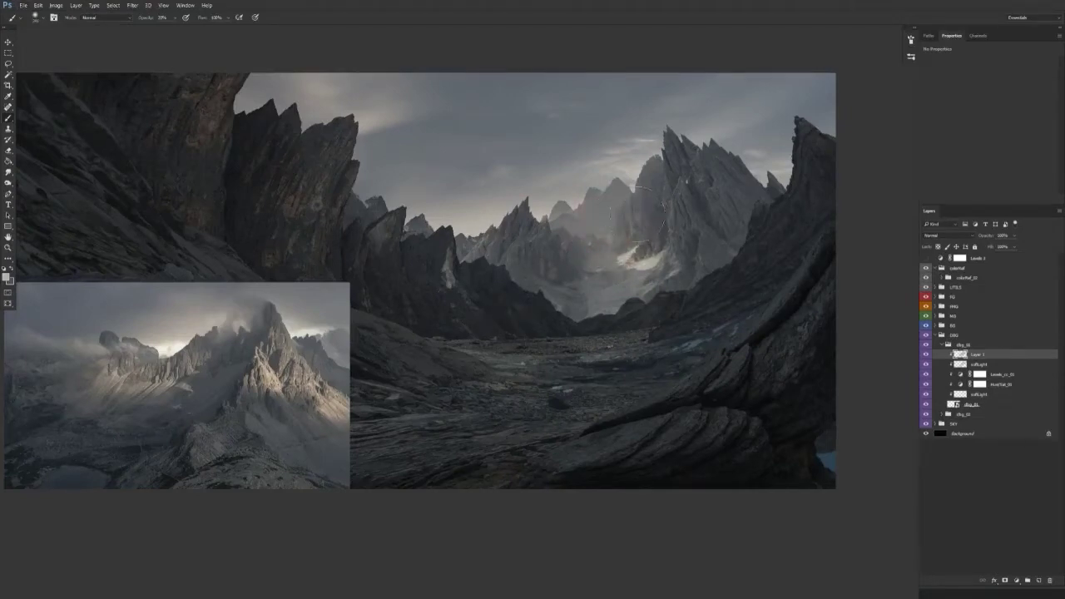
left_click(641, 223, "alt")
right_click(596, 243, "alt")
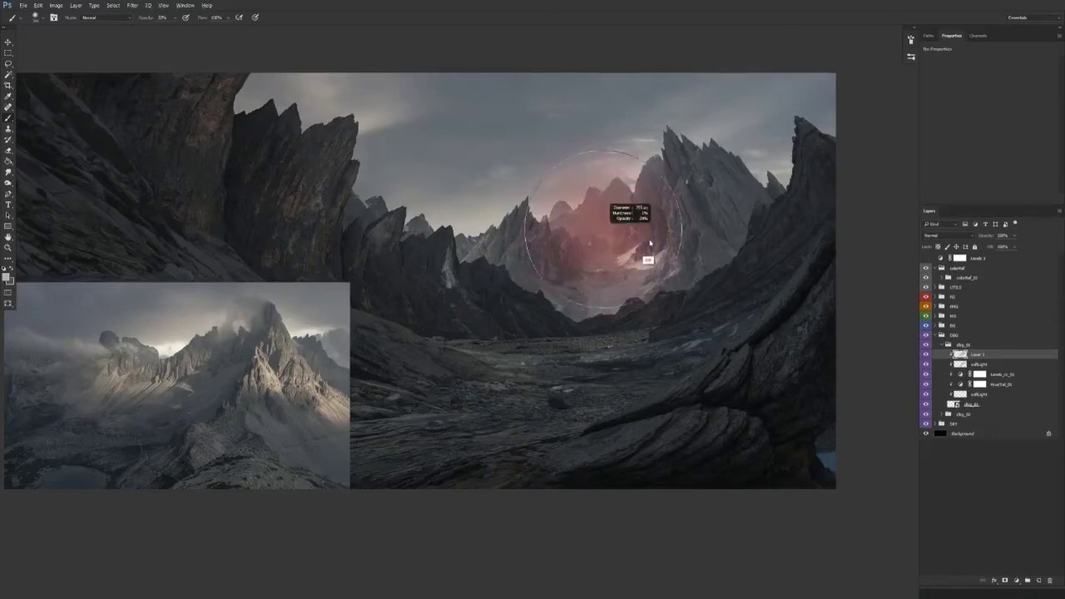
key("6")
left_click_drag(627, 226, 638, 217)
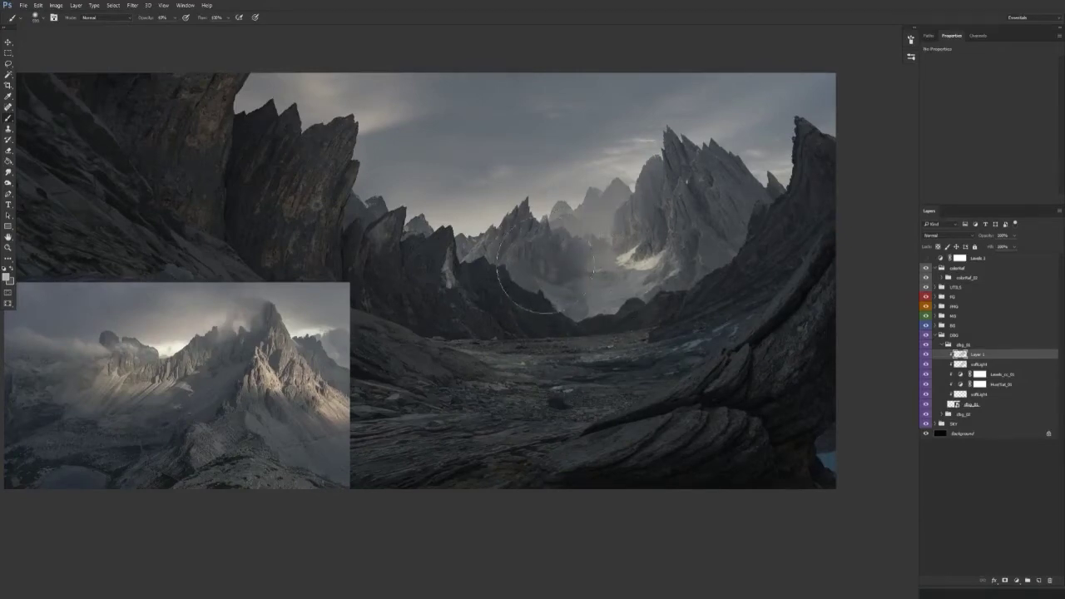
Step: Rename the new haze layer in dbg_01 as atmo
left_click_drag(570, 359, 616, 350)
double_click(979, 354)
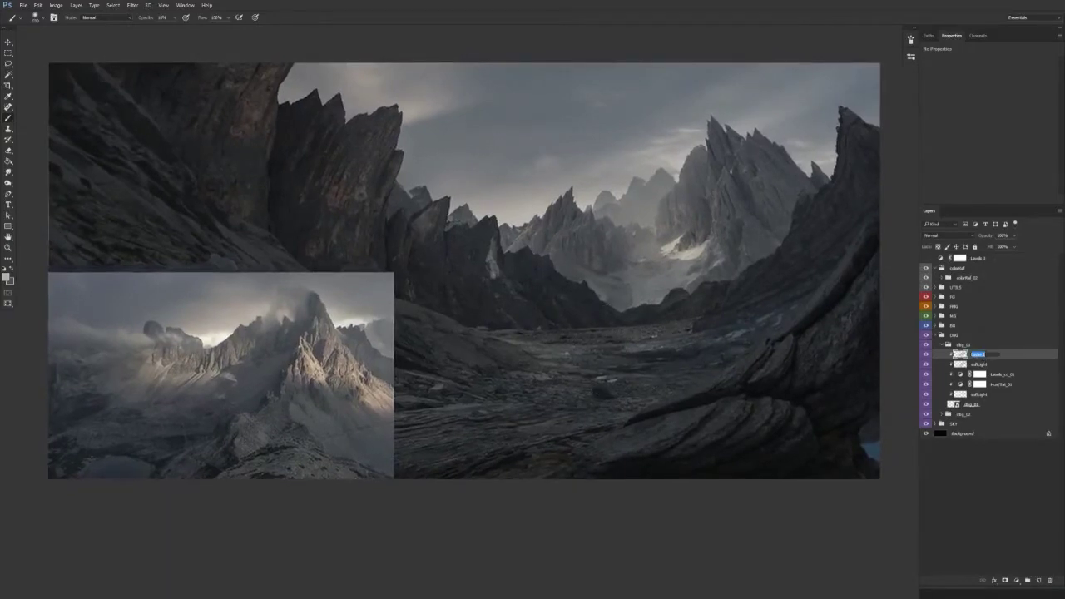
type("atmo")
key("Return")
Step: Collapse dbg_01, expand dbg_02, and add a clipped layer named atmo above its Levels adjustment
left_click(941, 344)
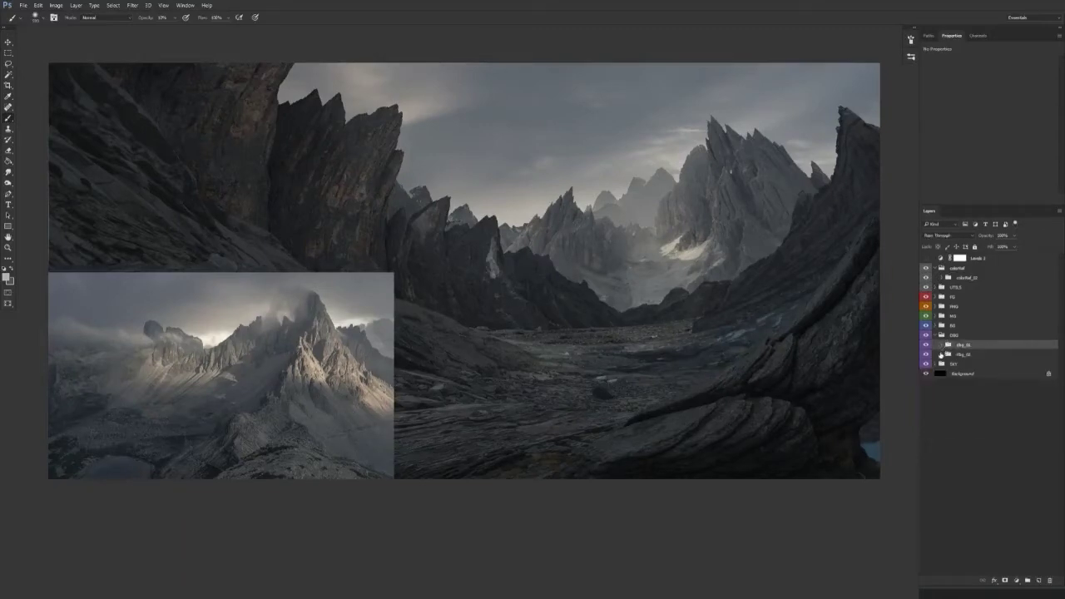
left_click(941, 355)
left_click(1005, 373)
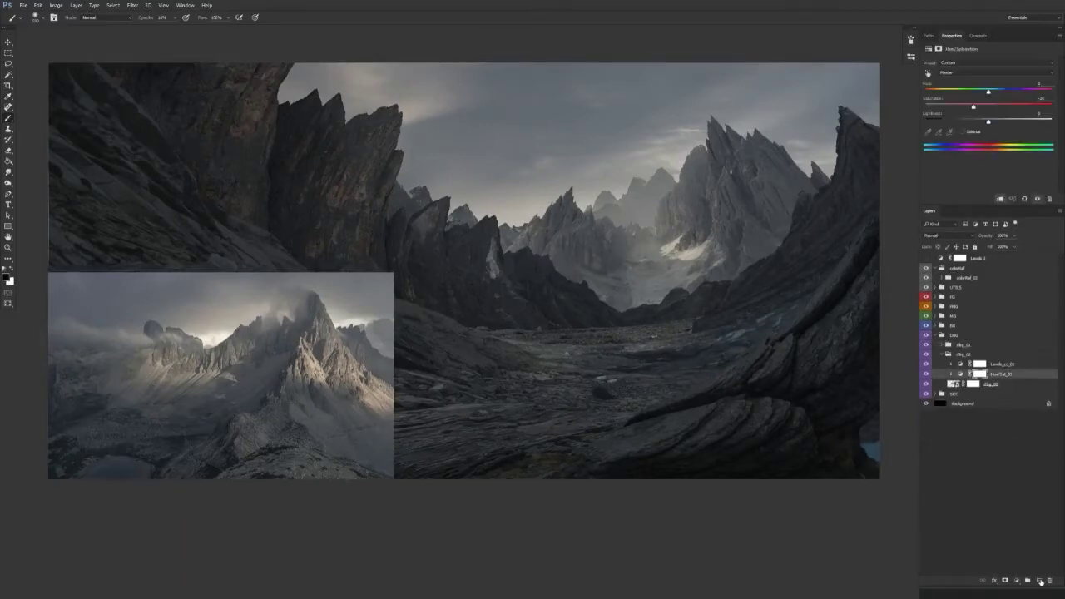
left_click(1038, 580)
left_click_drag(980, 374, 987, 360)
double_click(979, 364)
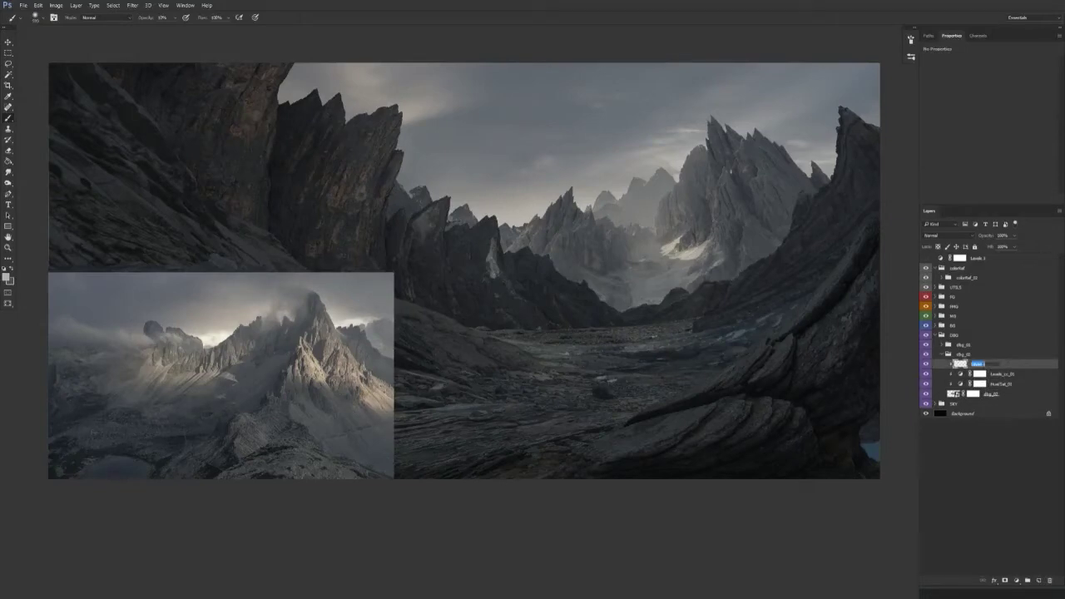
key("BackSpace")
key("ctrl+a")
key("Return")
Step: Paint soft haze over the farthest peaks behind the dark ridge on dbg_02's atmo layer
left_click_drag(585, 322, 545, 337)
mouse_move(385, 221)
left_mouse_down()
mouse_move(442, 241)
mouse_move(408, 229)
left_mouse_up()
left_click_drag(334, 162, 456, 253)
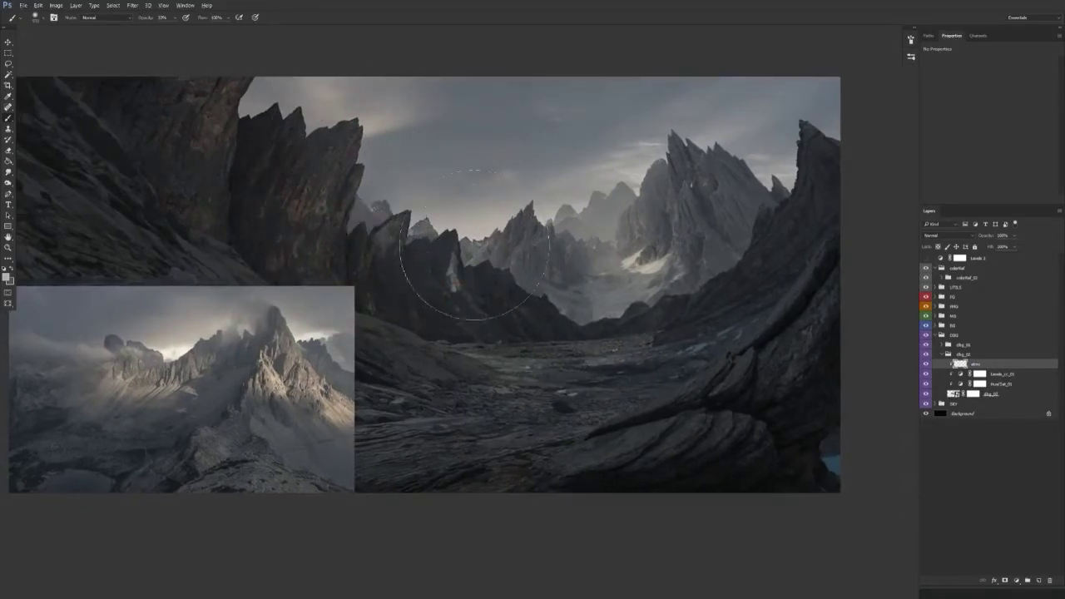
left_click_drag(340, 177, 511, 268)
left_click_drag(445, 186, 508, 246)
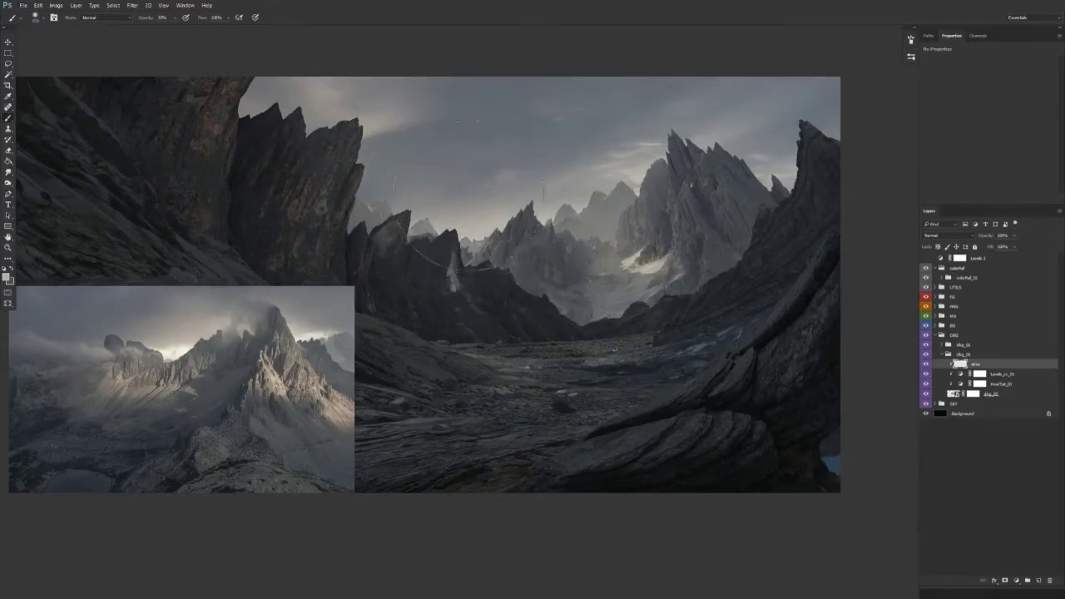
Step: Extend the soft haze over the distant peaks on dbg_02's atmo layer and erase the excess
left_click_drag(509, 248, 448, 251)
left_click_drag(523, 311, 478, 321)
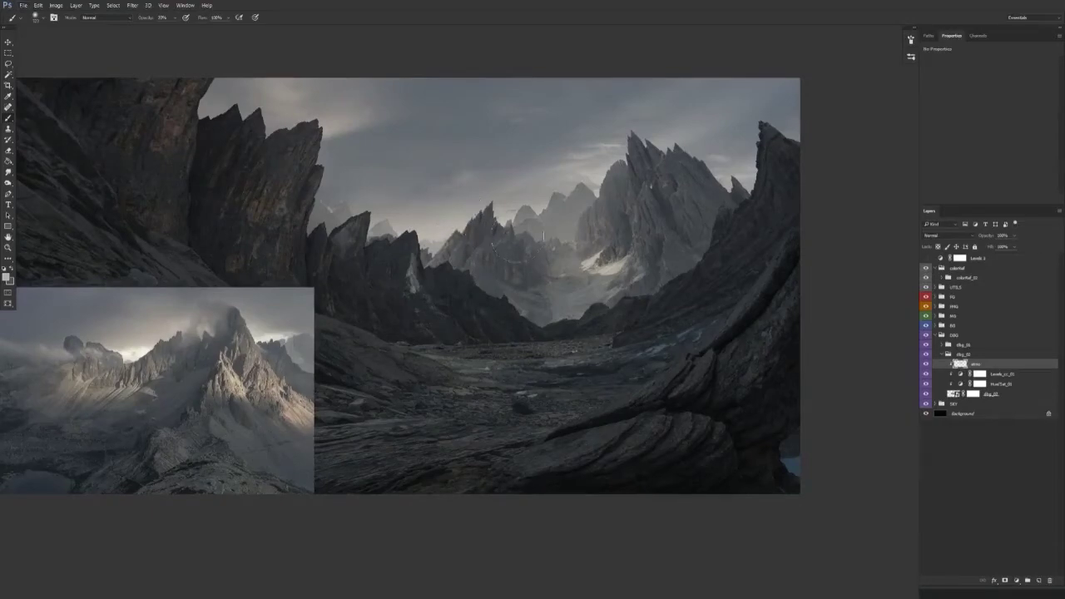
mouse_move(430, 337)
left_mouse_down()
mouse_move(424, 353)
mouse_move(433, 341)
left_mouse_up()
key("e")
mouse_move(377, 240)
left_mouse_down()
mouse_move(369, 249)
mouse_move(337, 238)
mouse_move(250, 243)
mouse_move(233, 255)
mouse_move(253, 251)
mouse_move(259, 277)
left_mouse_up()
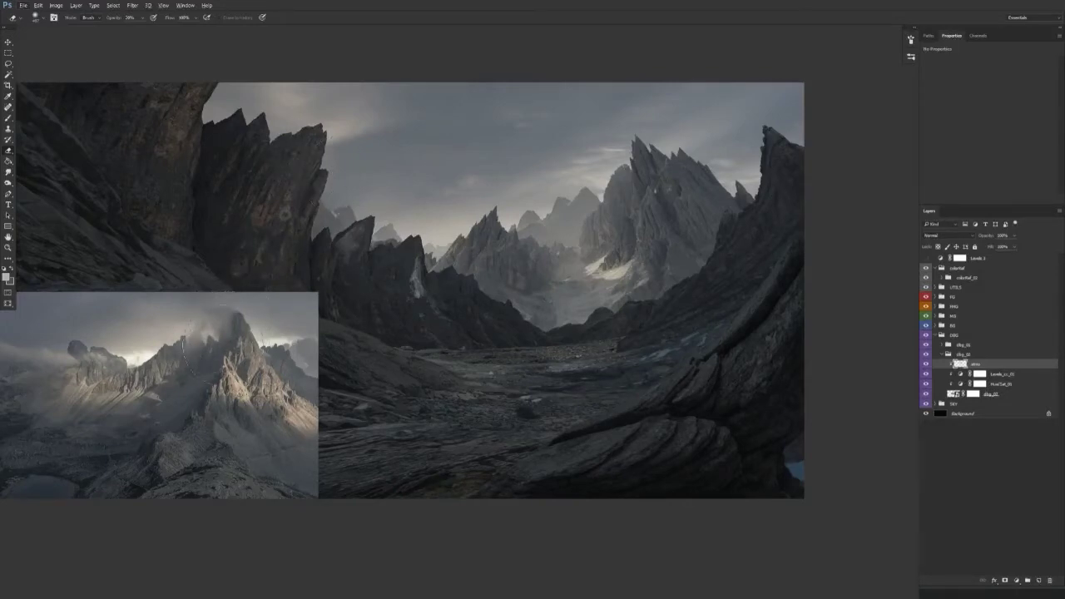
key("v")
key("alt+v")
left_click(416, 153)
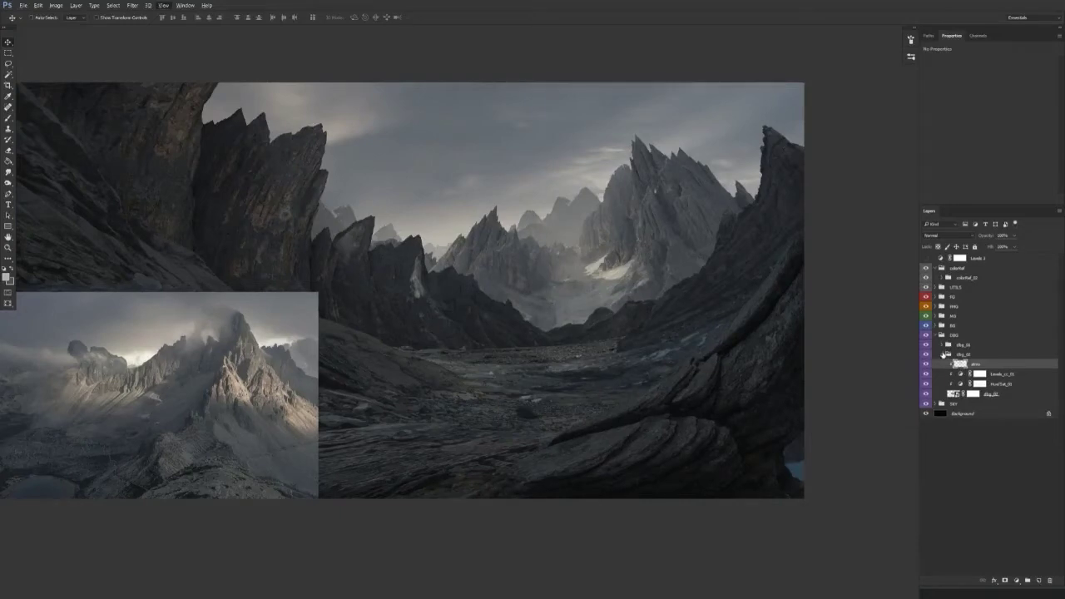
Step: Collapse dbg_02 and DBG, expand MG, and hide the midground and foreground groups to inspect the background mountains
left_click(941, 354)
left_click(941, 334)
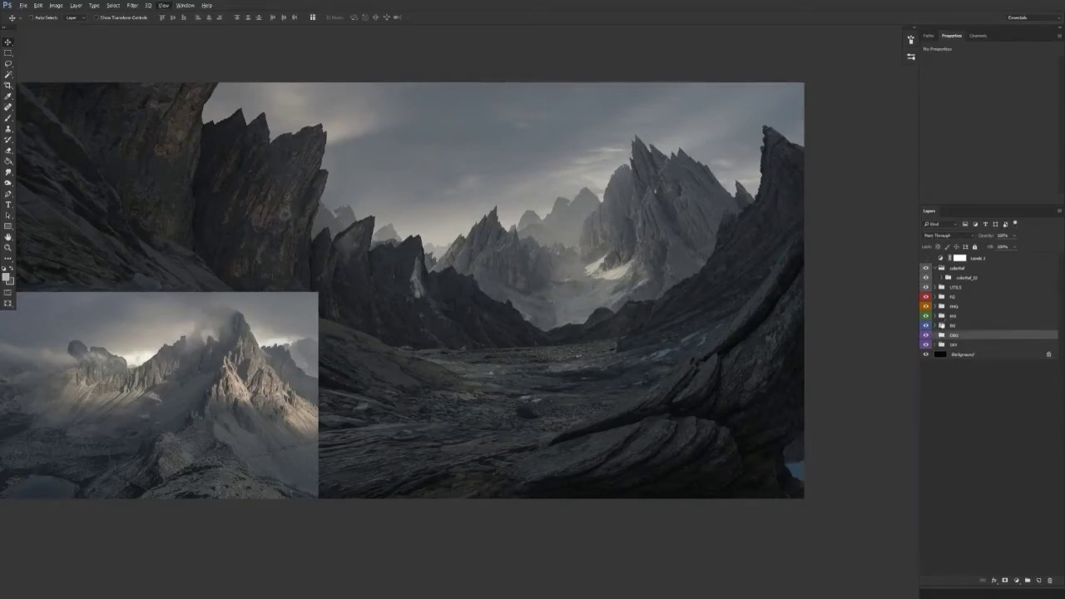
left_click(936, 315)
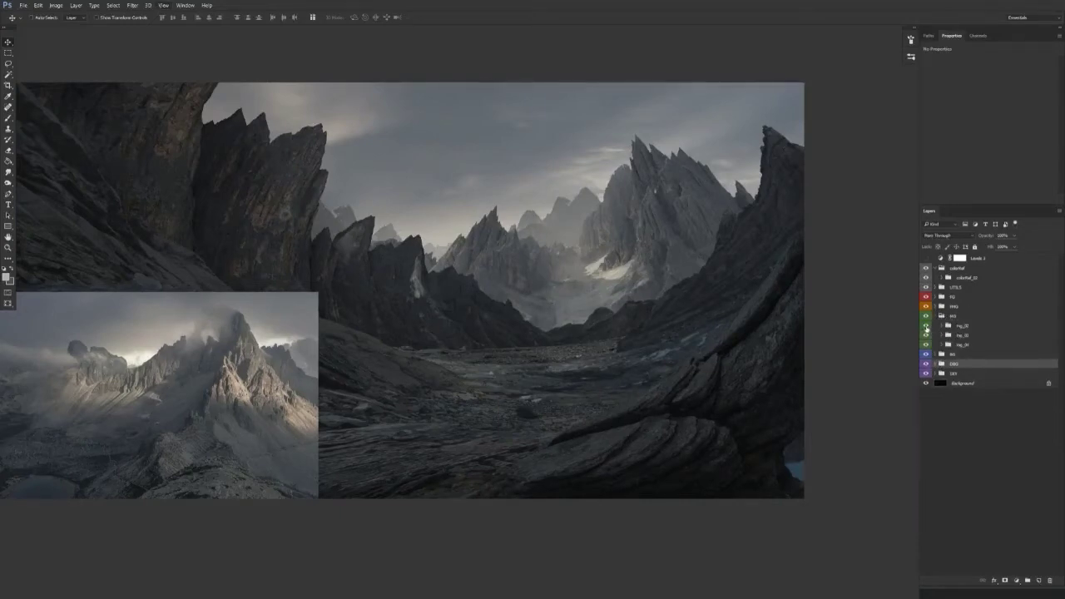
mouse_move(927, 326)
left_mouse_down()
mouse_move(927, 336)
mouse_move(927, 313)
left_mouse_up()
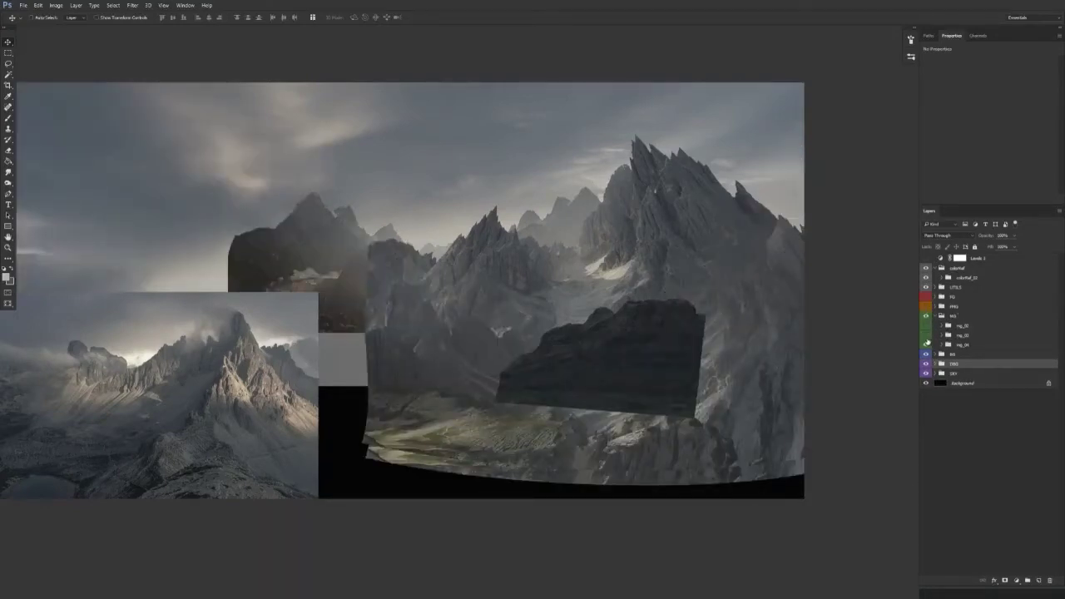
left_click(927, 345)
key("e")
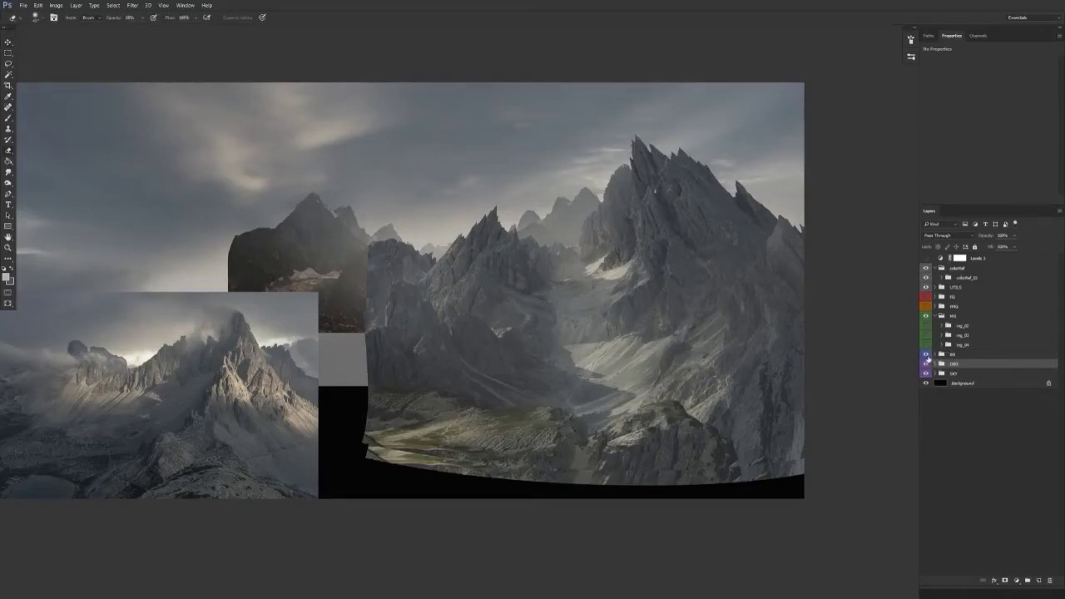
left_click(926, 354)
left_click(926, 355)
Step: Restore the foreground groups and show only the lowest subgroup inside MG
left_click(926, 296)
left_click(927, 307)
mouse_move(926, 307)
left_mouse_down()
mouse_move(927, 348)
mouse_move(937, 325)
left_mouse_up()
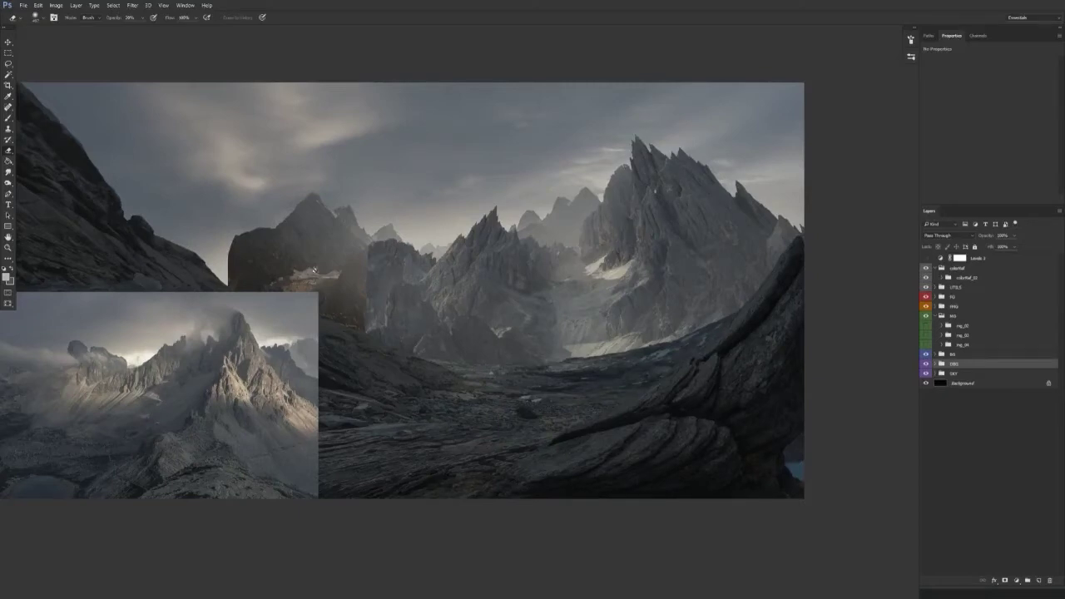
key("v")
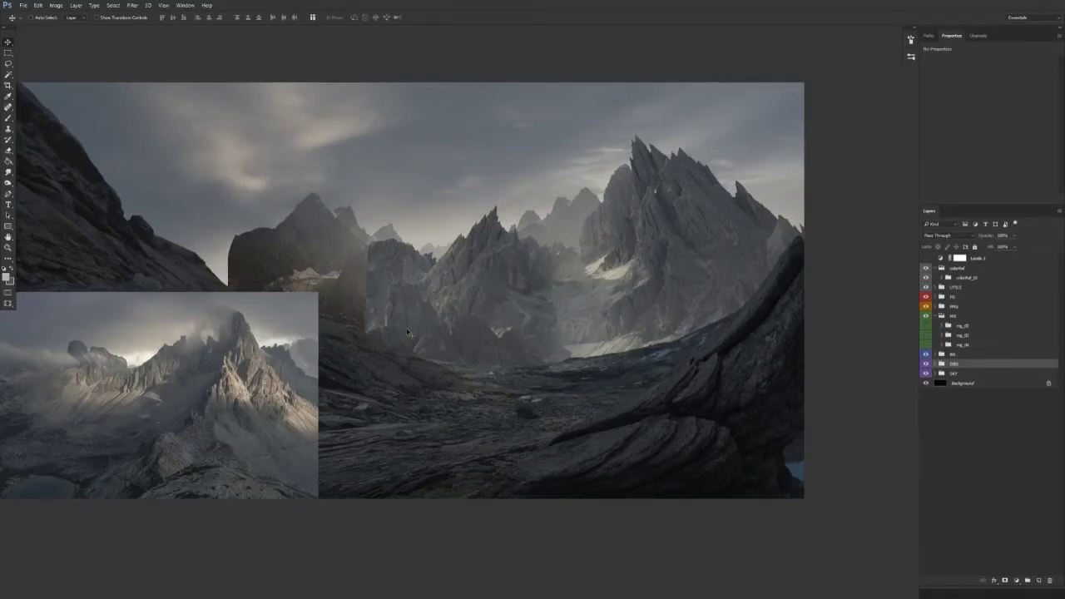
left_click(926, 345)
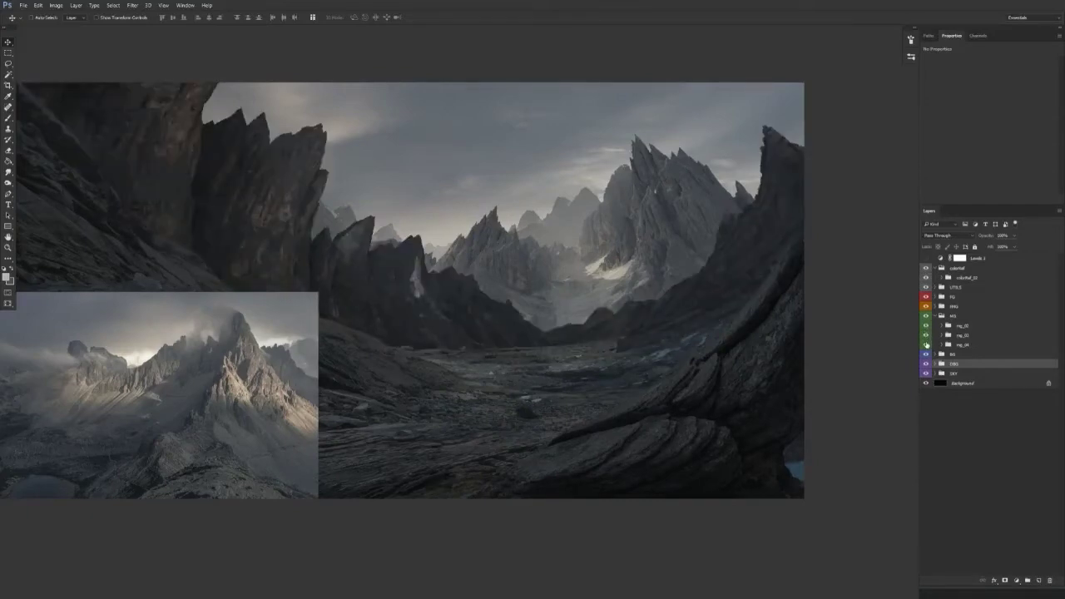
left_click(927, 327)
left_click_drag(928, 327, 926, 345)
left_click(926, 345)
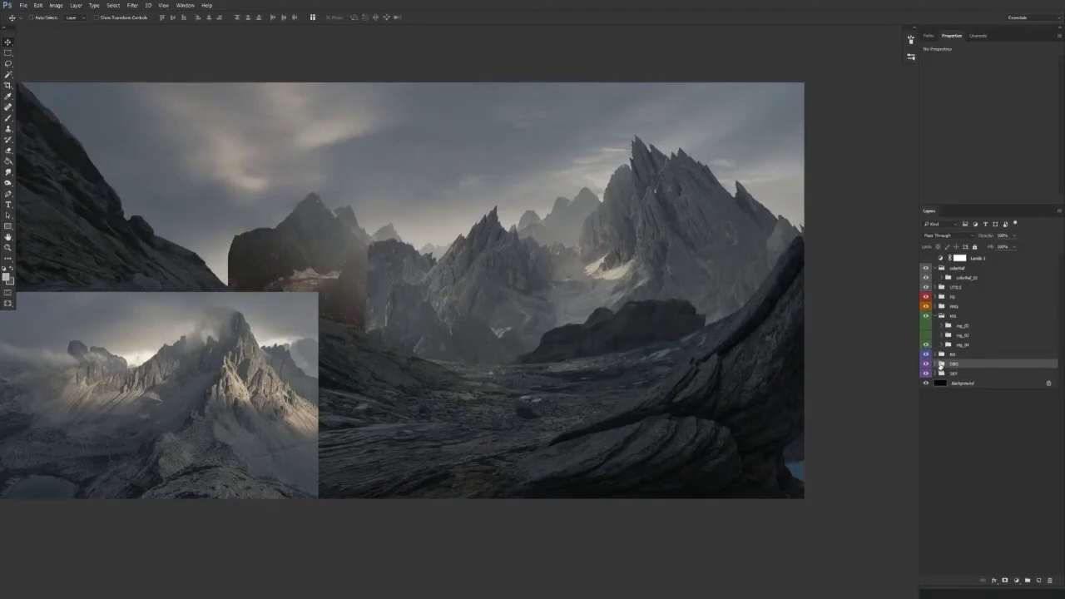
Step: Expand DBG and toggle its two subgroups to compare the mountains each one contains
left_click(936, 363)
left_click(927, 374)
left_click(926, 374)
left_click(927, 383)
left_click(926, 383)
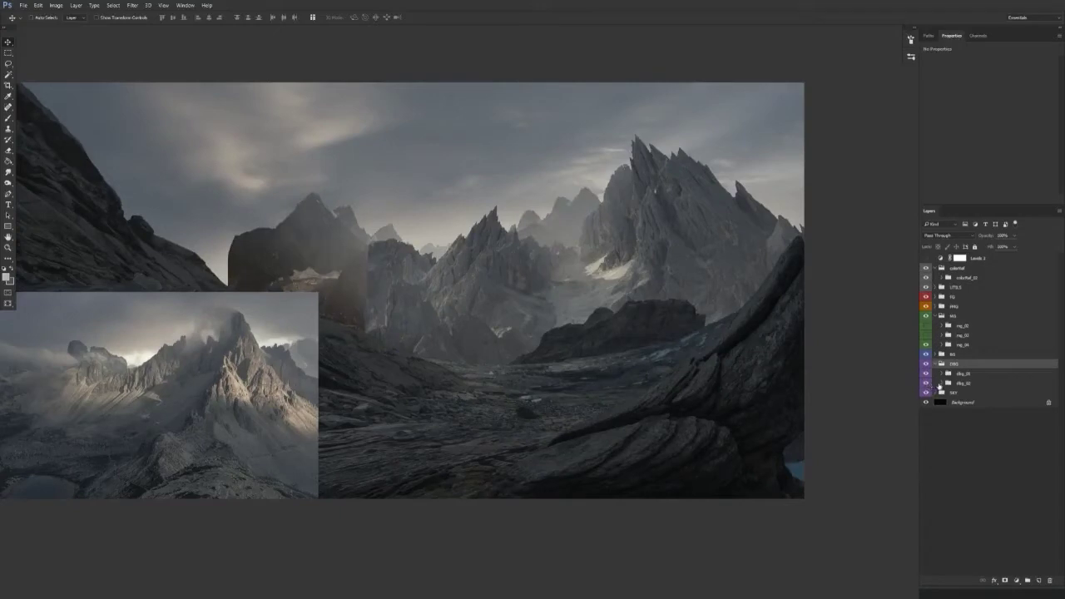
Step: Fine-tune the red and blue midtones of dbg_02's Levels adjustment, and collapse dbg_02 and DBG
left_click(941, 382)
left_click(1002, 405)
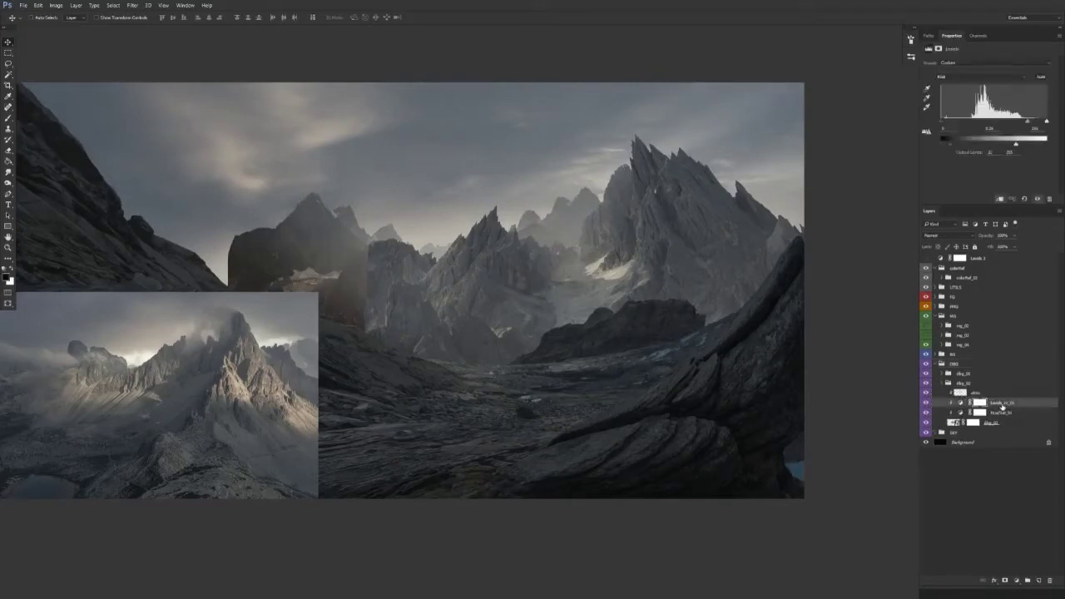
left_click(937, 78)
left_click(956, 89)
left_click_drag(994, 123, 996, 124)
left_click(969, 77)
left_click(966, 107)
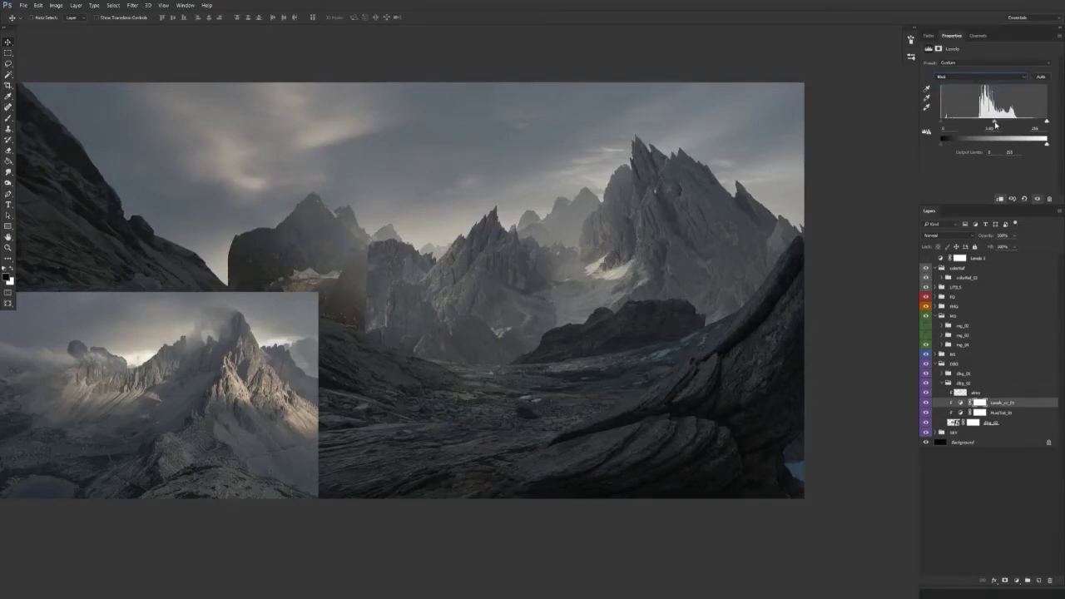
left_click_drag(995, 123, 993, 123)
left_click(943, 386)
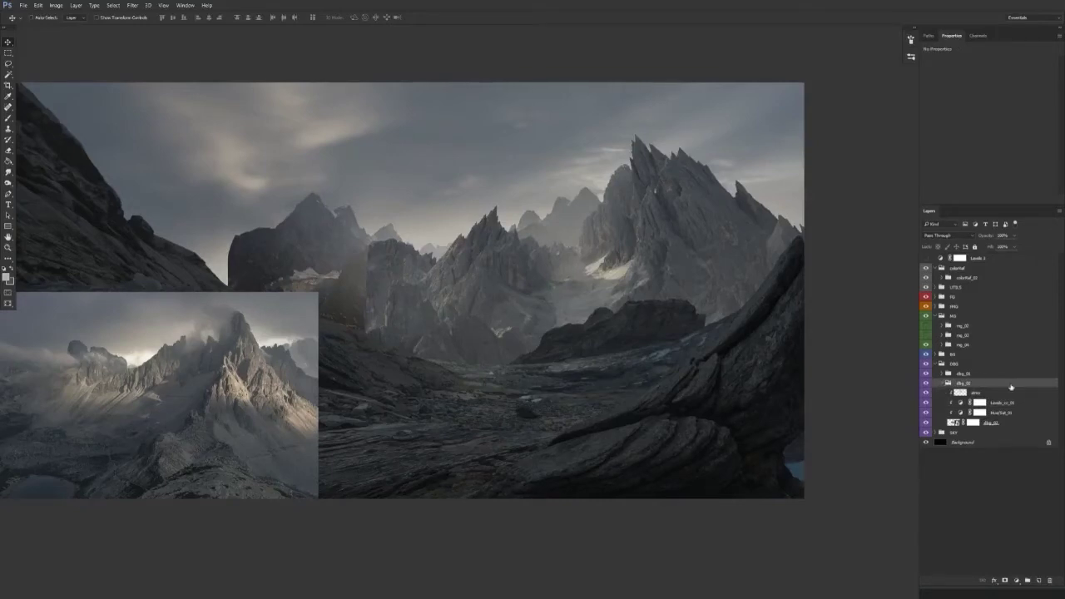
left_click(943, 382)
left_click(936, 365)
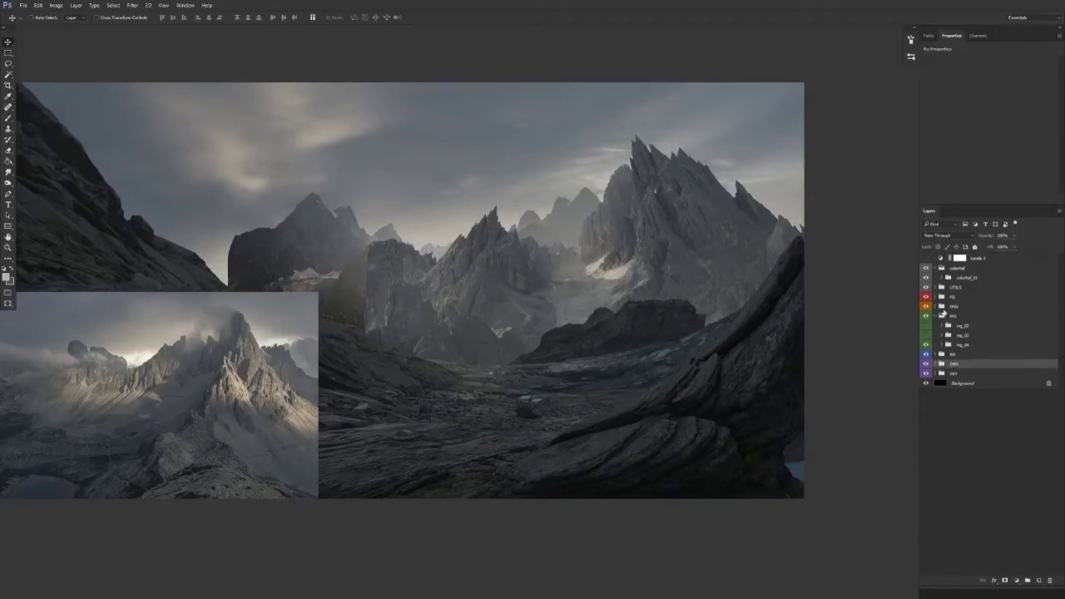
Step: Show the middle MG subgroup and add a clipped Levels adjustment at the top of the lowest MG subgroup's stack
left_click(926, 336)
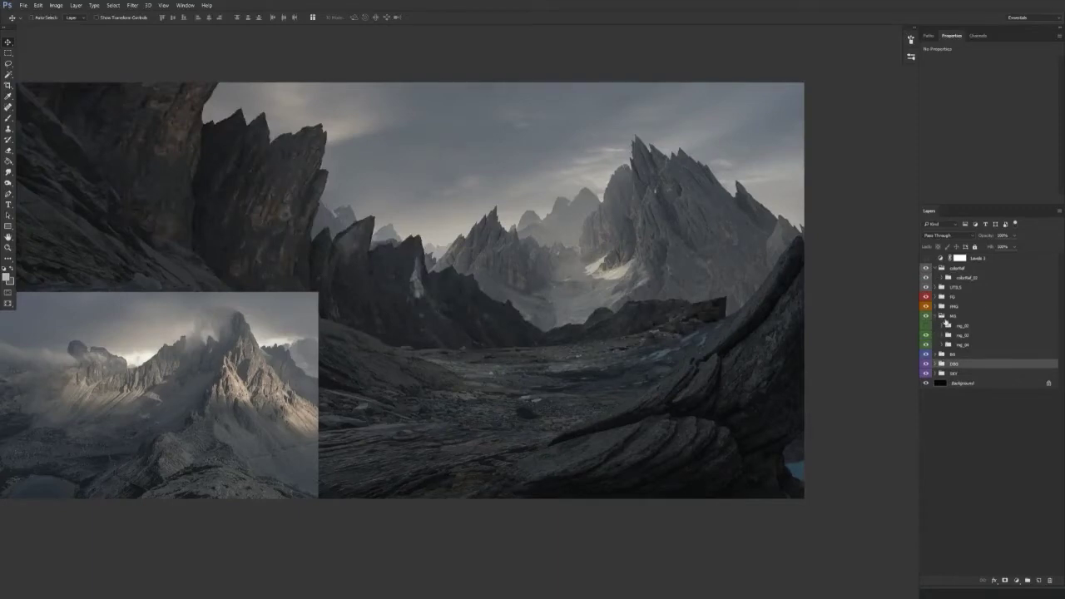
left_click(942, 345)
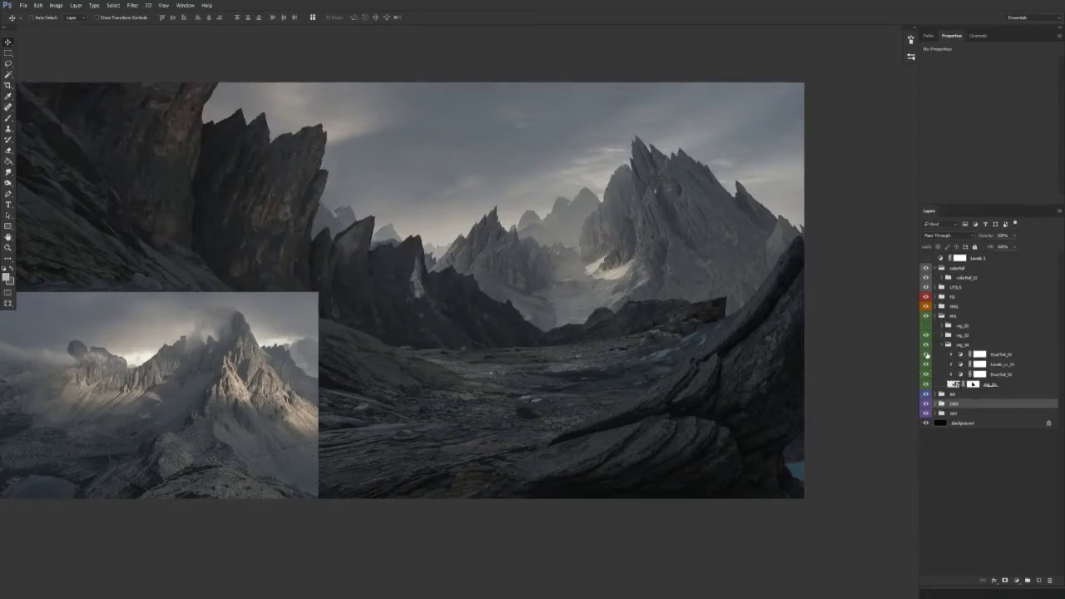
left_click(996, 367)
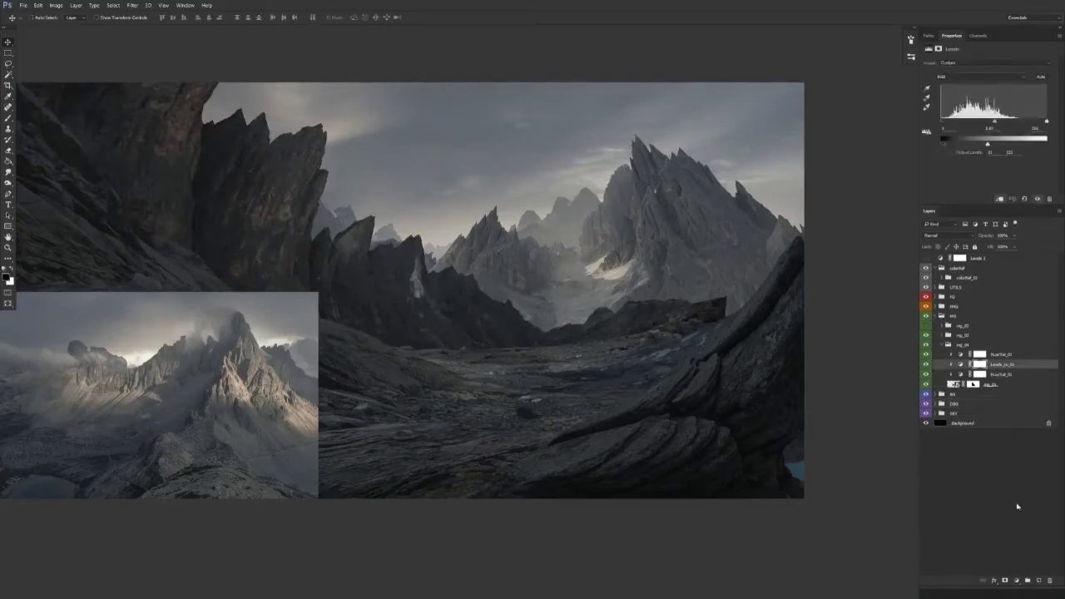
left_click(1020, 583)
left_click(986, 441)
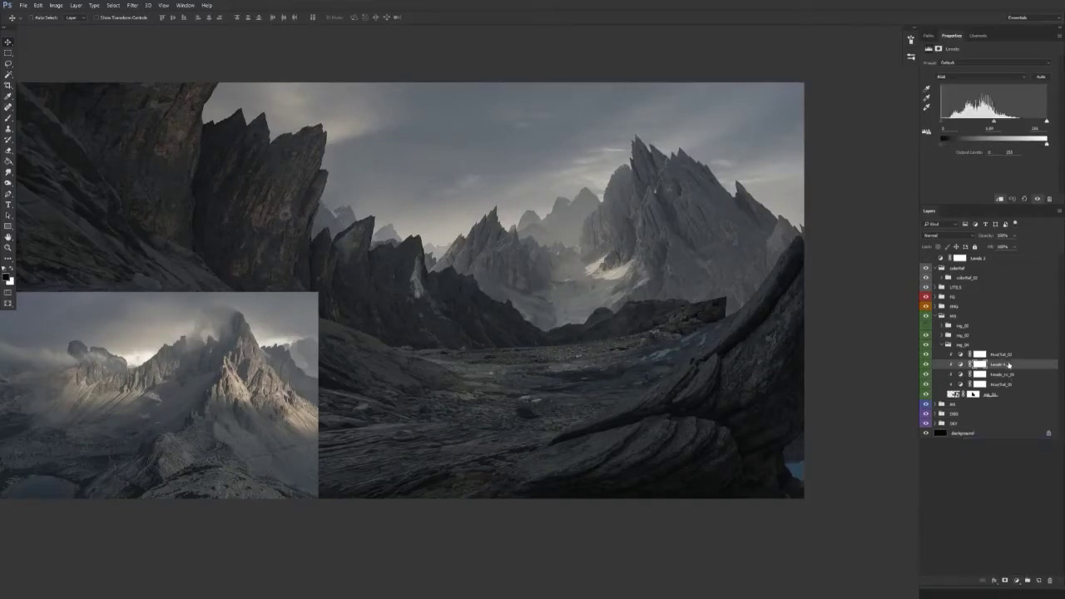
left_click_drag(1013, 353, 1014, 355)
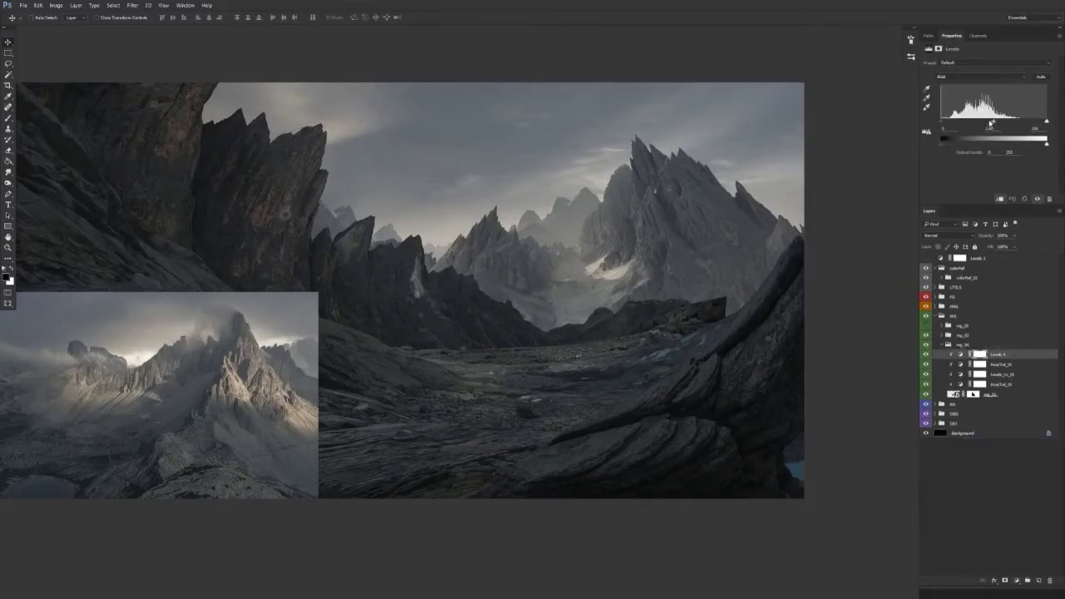
Step: Lift the new Levels adjustment's output black level to about 17 and compare the ridge with it on and off
left_click_drag(948, 143, 949, 146)
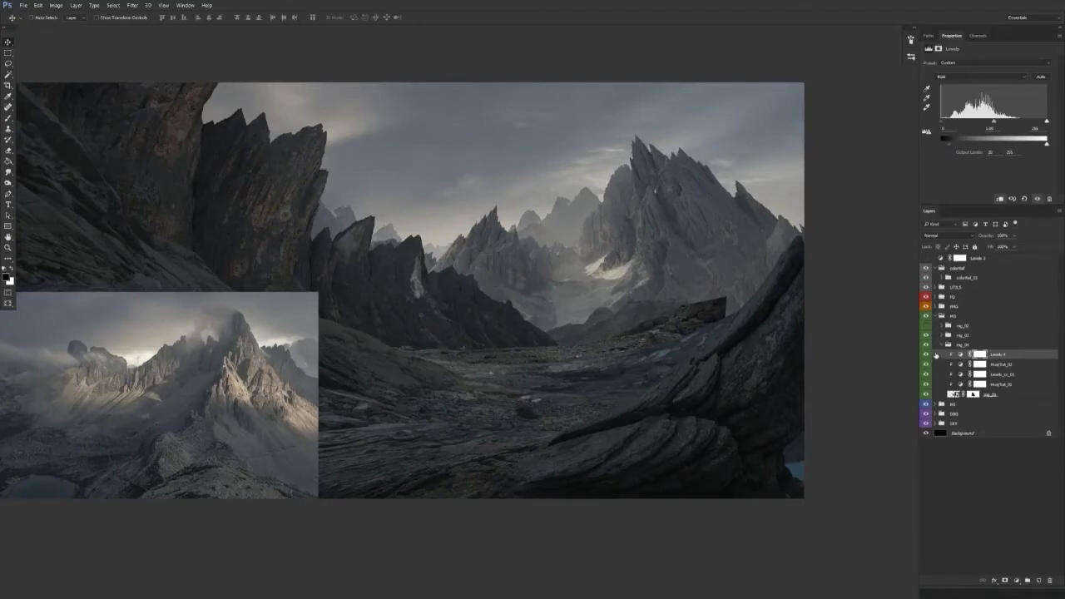
left_click(927, 356)
left_click(926, 355)
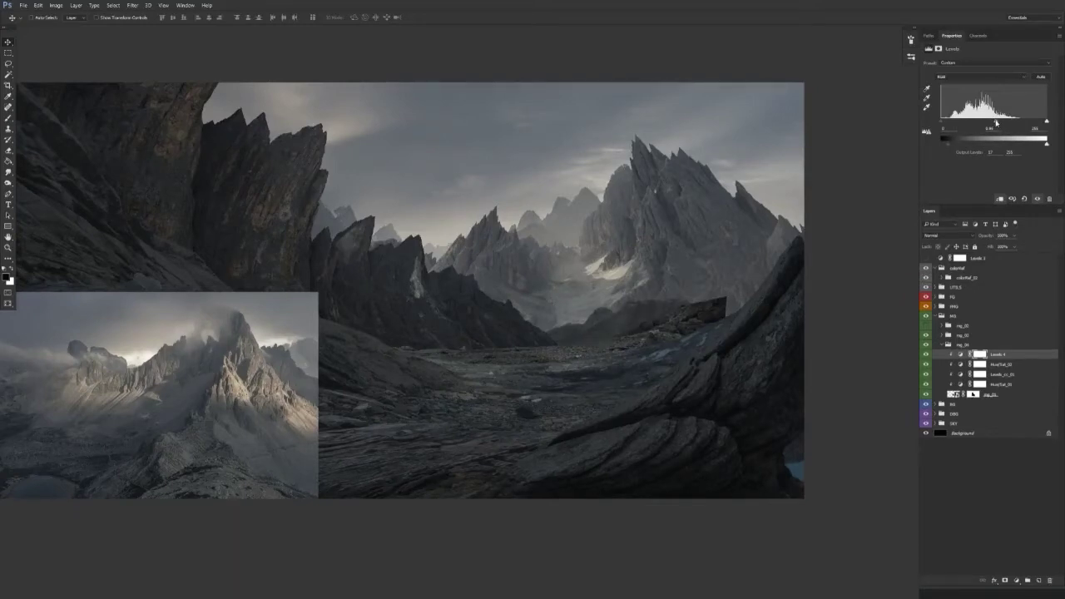
Step: Add a clipped layer above the new Levels and paint haze sampled from the horizon sky over the low ridge
left_click(1038, 581)
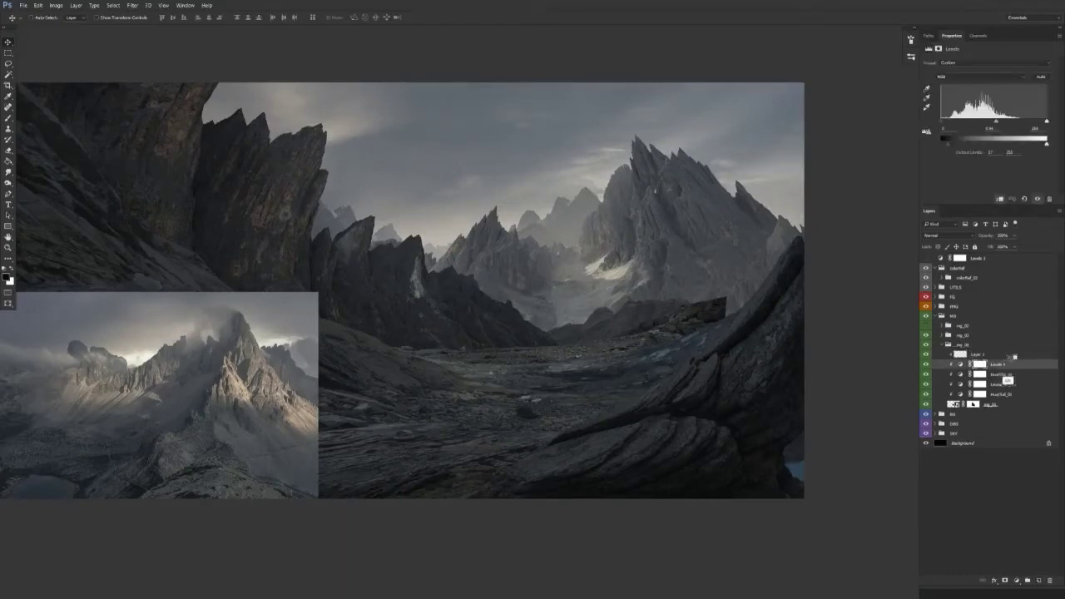
left_click(993, 355)
key("b")
left_click(449, 227, "alt")
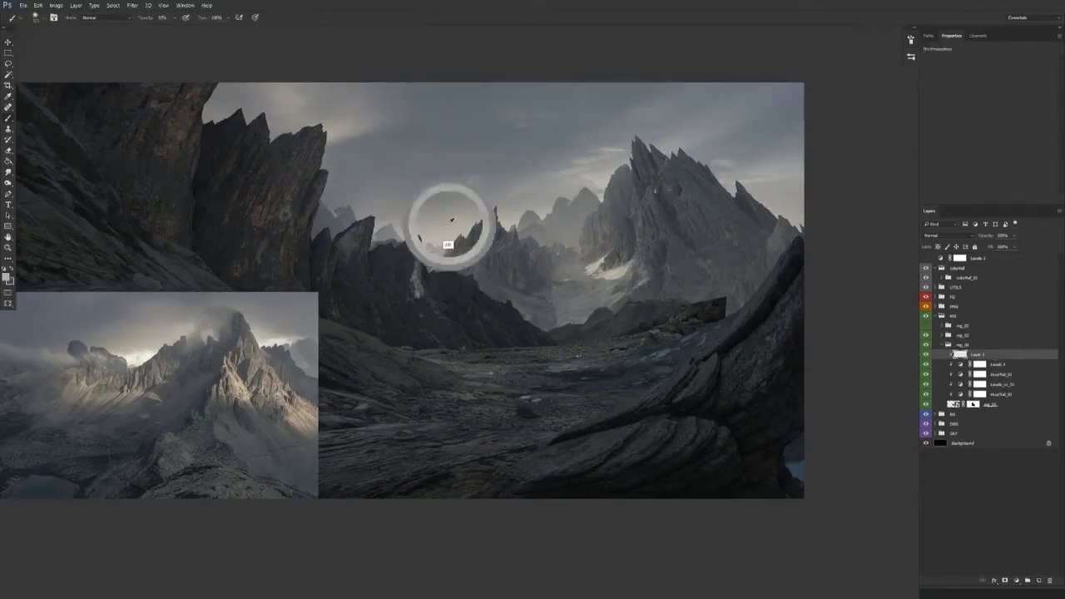
left_click_drag(507, 323, 521, 327)
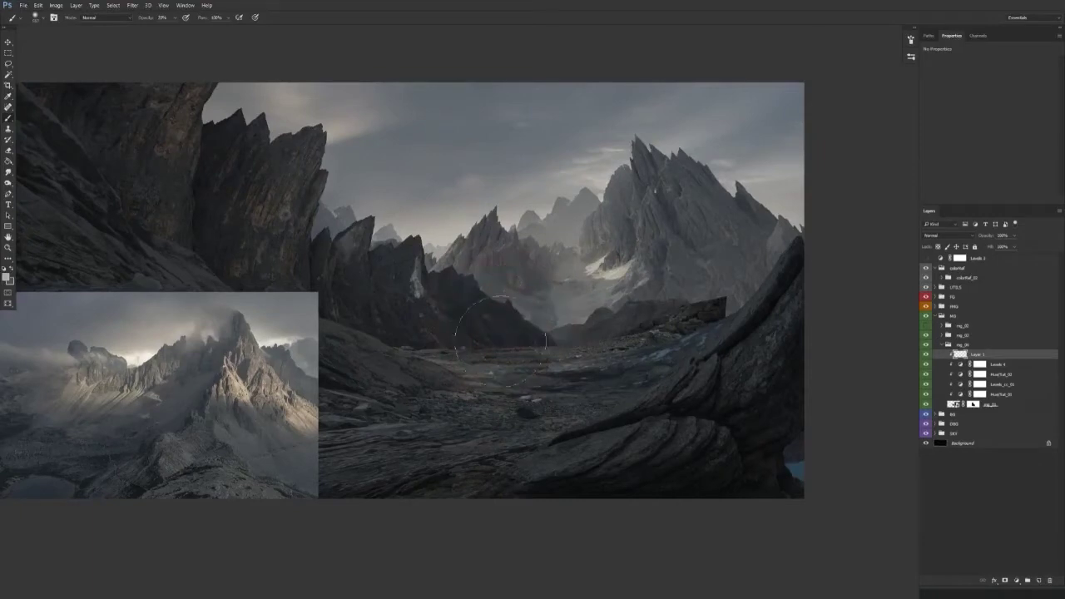
left_click_drag(650, 276, 663, 296)
Step: Fine-tune the blue and red midtones of the new Levels adjustment below the ridge's haze layer
key("v")
left_click(1002, 365)
left_click(978, 76)
left_click(951, 98)
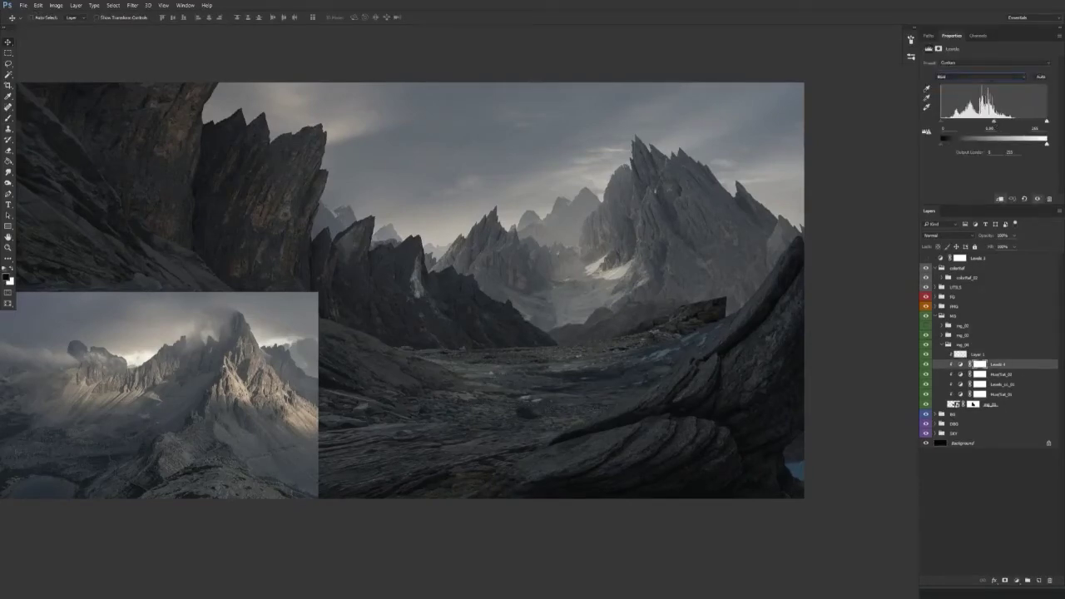
left_click_drag(994, 134, 992, 140)
left_click(969, 78)
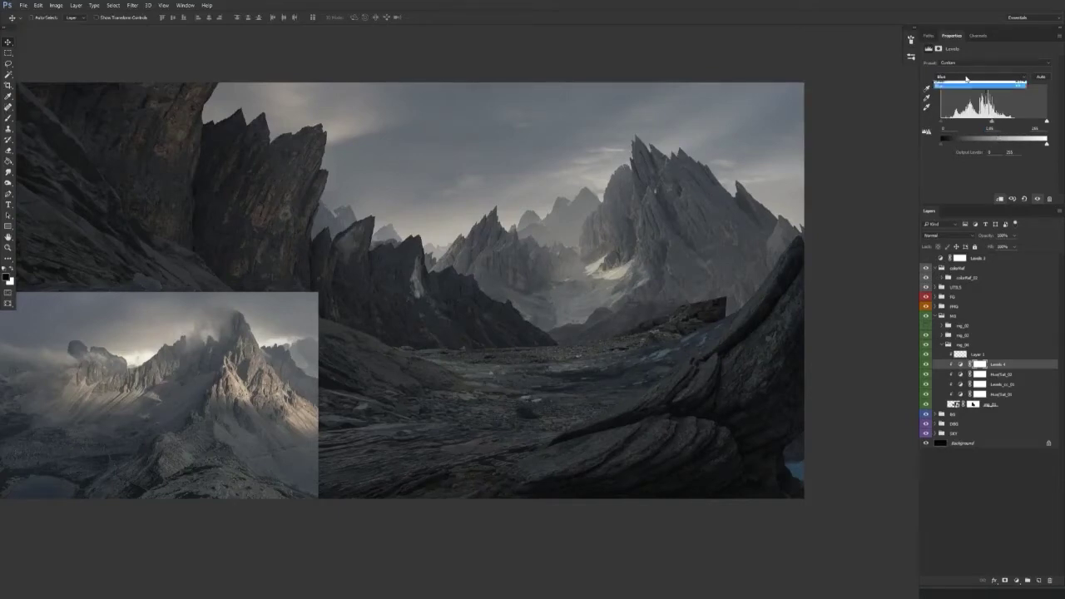
left_click(965, 90)
left_click(996, 123)
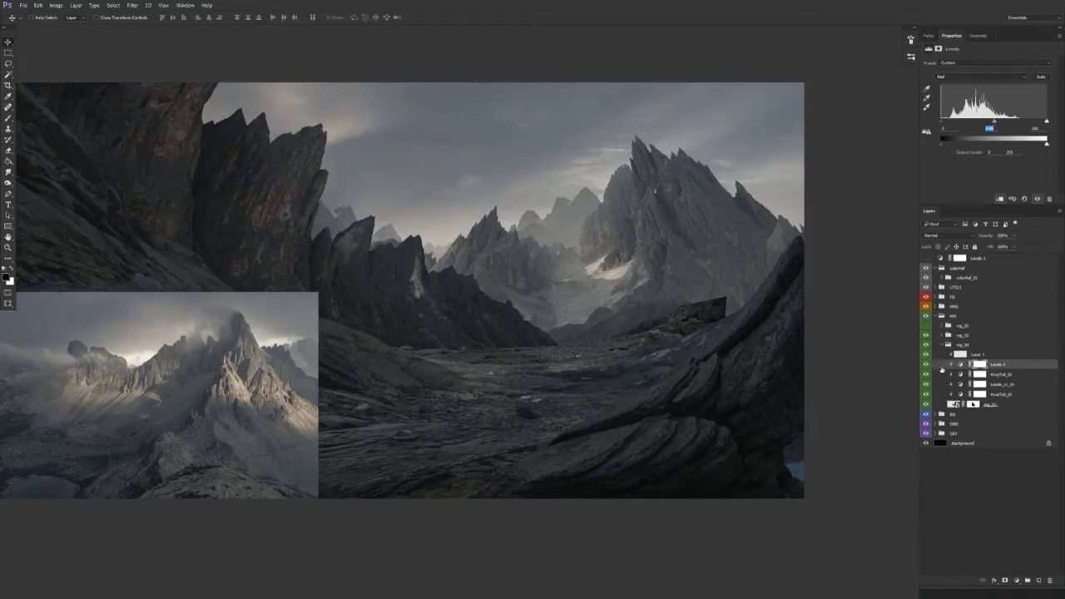
Step: Compare the ridge with and without its haze layer, and soften the haze with the Eraser at 40% opacity
left_click(927, 355)
left_click(927, 356)
left_click(927, 354)
left_click(927, 355)
left_click(978, 356)
key("b")
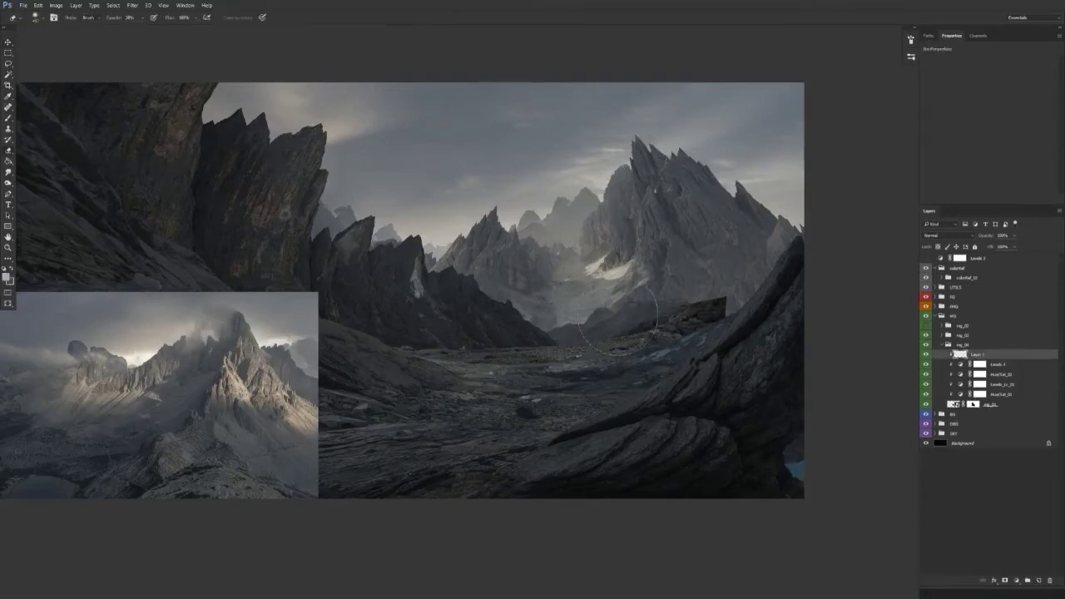
mouse_move(599, 315)
left_mouse_down()
mouse_move(638, 325)
mouse_move(600, 325)
left_mouse_up()
key("4")
left_click_drag(704, 295, 616, 277)
left_click_drag(661, 410, 645, 385)
key("v")
key("alt+v")
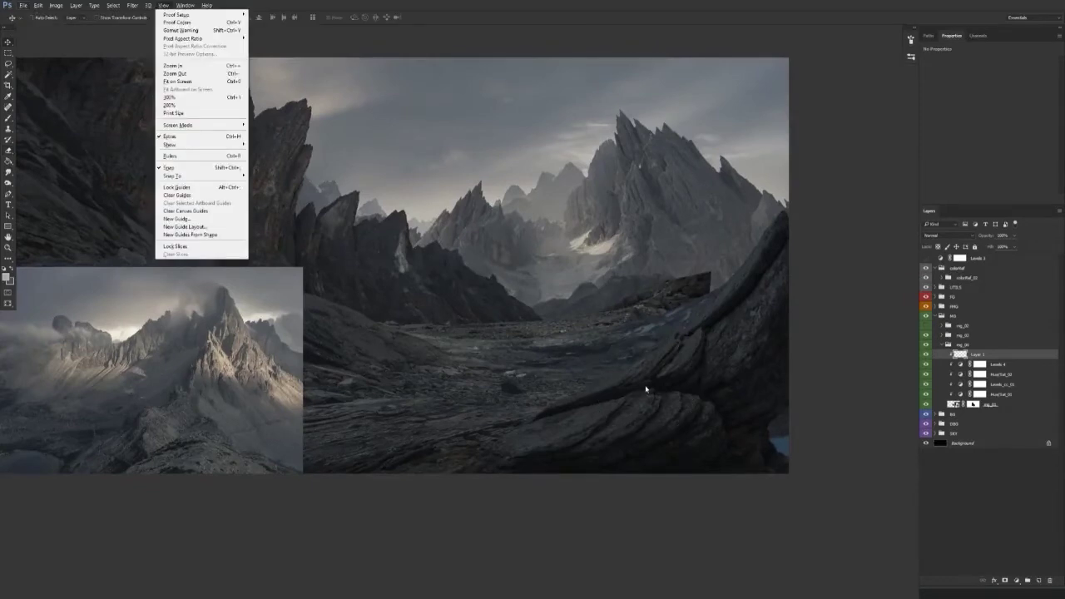
Step: Rename the ridge's haze layer as atmo and its new Levels adjustment as Levels_cc_01, and collapse the subgroup
left_click(989, 355)
double_click(979, 355)
key("Return")
key("b")
left_click(998, 364)
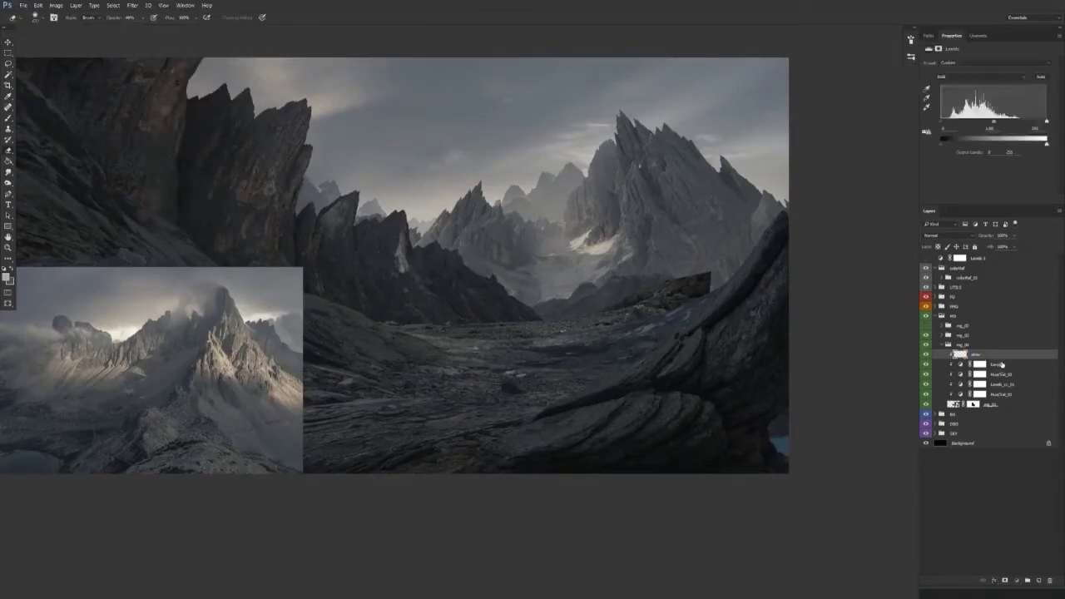
double_click(999, 364)
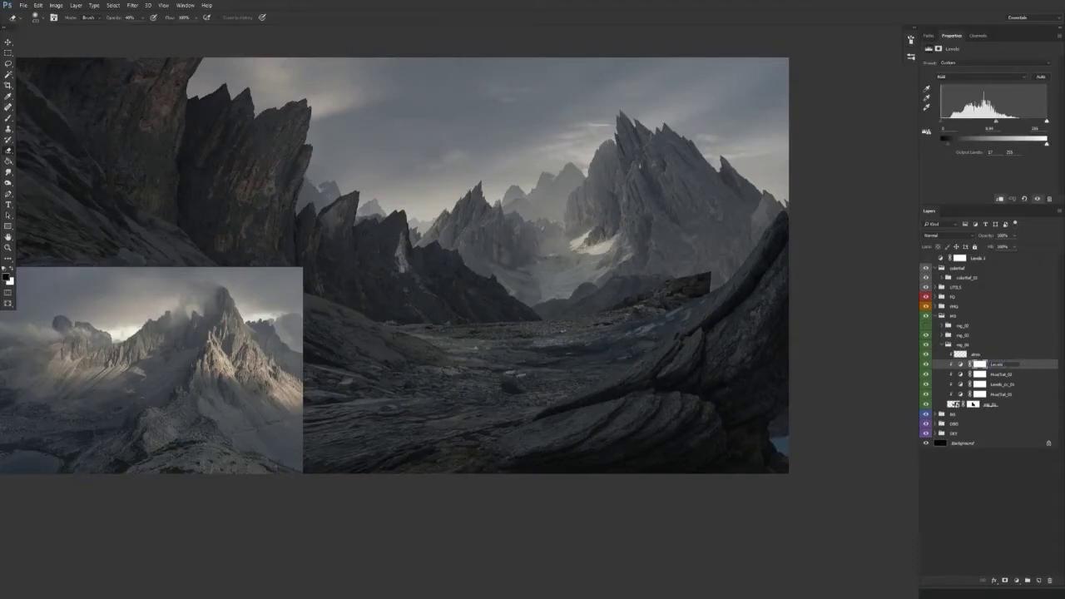
type("Levels_cc_01")
key("Return")
left_click(942, 344)
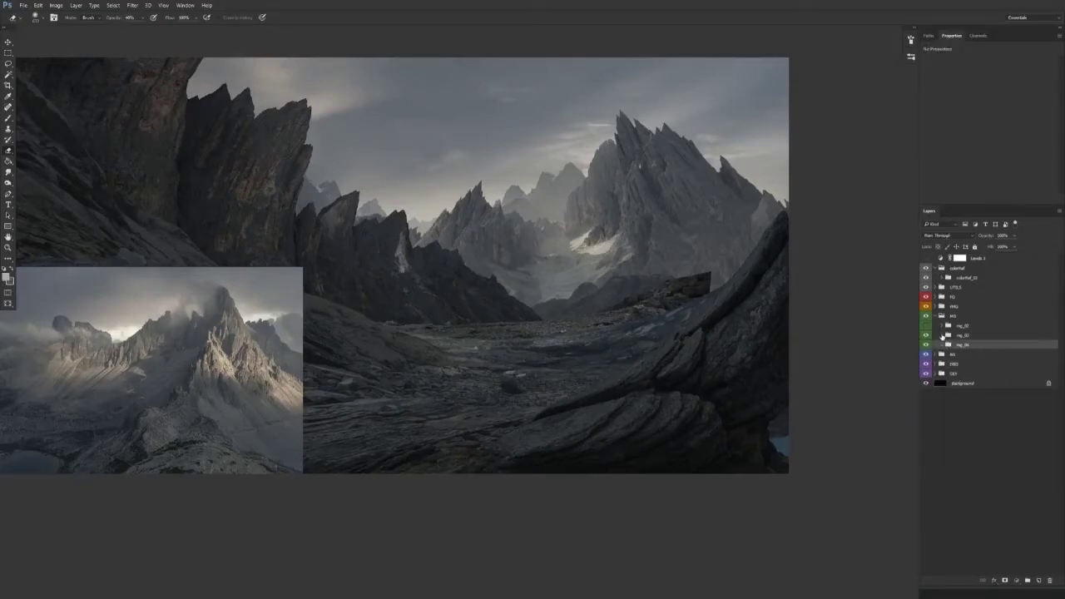
Step: Renumber the three midground subgroups in sequence from top to bottom as mg_01, mg_02 and mg_03
left_click(942, 335)
left_click(965, 326)
double_click(963, 325)
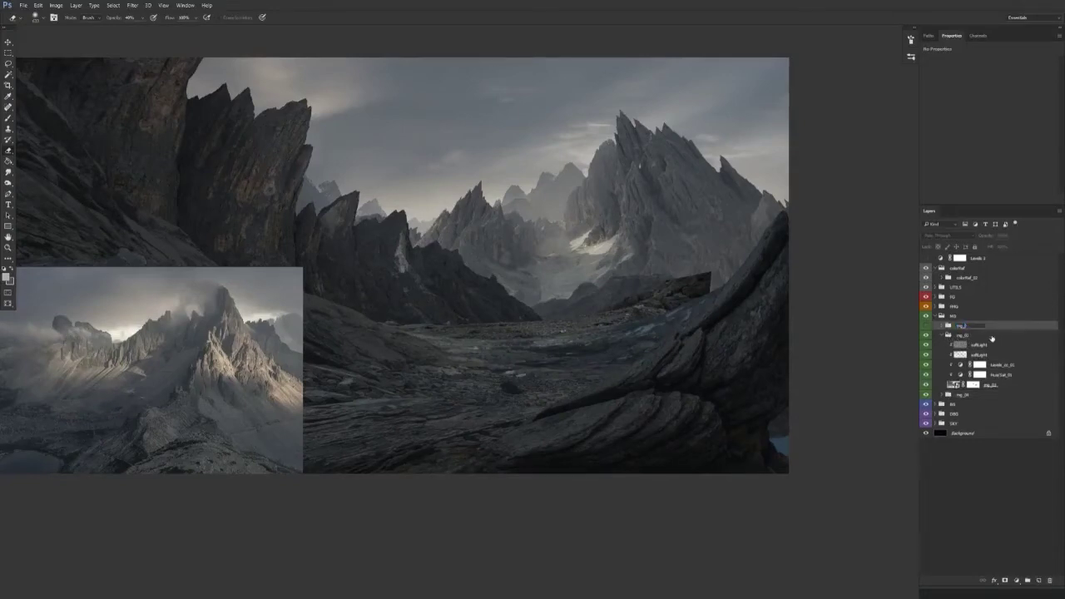
key("Return")
left_click(942, 335)
left_click(963, 334)
double_click(963, 335)
double_click(964, 346)
left_click_drag(967, 345, 996, 354)
type("3")
key("Return")
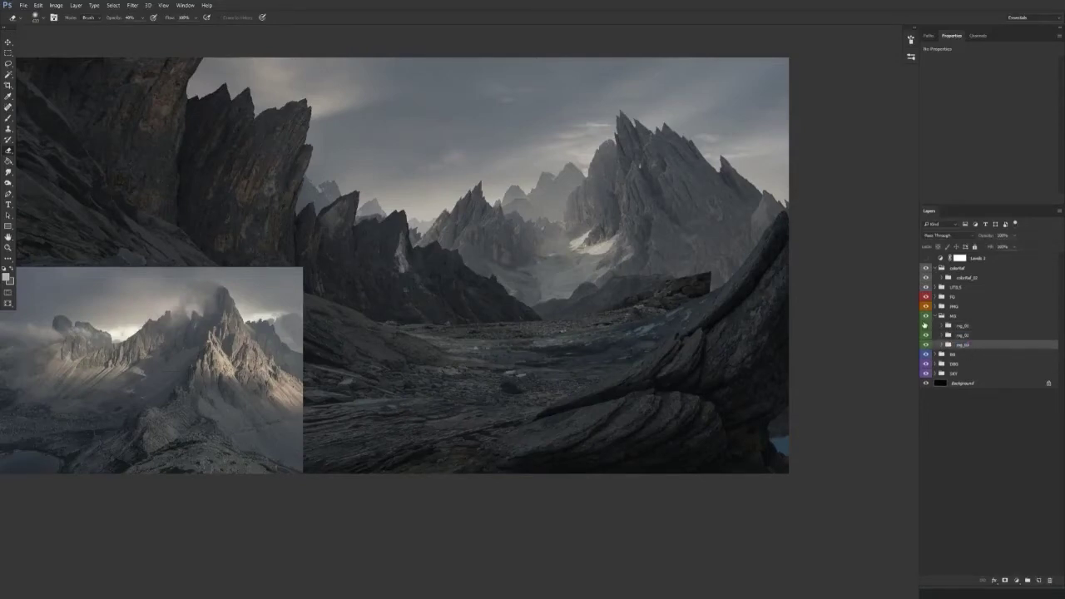
Step: Compare the valley with and without the mg_02 and mg_03 subgroups to check how the ridges separate
left_click(926, 336)
left_click(926, 337)
left_click(936, 317)
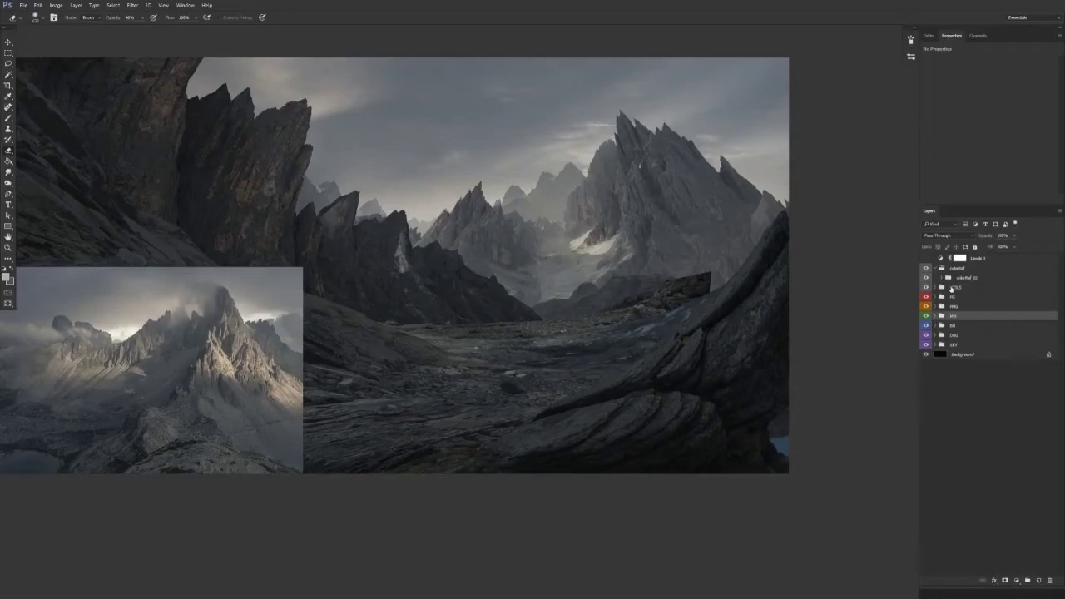
left_click(936, 317)
left_click(927, 335)
left_click(928, 345)
left_click(928, 345)
left_click(927, 335)
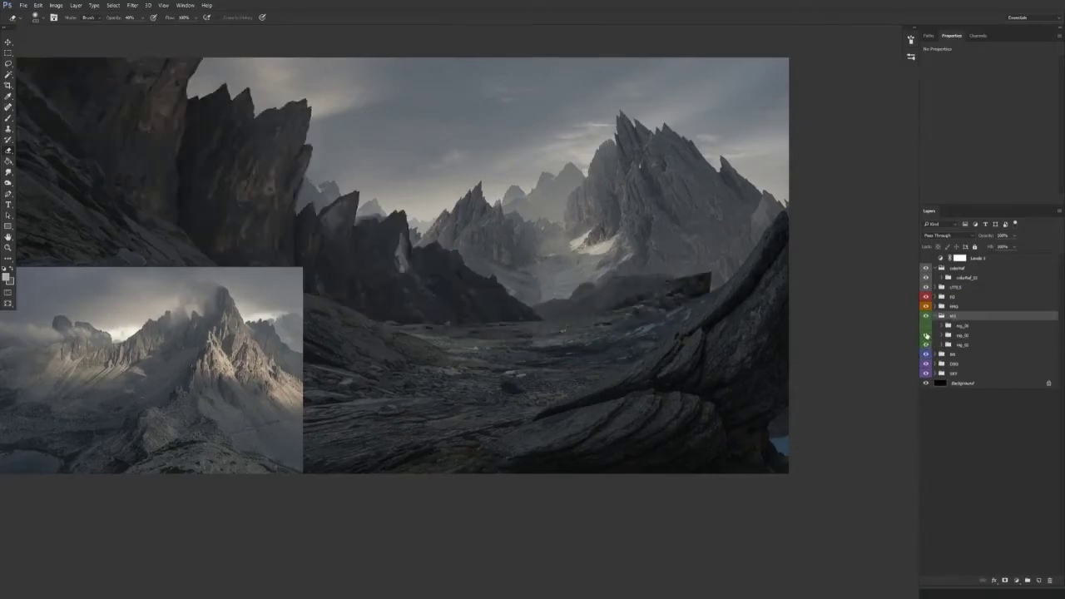
left_click(926, 345)
left_click(926, 345)
left_click(926, 344)
left_click(927, 345)
left_click(926, 345)
left_click(927, 344)
left_click(926, 335)
left_click(926, 335)
Step: Add a clipped Levels adjustment at the top of the mg_02 subgroup and brighten its midtones slightly
left_click(952, 336)
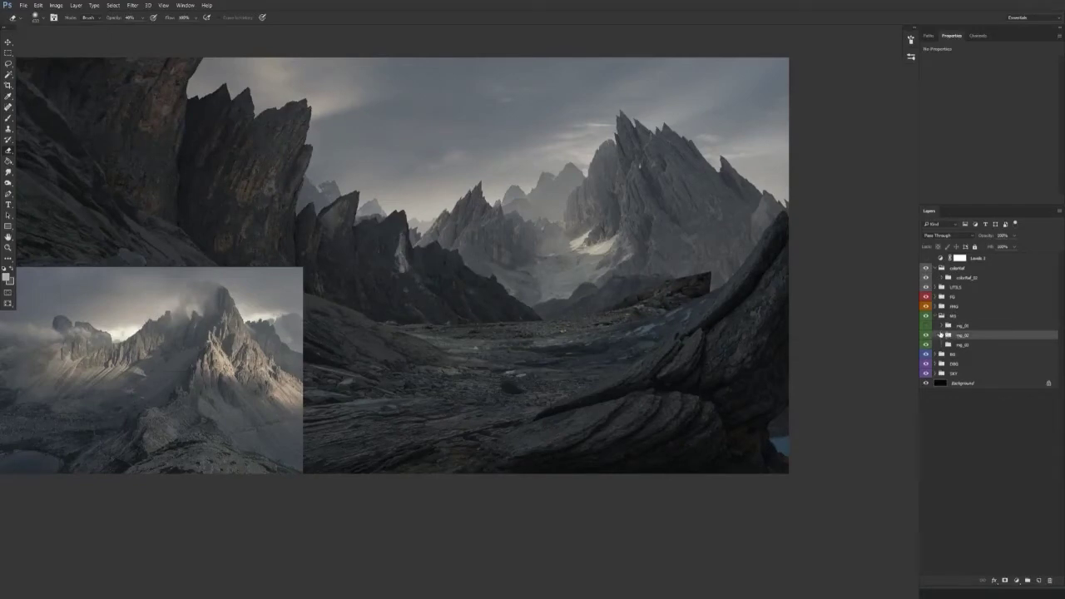
left_click(942, 335)
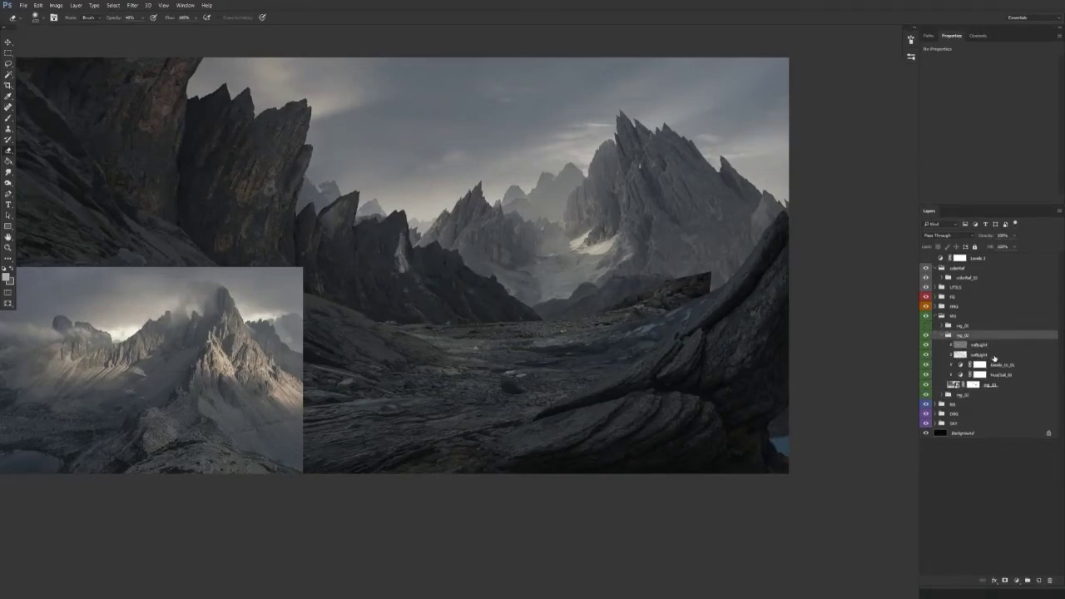
left_click(995, 358)
left_click(1017, 580)
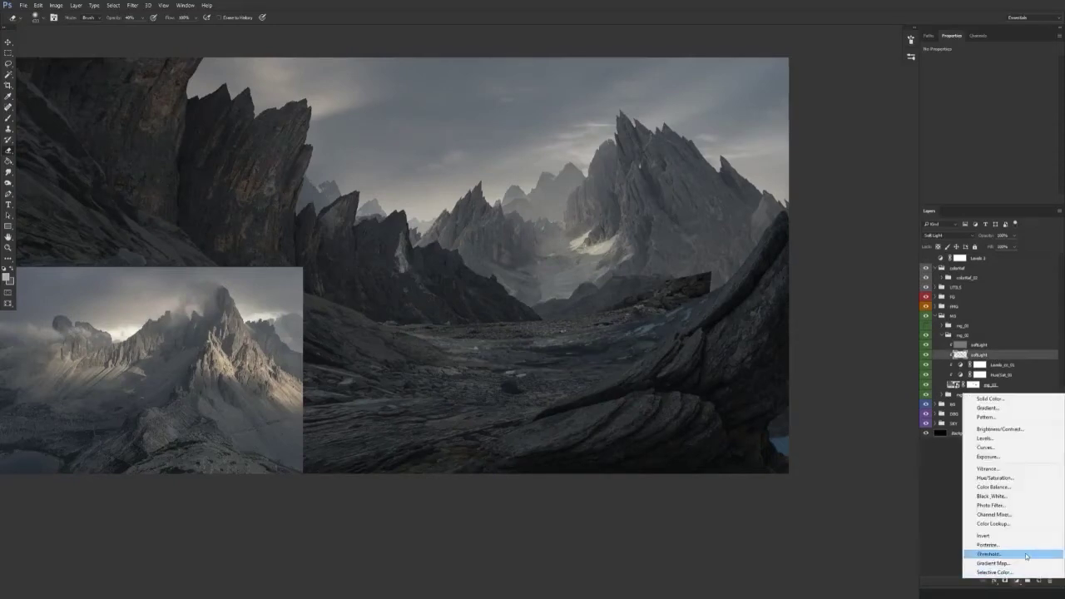
left_click(1002, 440)
left_click_drag(1003, 359, 1016, 344)
left_click_drag(995, 126, 992, 123)
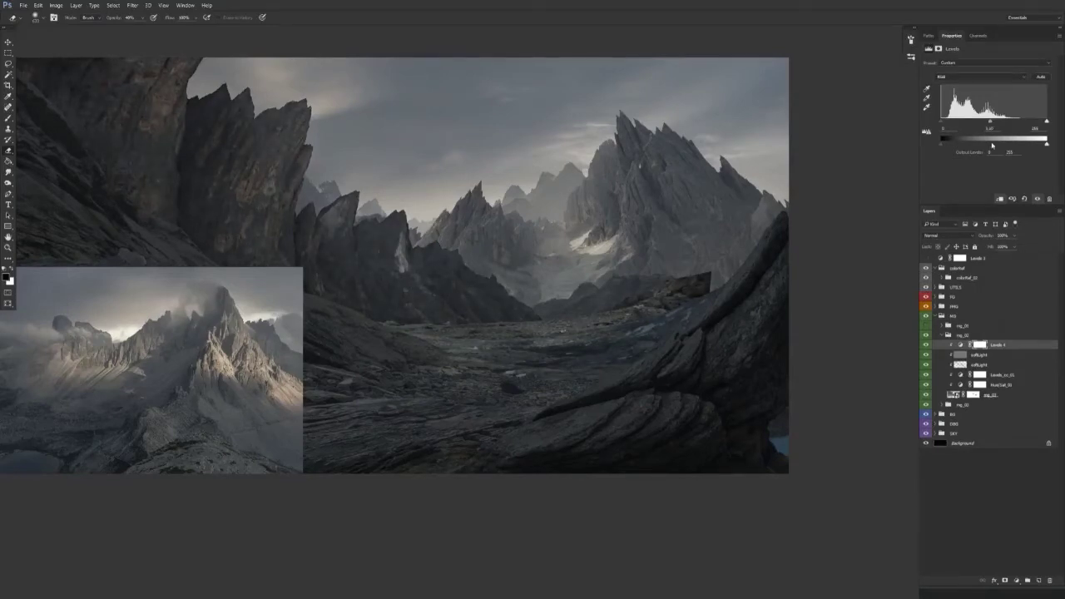
Step: Brighten the midtones of mg_02's new Levels further, checking the blacks with the topmost Levels layer's white input pulled far down
left_click(991, 258)
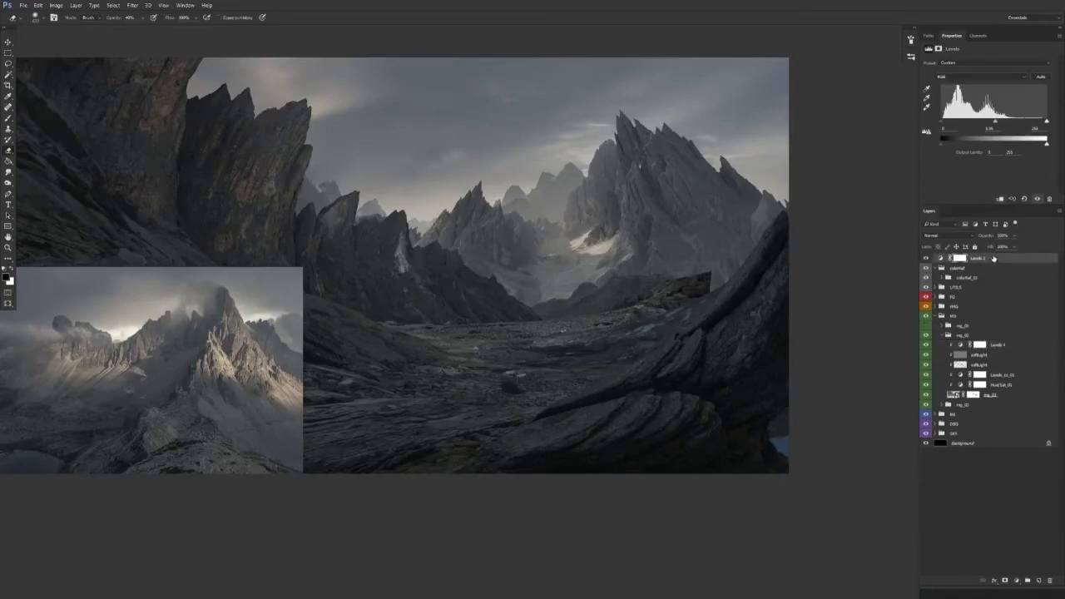
left_click_drag(1046, 123, 971, 124)
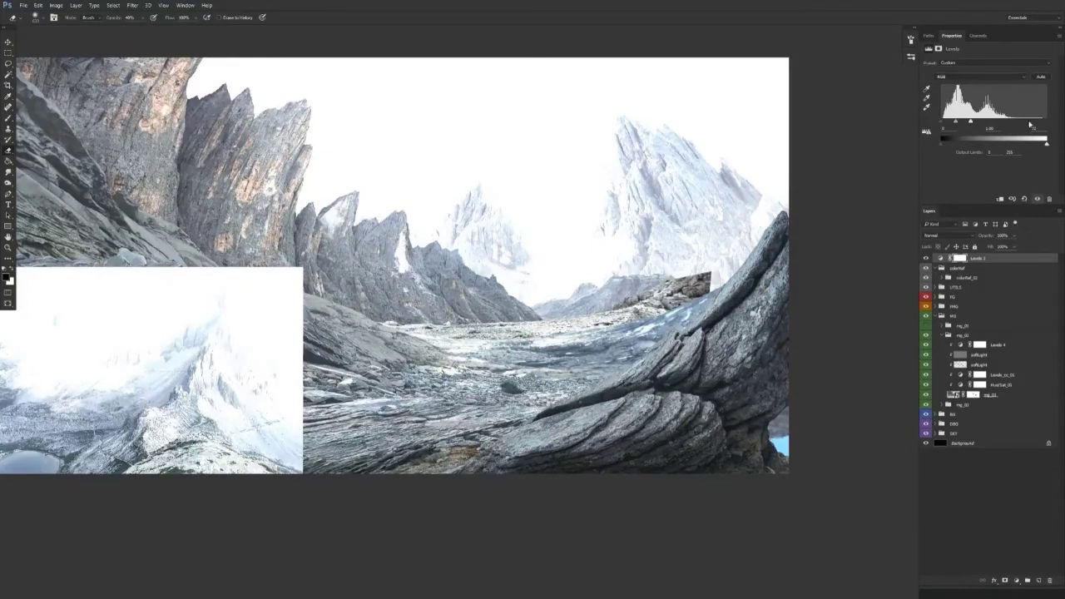
left_click_drag(970, 122, 960, 125)
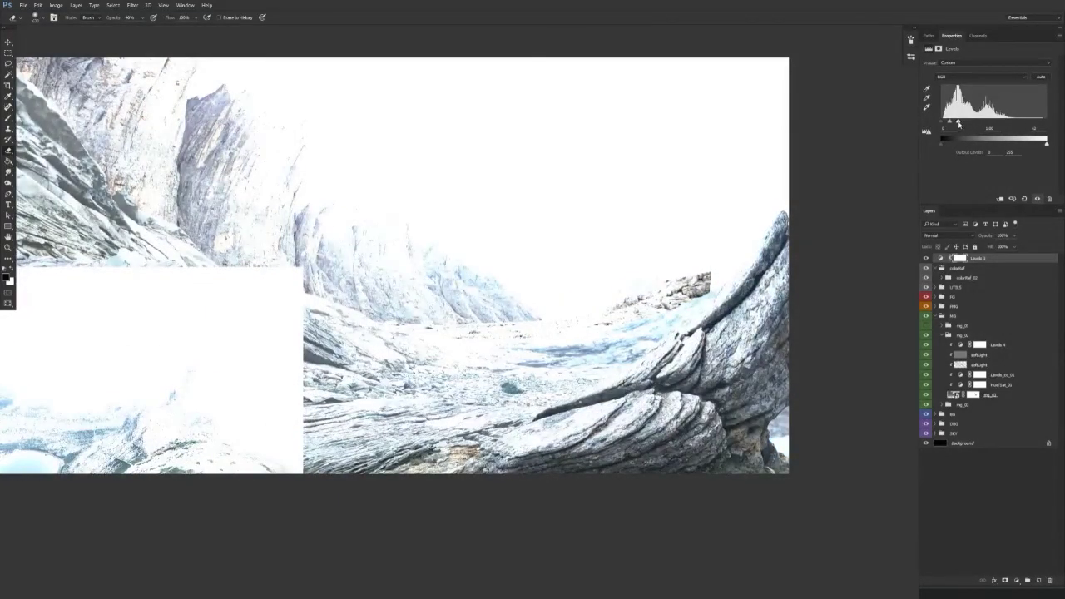
left_click(996, 345)
left_click_drag(991, 123, 988, 124)
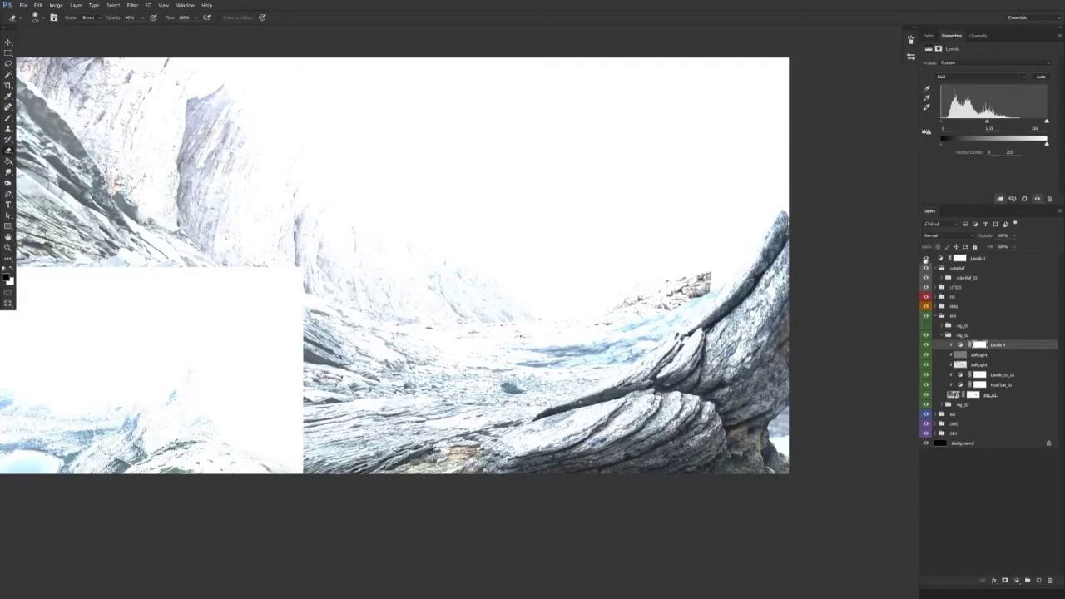
left_click(925, 259)
Step: Compare the cliffs with and without the new Levels adjustment, and rename it as Levels_atmo
left_click_drag(564, 450, 591, 442)
key("v")
left_click(927, 347)
left_click(926, 345)
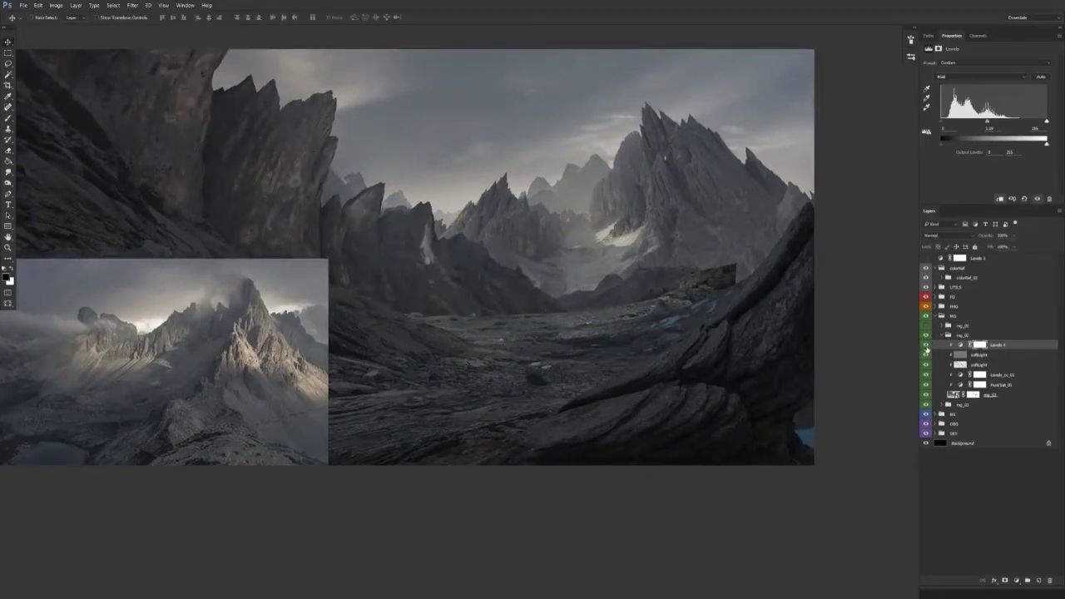
double_click(996, 344)
type("Levels_atmo")
key("Return")
left_click_drag(670, 430, 661, 408)
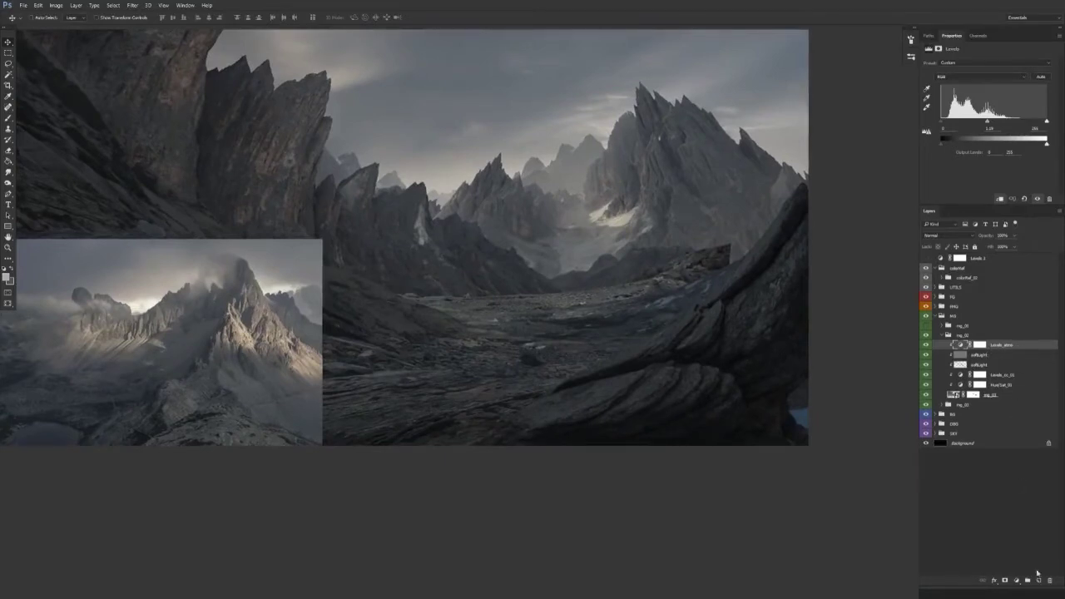
Step: Show the mg_01 subgroup, expand it, and check its slope image by toggling the base layer
left_click(945, 335)
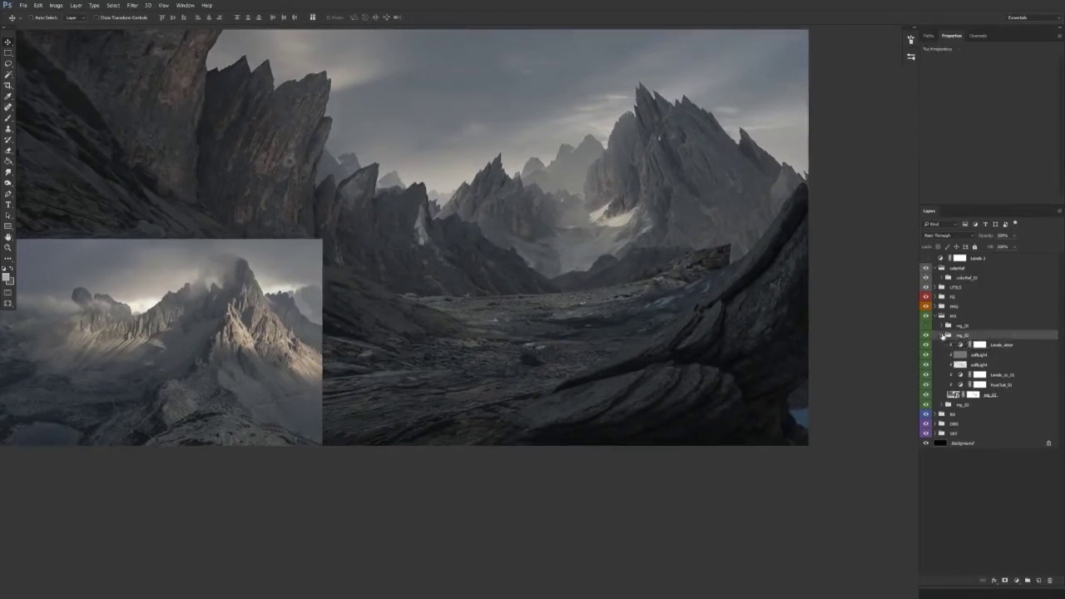
left_click(927, 325)
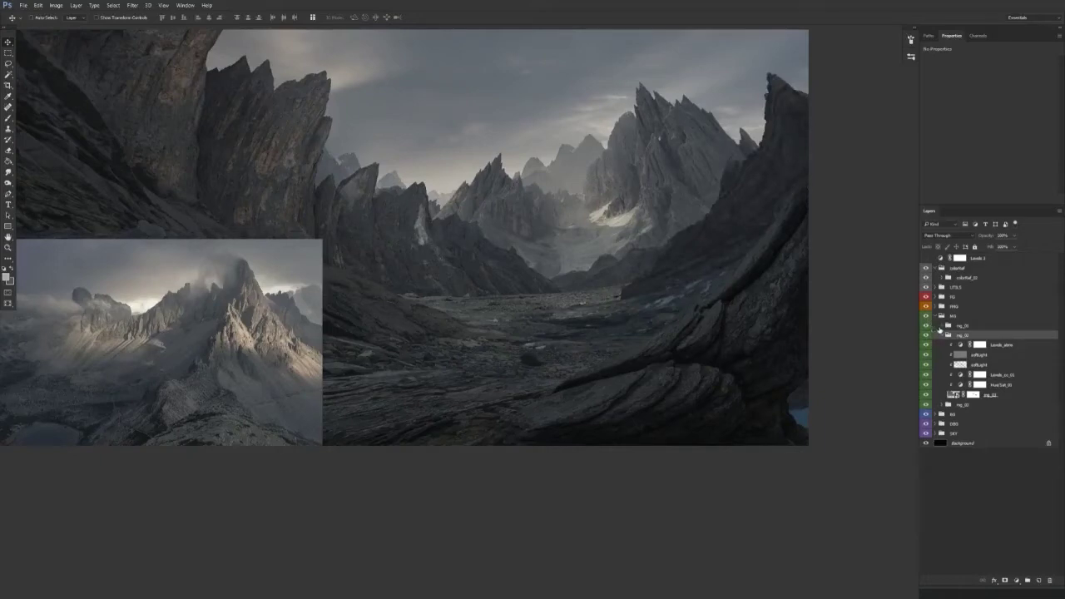
left_click(942, 326)
left_click(927, 376)
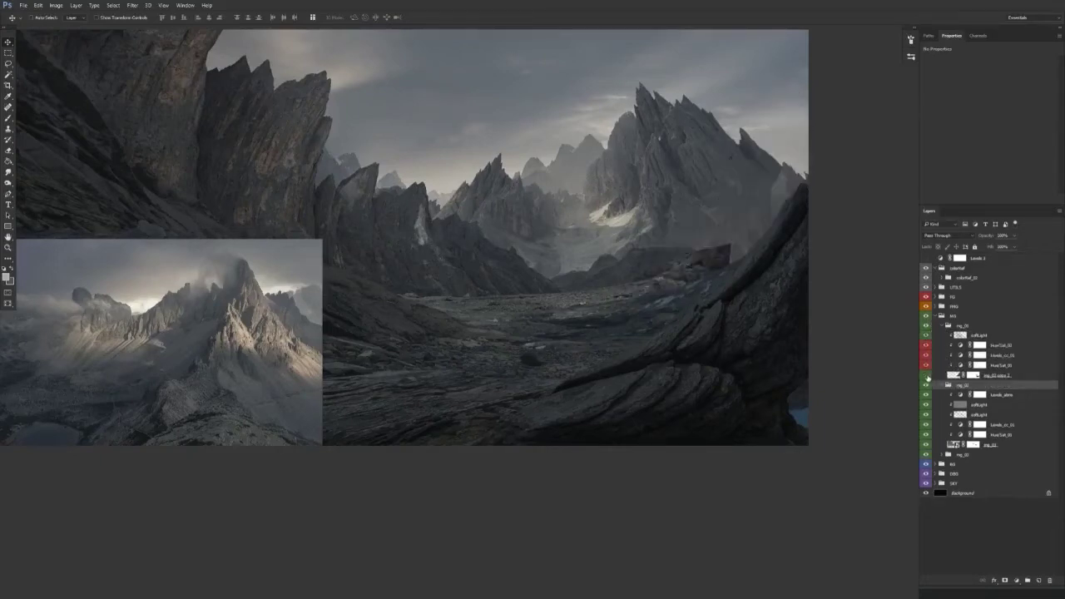
left_click(927, 376)
left_click(927, 376)
left_click(927, 376)
left_click(1009, 345)
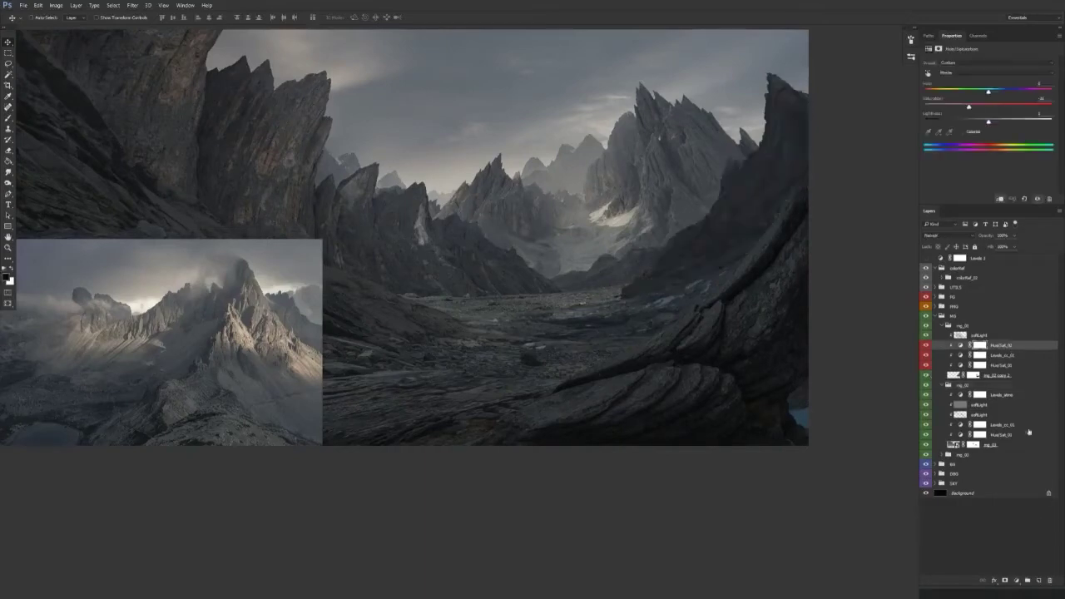
left_click_drag(1002, 397, 1017, 341)
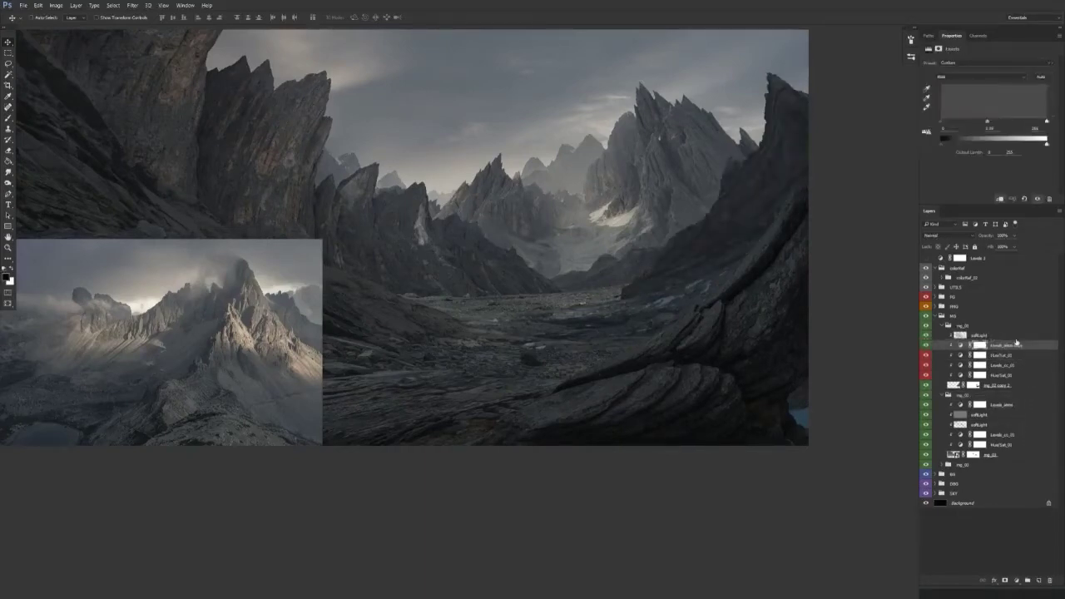
key("ctrl+z")
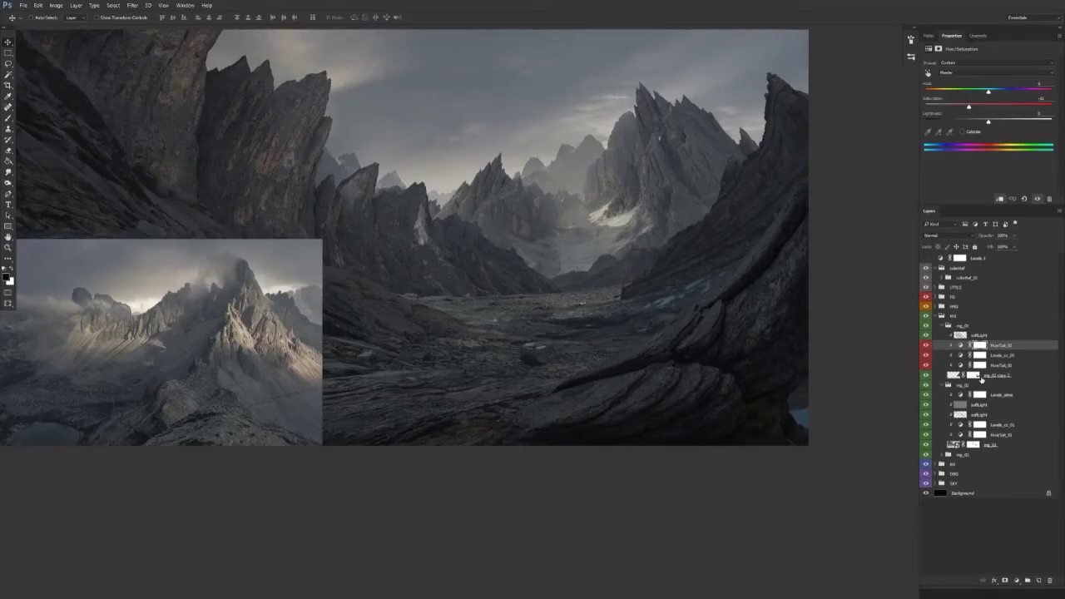
Step: Compare the effect of Levels_atmo and mg_01, and duplicate Levels_atmo as a clipped adjustment at the top of mg_01
left_click(926, 395)
left_click(927, 397)
left_click(928, 398)
left_click(929, 399)
left_click(927, 327)
left_click(927, 326)
left_click_drag(1005, 397, 1002, 336)
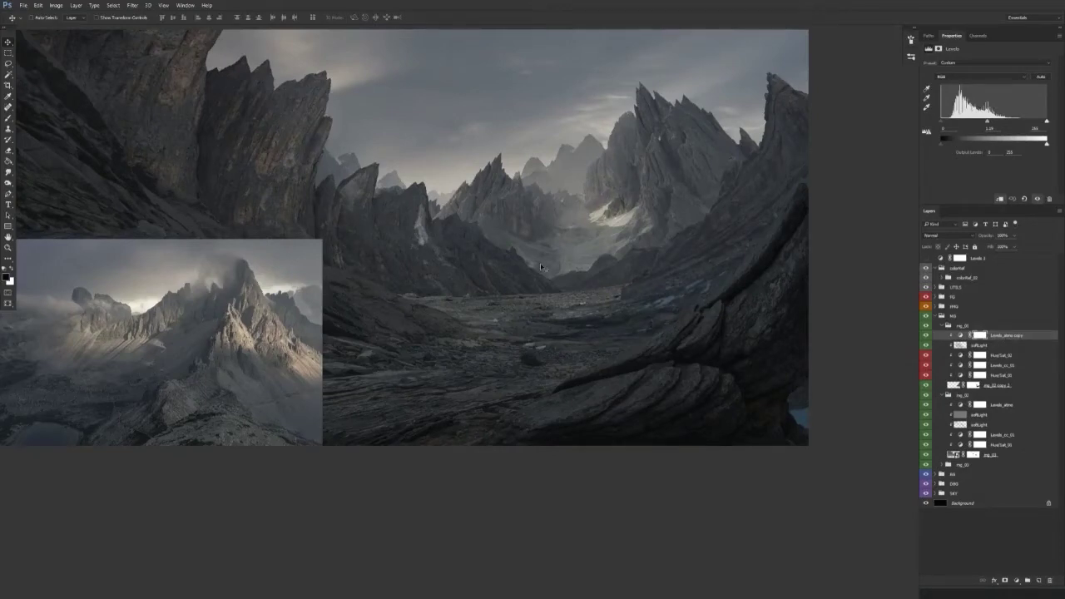
Step: Select the atmo layer in the mg_03 subgroup and set the Brush opacity to 10%
left_click(942, 465)
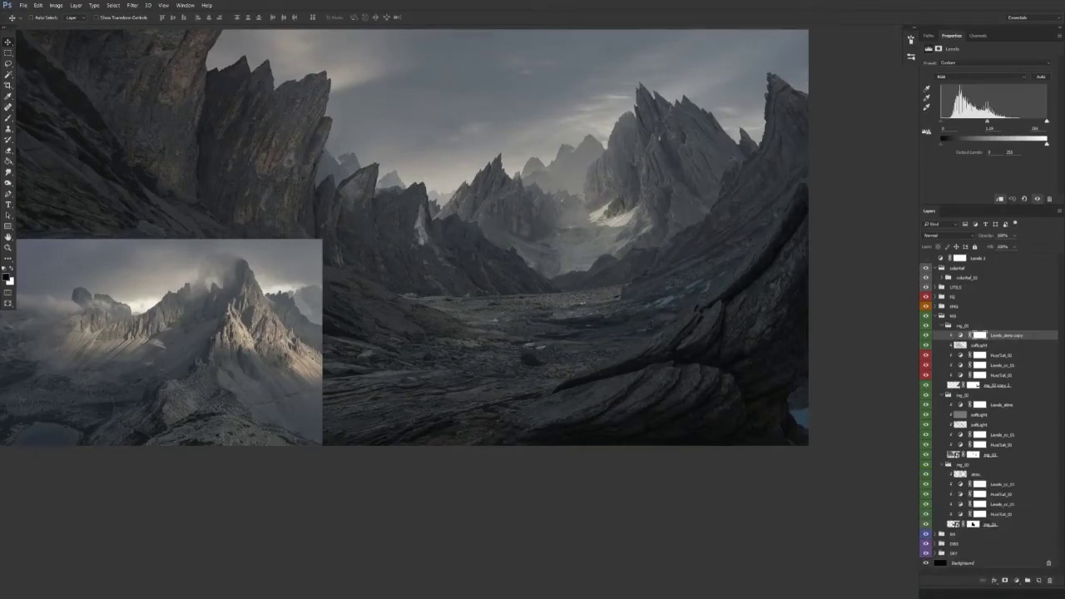
left_click(975, 474)
key("b")
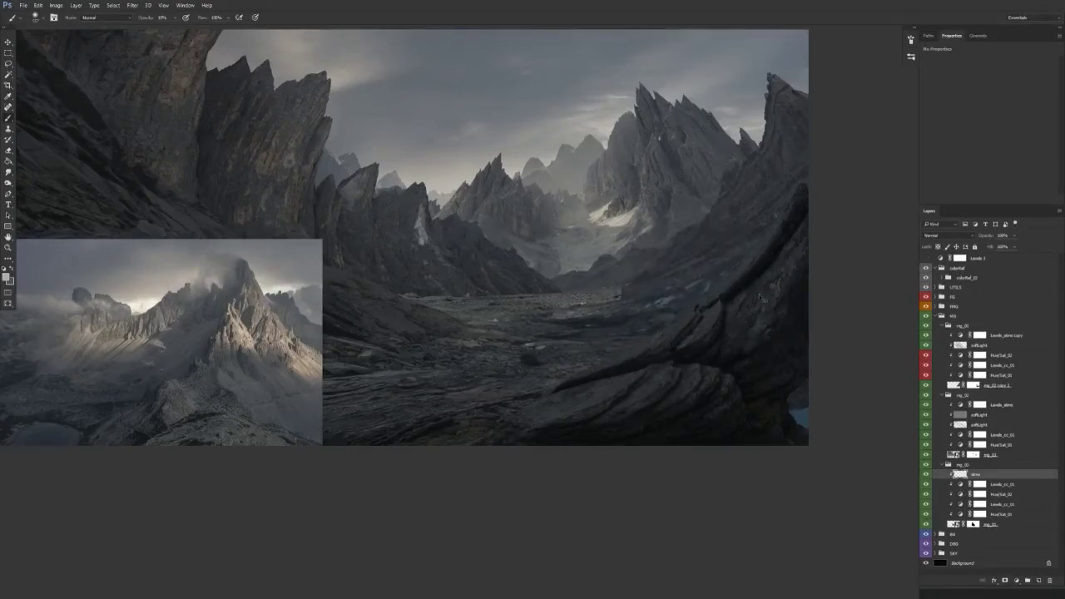
key("1")
key("v")
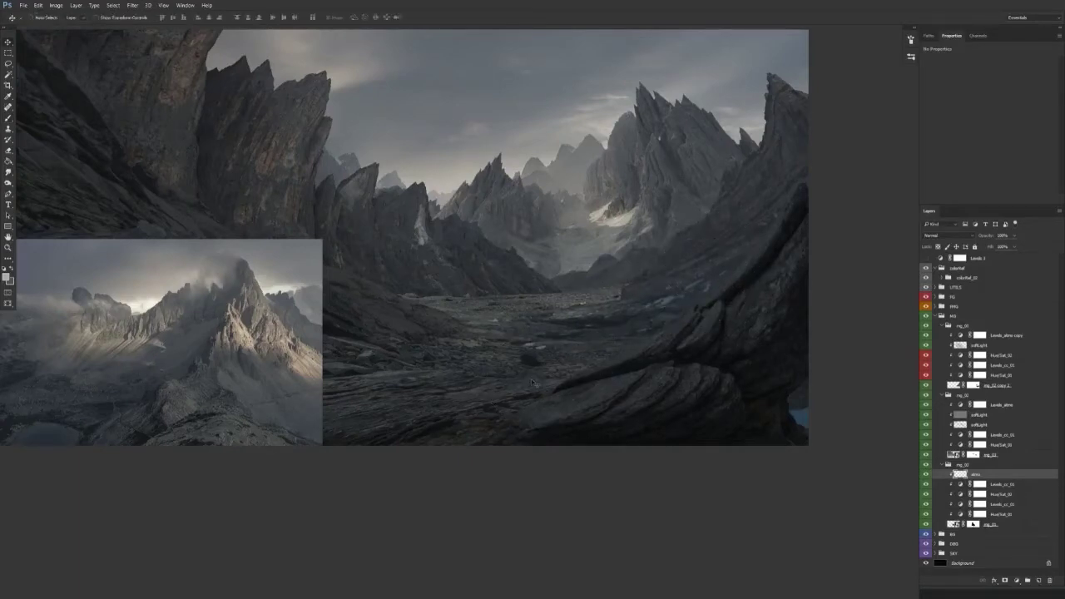
Step: Compare the cliffs with and without mg_02's Levels_atmo adjustment, and collapse the mg_03 subgroup
left_click(928, 405)
left_click(929, 407)
left_click(927, 406)
left_click(927, 406)
left_click_drag(615, 363, 647, 430)
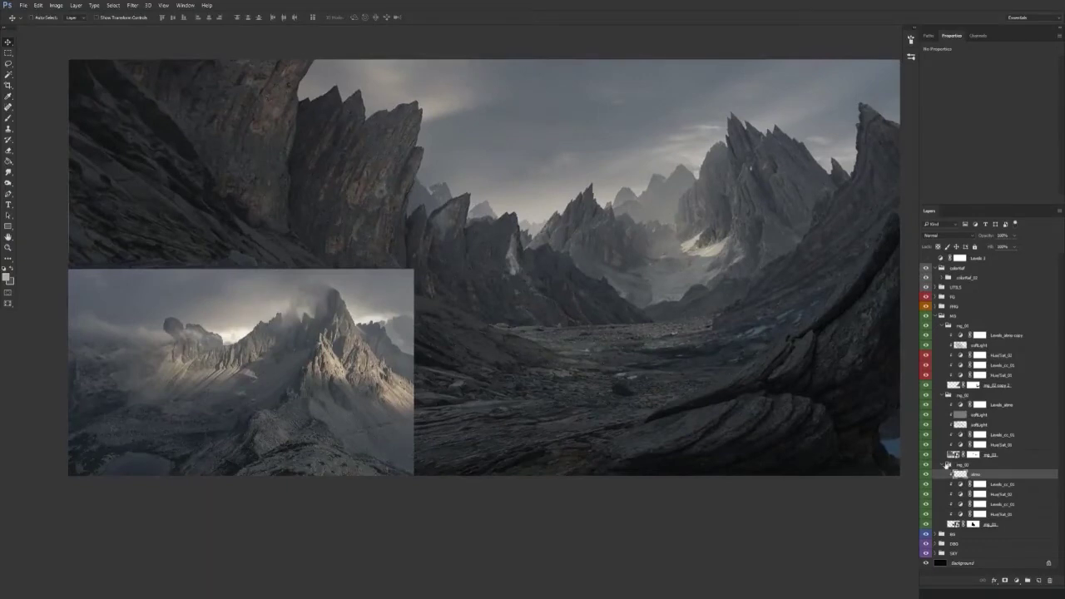
left_click(943, 465)
Step: Mask mg_02's Levels_atmo off the nearest cliffs with a large soft black brush at 60% opacity
left_click(947, 396)
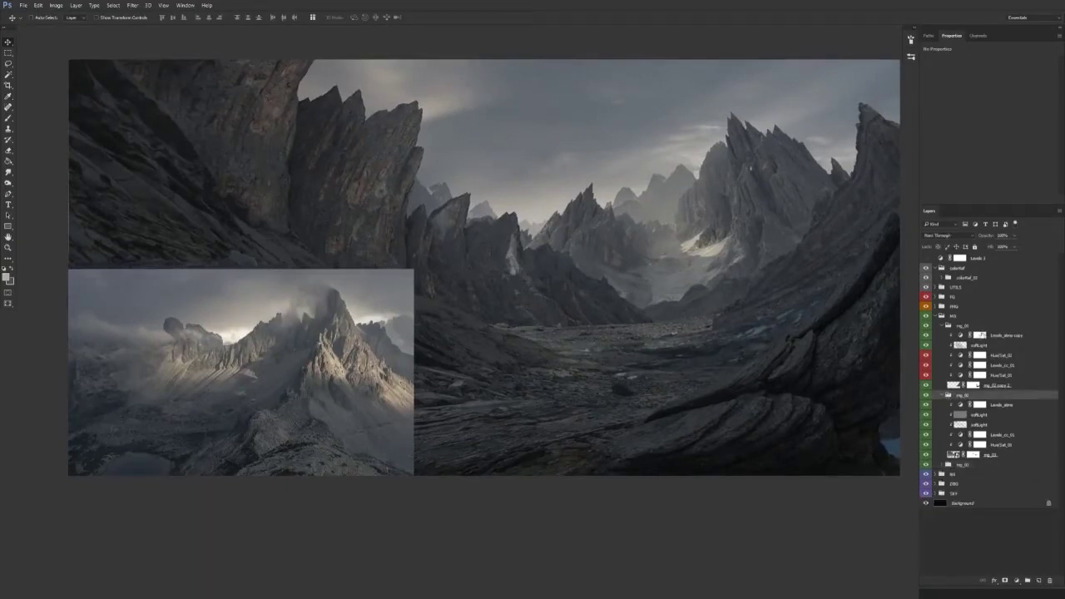
left_click(981, 405)
left_click_drag(537, 374, 552, 397)
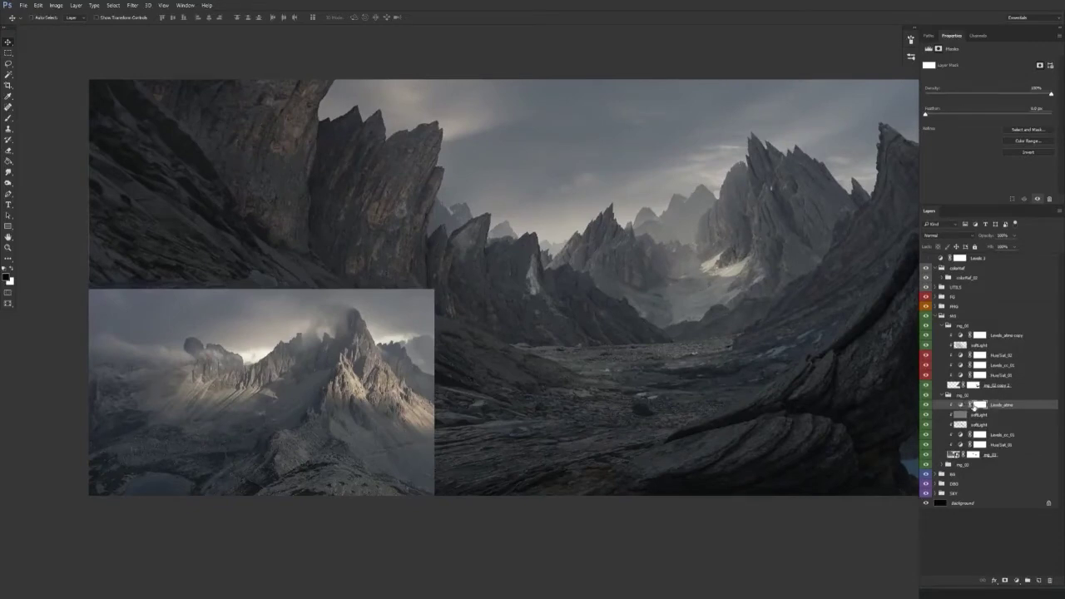
mouse_move(709, 417)
left_mouse_down()
mouse_move(661, 408)
mouse_move(684, 415)
left_mouse_up()
key("b")
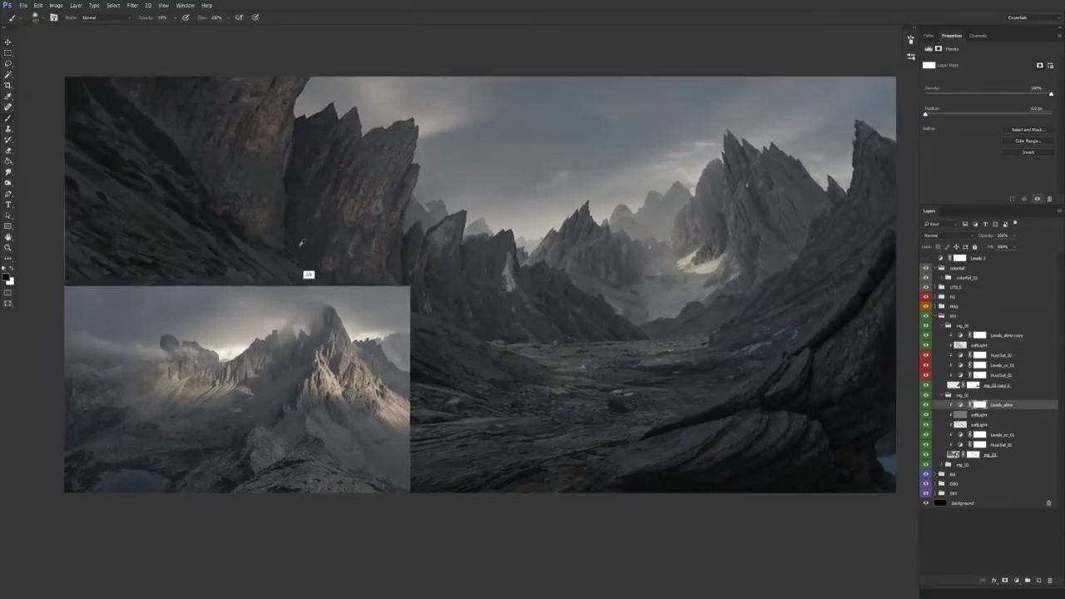
left_click_drag(381, 278, 345, 273)
key("6")
mouse_move(341, 115)
left_mouse_down()
mouse_move(334, 259)
mouse_move(179, 171)
mouse_move(165, 185)
left_mouse_up()
left_click(166, 7)
left_click(293, 62)
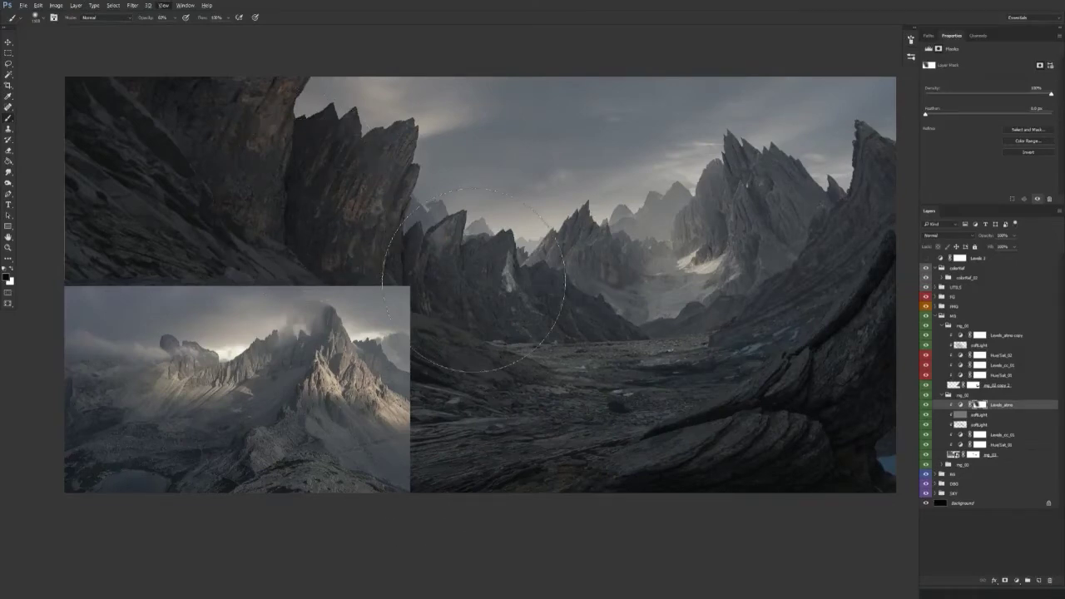
mouse_move(612, 298)
left_mouse_down()
mouse_move(570, 305)
mouse_move(555, 293)
left_mouse_up()
mouse_move(532, 409)
left_mouse_down()
mouse_move(542, 397)
mouse_move(526, 406)
left_mouse_up()
key("v")
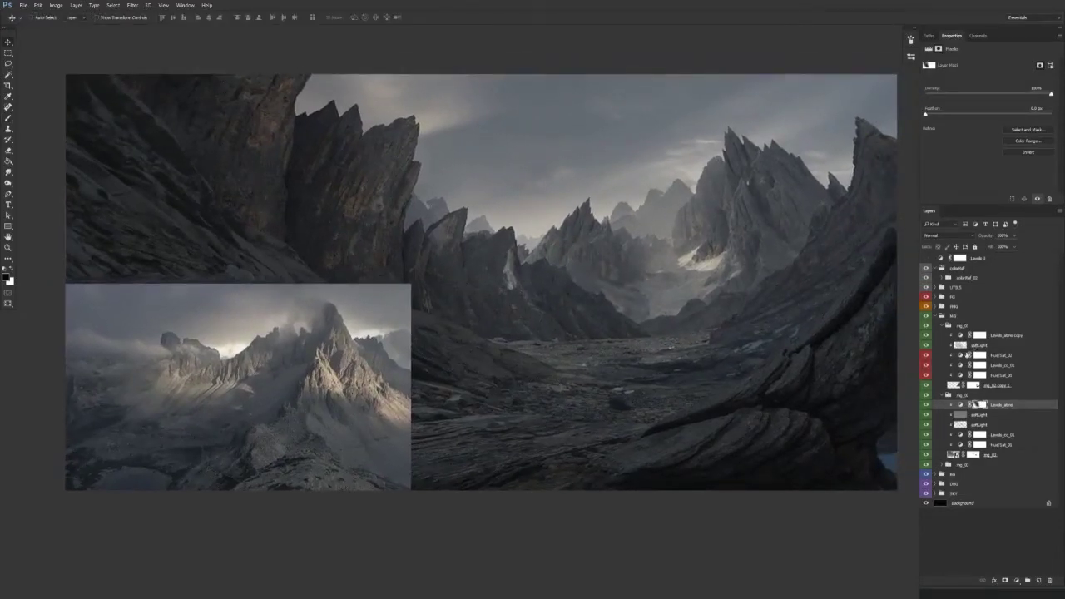
Step: Collapse the mg_02 and mg_01 subgroups in the midground group
left_click(959, 396)
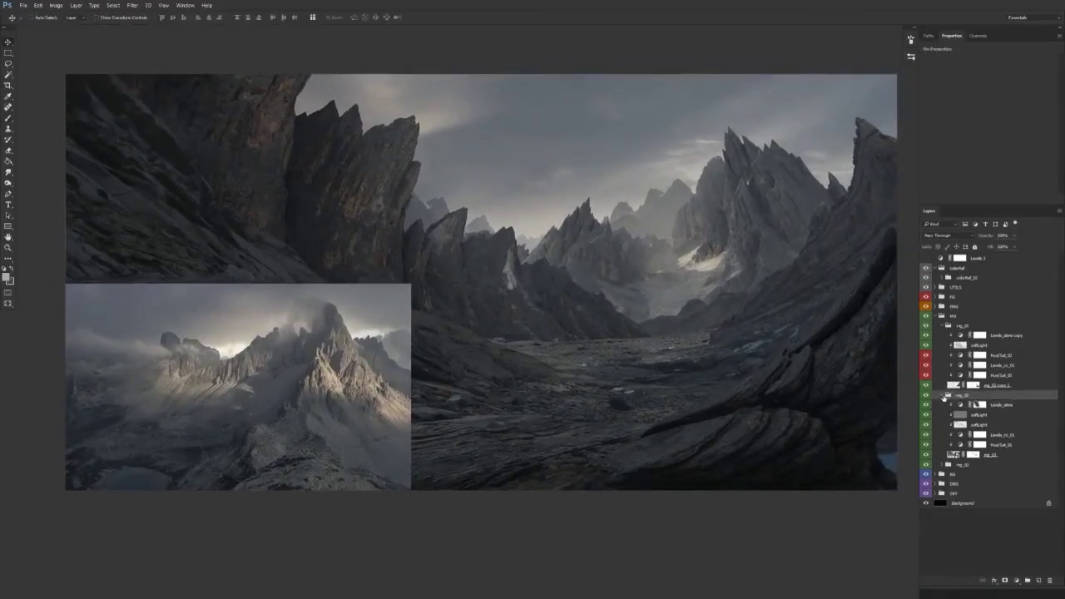
left_click(943, 396)
left_click(957, 325)
left_click(942, 326)
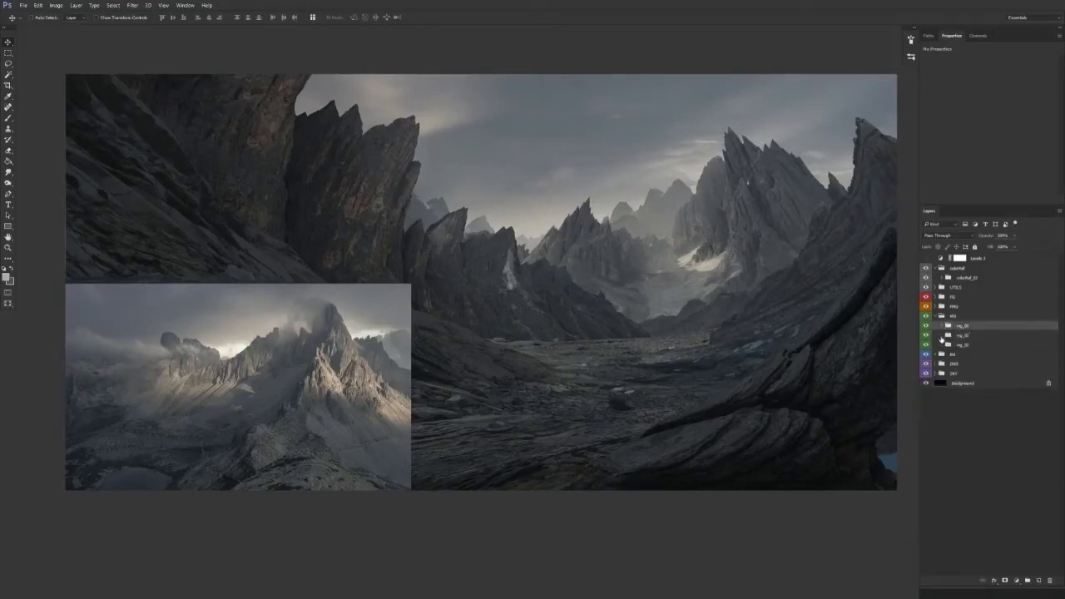
Step: Compare the valley with and without the whole midground group and the mg_01 subgroup
left_click(926, 316)
left_click(926, 316)
left_click_drag(731, 380, 607, 369)
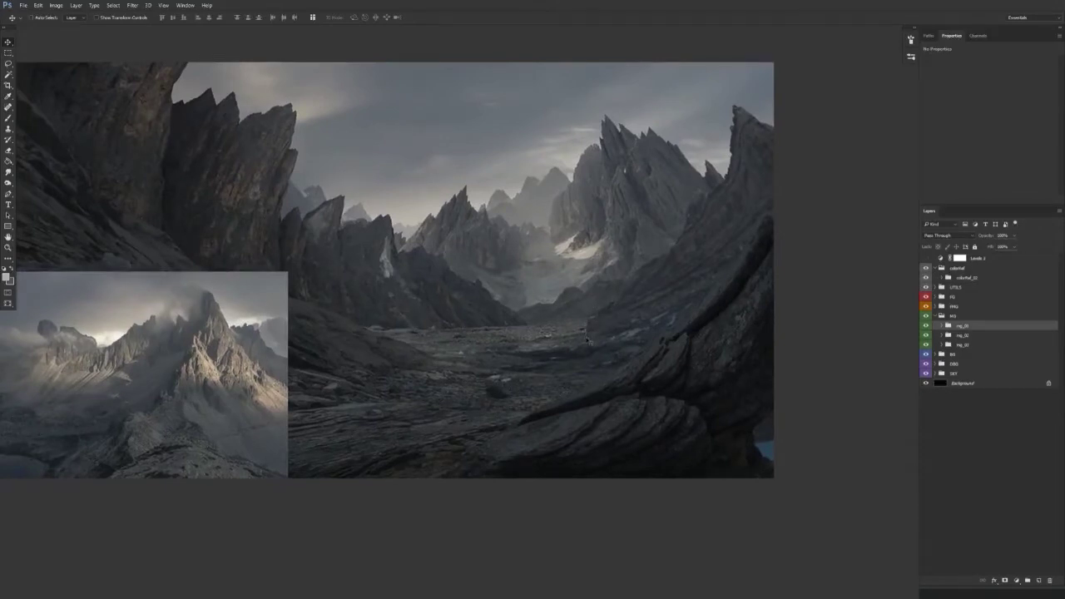
left_click(927, 325)
left_click(926, 325)
Step: Expand mg_01 and mask away the base of its ridge along the valley floor with a soft black brush on the image layer's mask
left_click(938, 326)
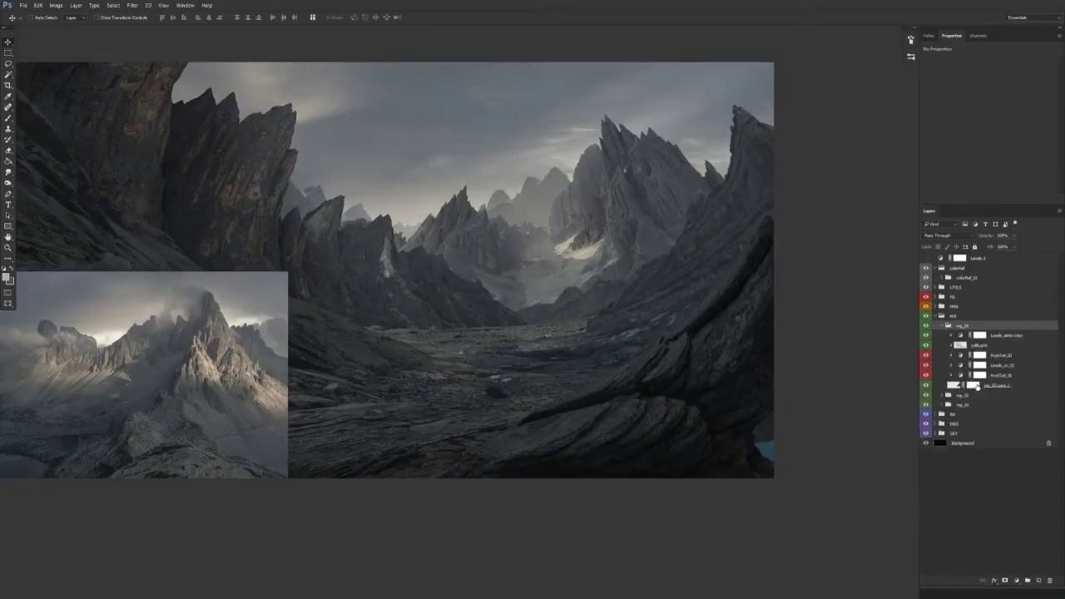
left_click(973, 385)
key("b")
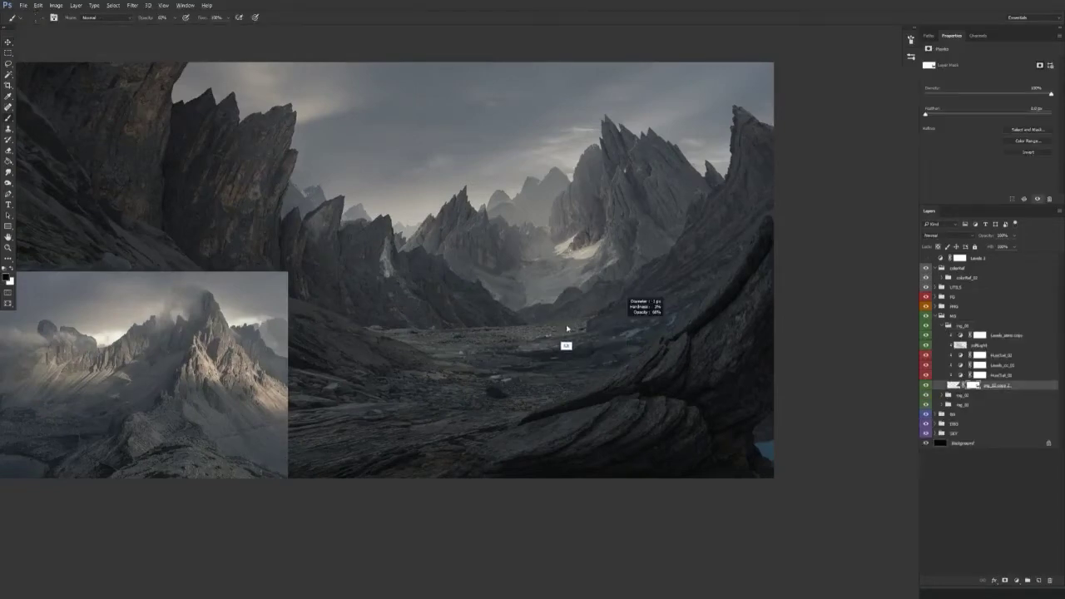
right_click(580, 325)
left_click_drag(662, 361, 850, 362)
key("Return")
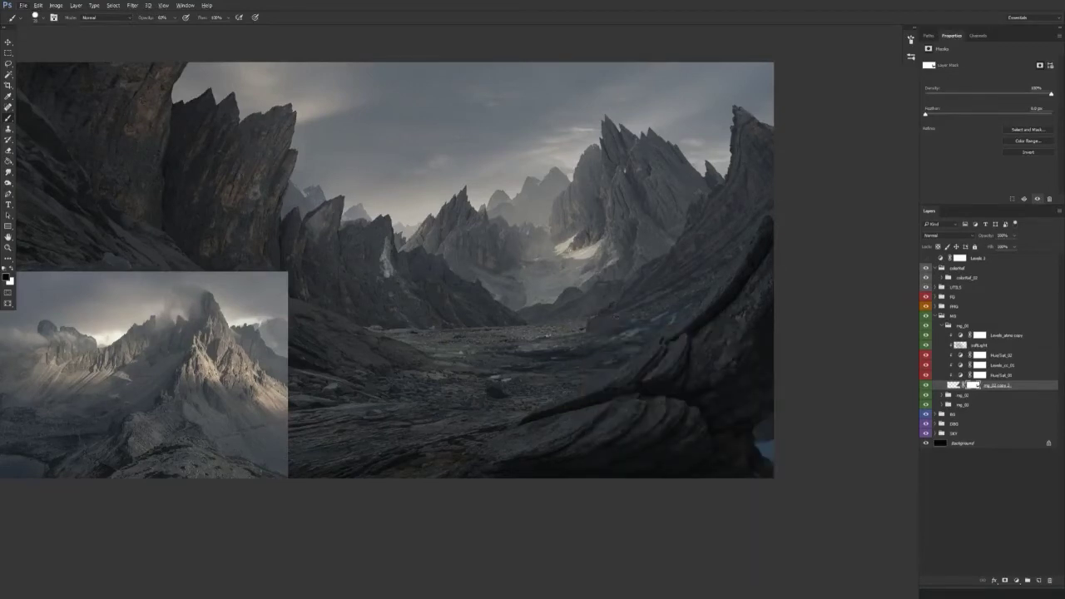
mouse_move(583, 319)
left_mouse_down()
mouse_move(600, 331)
mouse_move(641, 317)
left_mouse_up()
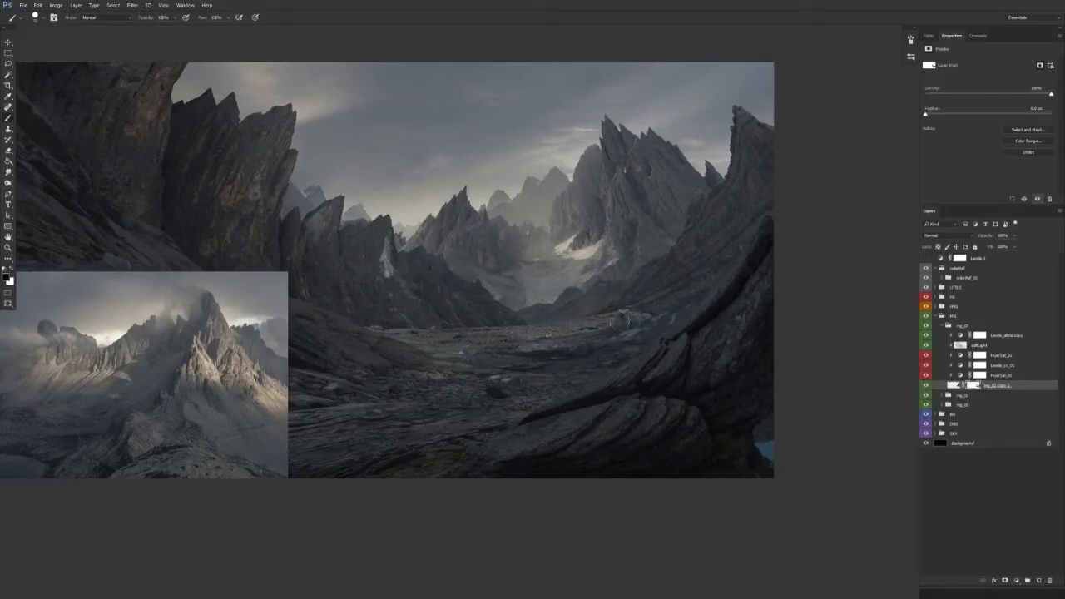
mouse_move(669, 341)
left_mouse_down()
mouse_move(597, 365)
mouse_move(610, 339)
mouse_move(640, 339)
left_mouse_up()
left_click_drag(521, 354, 493, 355)
Step: Refine the mask where the mg_01 ridge meets the valley floor, restoring parts with white and trimming spots with black
key("x")
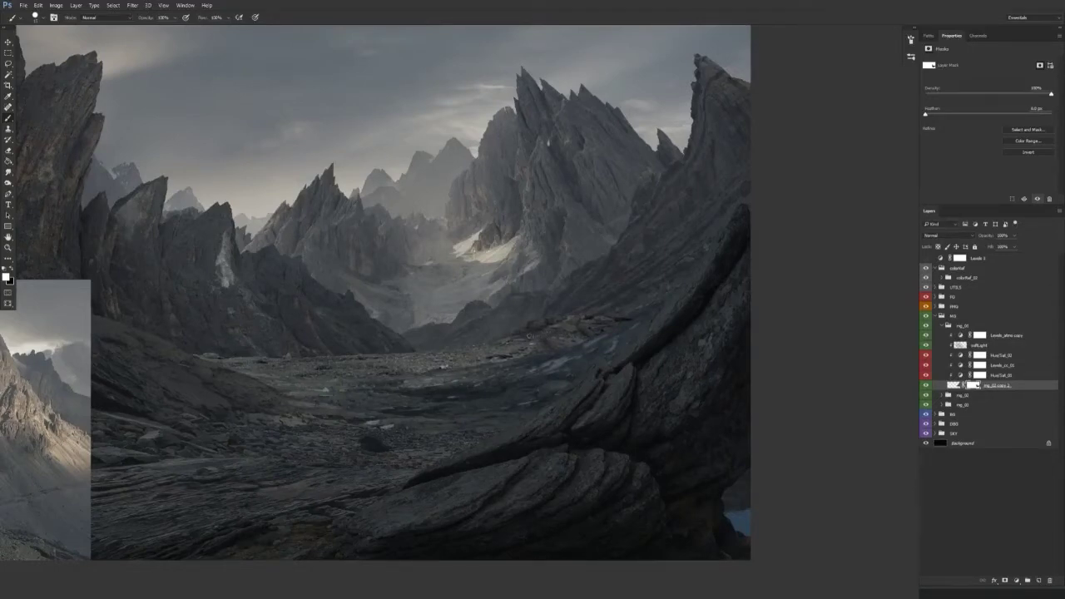
mouse_move(500, 333)
left_mouse_down()
mouse_move(518, 340)
mouse_move(511, 348)
left_mouse_up()
left_click_drag(562, 321, 573, 323)
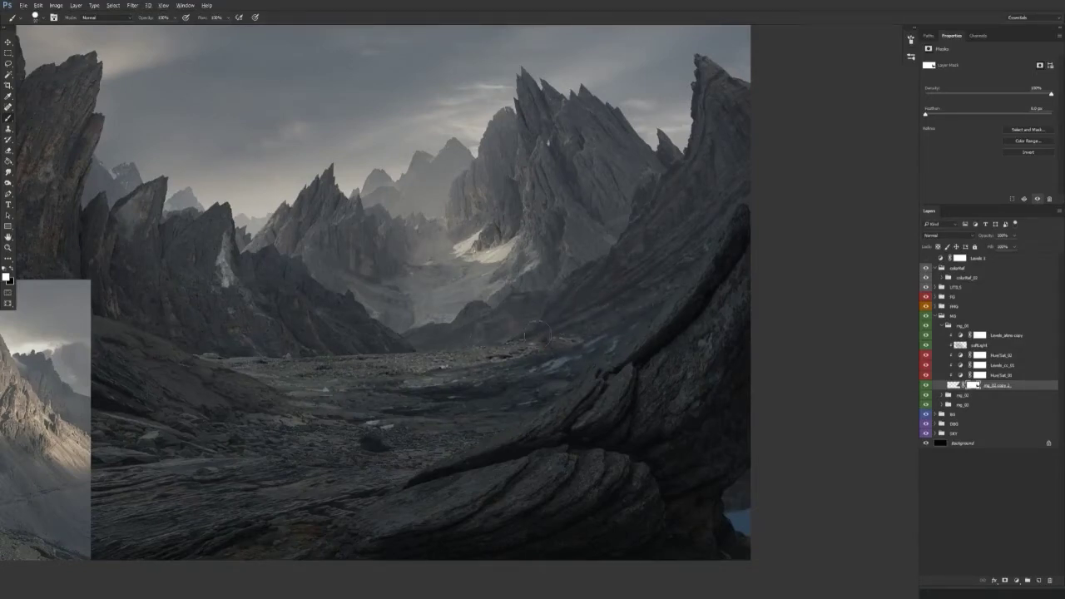
left_click_drag(545, 323, 512, 337)
key("x")
mouse_move(472, 336)
left_mouse_down()
mouse_move(493, 340)
mouse_move(476, 341)
left_mouse_up()
left_click_drag(498, 380, 665, 397)
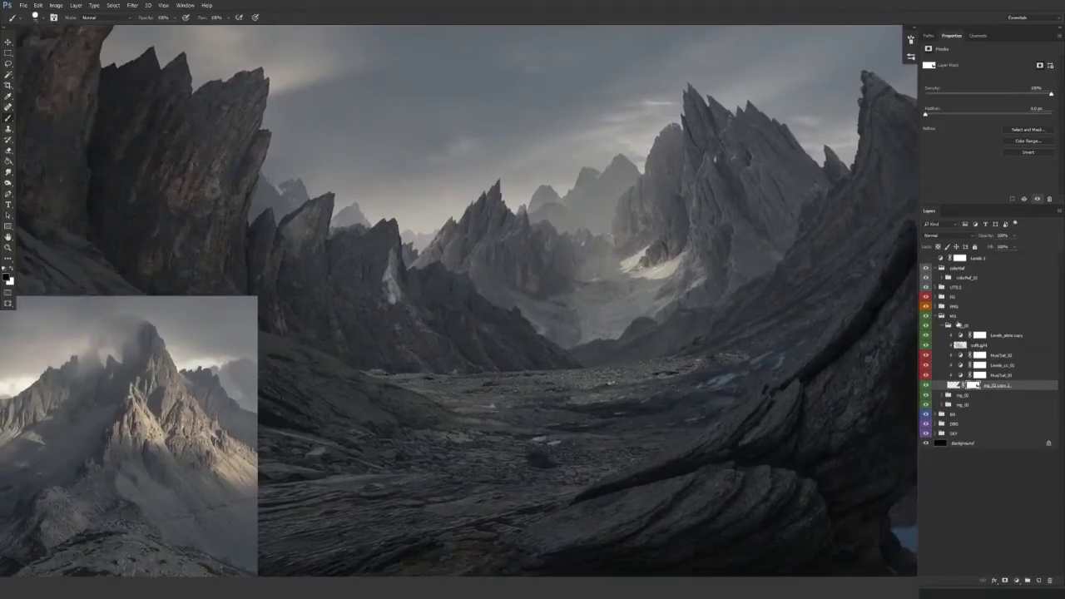
Step: Collapse mg_01 and compare the valley with and without the FMG group and the mg_01 subgroup
left_click(945, 325)
left_click(926, 307)
left_click(926, 307)
left_click(925, 327)
left_click(926, 325)
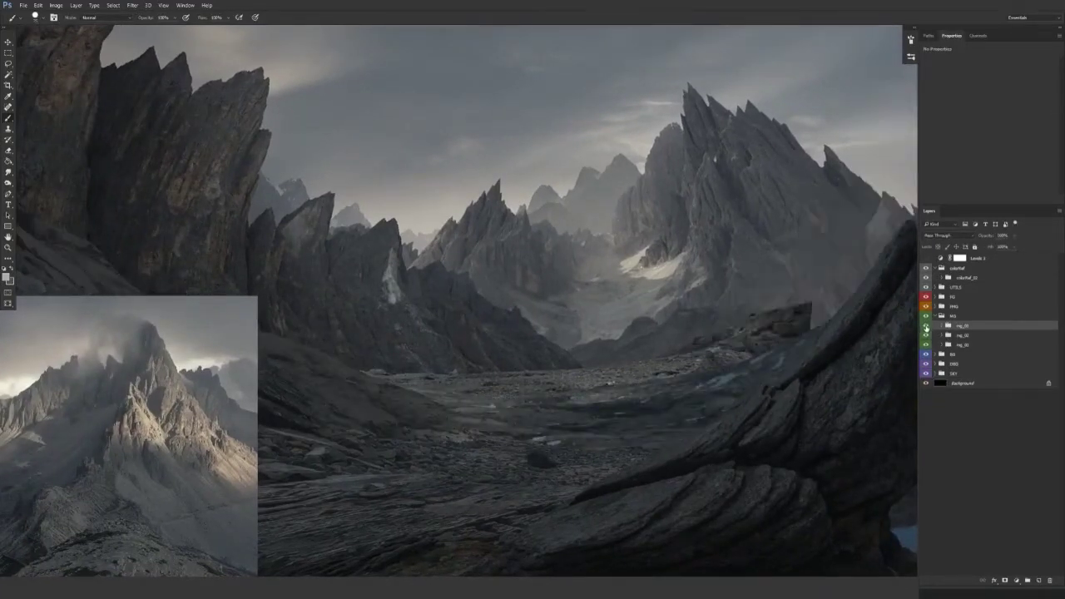
Step: Add a new layer clipped above Levels_atmo in the mg_02 subgroup and name it atmo
left_click(943, 335)
left_click(993, 356)
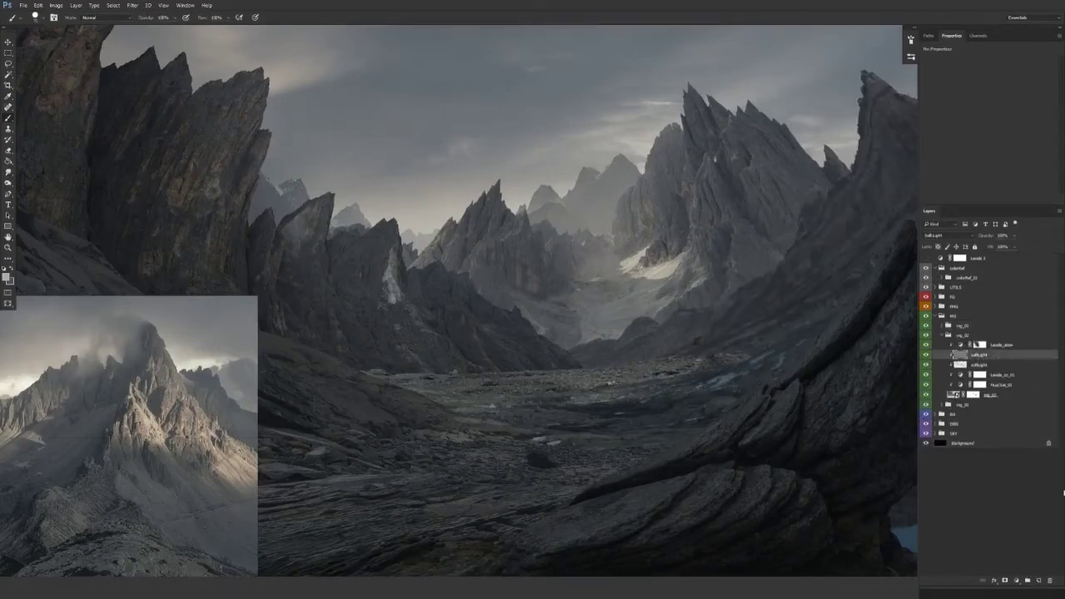
left_click(1041, 581)
left_click_drag(988, 357, 999, 339)
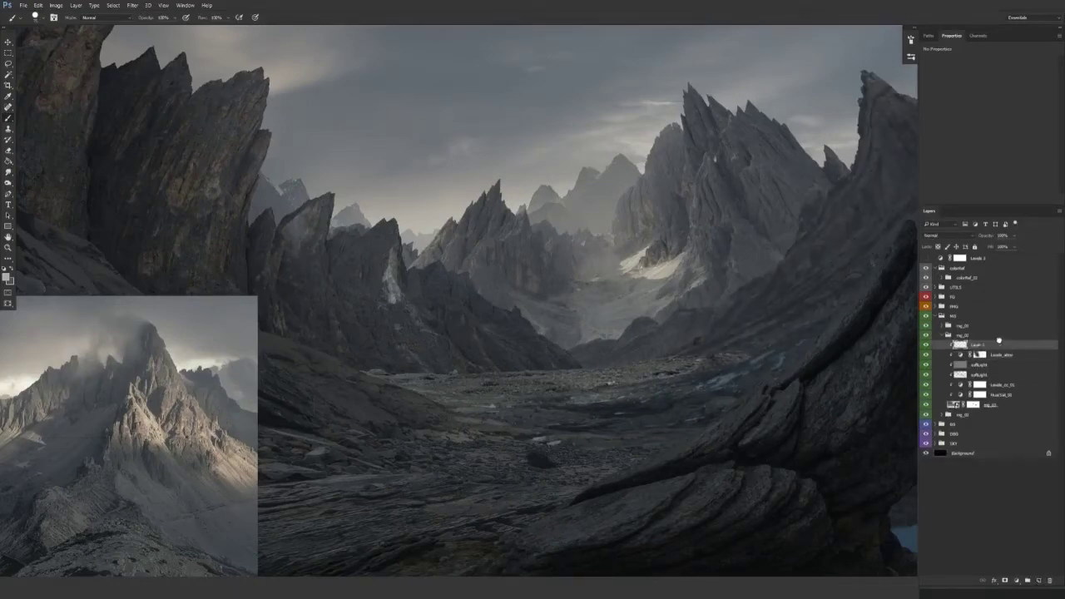
double_click(979, 346)
type("atmo")
key("Return")
Step: Sample a haze color from the valley and paint soft, low-opacity atmosphere over the base of the mg_02 ridge
left_click_drag(723, 404, 622, 395)
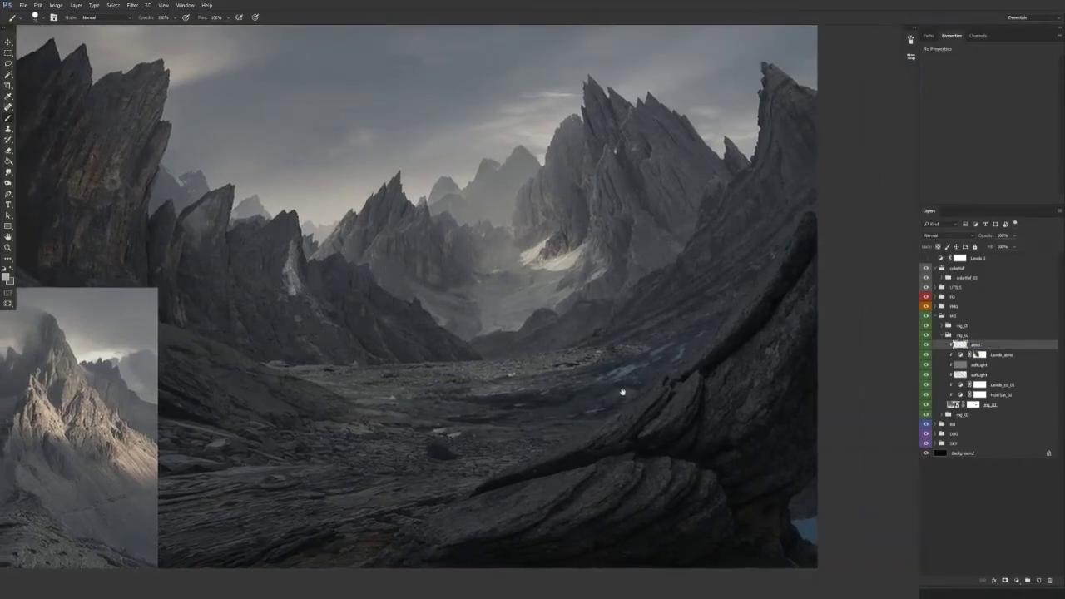
left_click(570, 326, "alt")
left_click_drag(545, 339, 553, 339)
right_click(554, 339)
left_click_drag(602, 366, 497, 384)
left_click_drag(572, 329, 559, 333)
key("5")
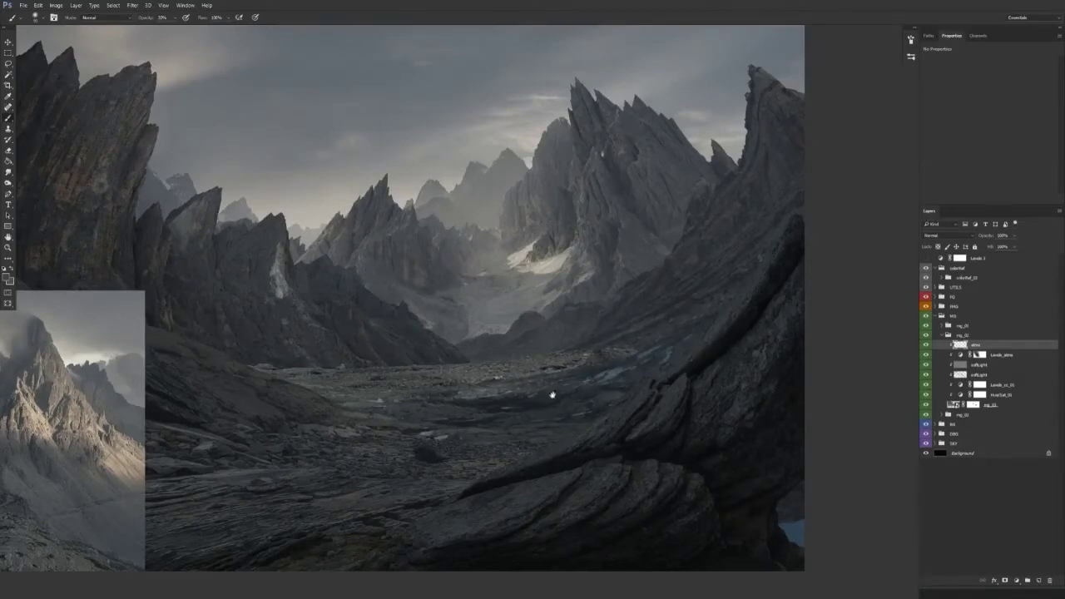
Step: Build up more haze on the atmo layer along the ridge's foot, resampling nearby valley colors
left_click_drag(543, 399, 636, 370)
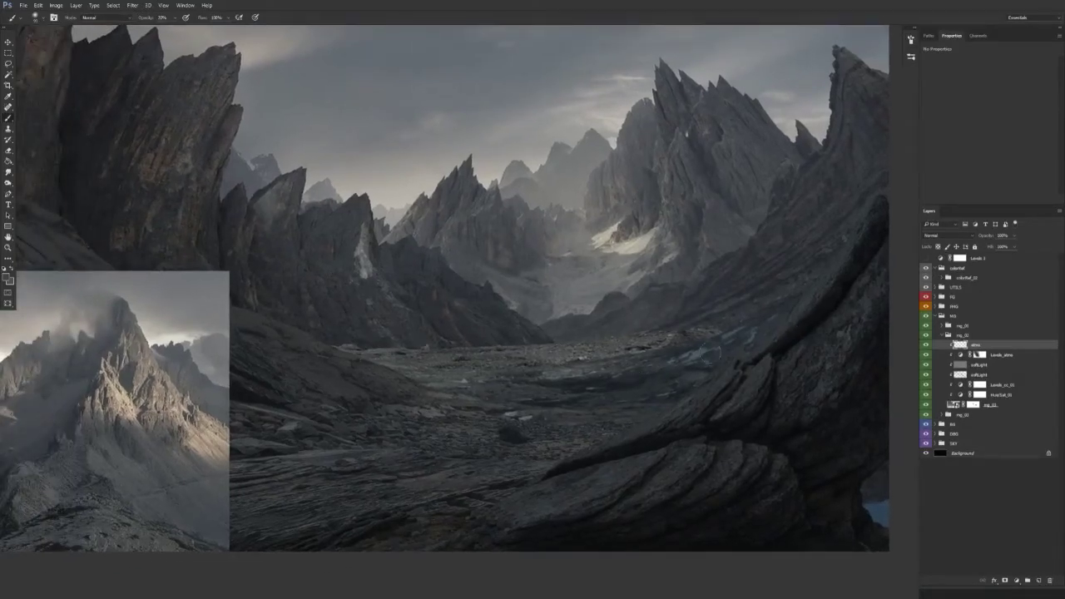
left_click_drag(705, 361, 672, 371)
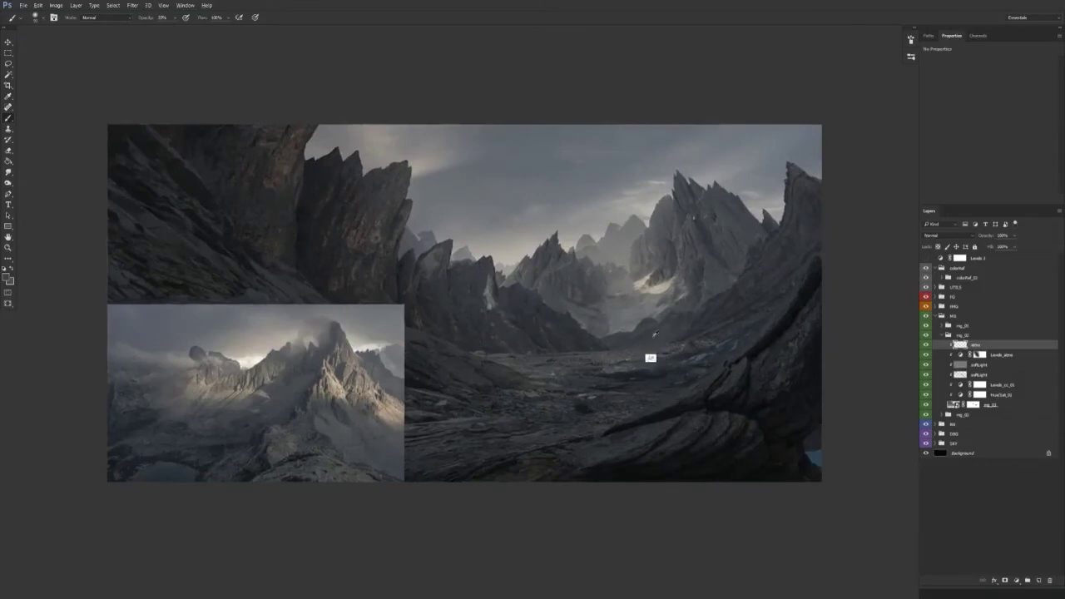
left_click(628, 346, "alt")
left_click_drag(661, 353, 640, 357)
left_click_drag(645, 373, 668, 376)
left_click(703, 341, "alt")
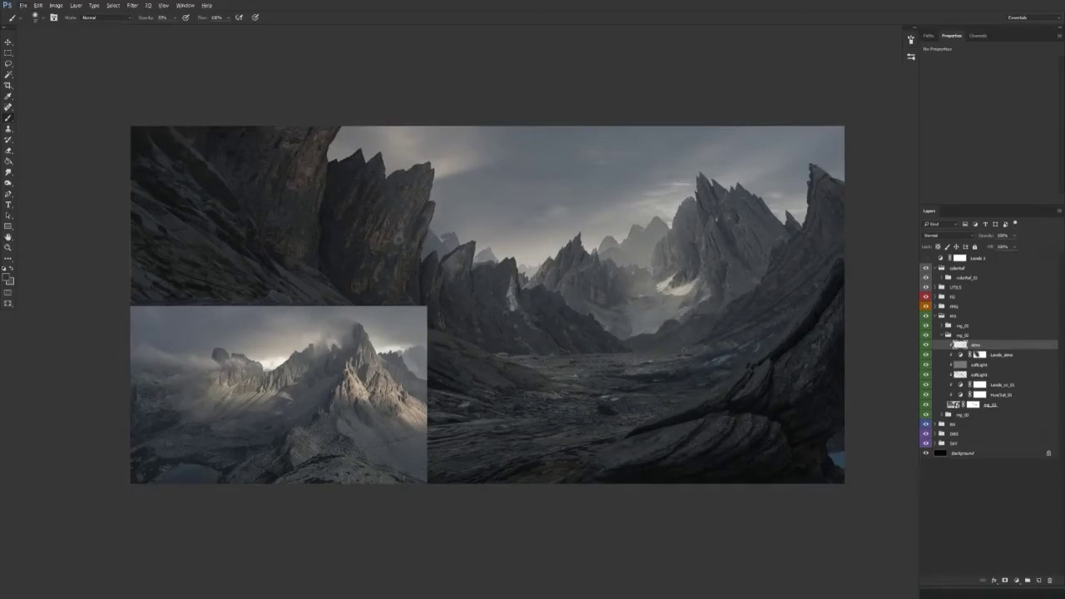
Step: Erase excess haze from the atmo layer near the valley floor with a soft, reduced-opacity eraser
key("alt+e")
key("Escape")
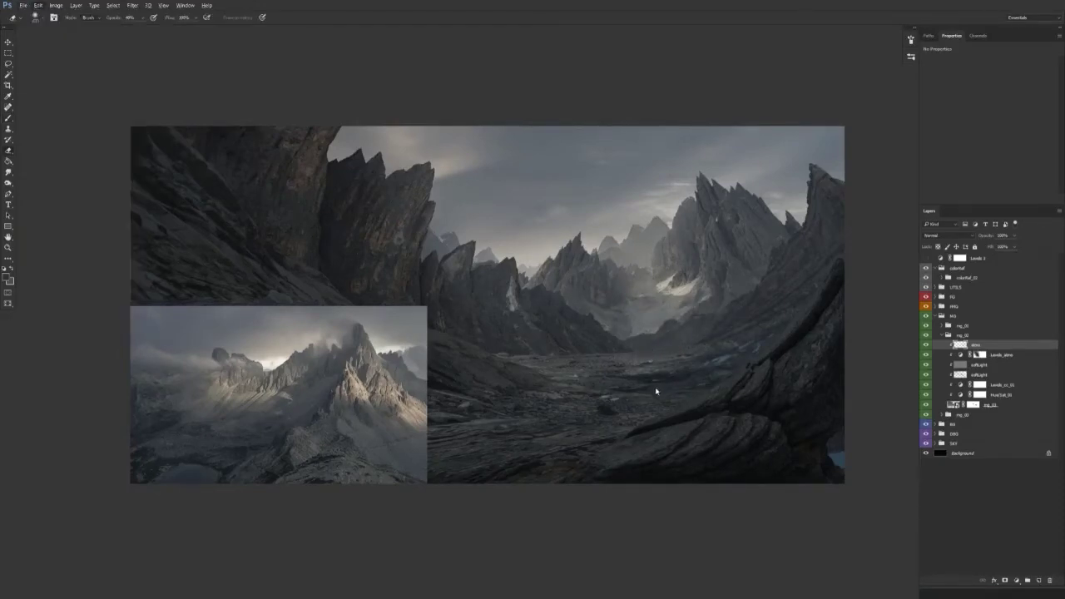
key("e")
left_click_drag(666, 377, 653, 381)
left_click_drag(517, 527, 501, 499)
Step: Collapse the mg_02 subgroup and compare the valley with and without it
key("v")
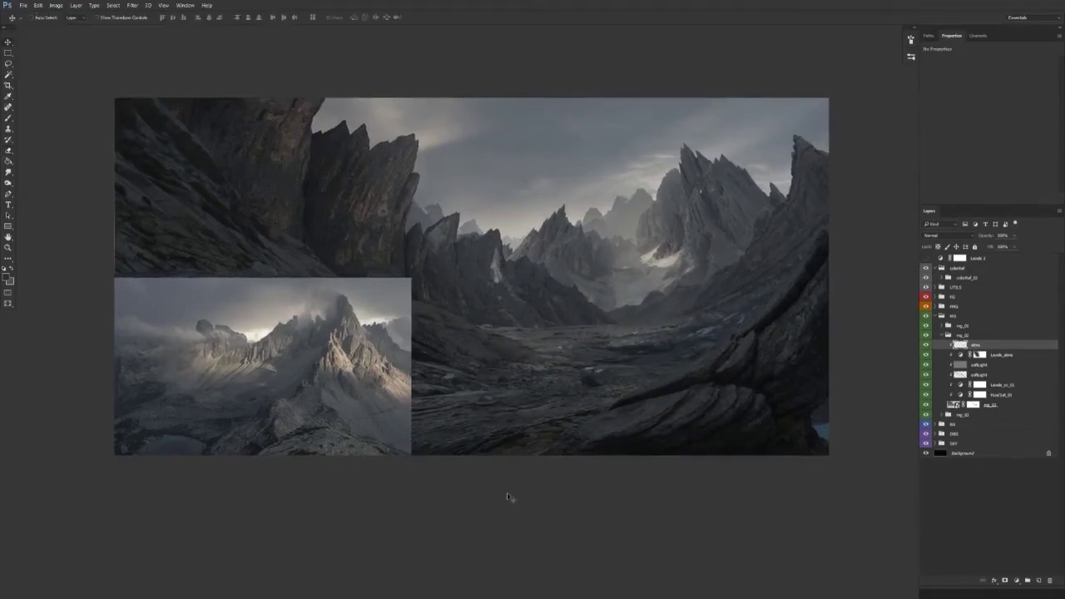
left_click(947, 335)
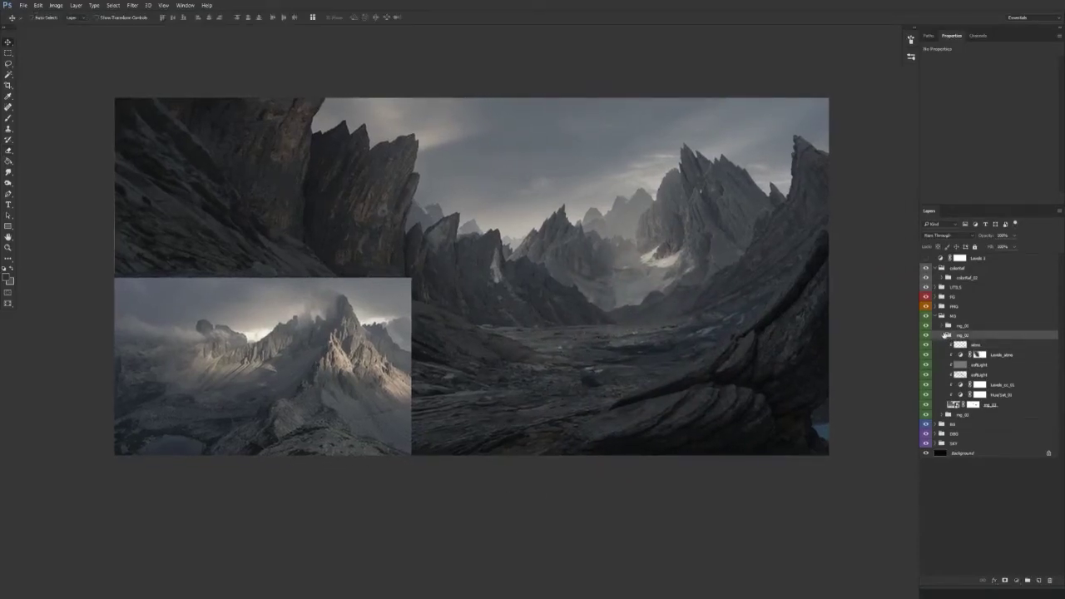
left_click(942, 335)
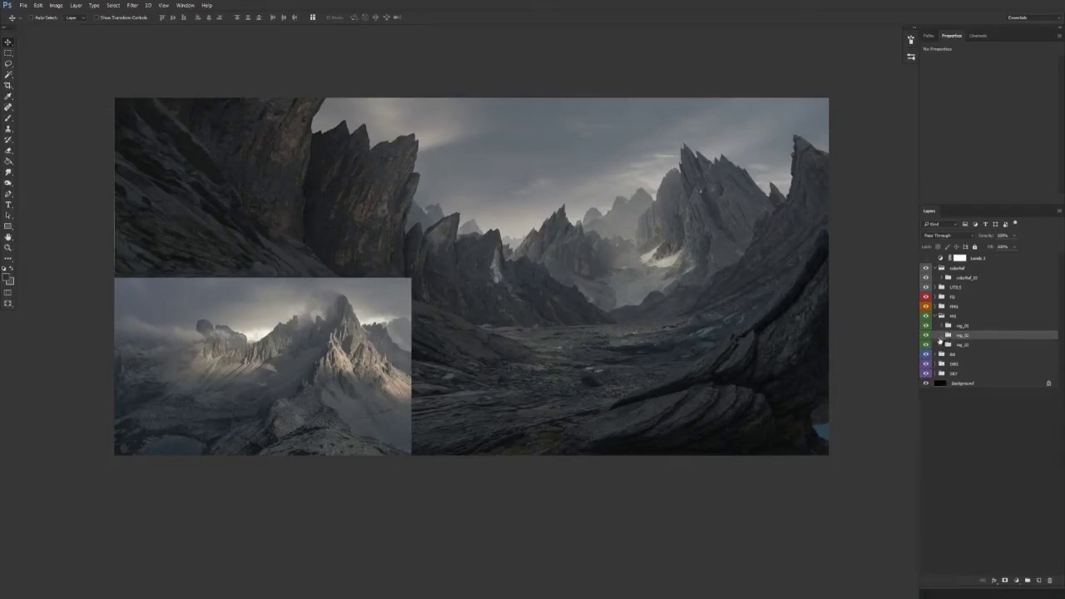
left_click(926, 332)
left_click(926, 333)
left_click_drag(600, 434, 656, 416)
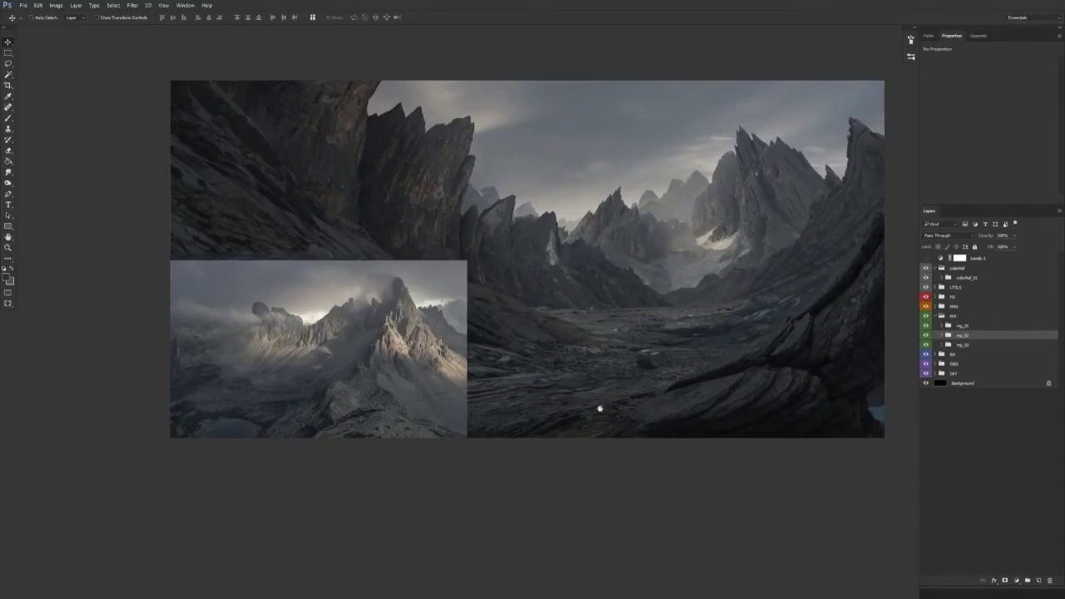
left_click_drag(593, 405, 532, 391)
Step: Collapse the midground group and compare the painting with and without the FG and FMG groups
left_click(936, 317)
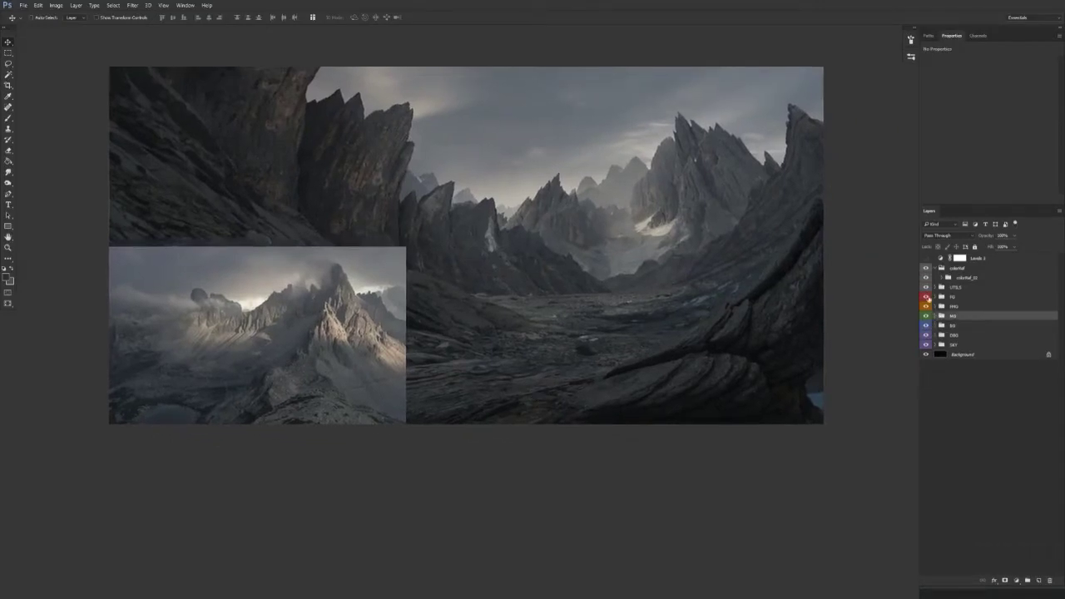
left_click(926, 297)
left_click(926, 306)
left_click(927, 307)
left_click(926, 298)
Step: Hide the color reference group and expand the FMG group
left_click(927, 268)
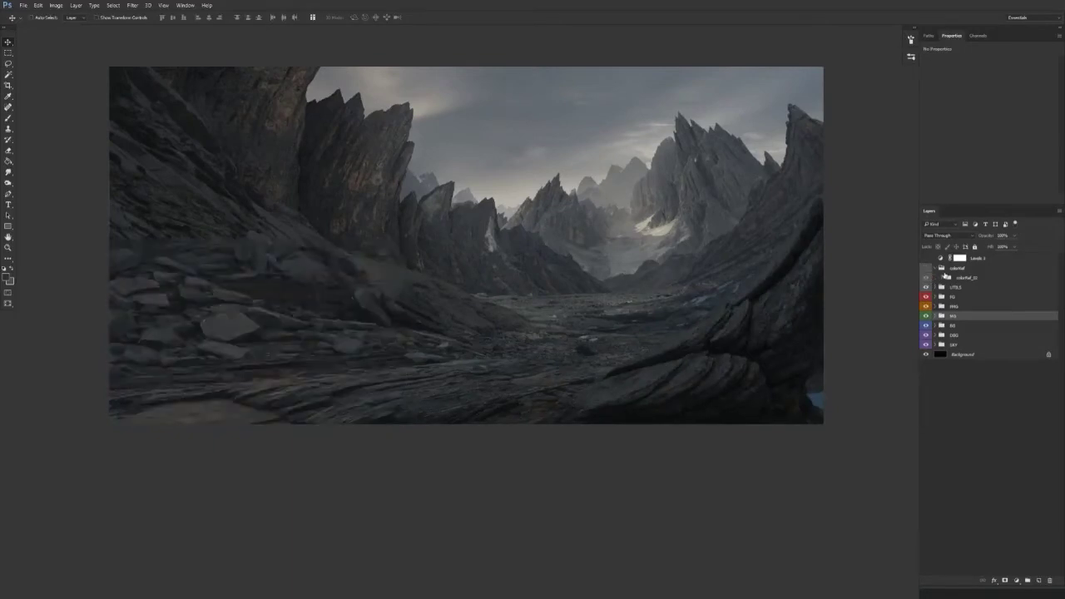
left_click_drag(462, 415, 511, 362)
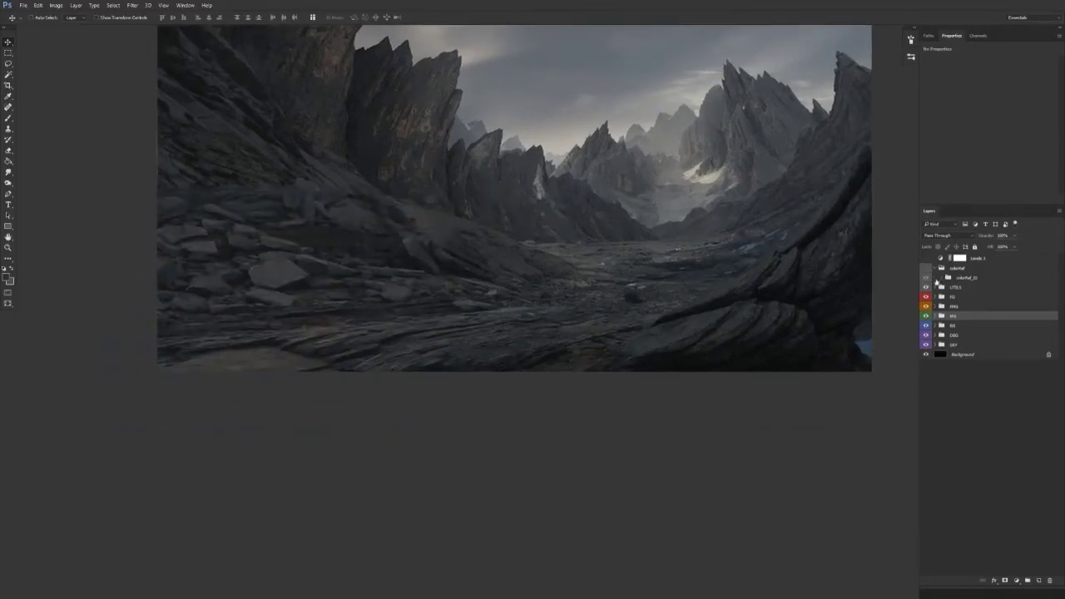
left_click(935, 306)
Step: Turn on the top Levels check adjustment and pull its white input far toward black to examine the foreground's dark values
left_click(926, 258)
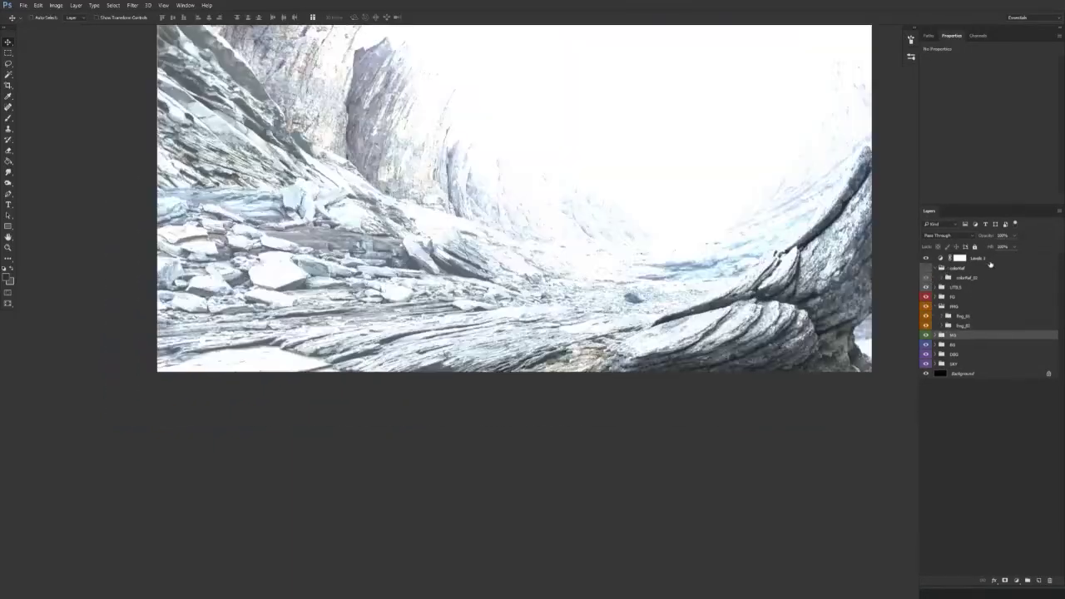
left_click(998, 261)
left_click_drag(961, 122, 1046, 123)
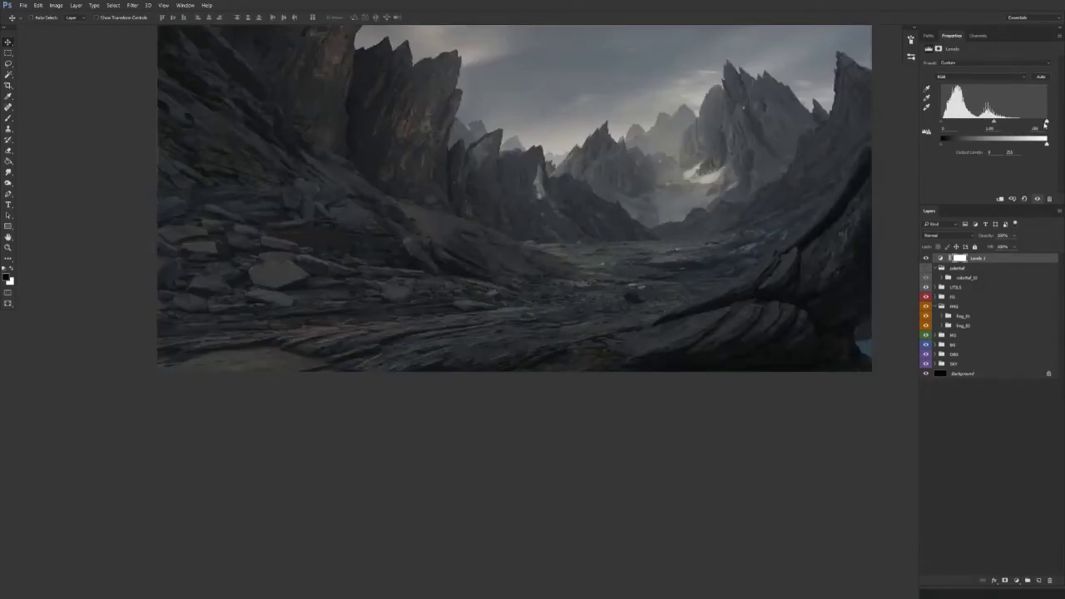
left_click_drag(1047, 123, 955, 163)
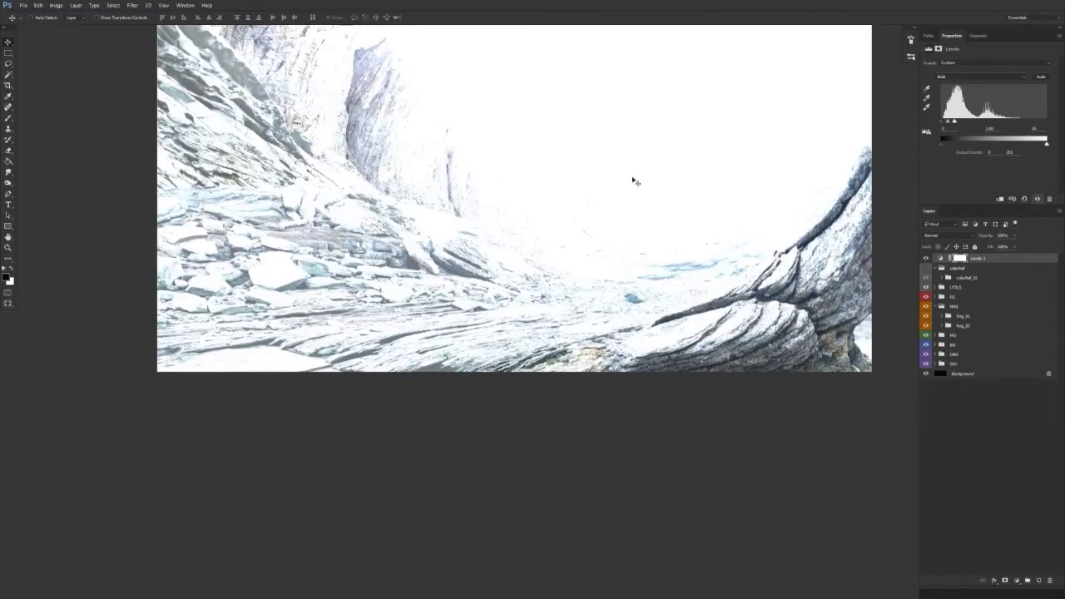
mouse_move(958, 123)
left_mouse_down()
mouse_move(972, 124)
mouse_move(951, 134)
left_mouse_up()
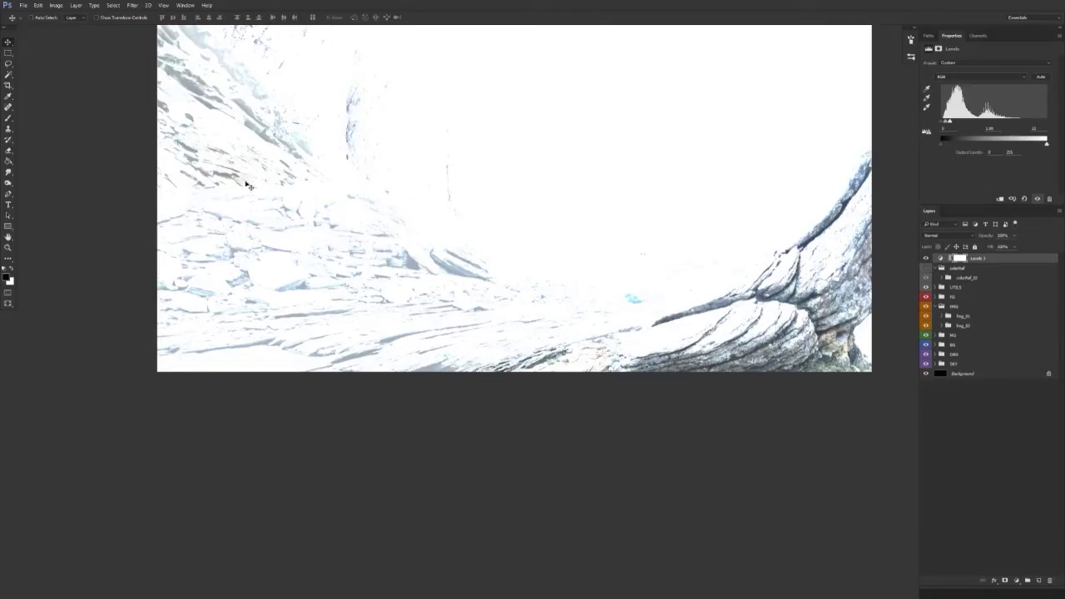
Step: Turn off the top Levels check, compare the rocks with and without FMG's subgroups, and expand fmg_01
left_click(927, 258)
left_click(935, 307)
left_click(935, 307)
left_click(926, 318)
left_click(926, 322)
left_click(926, 322)
left_click(944, 317)
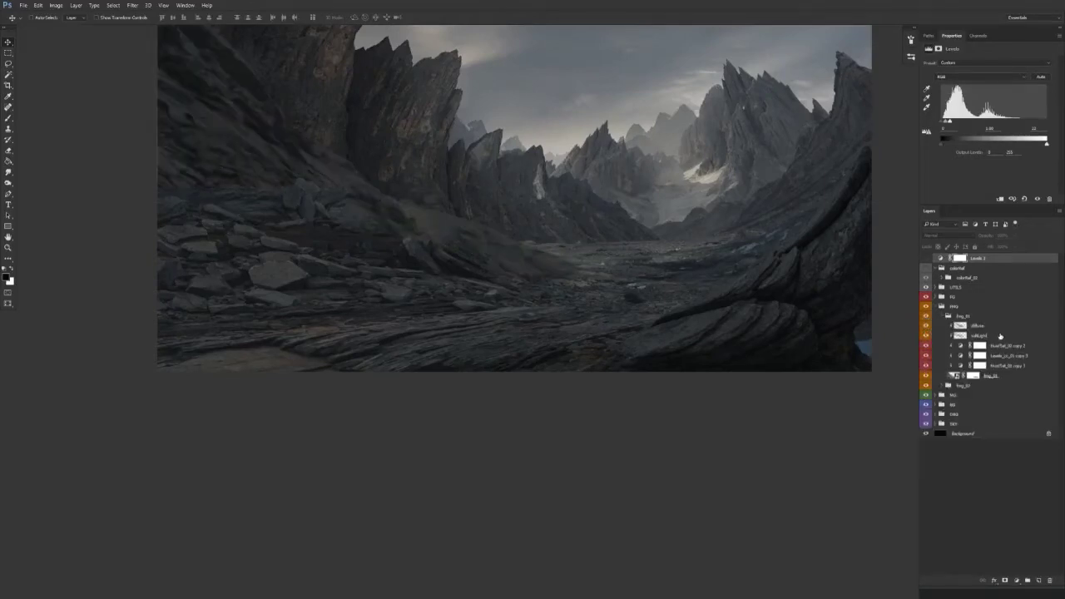
Step: Add a clipped Levels adjustment above the diffuse layer in fmg_01 and slightly darken its midtones
left_click(999, 336)
left_click(1026, 580)
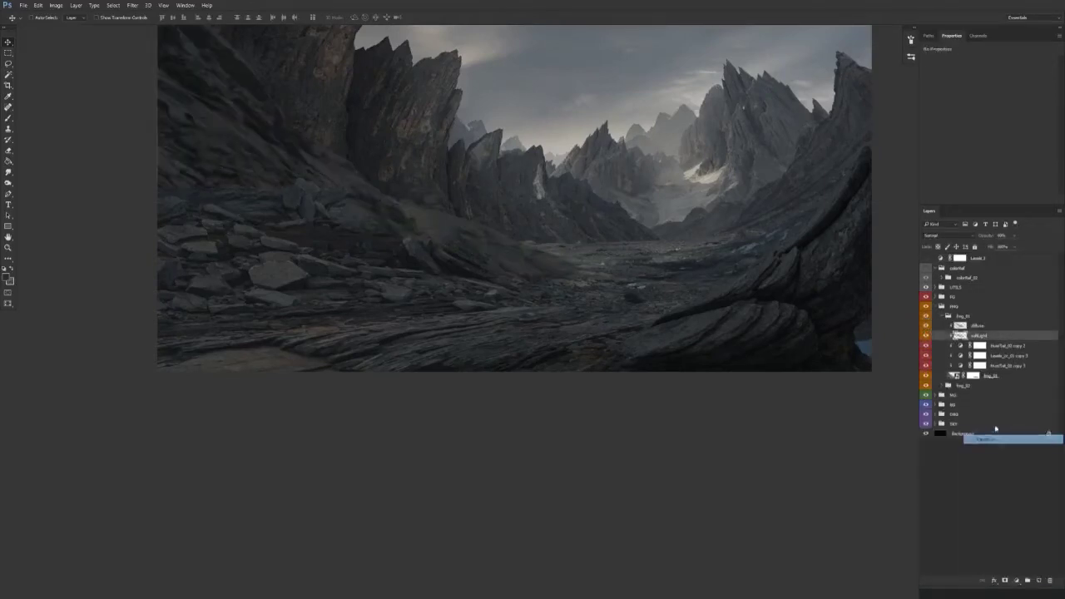
left_click(995, 437)
left_click_drag(993, 123, 999, 123)
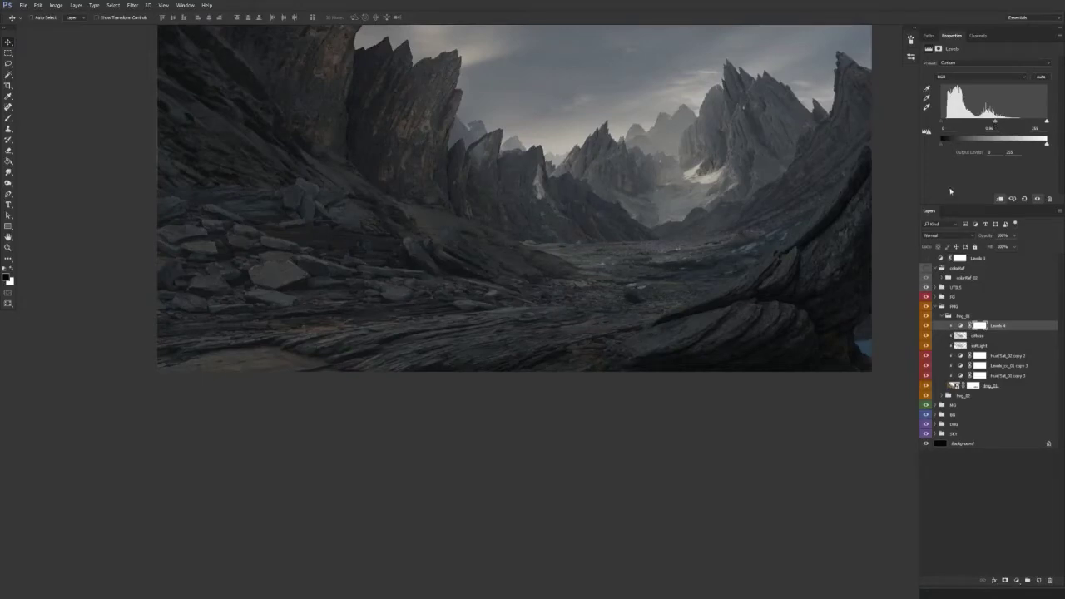
left_click_drag(530, 402, 514, 425)
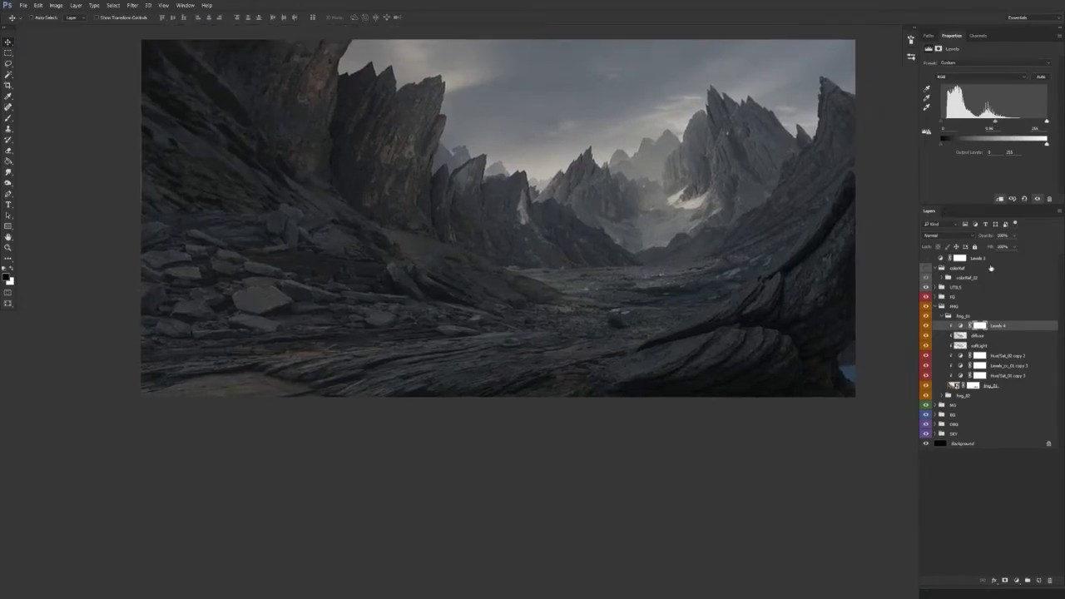
Step: Compare the left slope with and without fmg_01's diffuse layer
left_click(926, 336)
left_click(926, 335)
left_click(925, 337)
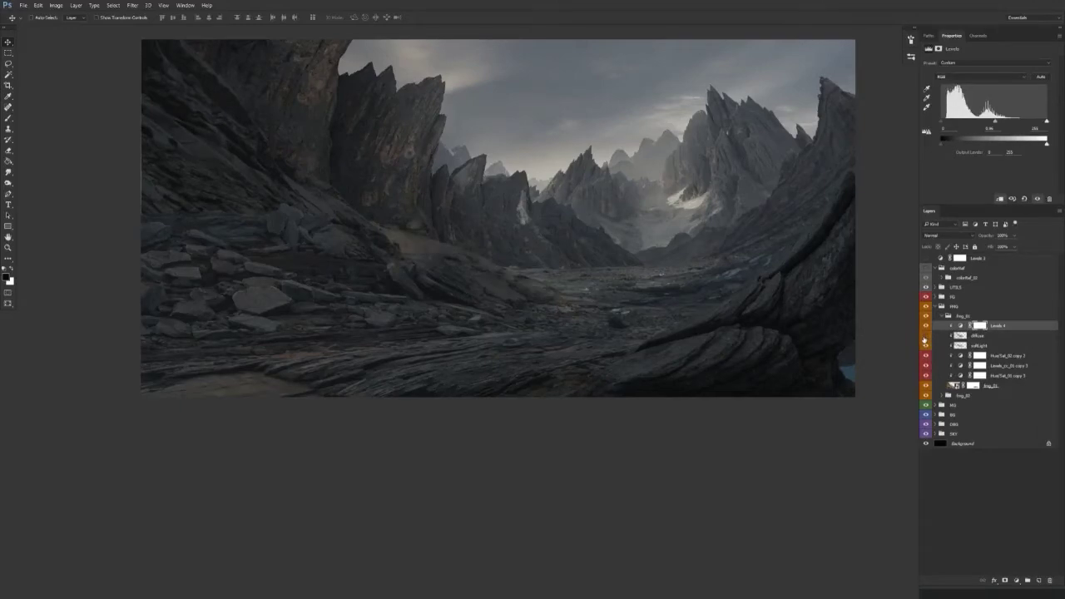
left_click(924, 337)
Step: Darken the midtones of fmg_01's new Levels adjustment a little further, to about 0.90
left_click(988, 337)
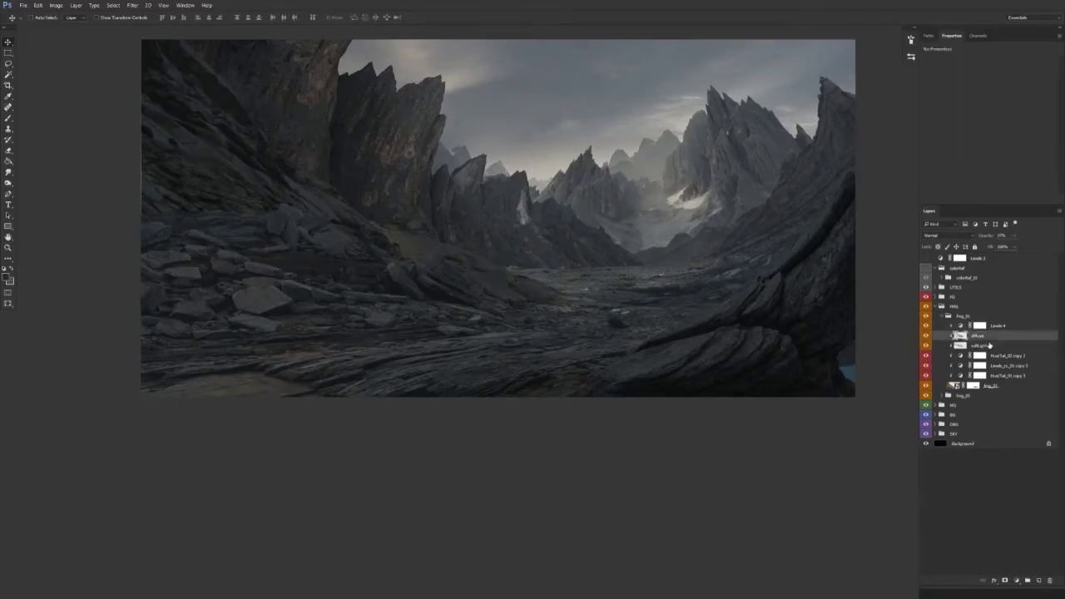
left_click(1005, 325)
left_click_drag(1001, 122, 998, 123)
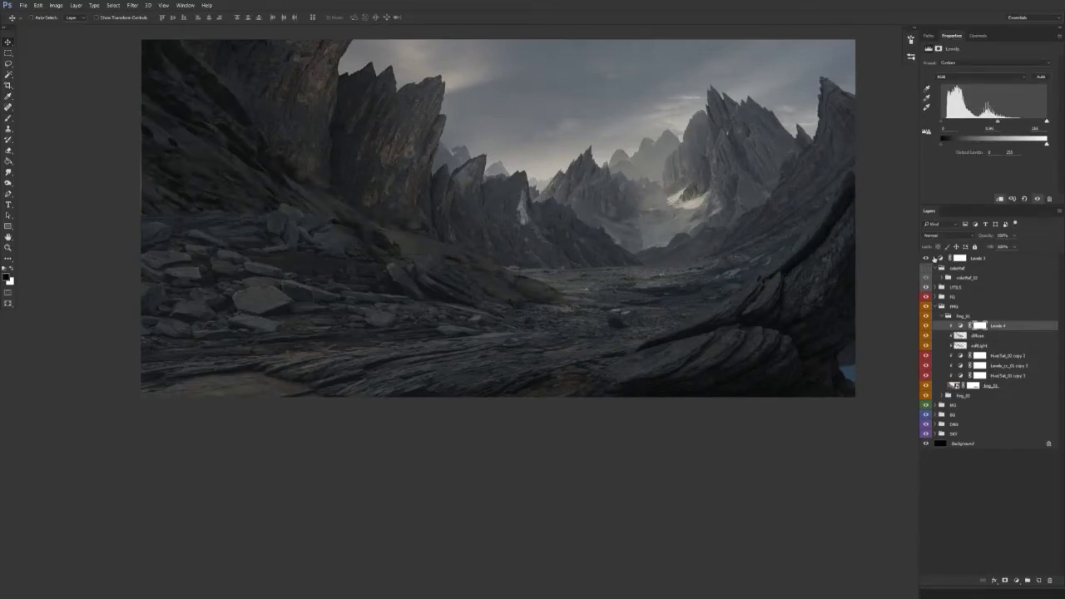
Step: Under the top Levels check, raise the blue midtones of fmg_01's copied Levels_cc adjustment to about 1.27 and slightly brighten its RGB midtones
left_click(991, 259)
left_click(997, 327)
left_click(1004, 367)
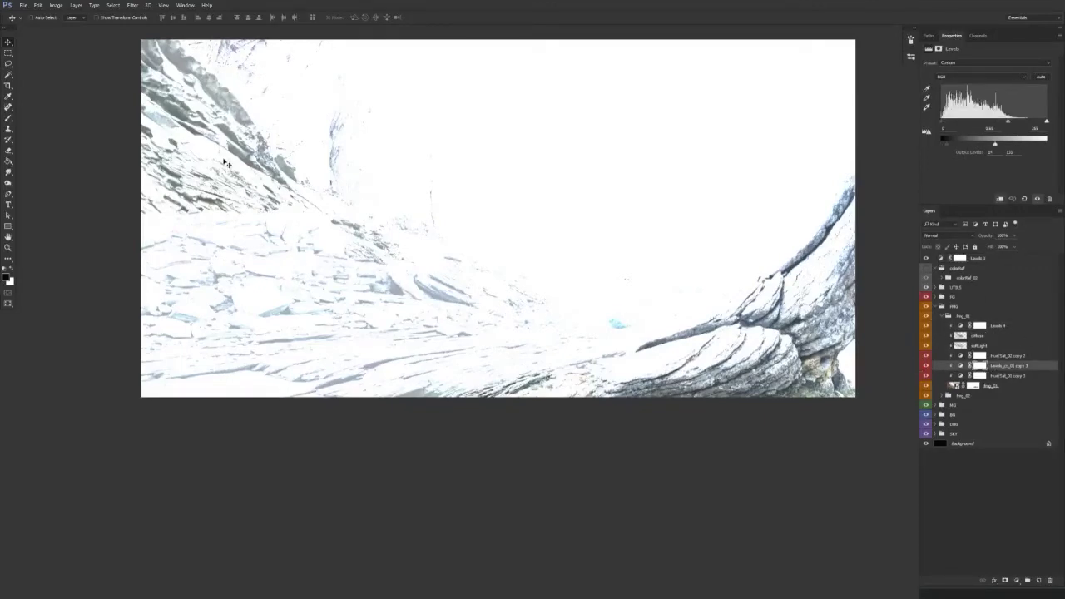
left_click(949, 76)
left_click(952, 100)
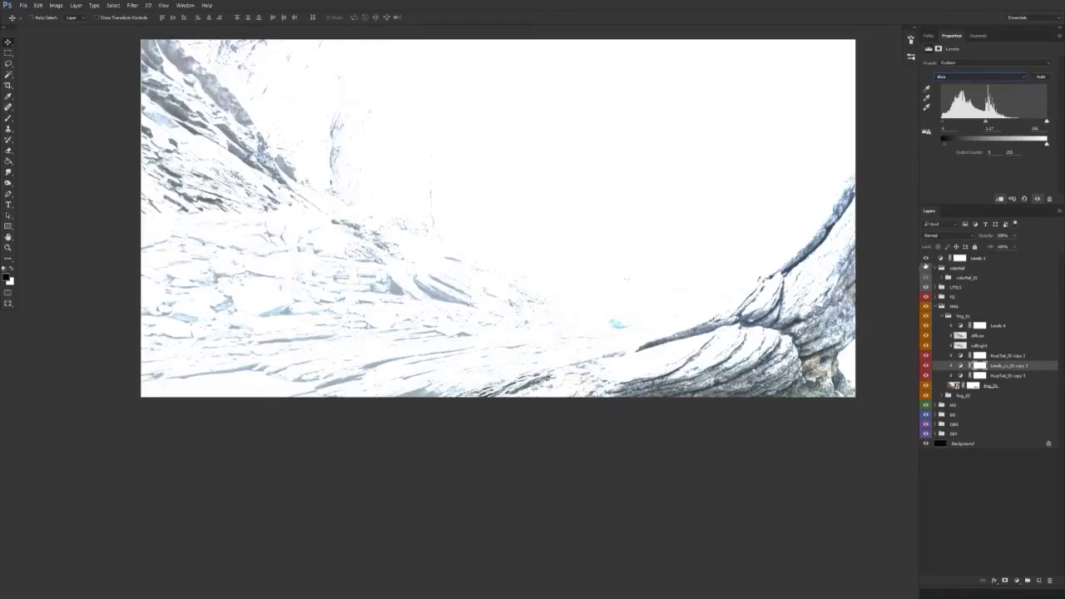
left_click(925, 258)
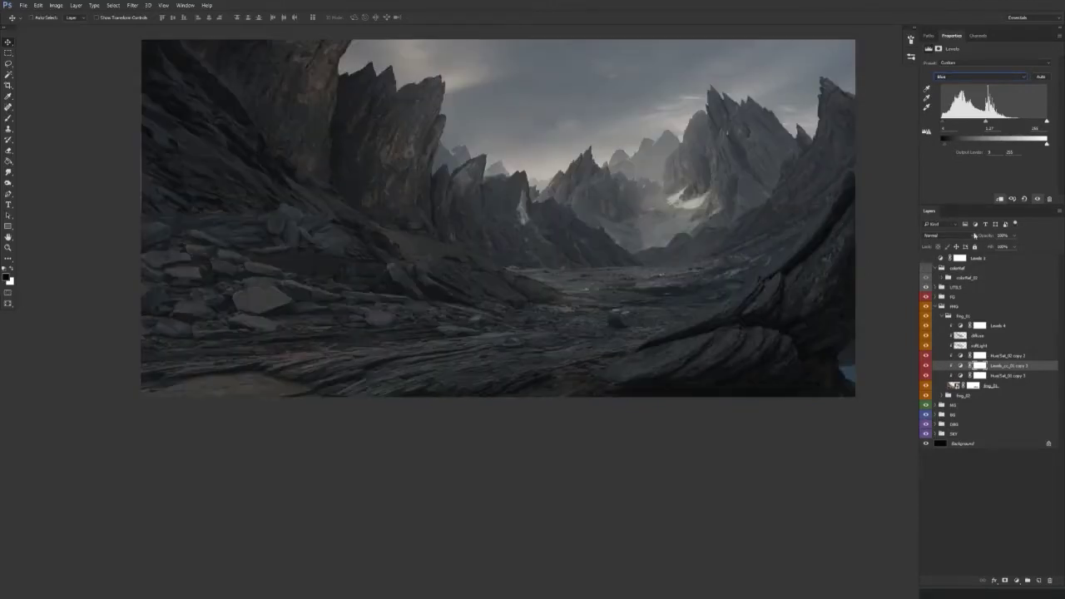
left_click(957, 80)
left_click(957, 86)
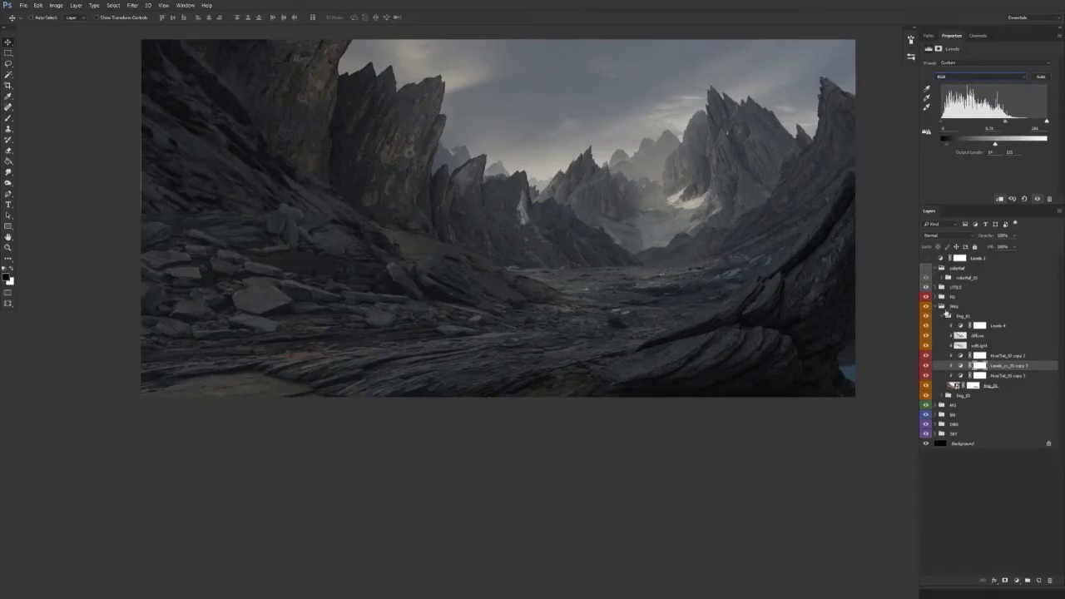
Step: Rename the new Levels adjustment in fmg_01 as Levels_darken
double_click(998, 326)
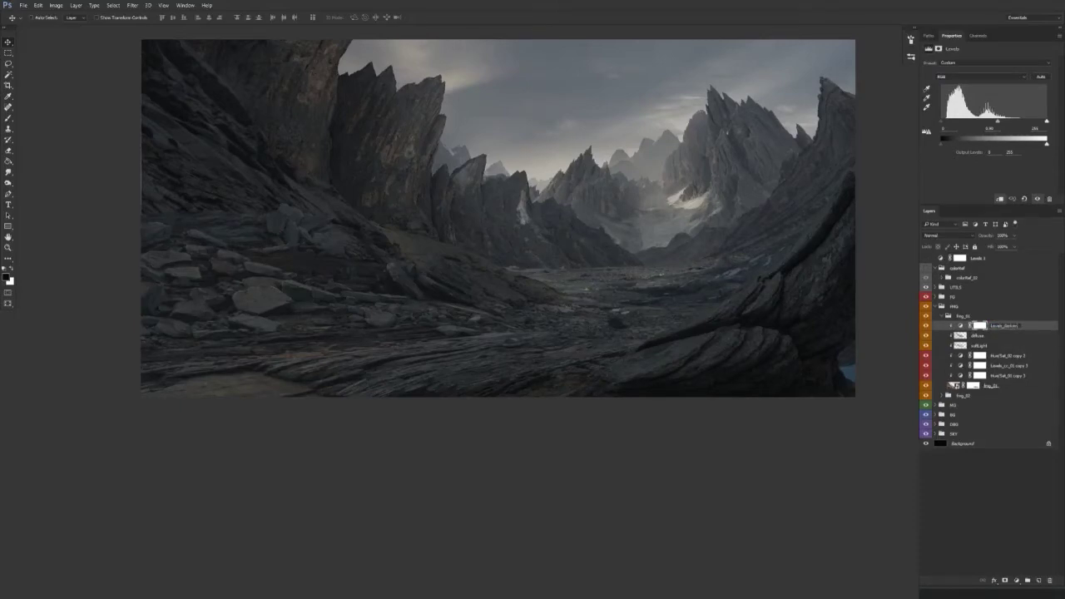
key("Return")
left_click(947, 316)
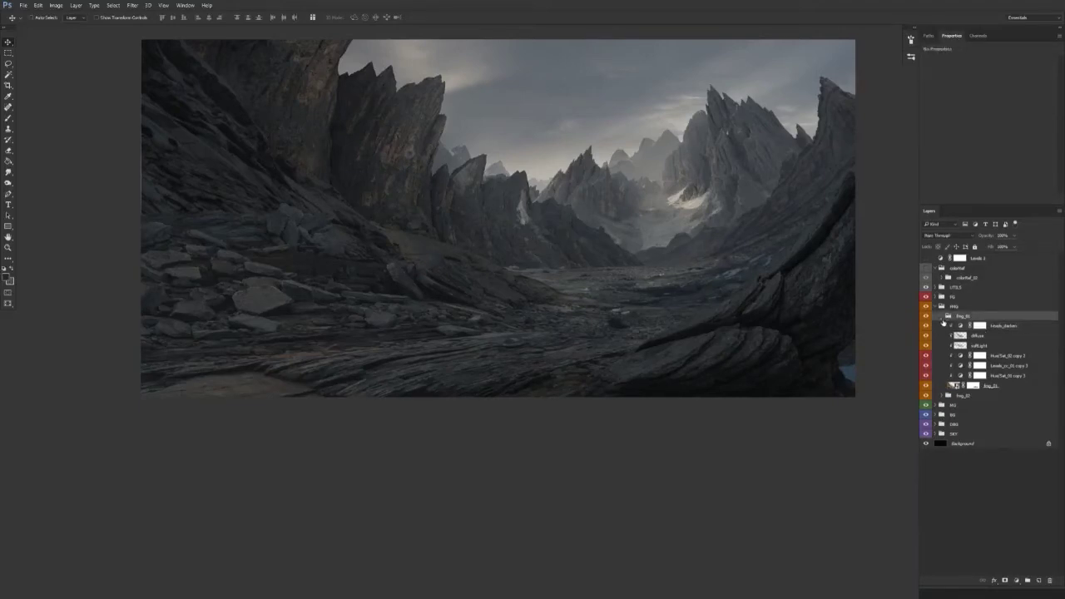
Step: Collapse fmg_01 and compare the rocks with and without the fmg_02 group
left_click(941, 316)
left_click(927, 326)
left_click(927, 326)
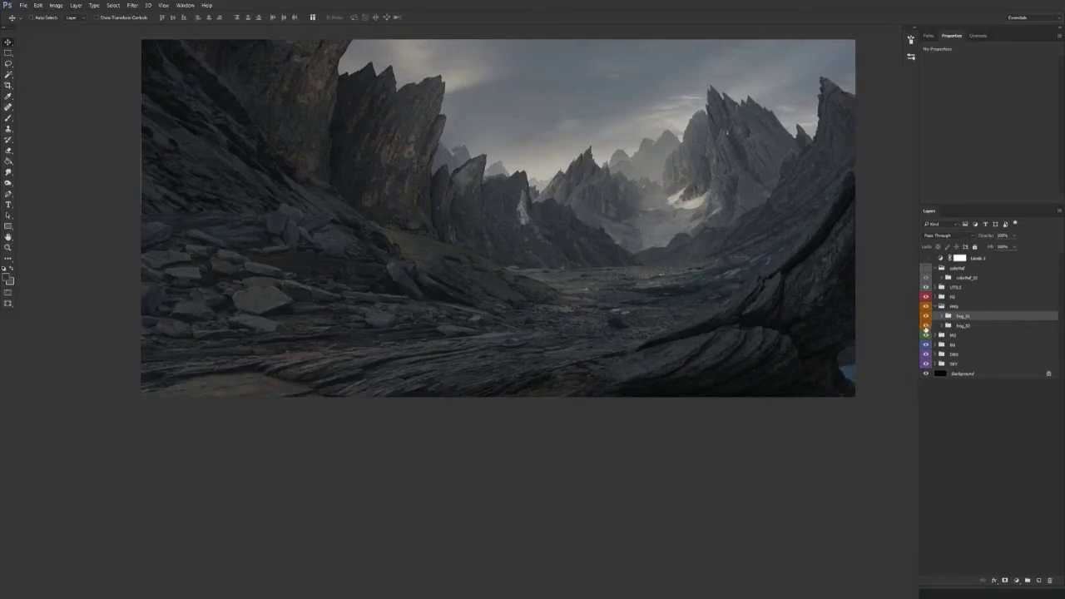
Step: Paint black on the Levels_darken mask with a soft low-opacity brush to hold back the darkening over the distant valley floor
left_click(942, 317)
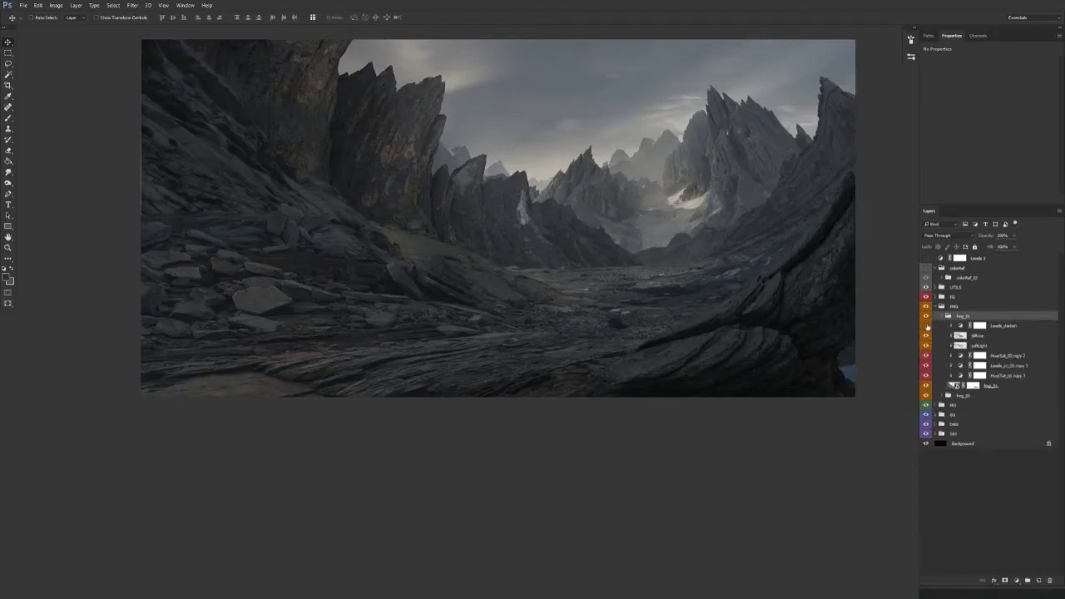
left_click(980, 326)
left_click_drag(558, 380, 501, 371)
key("b")
left_click_drag(466, 296, 485, 302)
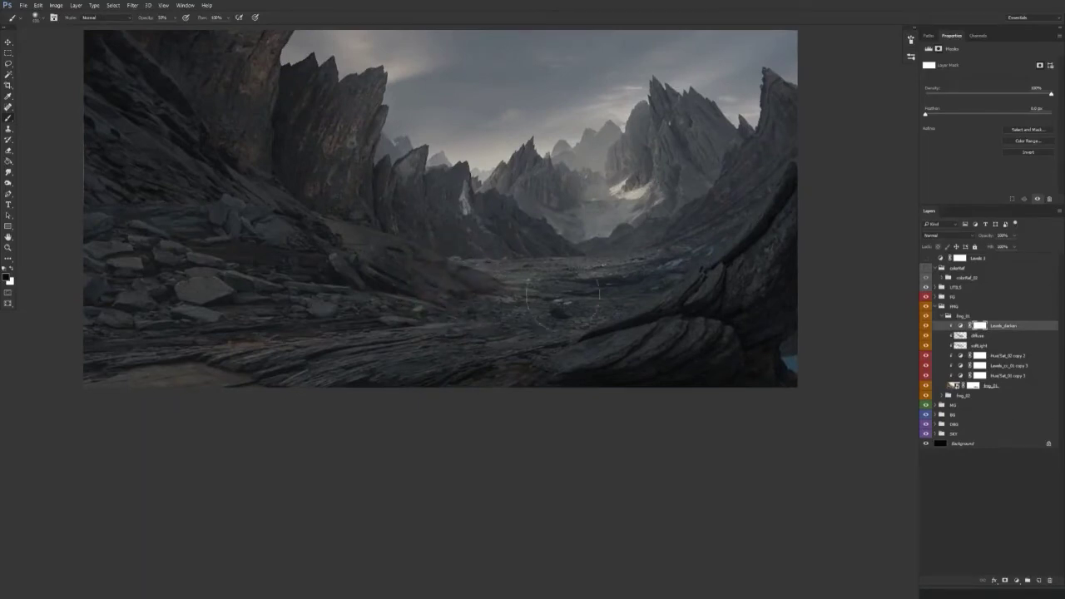
left_click_drag(507, 262, 432, 266)
key("7")
key("v")
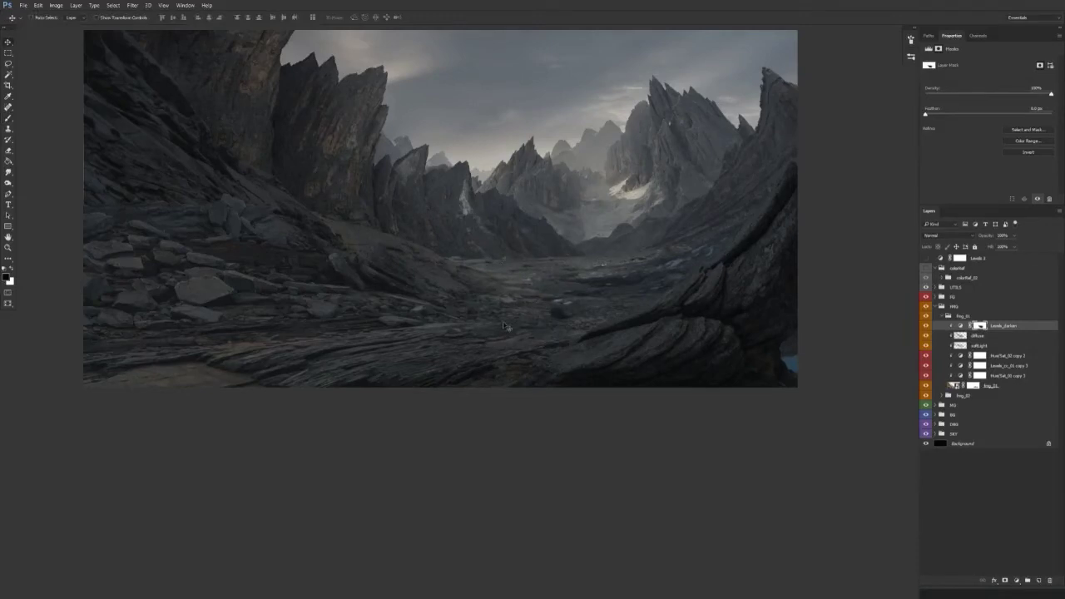
Step: Collapse the FMG groups, expand FG, and compare the foreground with and without fg_02
left_click(943, 316)
left_click(935, 306)
left_click(935, 297)
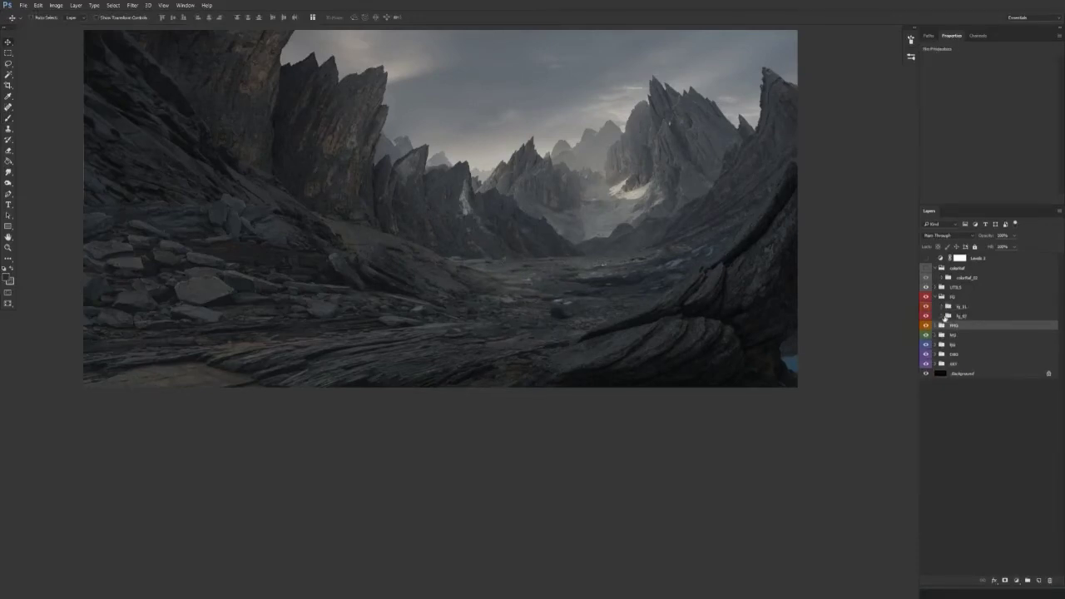
left_click(926, 316)
left_click(927, 316)
Step: Add a clipped Levels adjustment above the color layer in fg_02 and darken its midtones to about 0.90
left_click(942, 317)
left_click(990, 336)
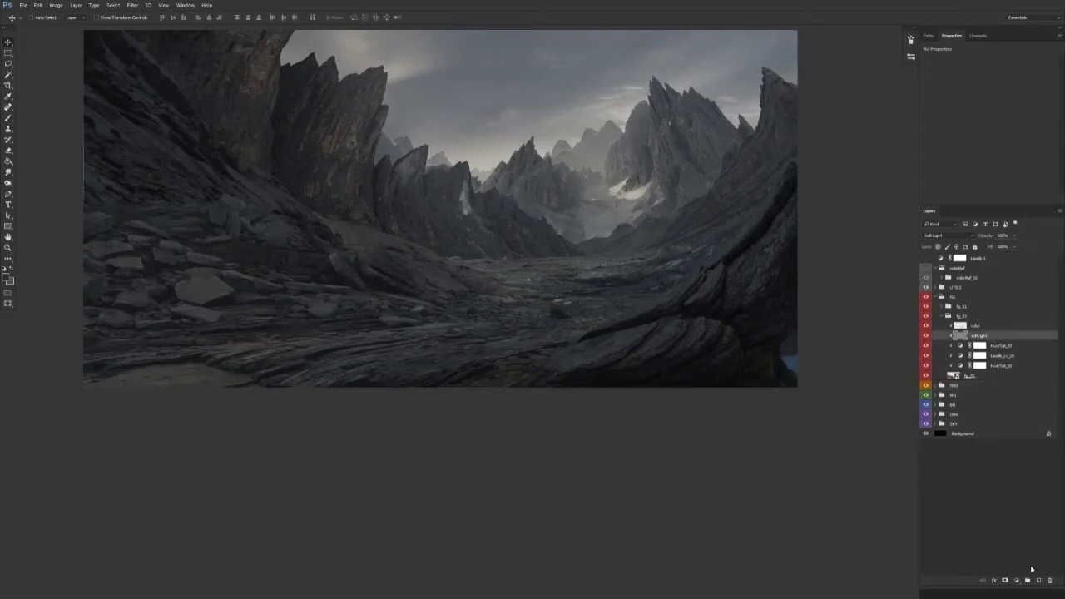
left_click(1016, 580)
left_click(991, 441)
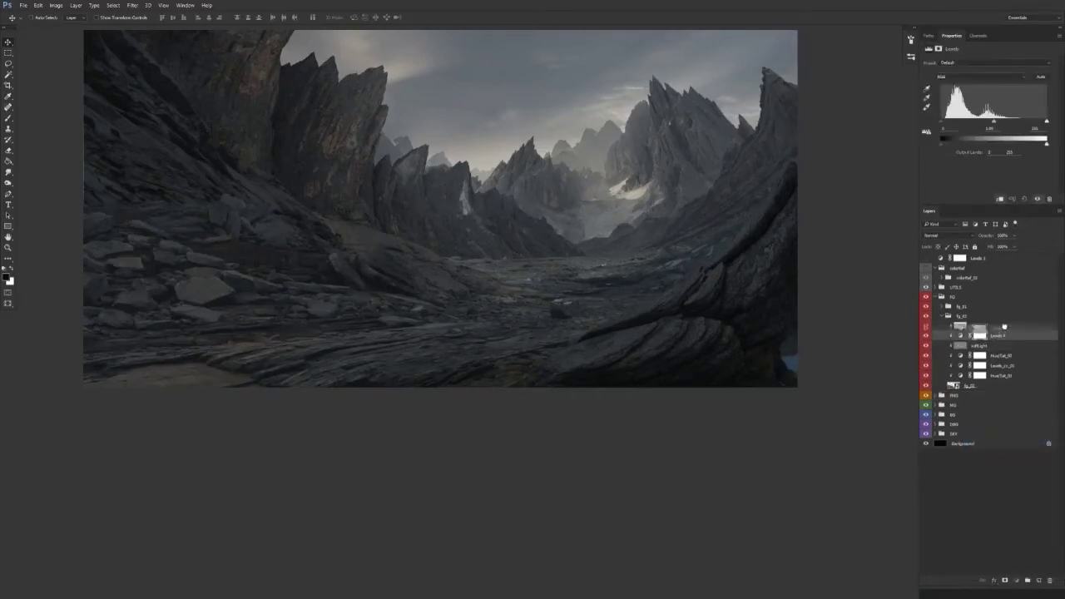
left_click_drag(1004, 327, 1005, 326)
left_click_drag(990, 123, 1000, 123)
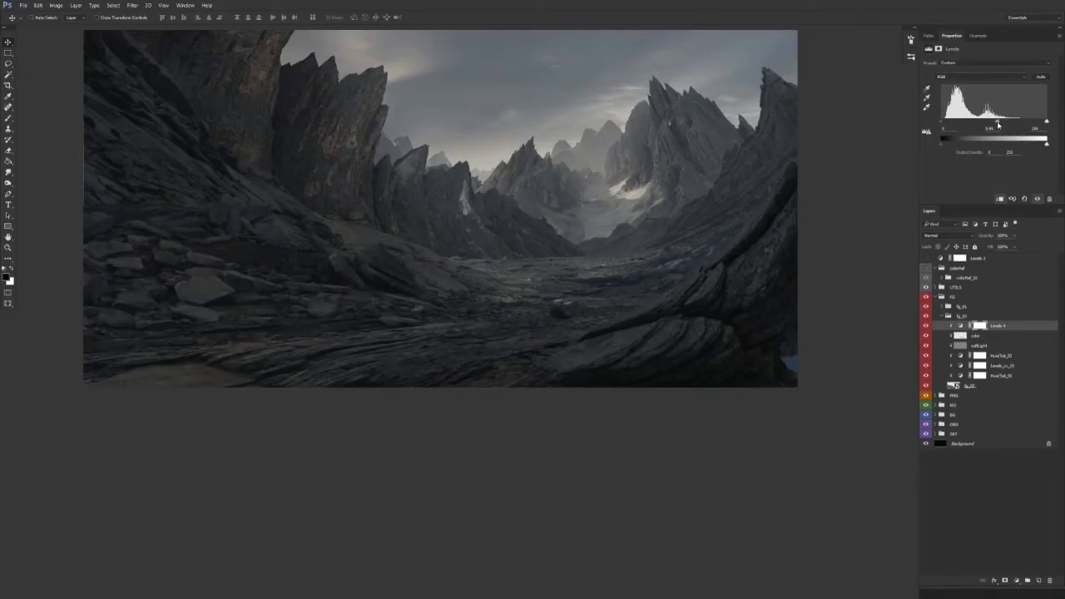
Step: Fine-tune fg_02's new Levels adjustment under the top Levels check, turn the check off, and rename the adjustment
left_click(927, 259)
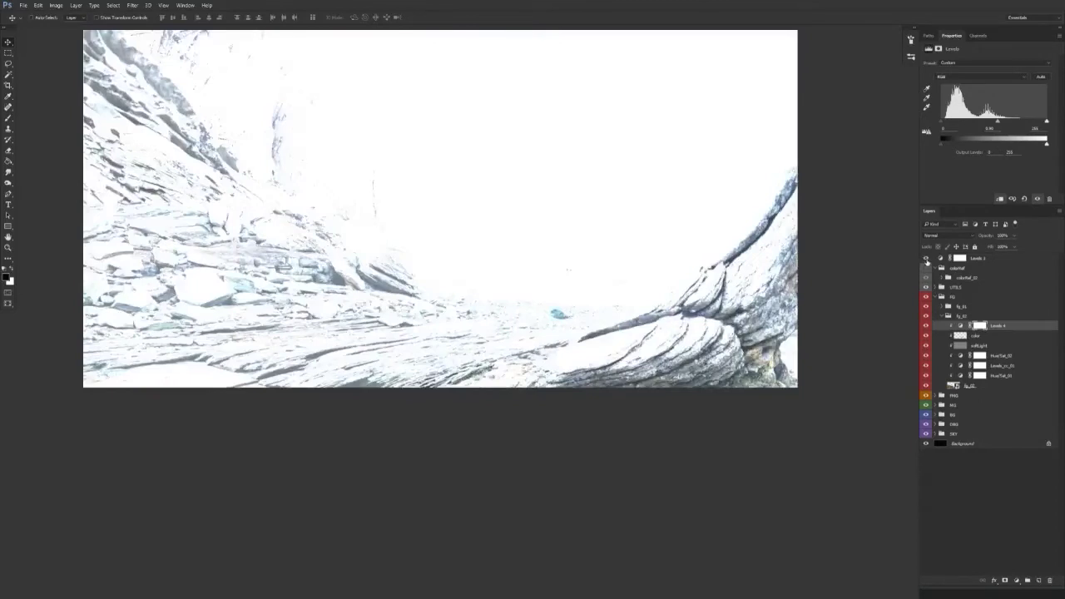
left_click_drag(944, 123, 943, 124)
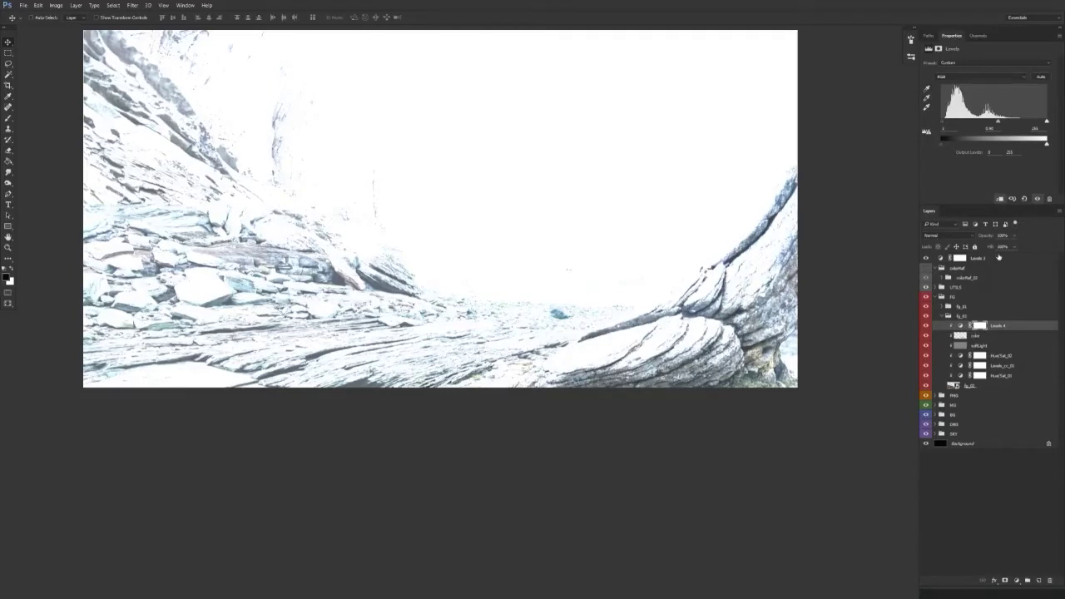
left_click(926, 258)
double_click(998, 325)
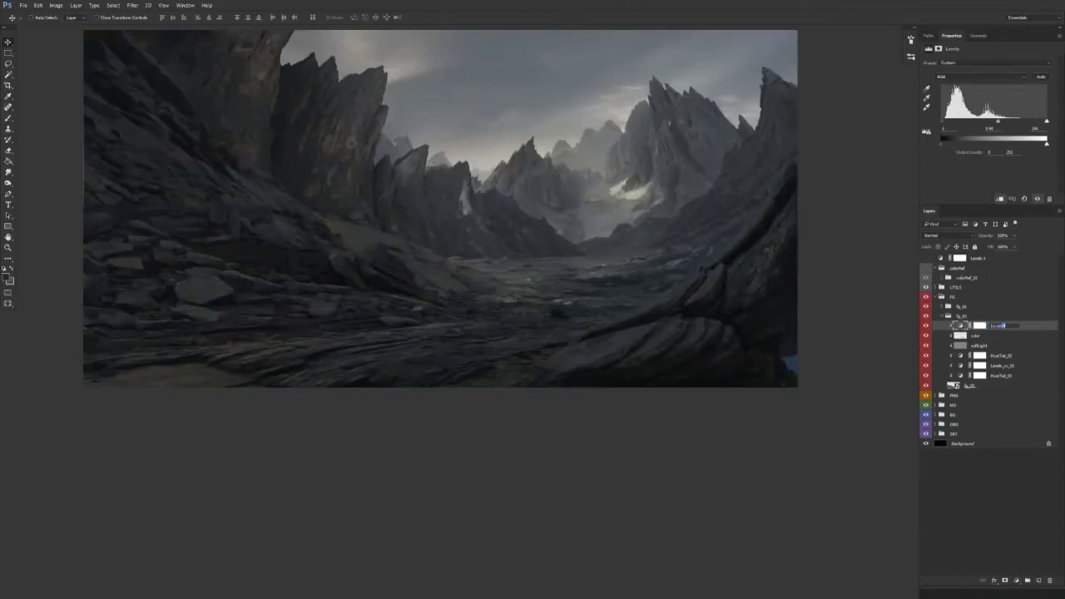
key("Return")
Step: Expand fg_01 and compare the foreground rock with and without its Levels adjustment and its image layer
left_click(939, 317)
left_click(939, 307)
left_click(926, 316)
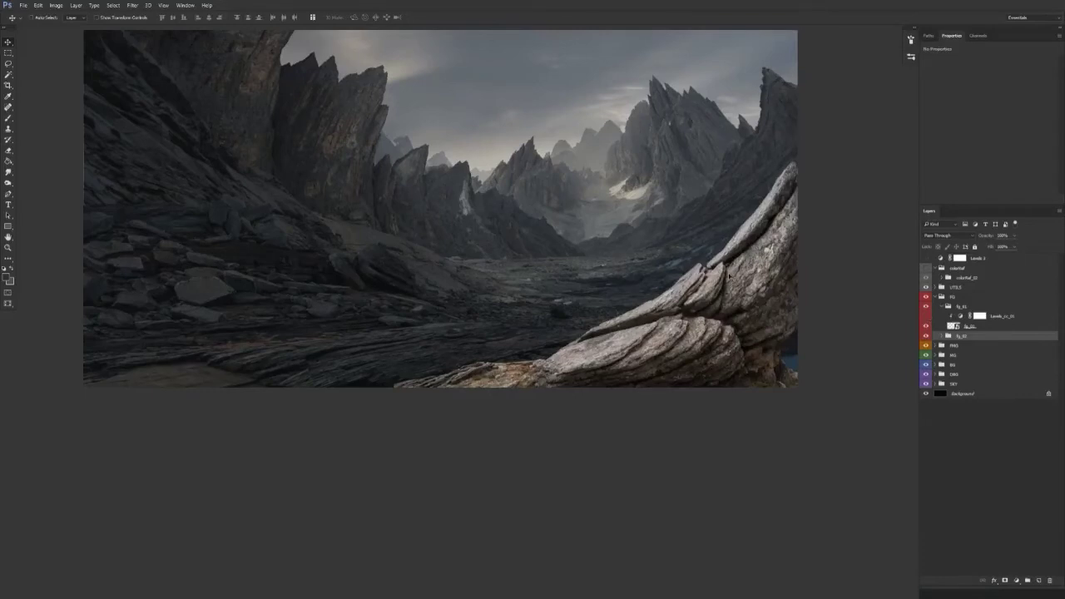
left_click(927, 325)
left_click(927, 325)
left_click(927, 325)
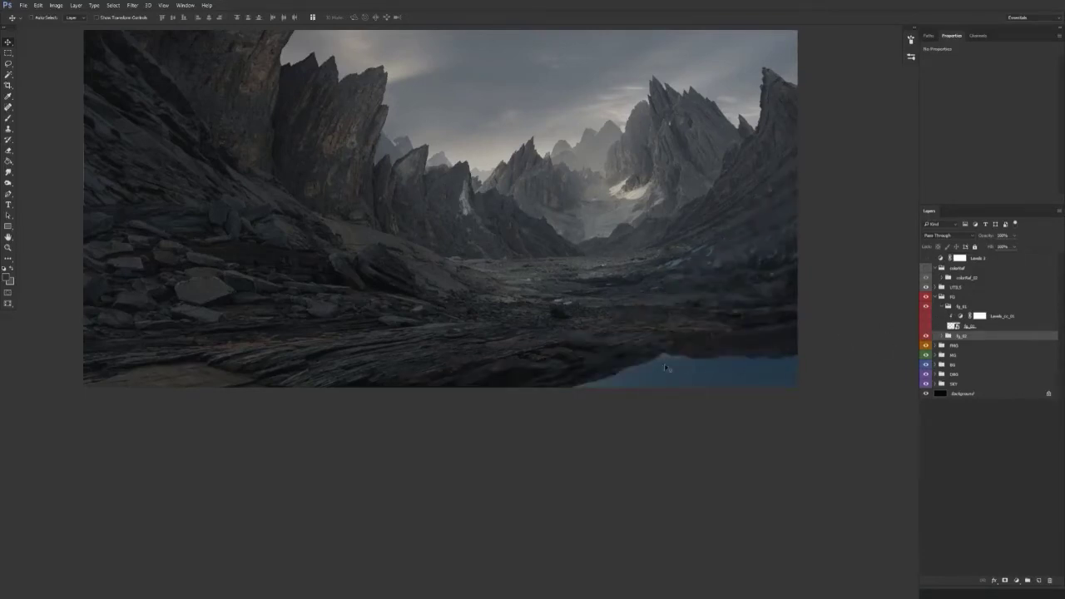
left_click(927, 325)
left_click(927, 326)
Step: Add a new layer above the Levels adjustment in fg_01 and paint a sampled dark tone over the rock's lower outer corner
left_click(1003, 316)
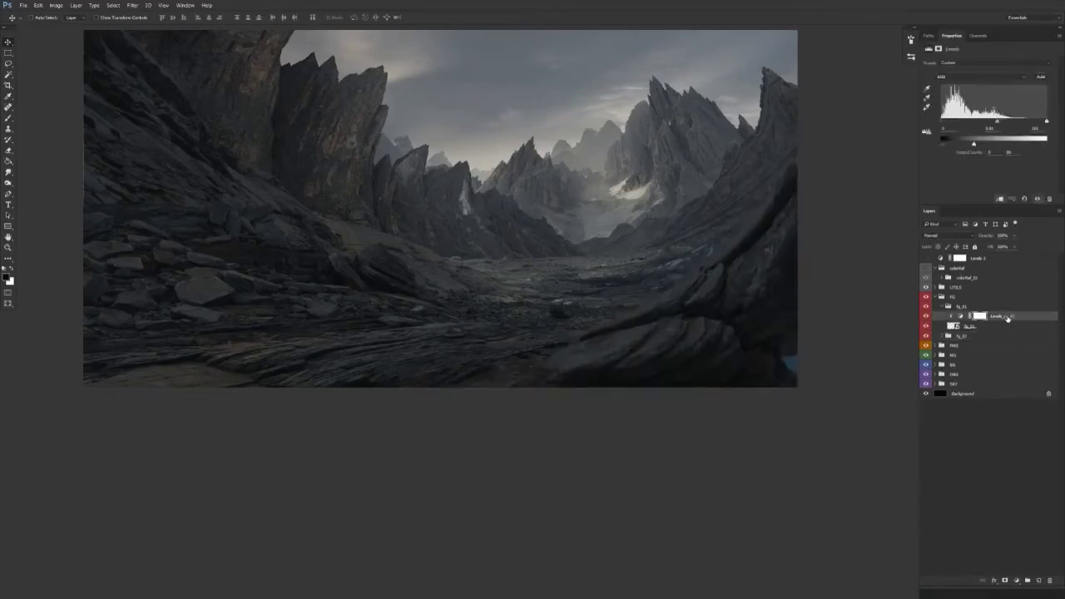
left_click(1038, 581)
left_click_drag(707, 430, 543, 389)
key("b")
left_click(586, 287, "alt")
mouse_move(612, 314)
left_mouse_down()
mouse_move(642, 321)
mouse_move(614, 320)
mouse_move(638, 292)
left_mouse_up()
key("0")
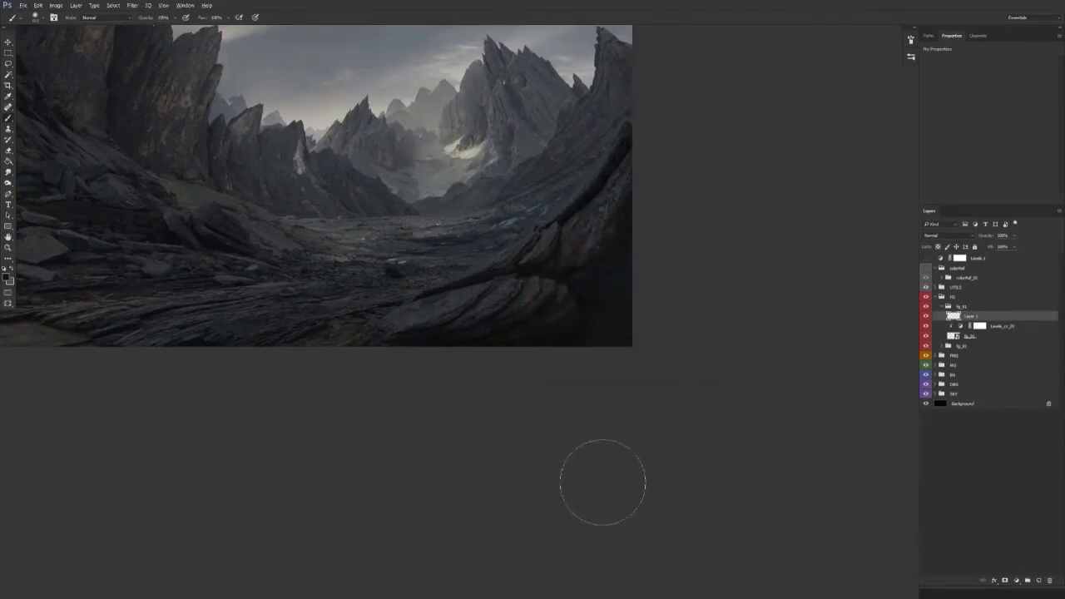
scroll(718, 426, "up", 1)
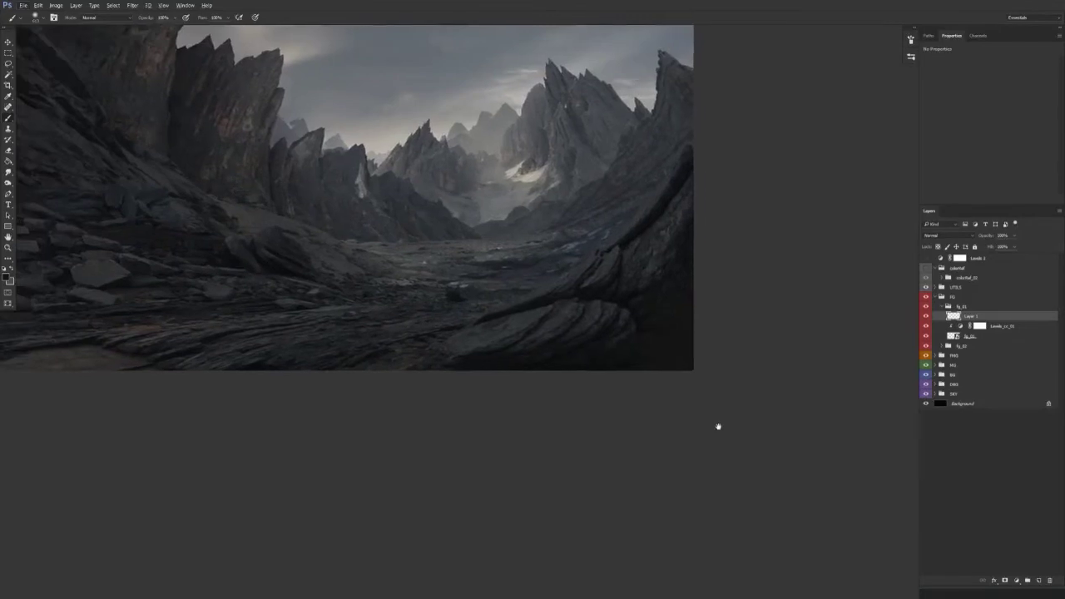
scroll(719, 426, "up", 1)
key("v")
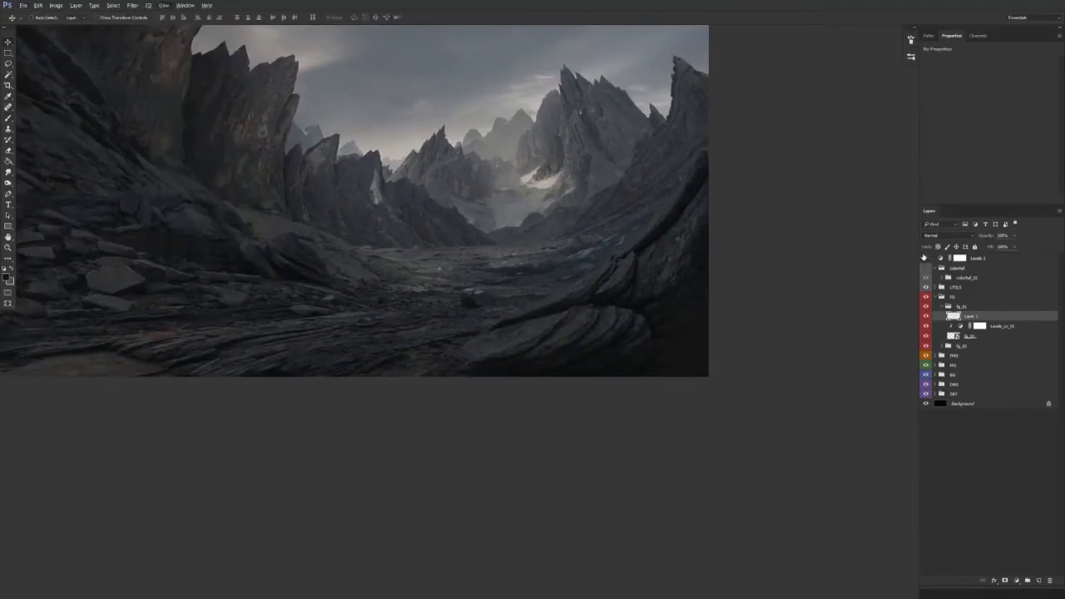
Step: Turn on the top Levels check and darken the painted corner layer with a direct Levels correction to match the surrounding rock
left_click(925, 258)
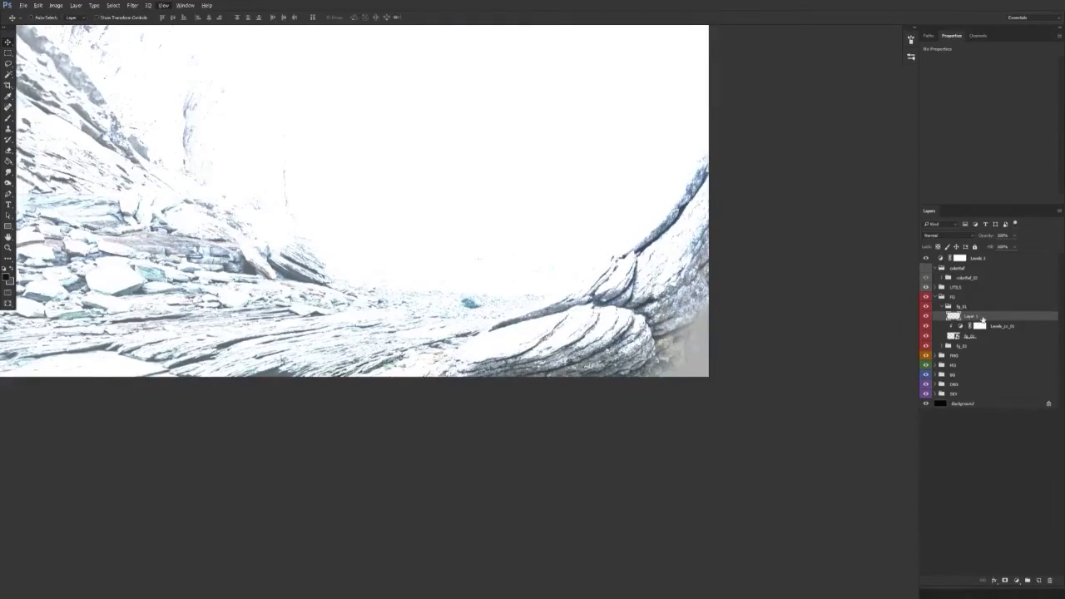
left_click(983, 319, "ctrl")
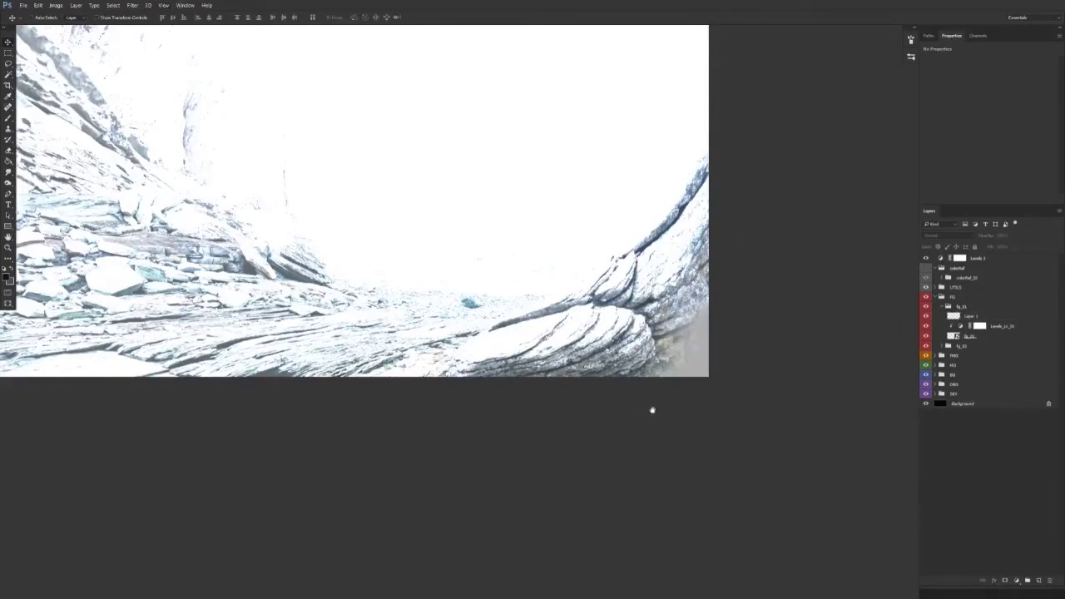
left_click_drag(646, 409, 619, 426)
key("b")
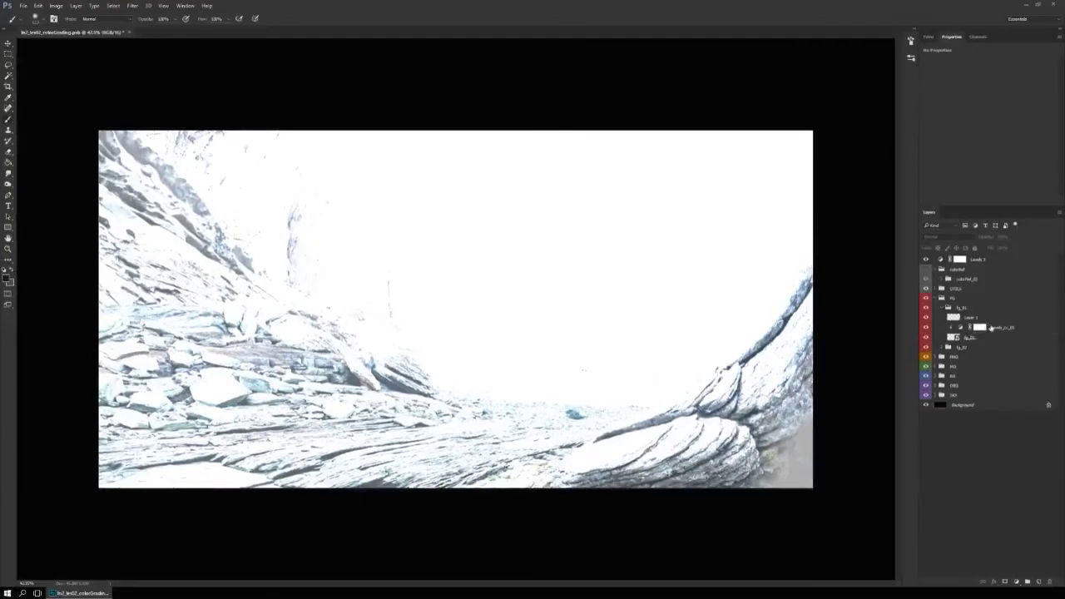
left_click(989, 321)
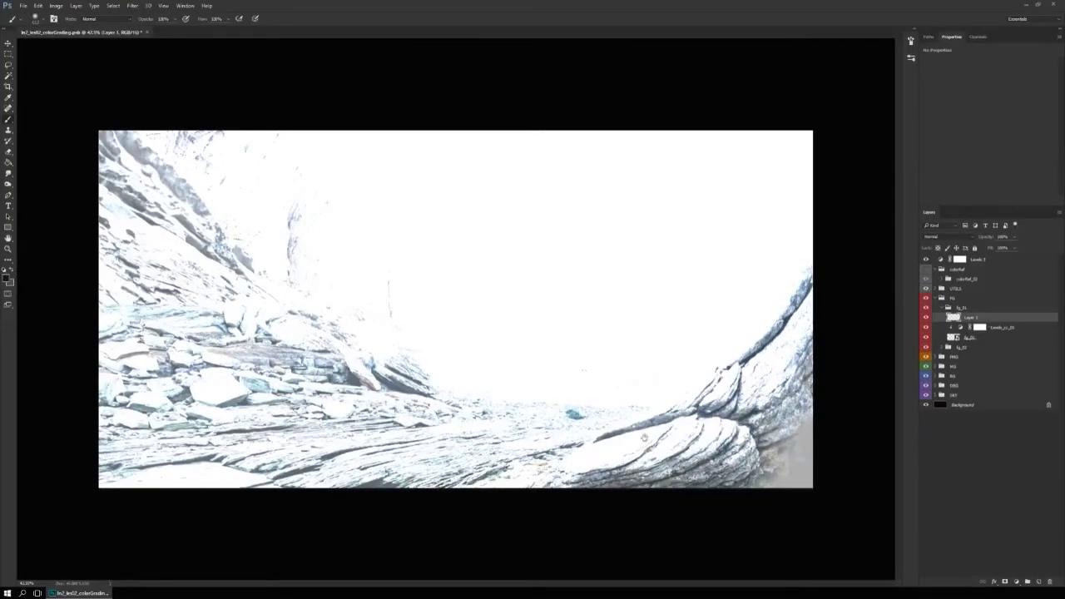
key("f")
left_click_drag(692, 524, 555, 432)
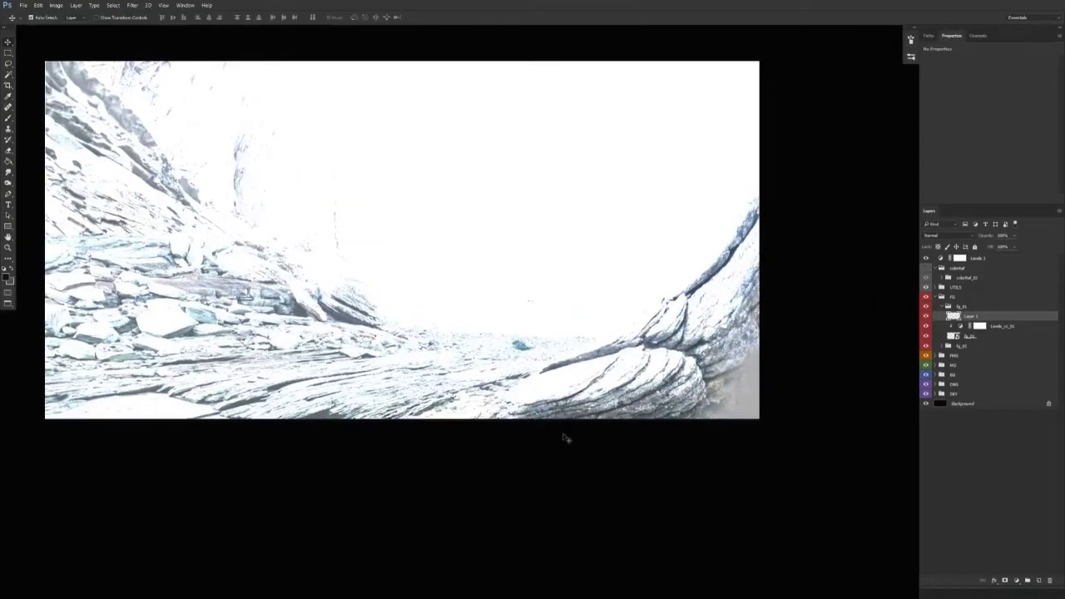
key("ctrl+l")
left_click_drag(760, 158, 769, 166)
key("Return")
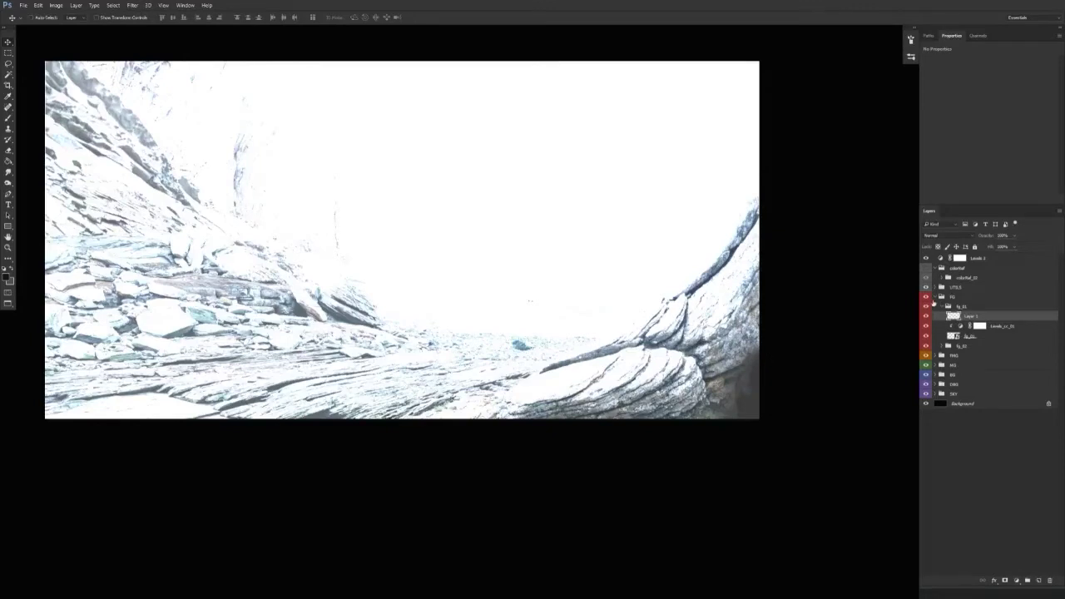
Step: Hide colorRef_01 inside the colorRef group, turn off the top Levels check, and review the whole painting
left_click(926, 278)
left_click(926, 278)
left_click(926, 258)
left_click_drag(606, 387, 657, 377)
key("ctrl+minus")
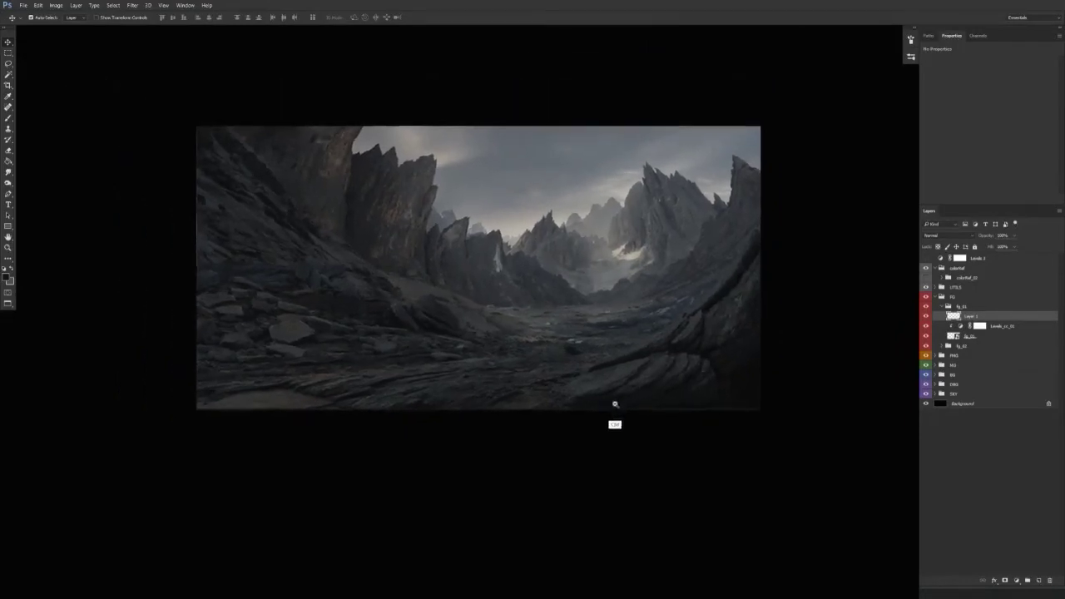
left_click_drag(580, 397, 575, 399)
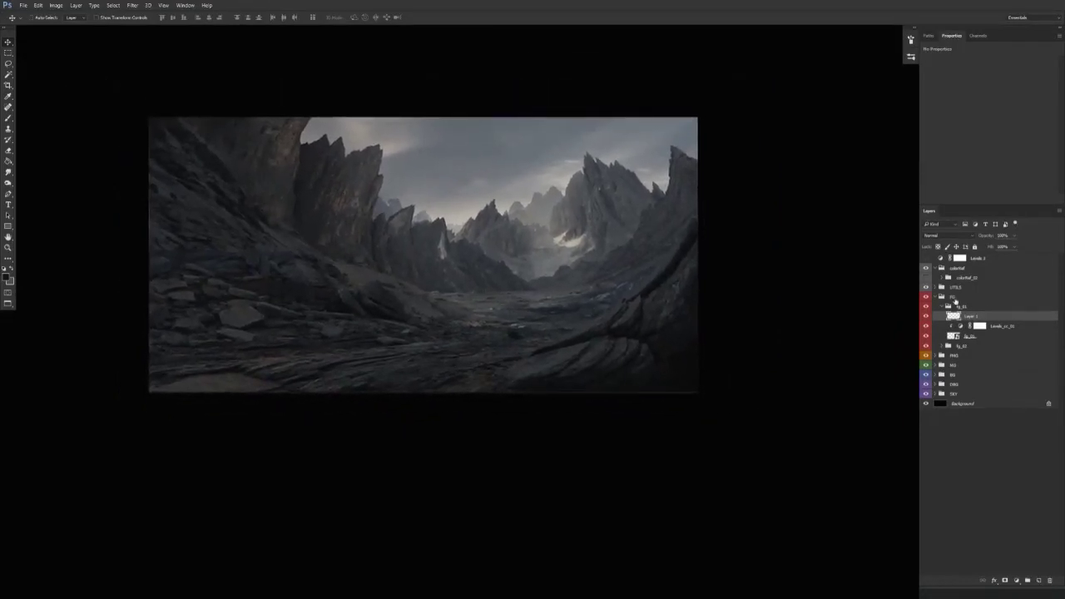
Step: Rename the painted corner layer in fg_01
double_click(969, 316)
type("cl")
key("Return")
Step: Collapse the fg_01 and FG groups and expand the UTILS group
left_click(941, 306)
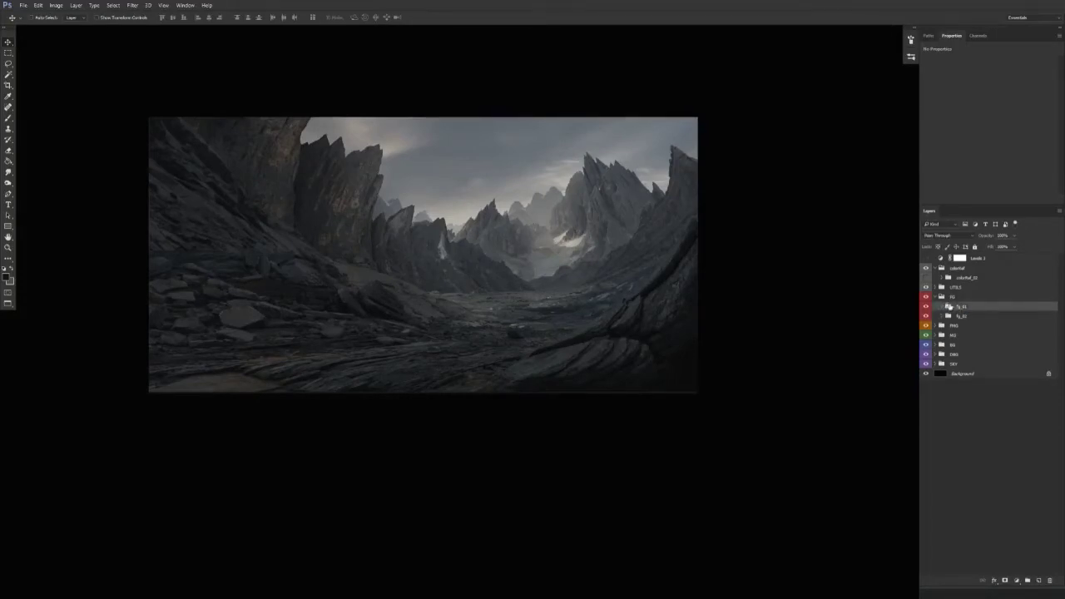
left_click(939, 296)
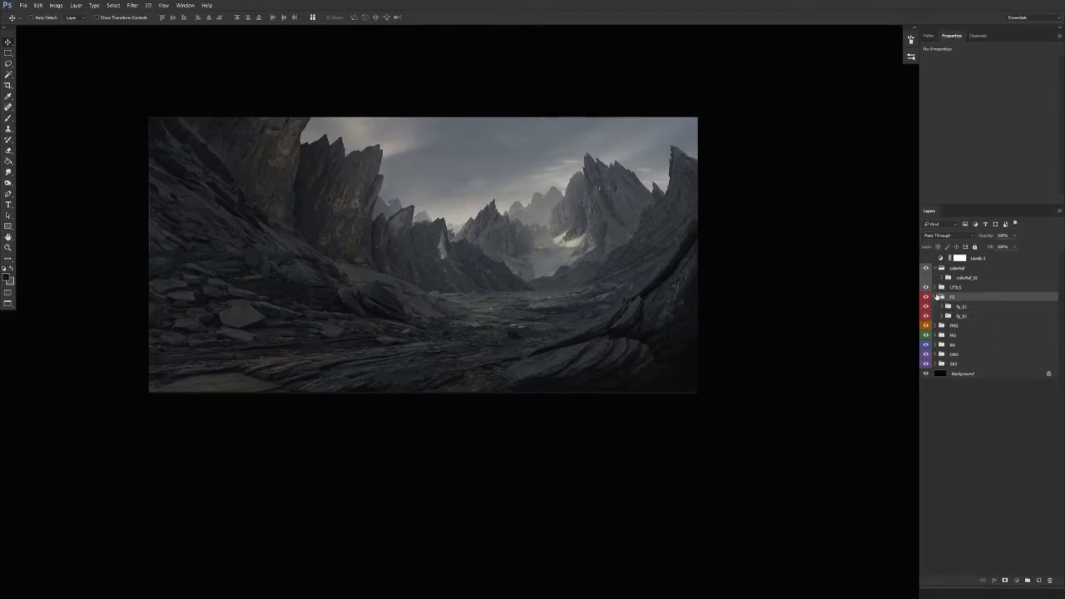
left_click(936, 296)
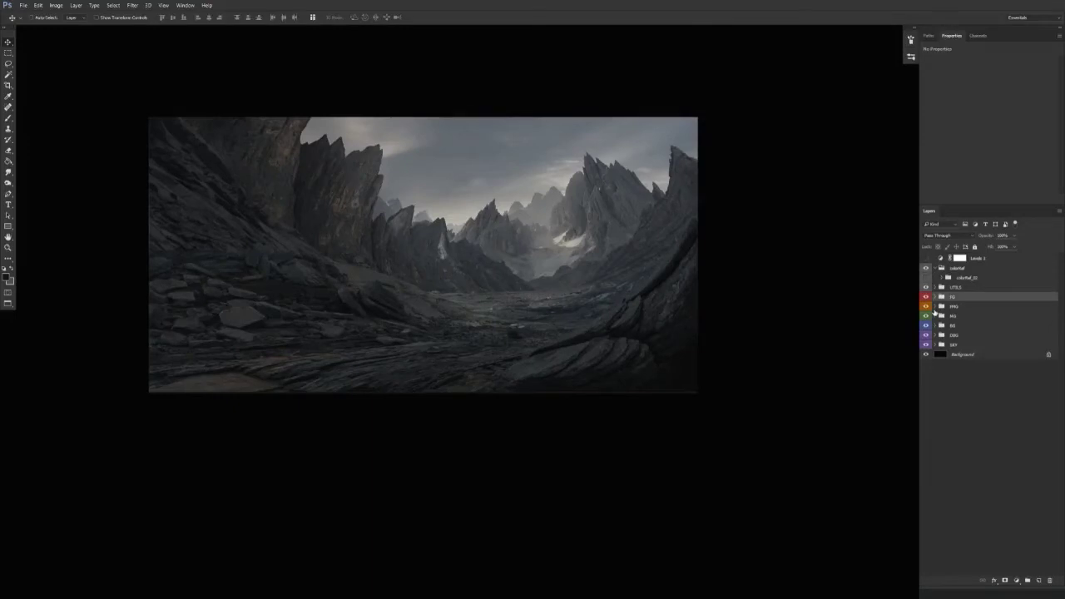
left_click(940, 287)
left_click(936, 287)
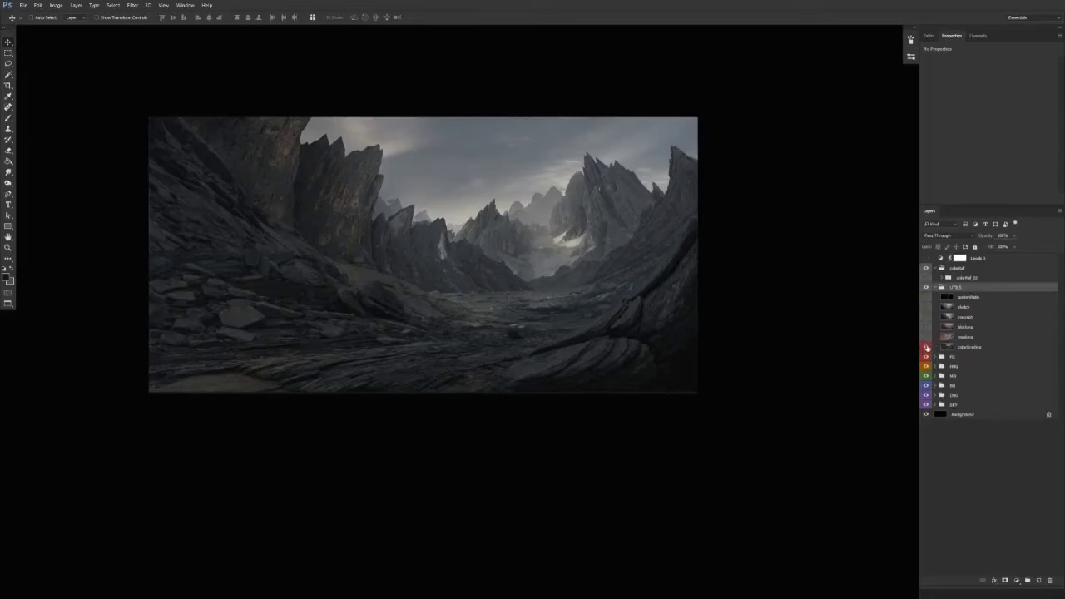
Step: Toggle the colorGrading reference in the UTILS group on and off to compare it with the painting
left_click(926, 347)
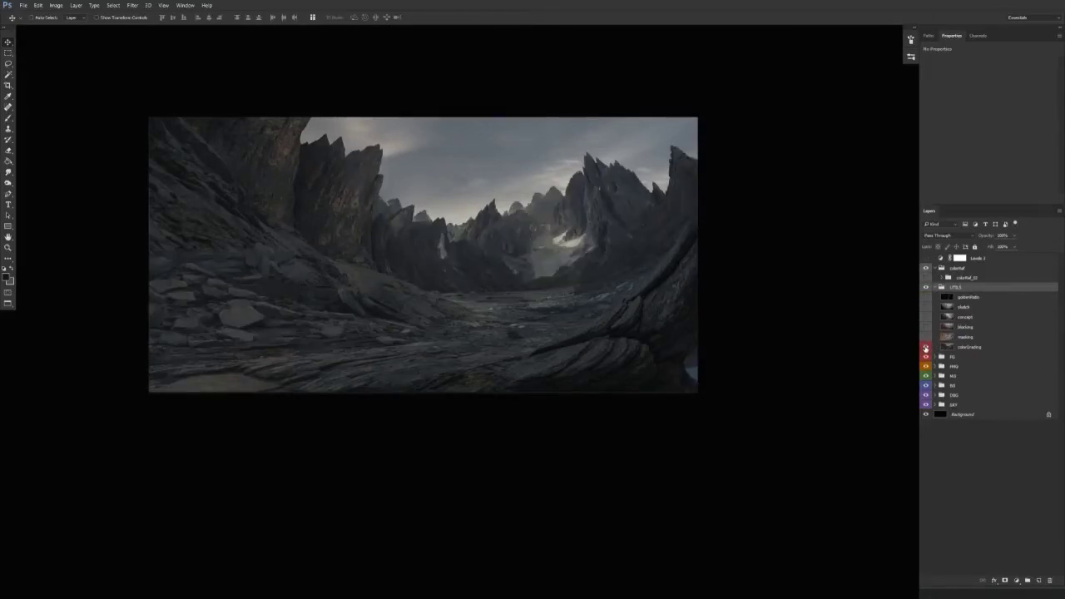
left_click(926, 348)
left_click(926, 349)
left_click(925, 349)
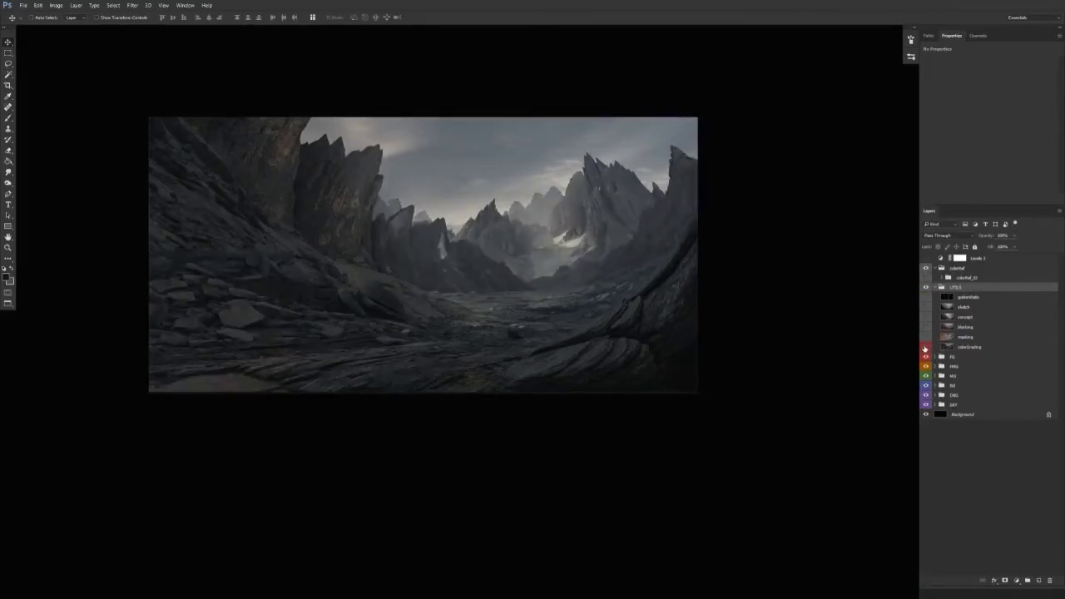
left_click(925, 348)
left_click(925, 349)
left_click(925, 348)
left_click(925, 349)
left_click(926, 349)
left_click(925, 349)
Step: Collapse and hide the colorRef and UTILS groups
left_click(936, 268)
left_click(936, 278)
left_click(927, 278)
left_click(926, 268)
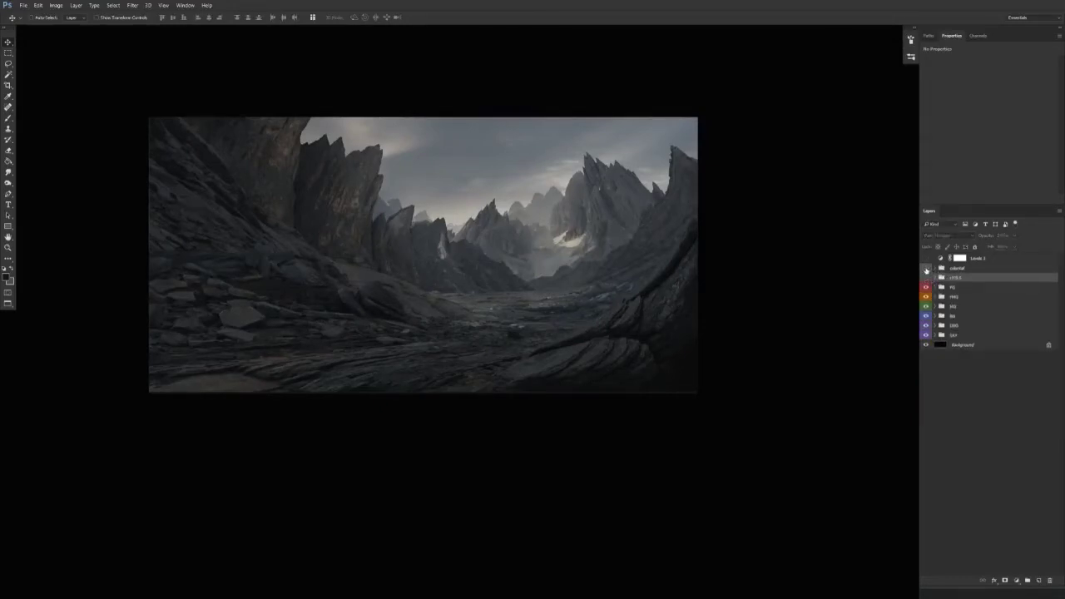
Step: Add a new empty layer and place it directly above the MG group
left_click(973, 320)
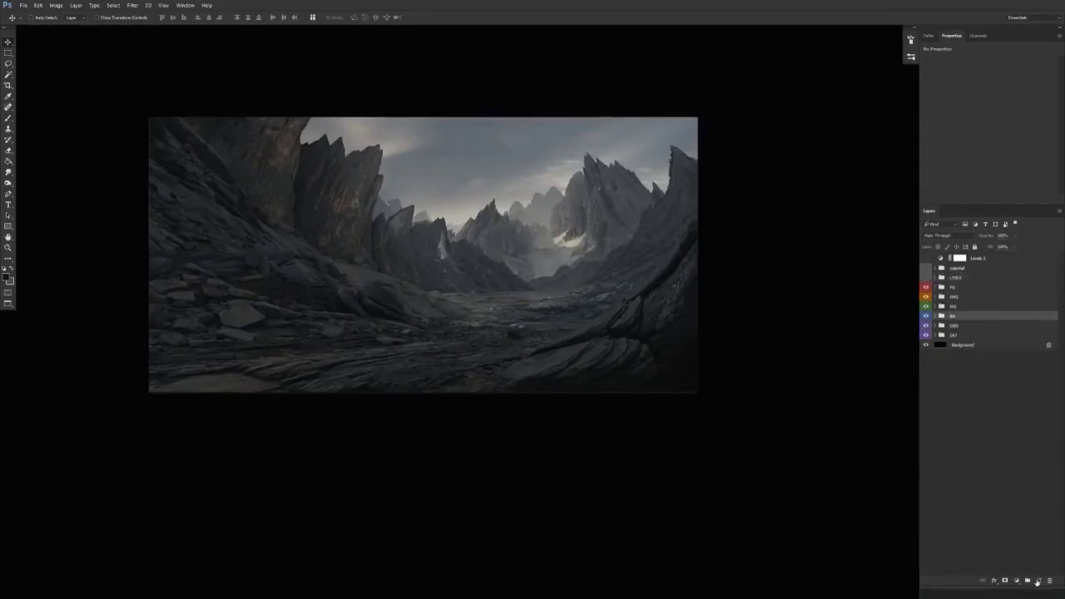
left_click(1038, 581)
left_click(926, 326)
left_click(926, 328)
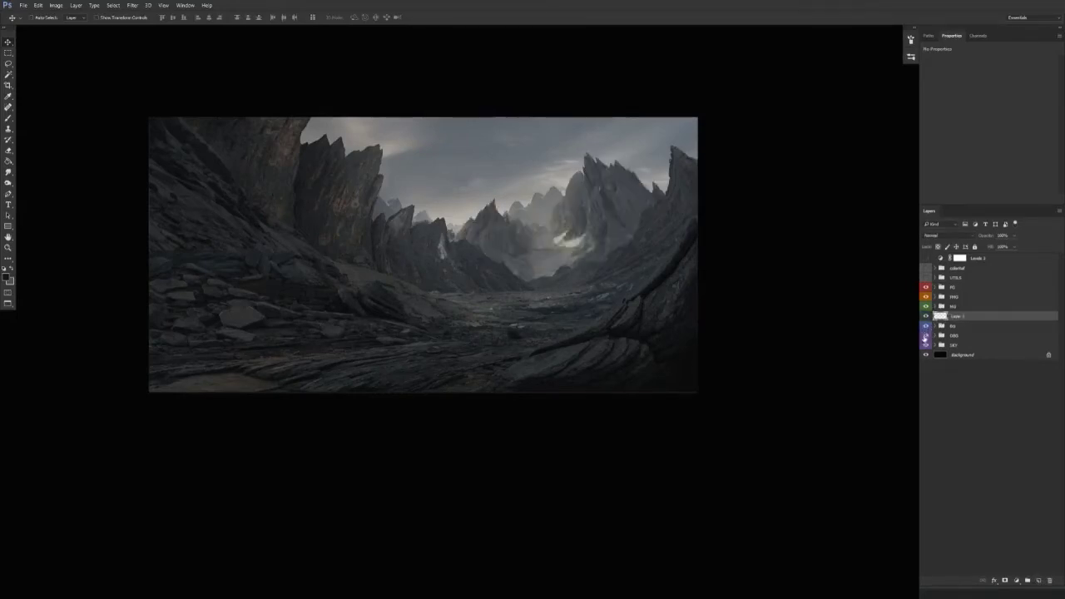
left_click_drag(958, 317, 968, 304)
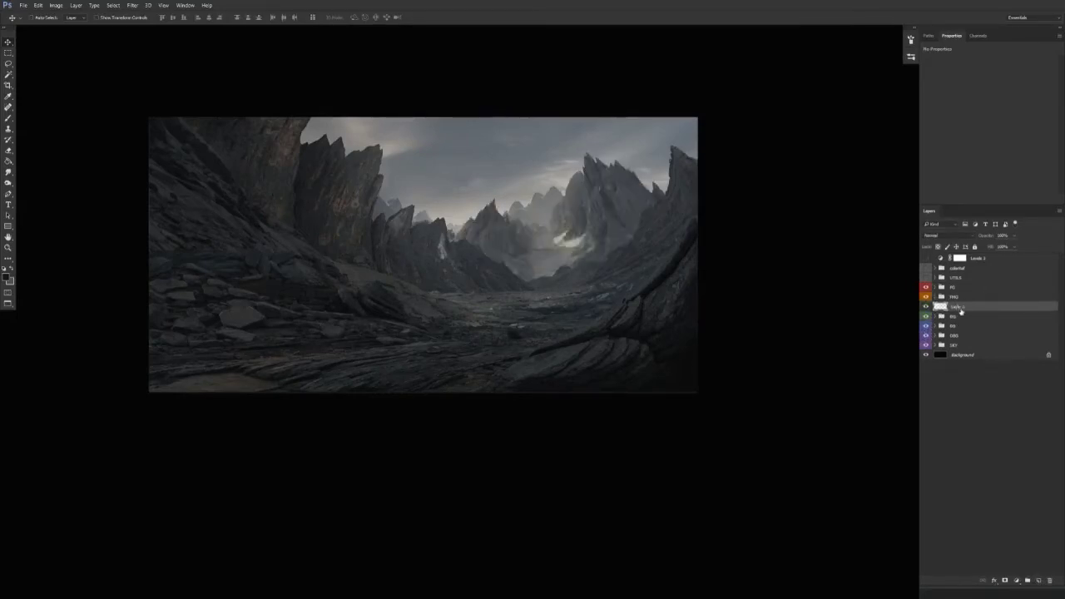
Step: Paint soft grey haze on the new layer over the midground ridges and valley floor with a large low-opacity brush
key("b")
mouse_move(443, 188)
left_mouse_down()
mouse_move(466, 227)
mouse_move(456, 239)
left_mouse_up()
mouse_move(353, 175)
left_mouse_down()
mouse_move(371, 223)
mouse_move(537, 279)
left_mouse_up()
left_click_drag(351, 173, 537, 277)
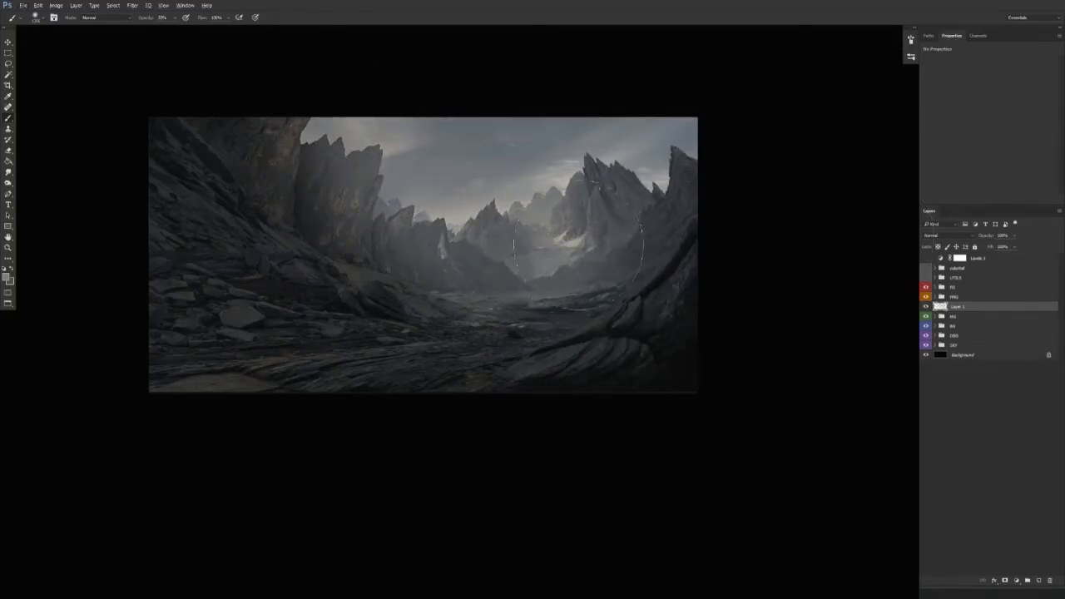
left_click_drag(469, 270, 481, 283)
mouse_move(333, 308)
left_mouse_down()
mouse_move(664, 319)
mouse_move(749, 299)
left_mouse_up()
Step: Lower the midground haze layer's opacity and compare the painting with and without it
key("v")
key("6")
key("3")
key("7")
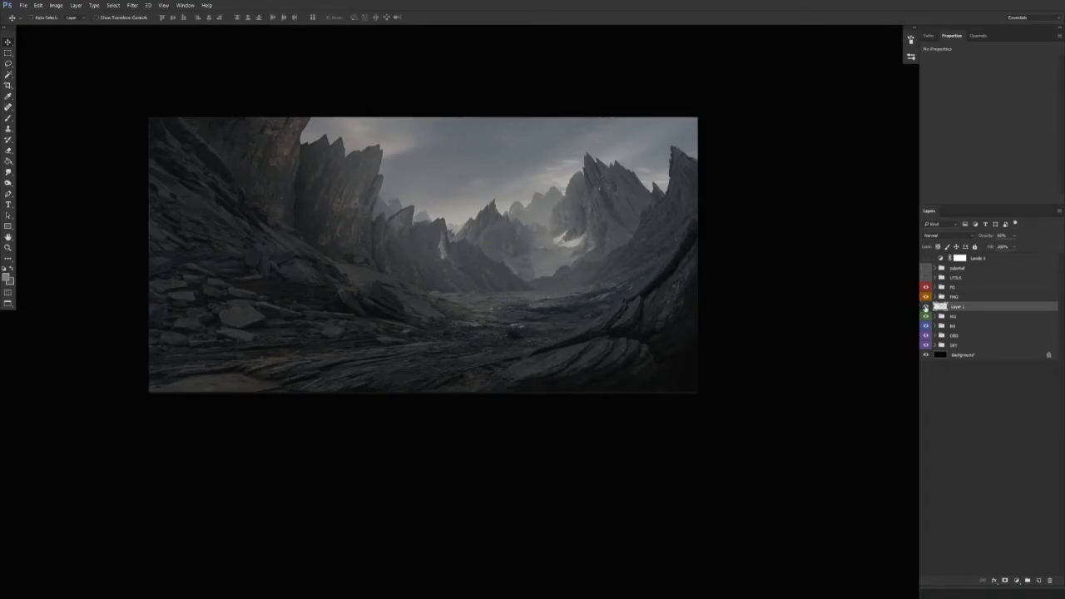
left_click(925, 306)
left_click(926, 307)
Step: Rename the haze layer as mg_atmo, move it to the top of the MG group and collapse the group
double_click(959, 306)
type("mi")
type("g_dmd")
key("Return")
left_click(941, 316)
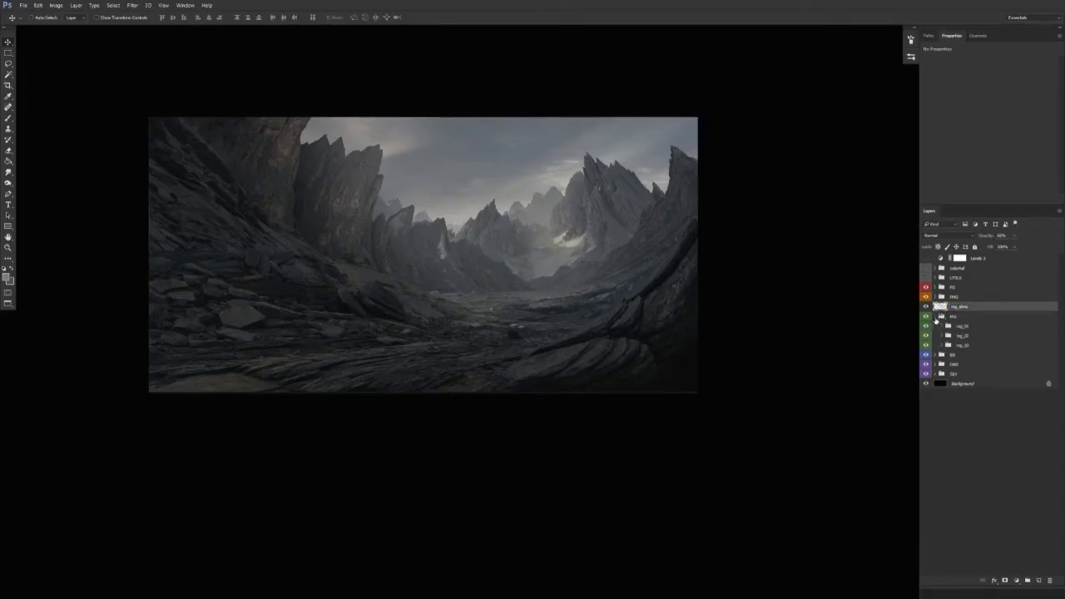
left_click_drag(975, 305, 978, 318)
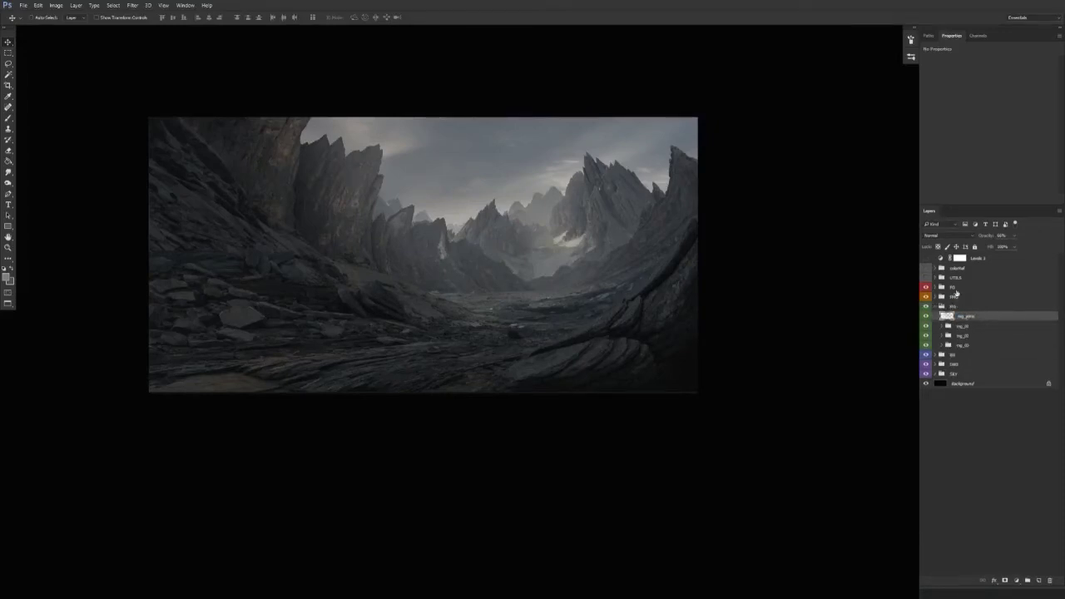
left_click(935, 306)
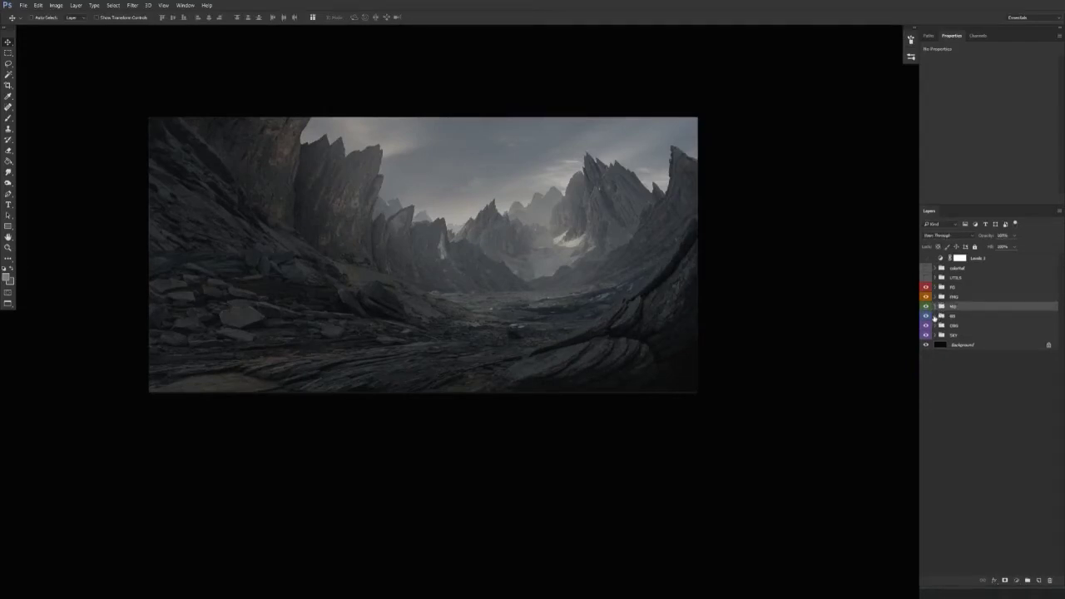
Step: Add a new layer at the top of the BG group and brush soft haze over the background mountains
left_click(936, 316)
left_click(976, 327)
left_click(1039, 581)
mouse_move(660, 355)
left_mouse_down()
mouse_move(569, 363)
mouse_move(584, 367)
left_mouse_up()
key("b")
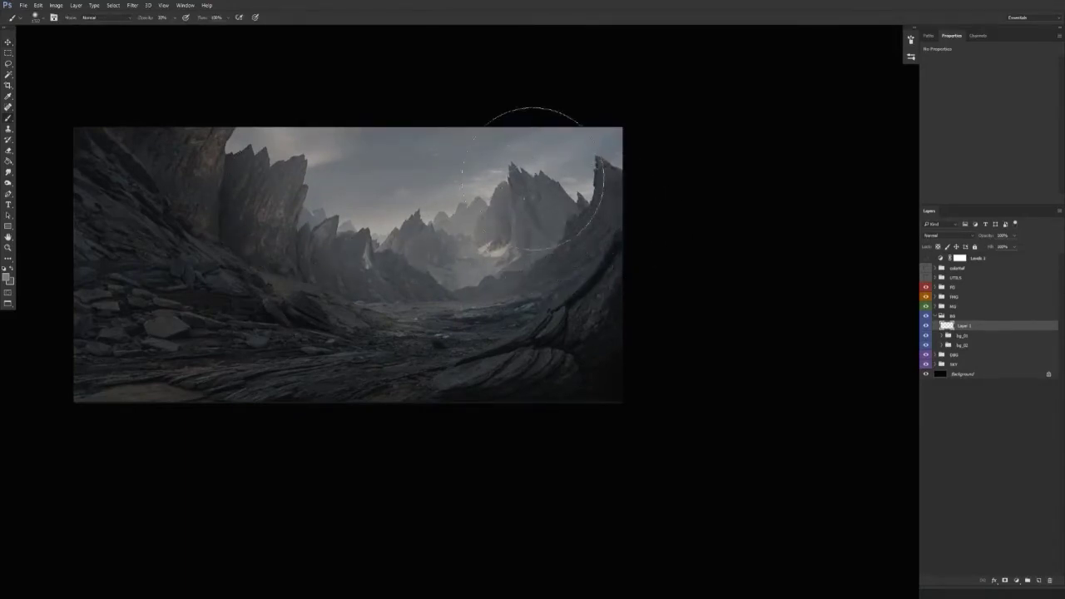
key("v")
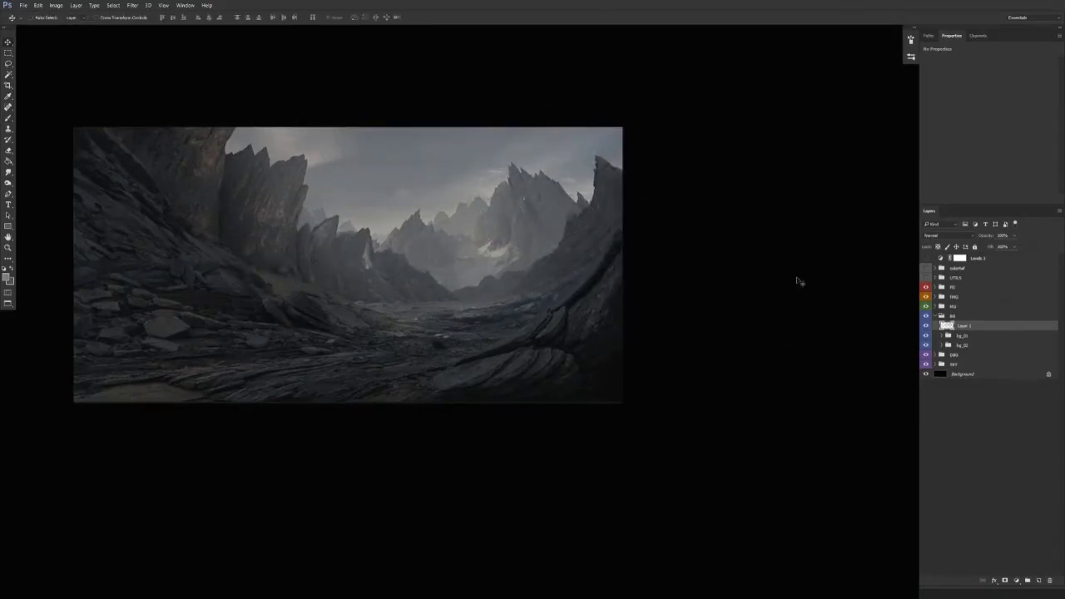
Step: Check the BG haze layer on and off and erase excess haze around the central background peak
left_click(926, 326)
left_click(926, 326)
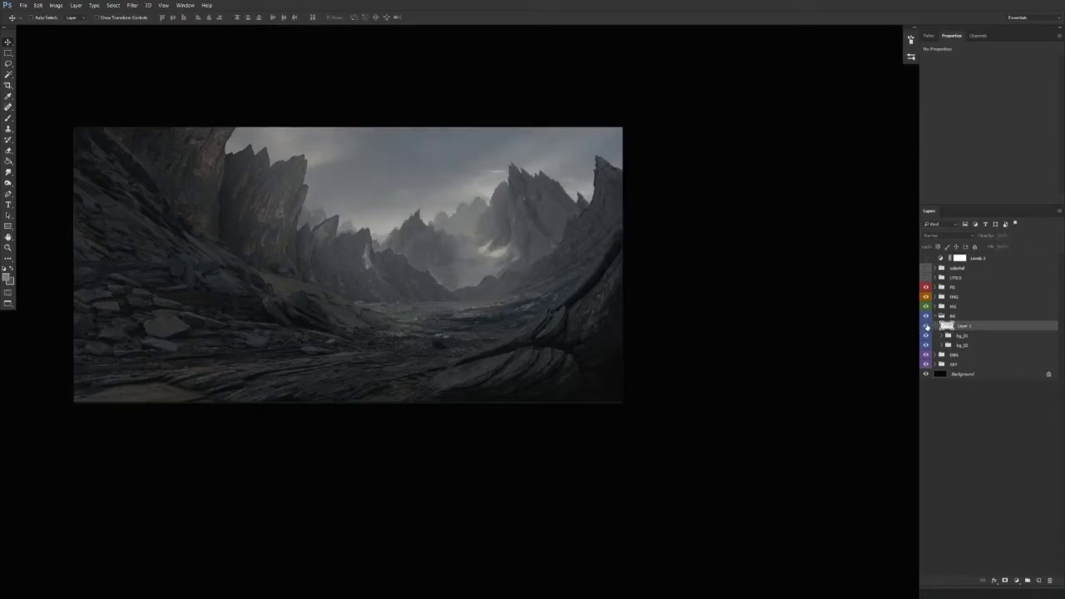
key("b")
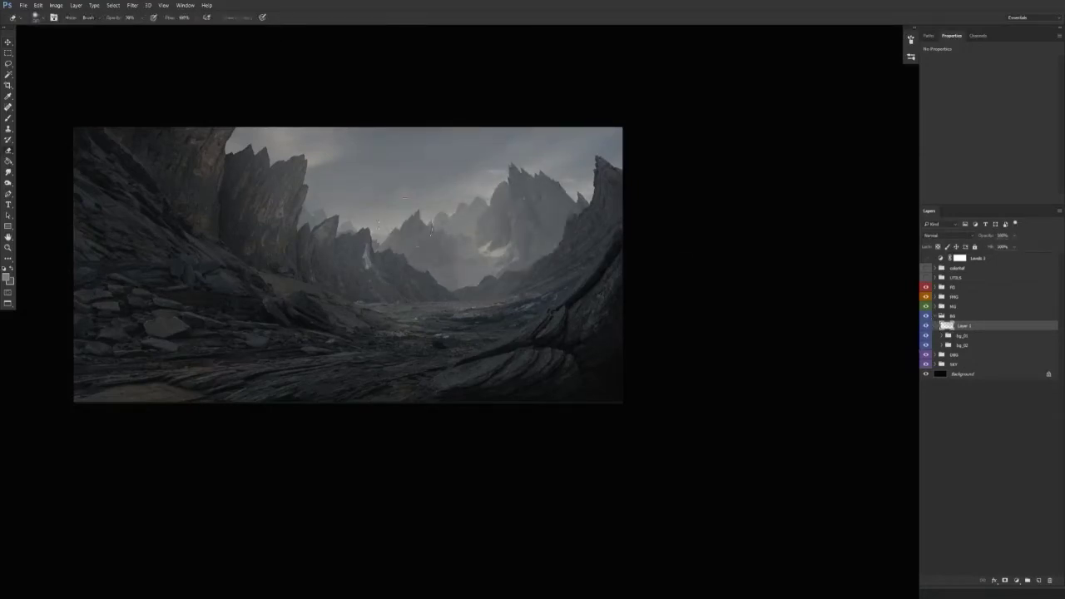
mouse_move(387, 231)
left_mouse_down()
mouse_move(475, 245)
mouse_move(437, 241)
left_mouse_up()
Step: Rename the haze layer in the BG group as fog
double_click(967, 327)
type("fog")
key("Return")
Step: Refine the haze over the large background mountain with soft brush strokes
key("alt")
mouse_move(545, 200)
left_mouse_down()
mouse_move(461, 211)
mouse_move(486, 216)
left_mouse_up()
key("b")
key("v")
Step: Rename the BG haze layer as bg_atmo and collapse the BG group
double_click(961, 326)
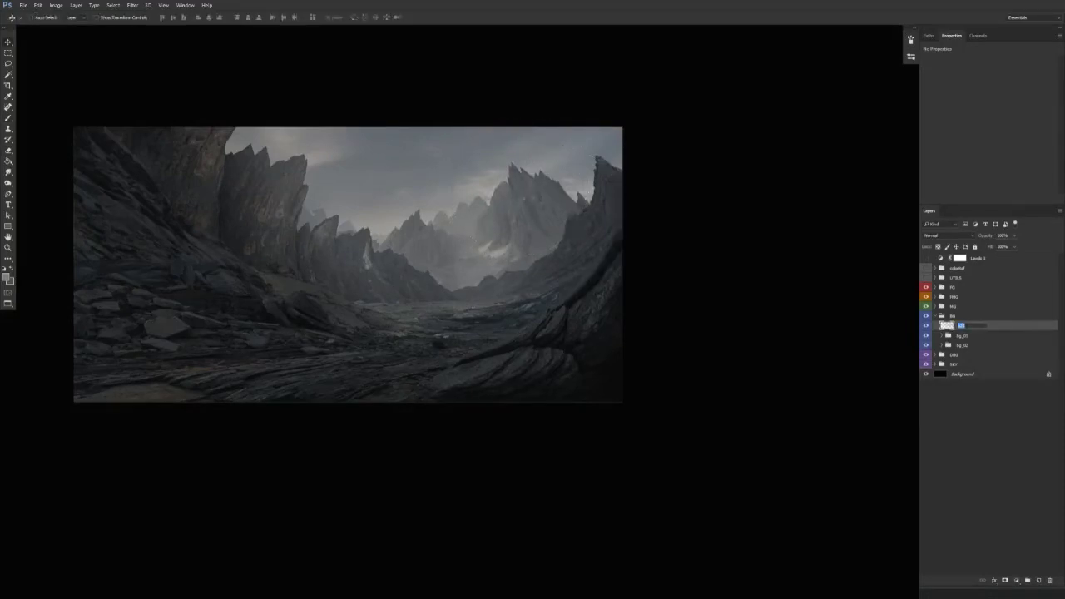
type("bg_atmo")
key("Return")
left_click(935, 315)
Step: Add a new layer at the top of the DBG group and brush haze behind the background mountains
left_click(936, 326)
left_click(972, 336)
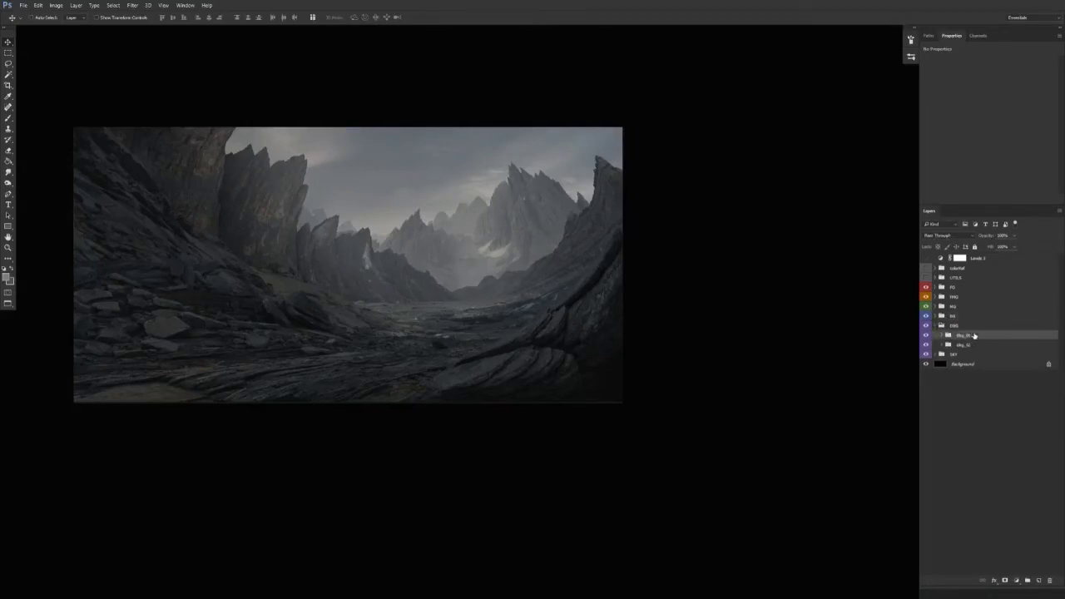
left_click(1038, 580)
key("f")
left_click_drag(499, 376, 606, 374)
key("b")
key("b")
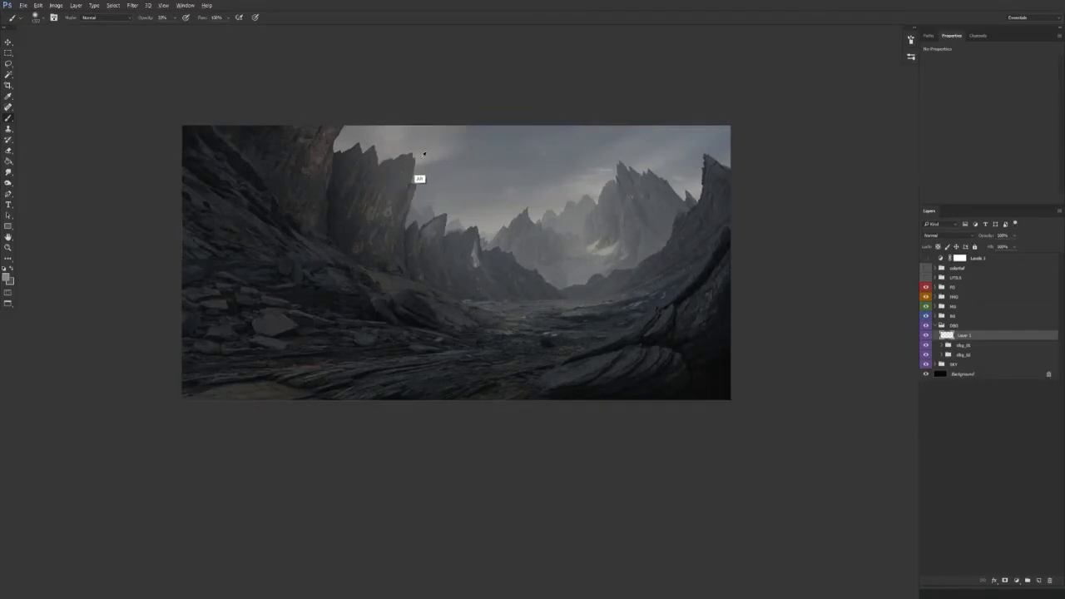
mouse_move(608, 262)
left_mouse_down()
mouse_move(524, 268)
mouse_move(543, 276)
left_mouse_up()
Step: Choose a lighter foreground color and brush brighter haze on the new DBG layer
left_click(9, 278)
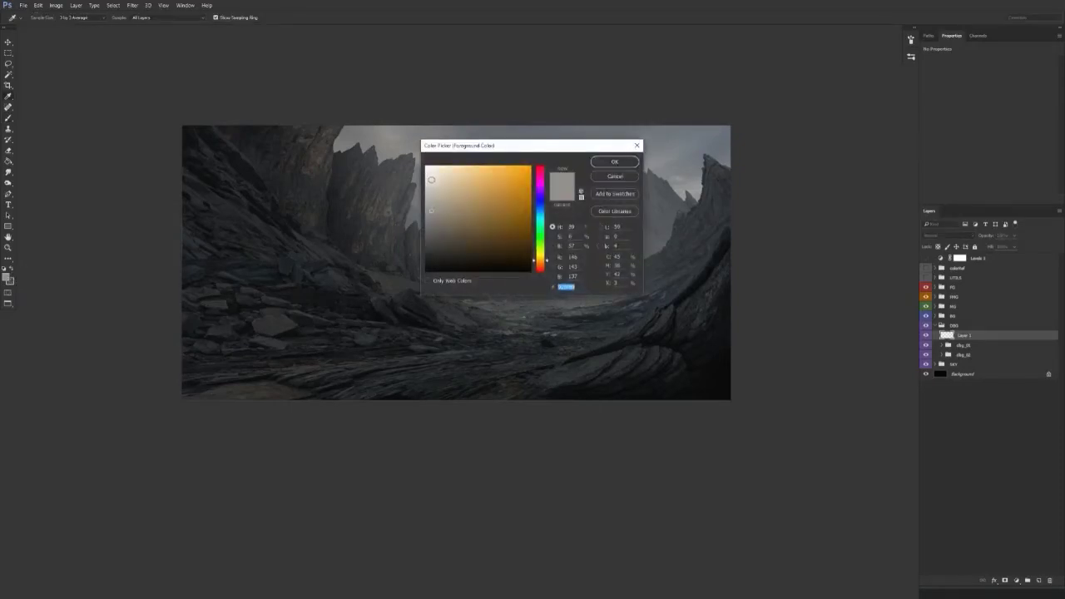
key("Return")
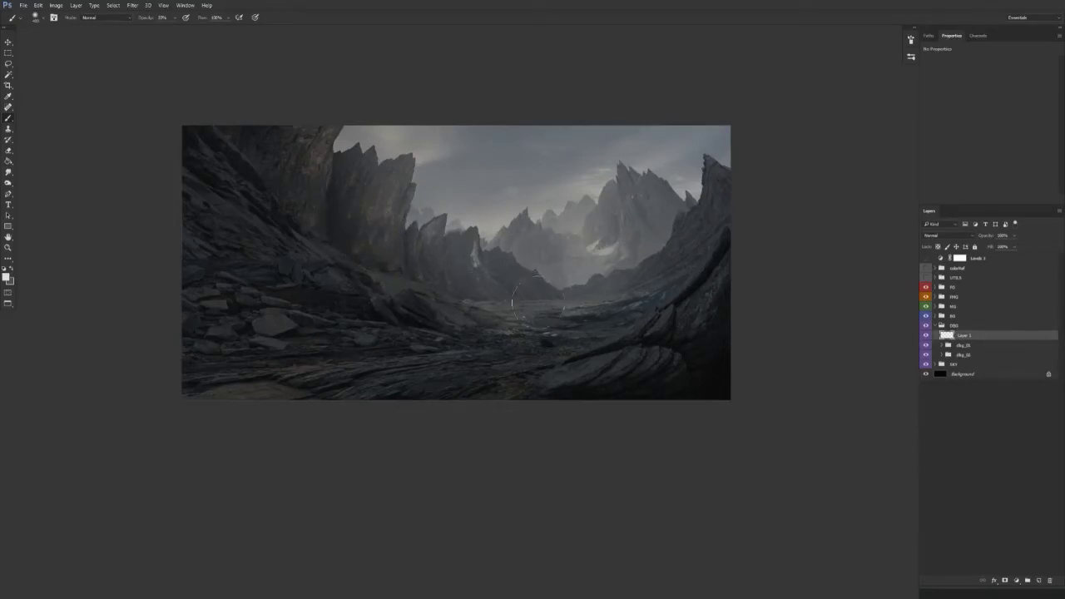
key("v")
Step: Rename the new DBG haze layer as dbg_atmo and collapse the DBG group
double_click(963, 335)
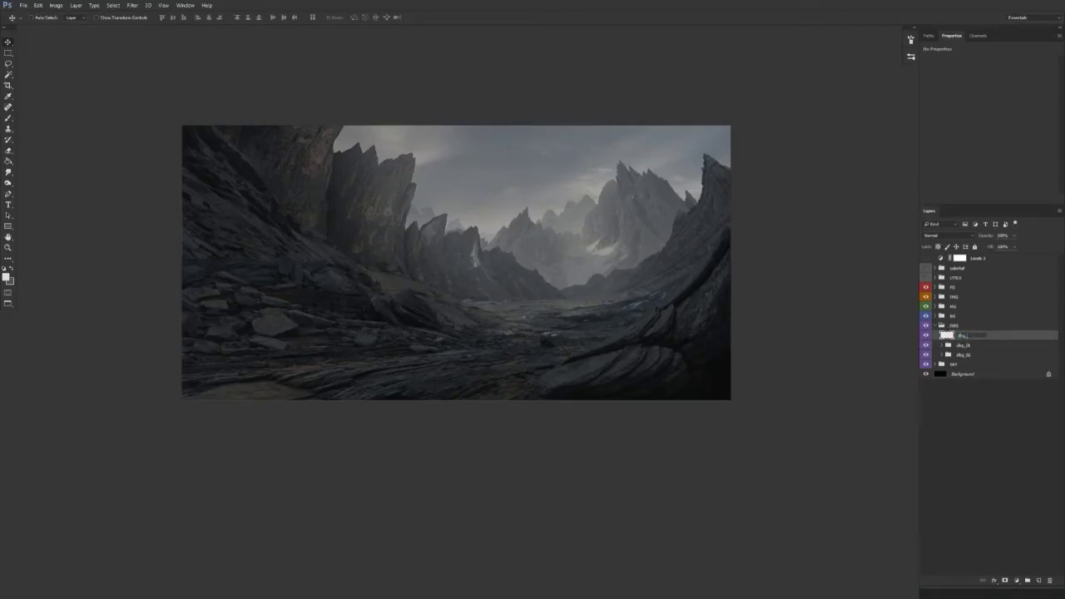
type("dbg_stnd")
key("Return")
left_click(937, 324)
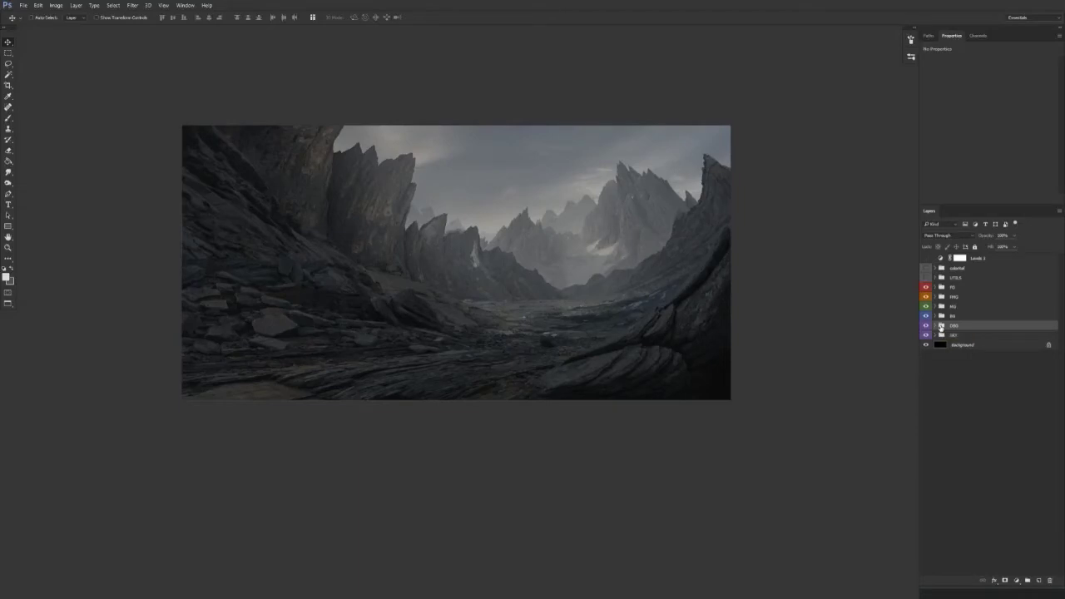
Step: Expand the BG and MG groups and set the mg_atmo layer's blend mode to Lighten
left_click(937, 316)
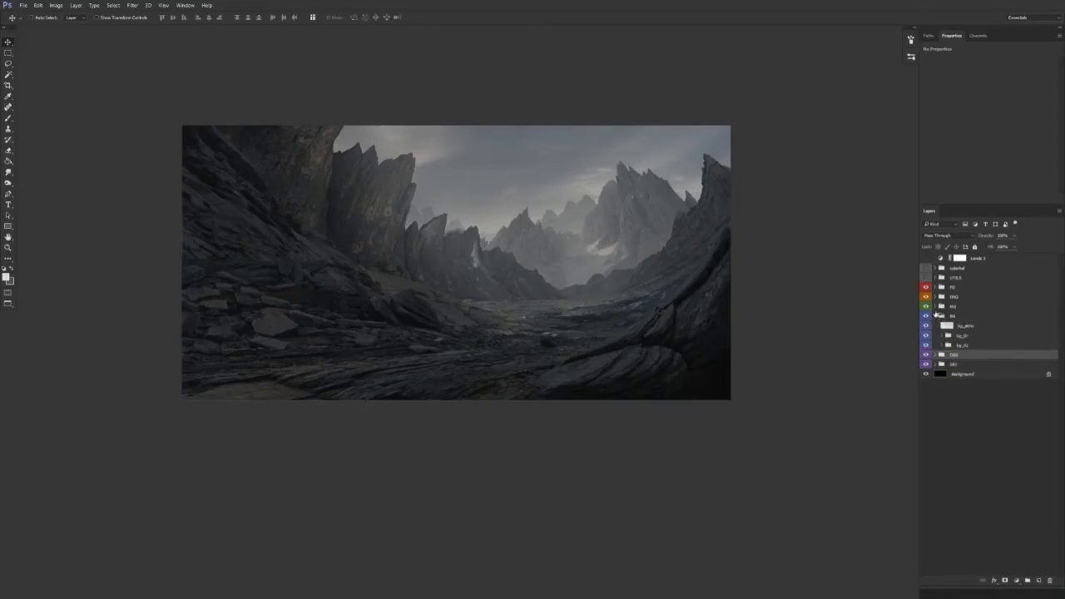
left_click(936, 306)
left_click(959, 317)
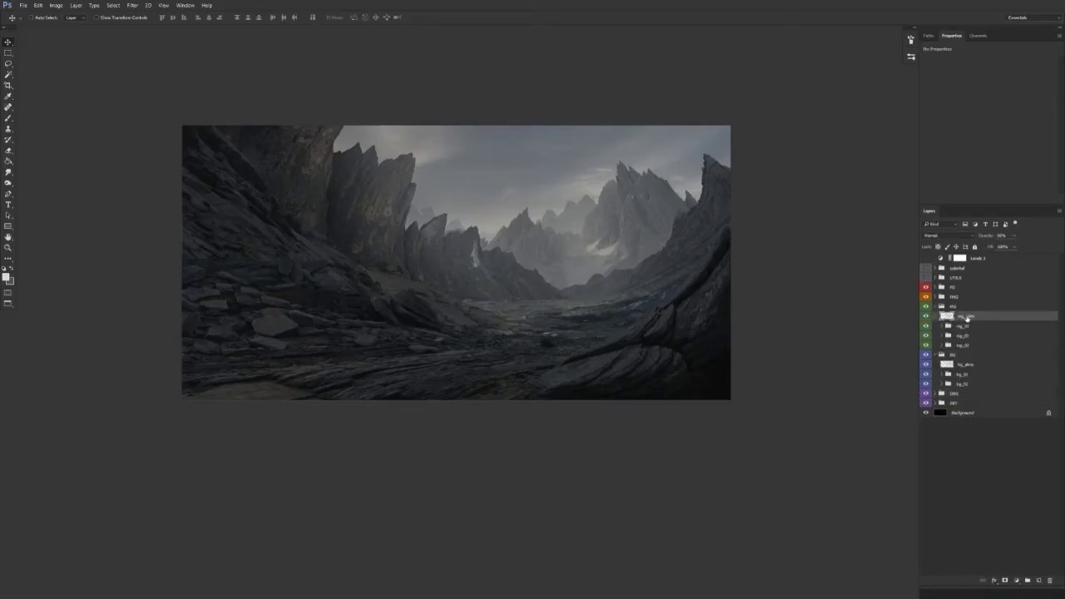
left_click(946, 239)
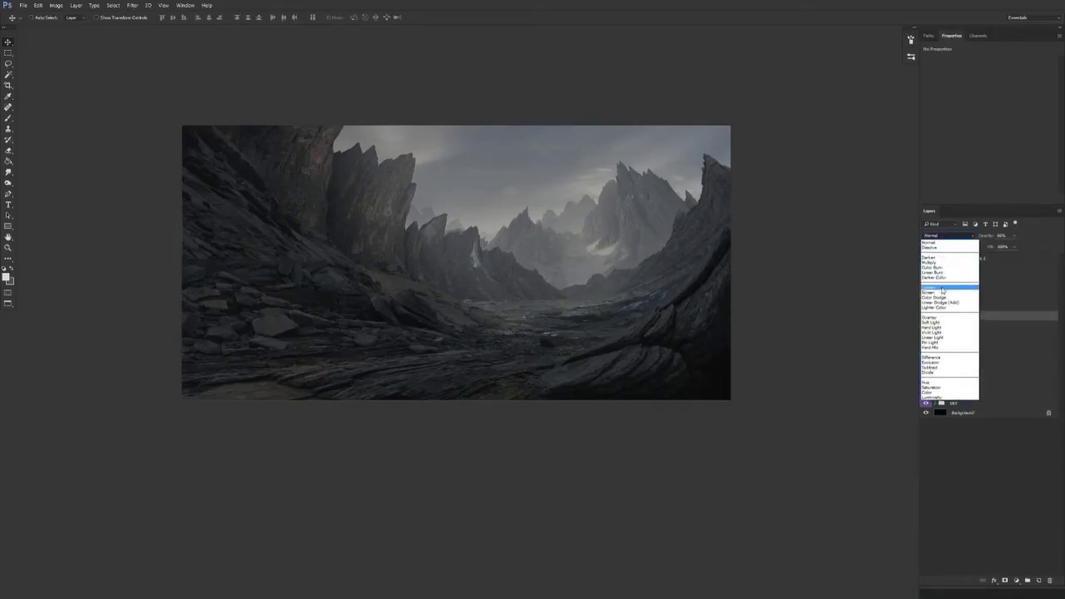
left_click(942, 295)
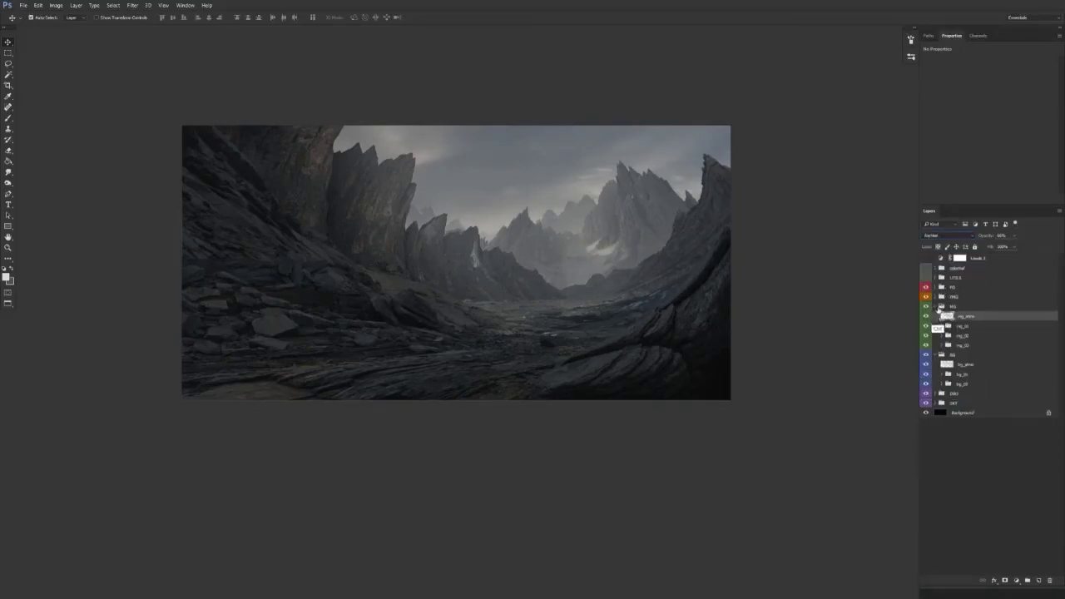
key("ctrl")
left_click(938, 306)
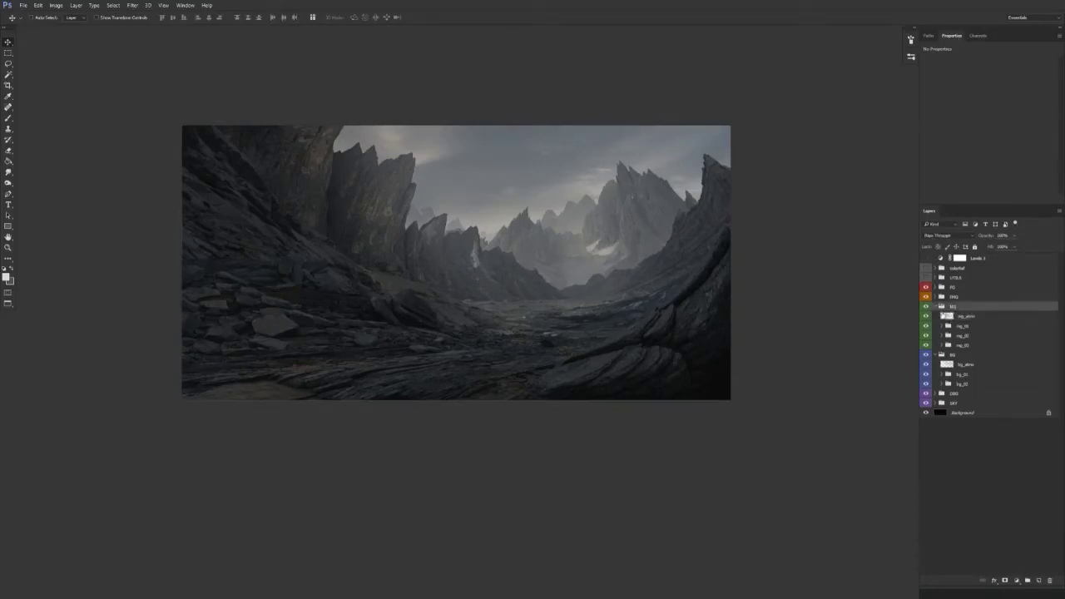
Step: Set the bg_atmo layer's blend mode to Lighten and collapse the BG and MG groups
left_click(966, 364)
left_click(941, 237)
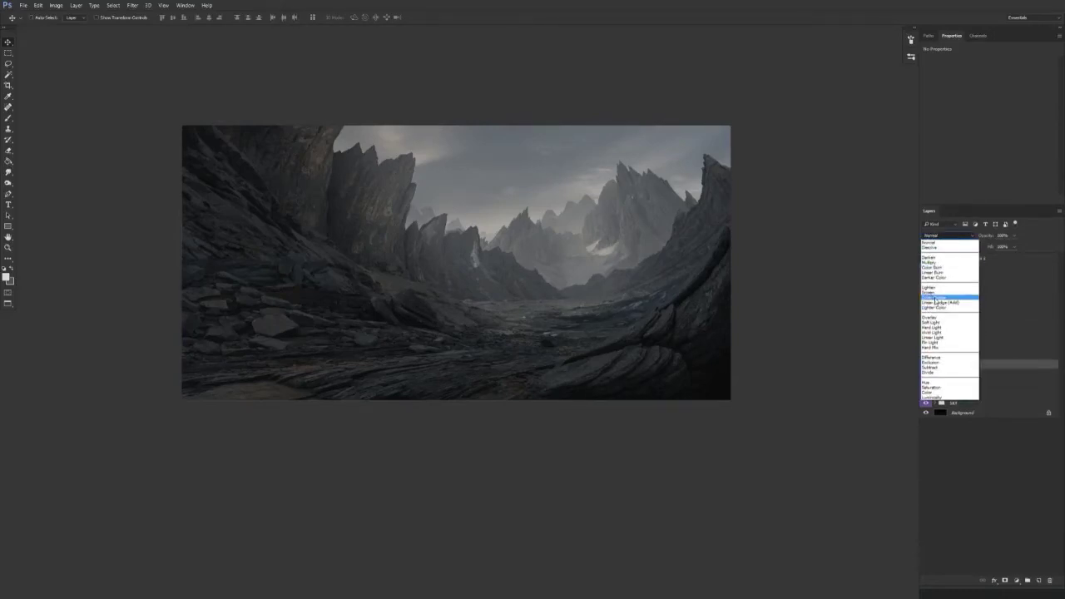
left_click(937, 295)
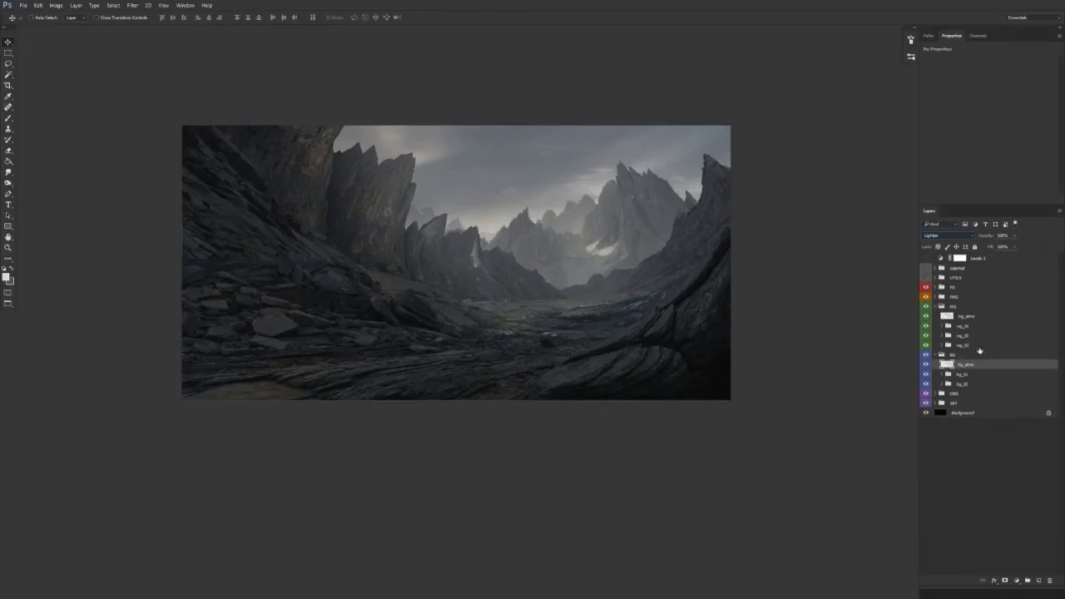
left_click(936, 354)
left_click(936, 306)
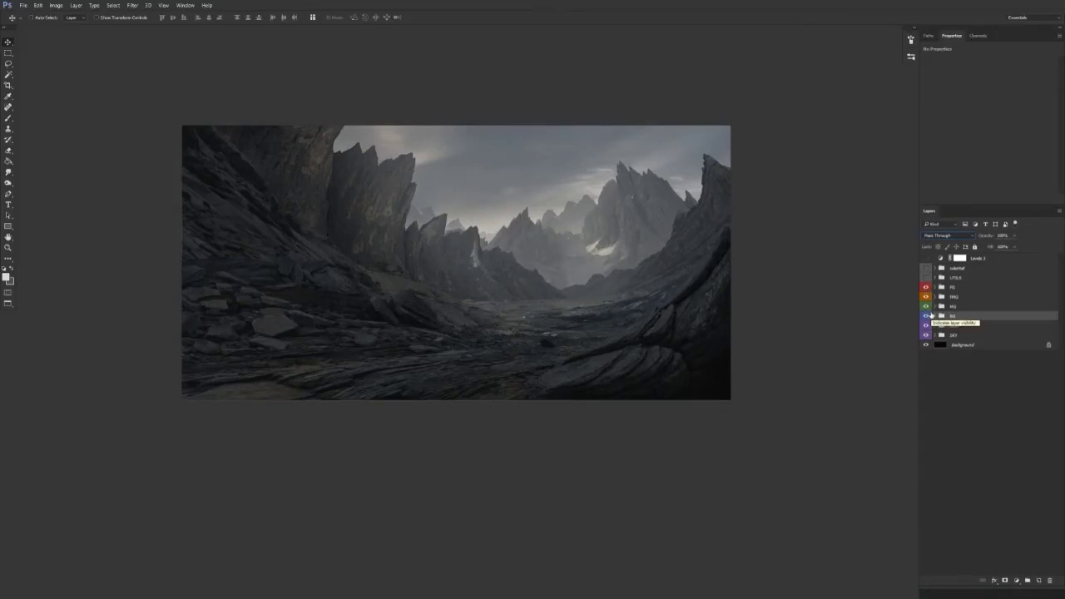
Step: Paint soft haze on the atmo layer inside mg_03 where the ridge meets the valley floor
left_click_drag(744, 373, 717, 386)
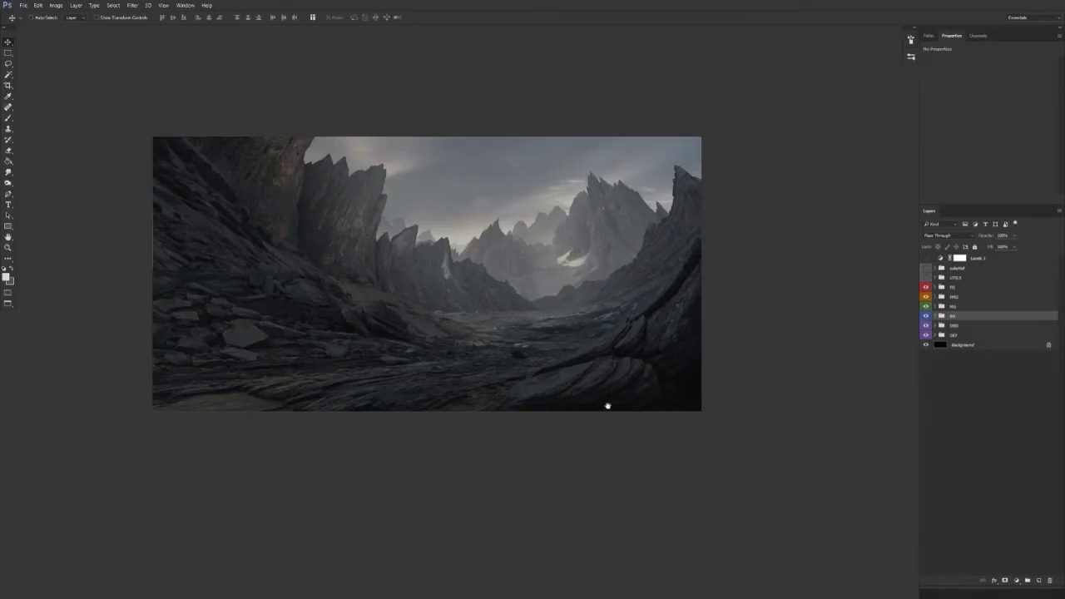
left_click_drag(707, 368, 719, 364)
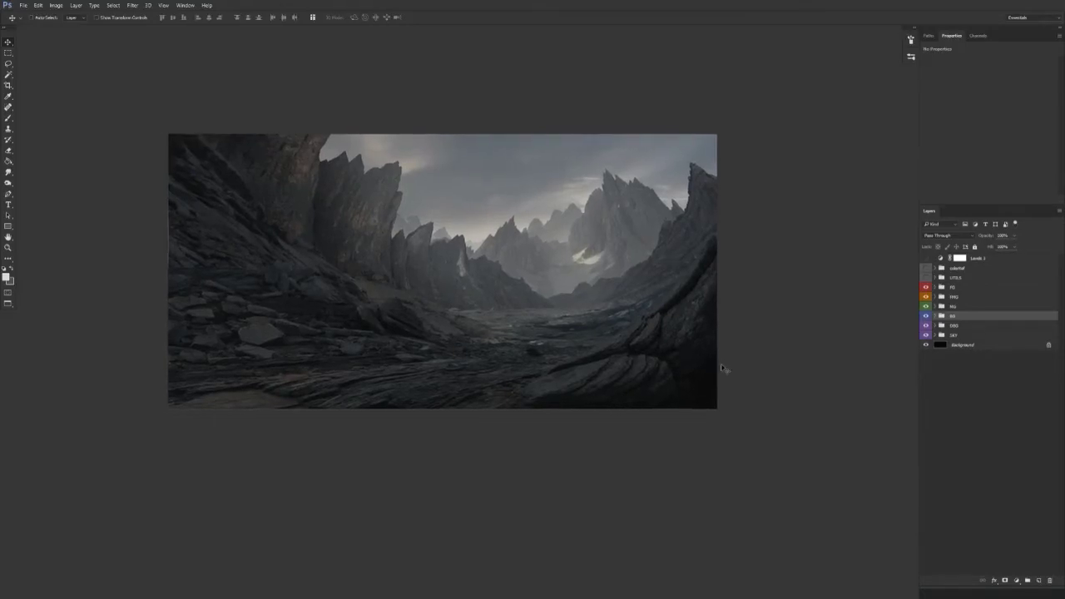
left_click(936, 307)
left_click(944, 345)
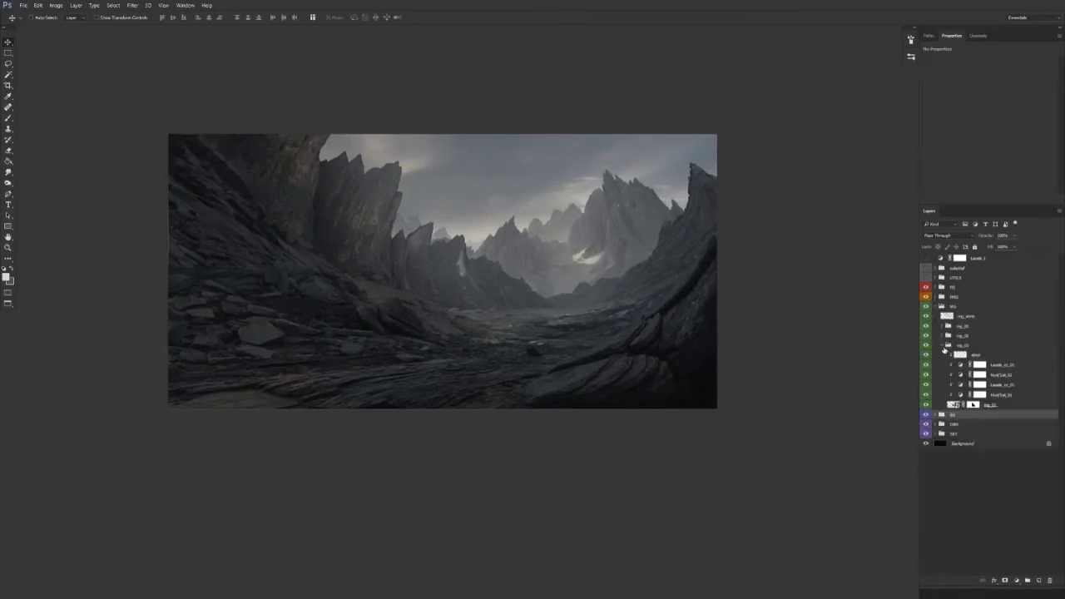
left_click(988, 356)
key("b")
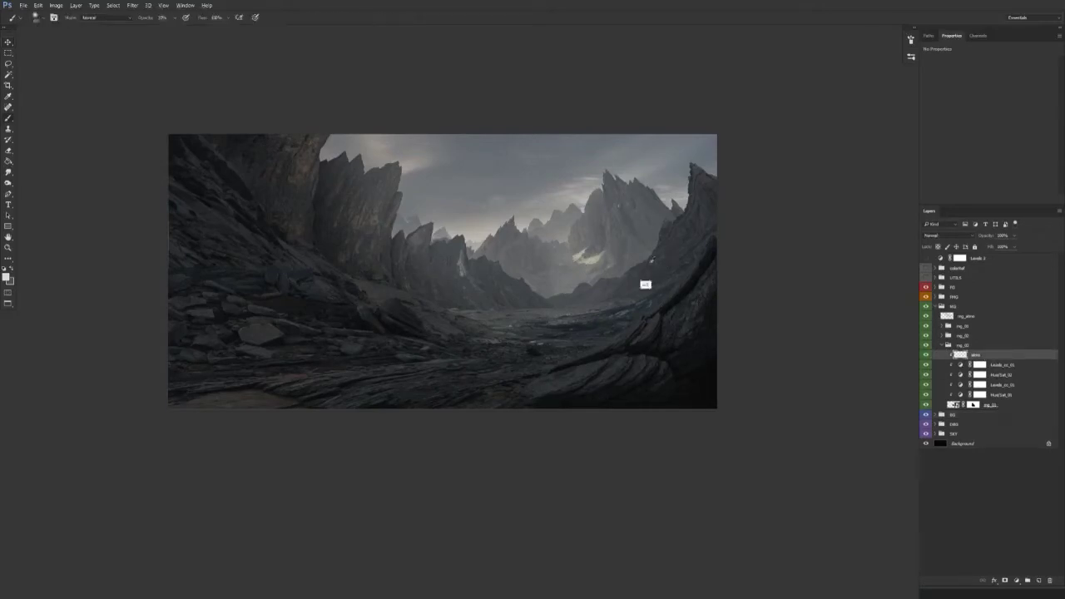
left_click_drag(586, 206, 479, 238)
left_click_drag(564, 307, 585, 316)
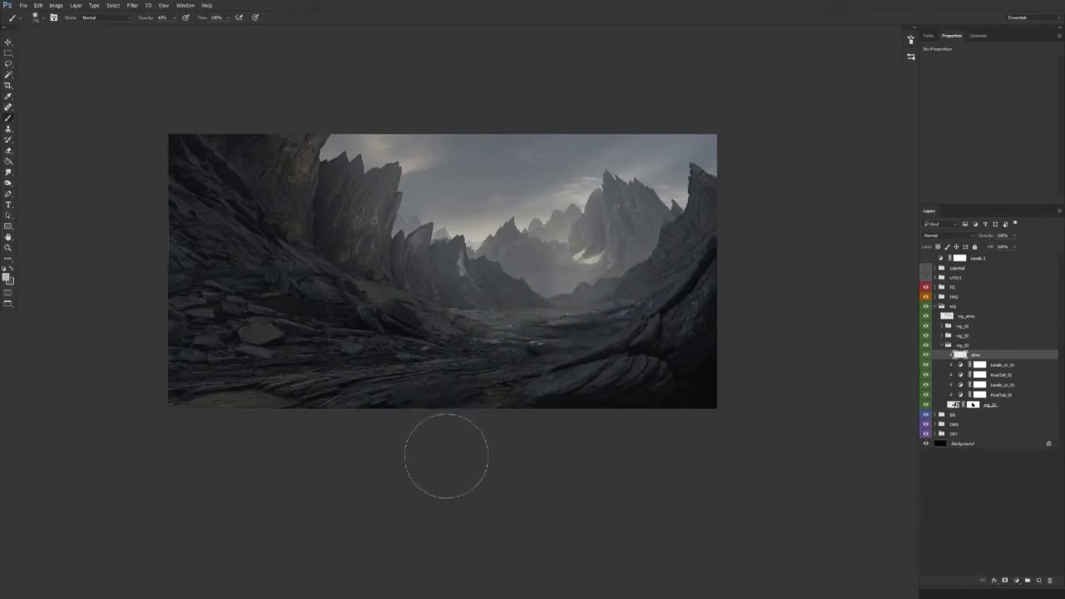
Step: Collapse the mg_03 and MG groups and expand the BG group
key("v")
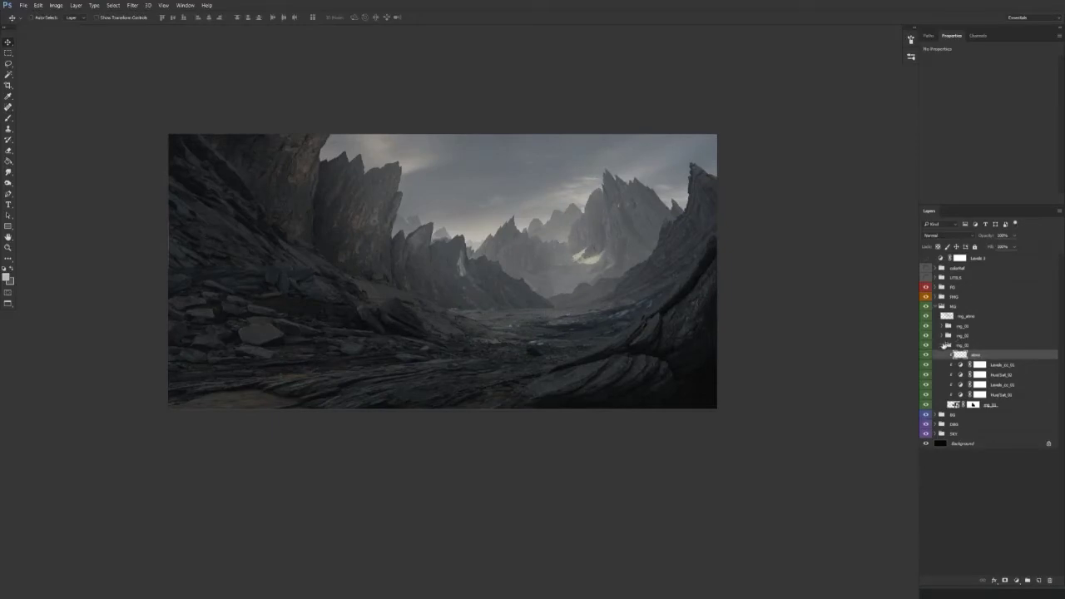
left_click(943, 345)
left_click(935, 306)
mouse_move(652, 435)
left_mouse_down()
mouse_move(675, 419)
mouse_move(662, 434)
left_mouse_up()
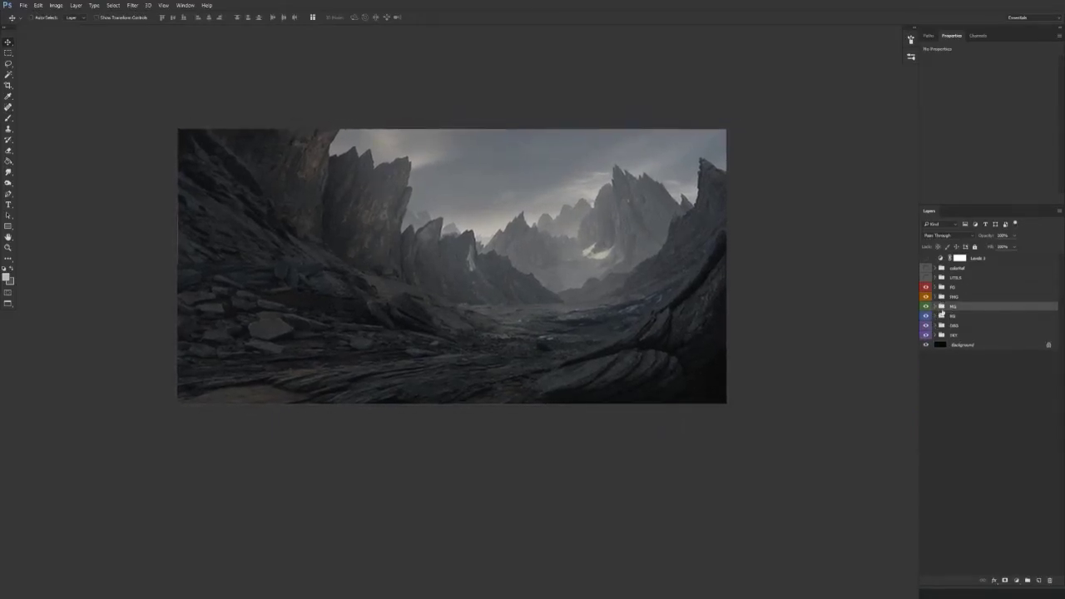
left_click(936, 317)
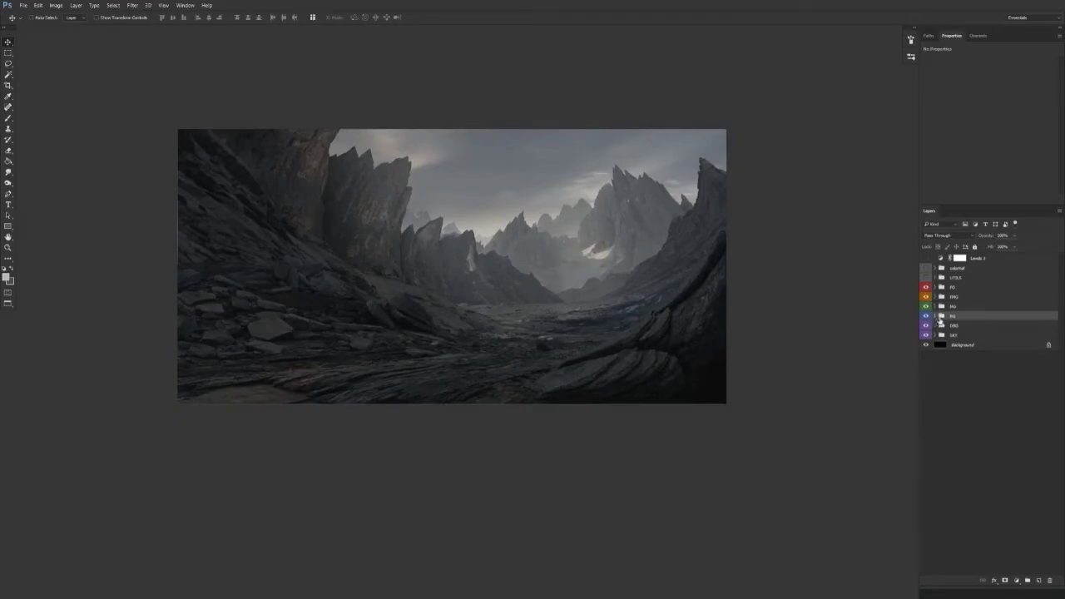
left_click(936, 317)
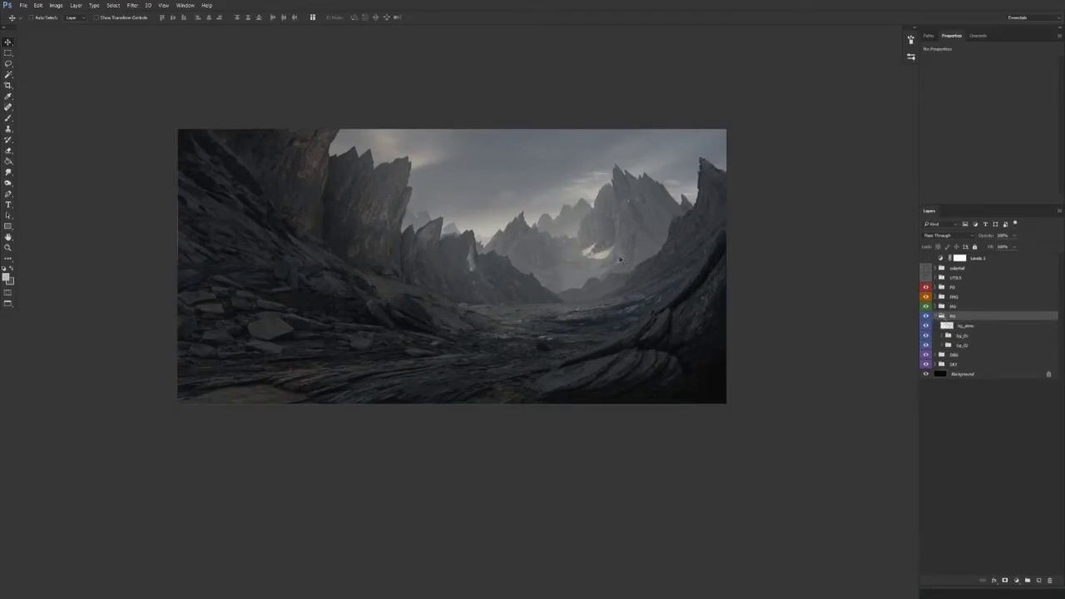
Step: Identify and expand the bg_01 group, adding a new layer above its atmo layer, clipped to the mountain image
left_click(926, 335)
left_click(926, 336)
left_click(943, 335)
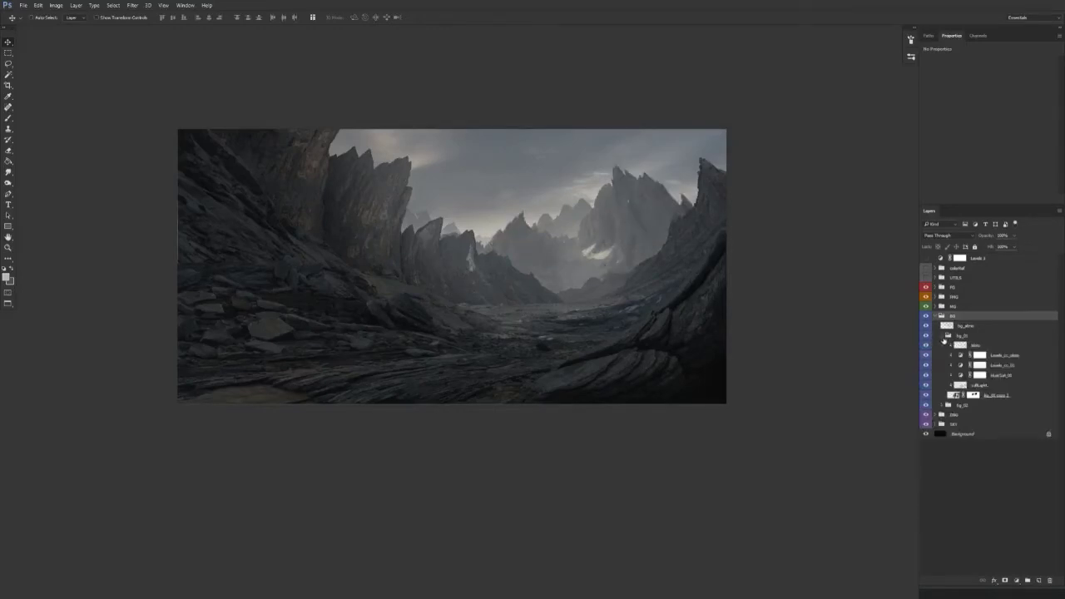
left_click(997, 346)
left_click(1040, 580)
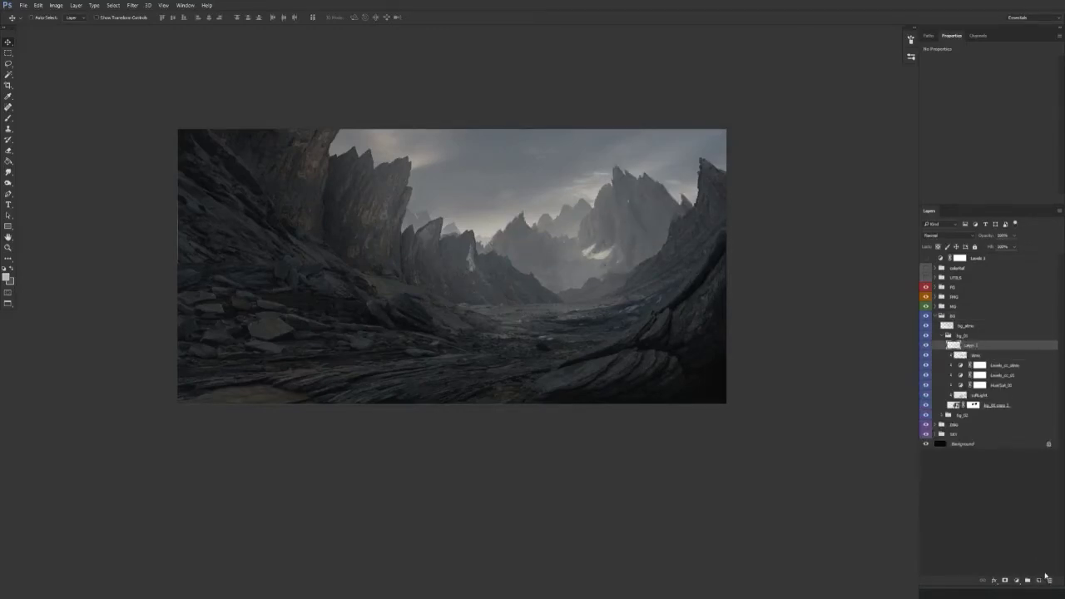
left_click(981, 350, "alt")
Step: Sample the bright sky color at the horizon and brush light strokes over the distant peaks and slopes on the new clipped layer
left_click_drag(559, 345, 515, 376)
key("b")
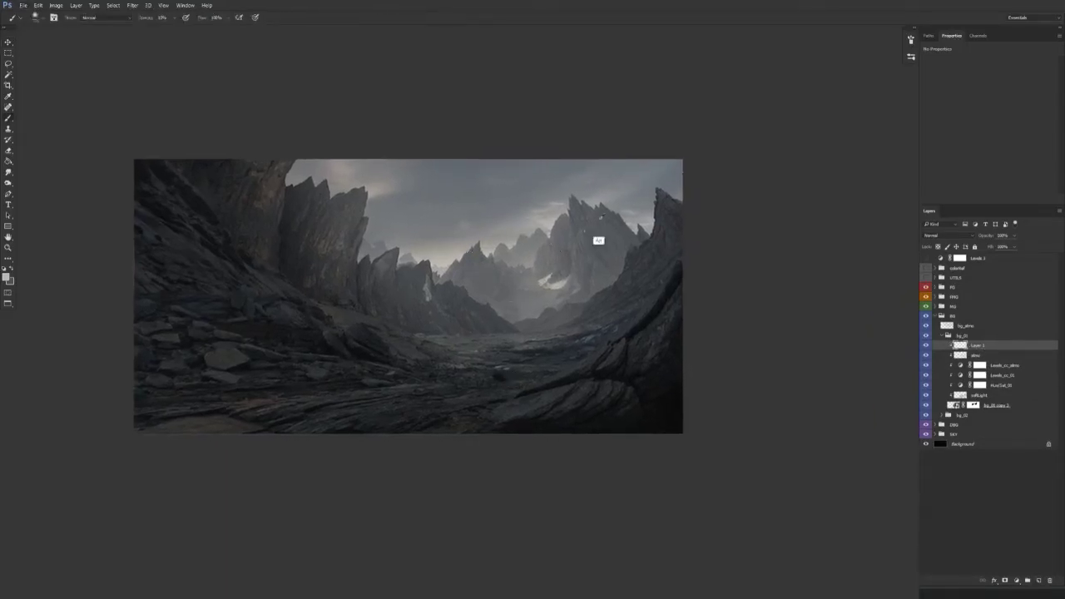
left_click(444, 263, "alt")
mouse_move(553, 286)
left_mouse_down()
mouse_move(523, 296)
mouse_move(516, 286)
left_mouse_up()
mouse_move(481, 245)
left_mouse_down()
mouse_move(448, 268)
mouse_move(473, 246)
mouse_move(458, 294)
left_mouse_up()
mouse_move(580, 198)
left_mouse_down()
mouse_move(579, 265)
mouse_move(565, 250)
mouse_move(573, 235)
mouse_move(592, 249)
mouse_move(566, 294)
left_mouse_up()
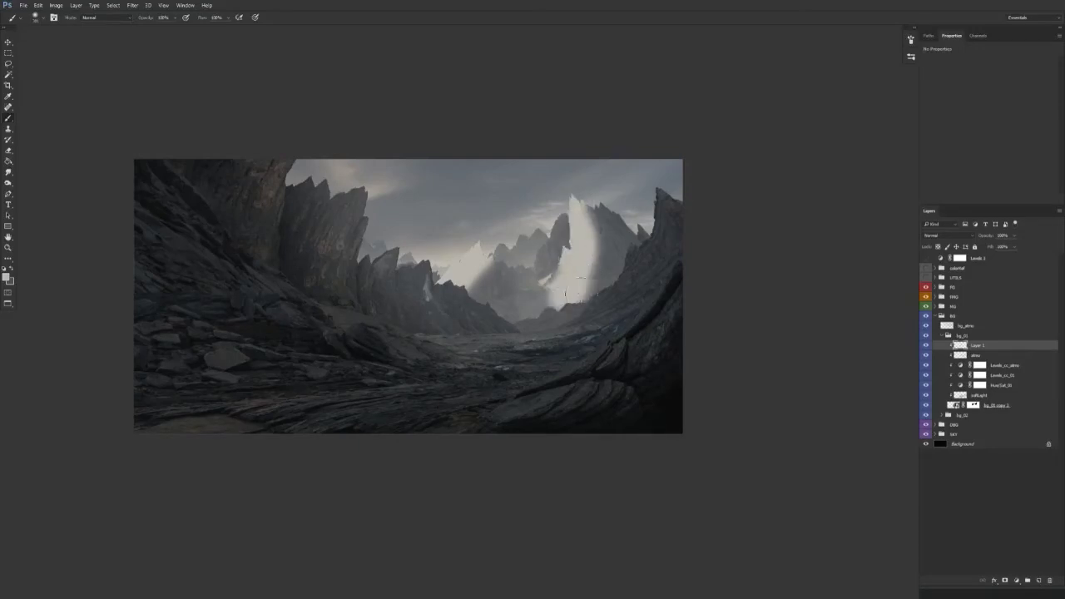
left_click_drag(628, 252, 615, 257)
left_click_drag(598, 205, 638, 238)
Step: In the new layer's blending options, raise the Underlying Layer's dark Blend If limit so the light paint covers only brighter rock
right_click(979, 348)
left_click(889, 215)
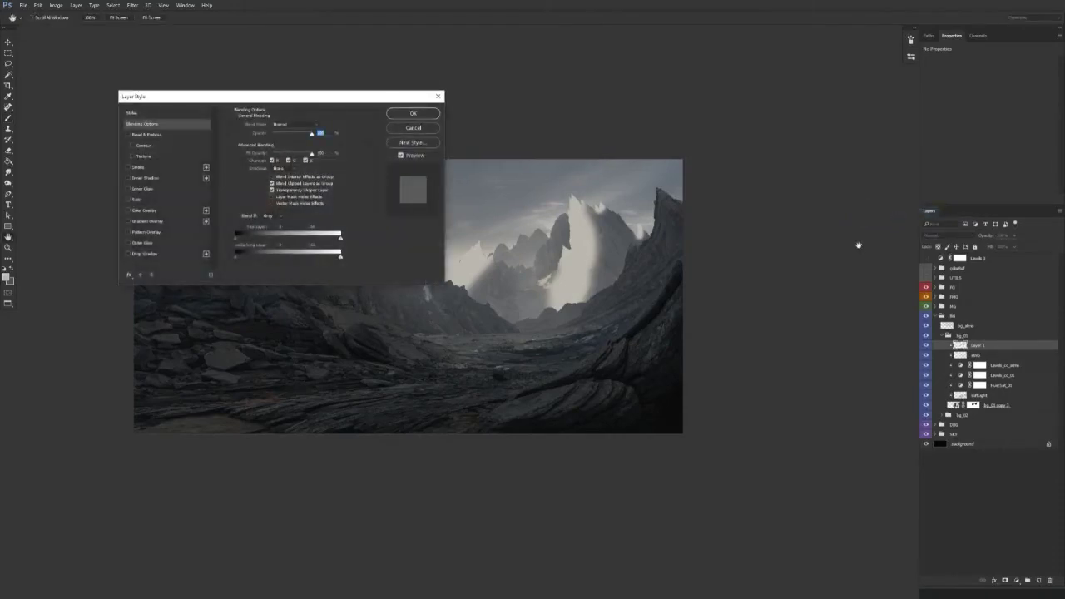
left_click_drag(341, 259, 259, 262)
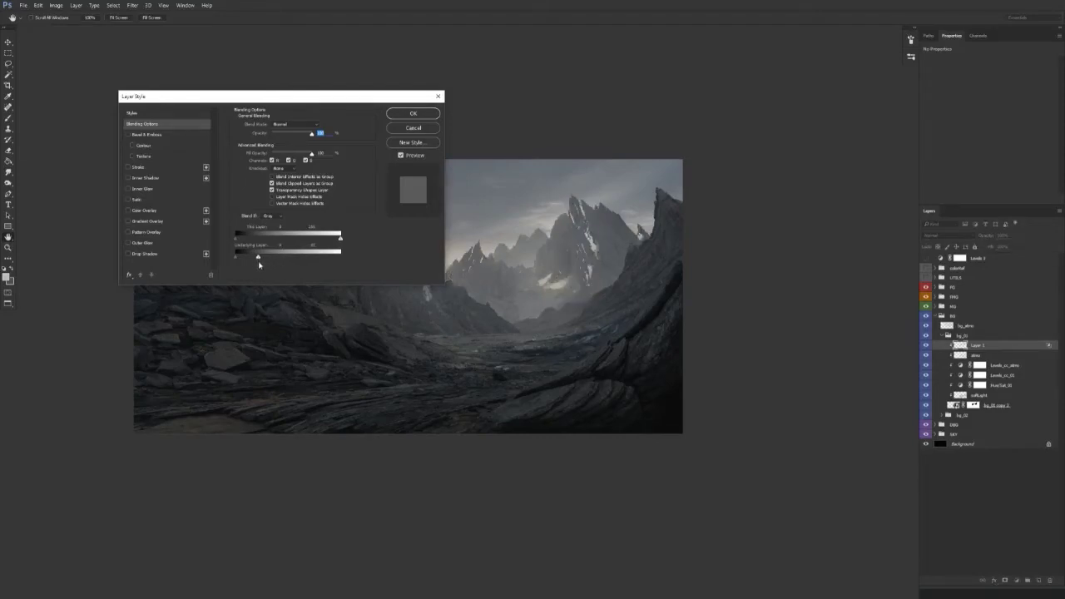
left_click_drag(259, 262, 399, 283)
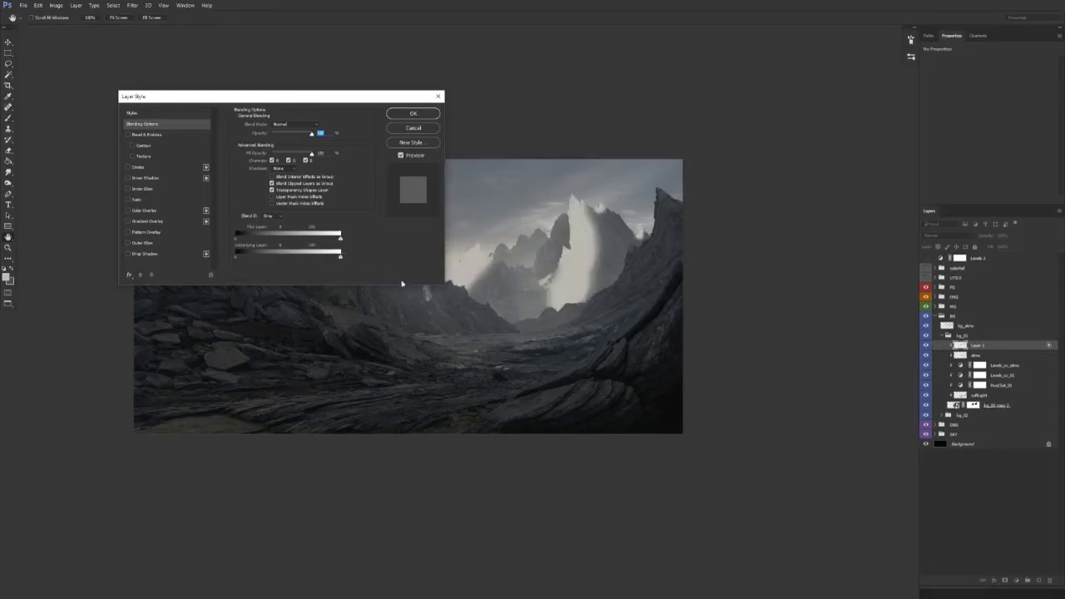
left_click_drag(239, 259, 267, 261)
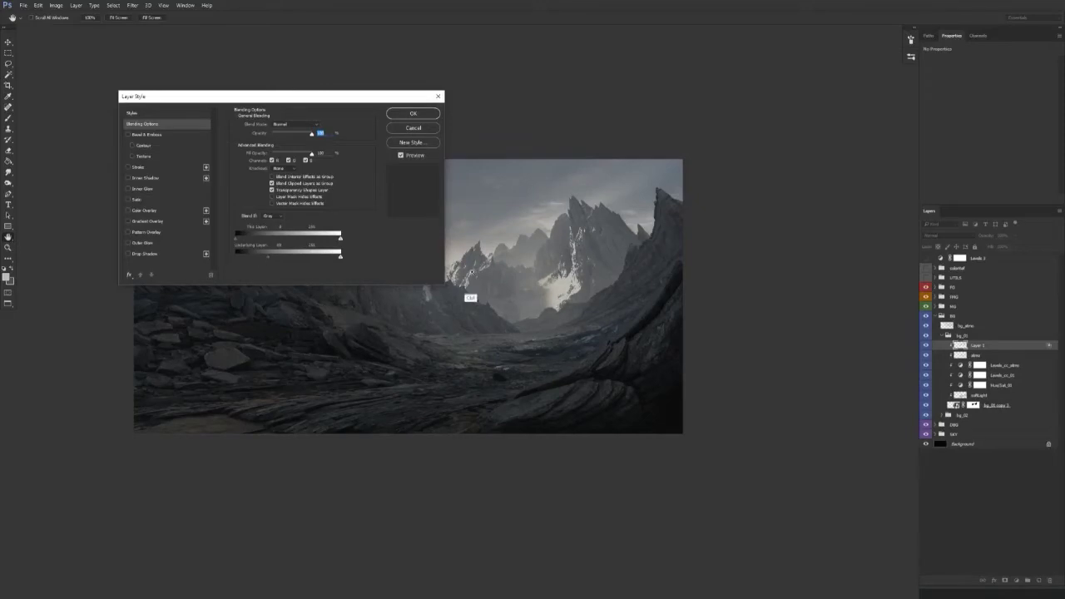
left_click_drag(548, 299, 582, 303)
left_click_drag(551, 338, 618, 334)
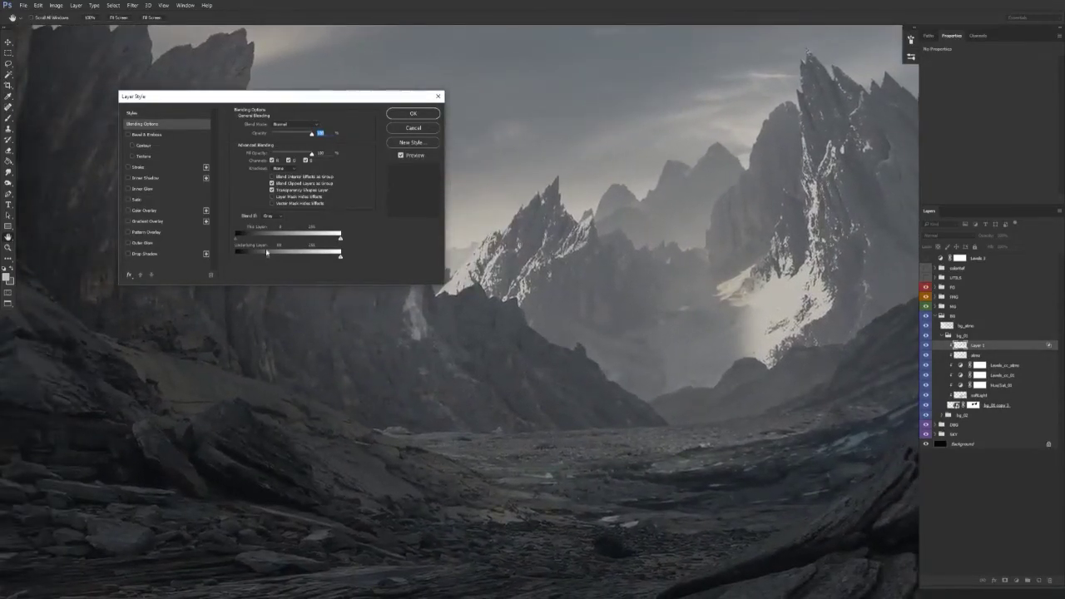
Step: Split and adjust Layer 1's Blend If shadow sliders for the underlying layer so the painted highlights fade softly into the mountains
mouse_move(267, 261)
left_mouse_down()
mouse_move(258, 263)
mouse_move(282, 260)
mouse_move(270, 259)
left_mouse_up()
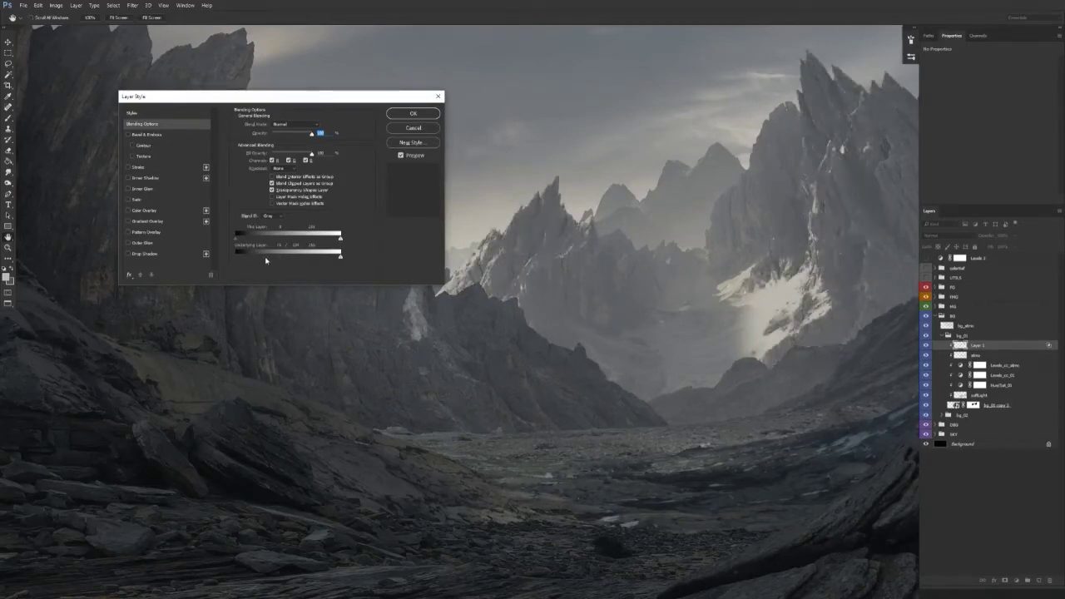
left_click_drag(285, 259, 282, 258)
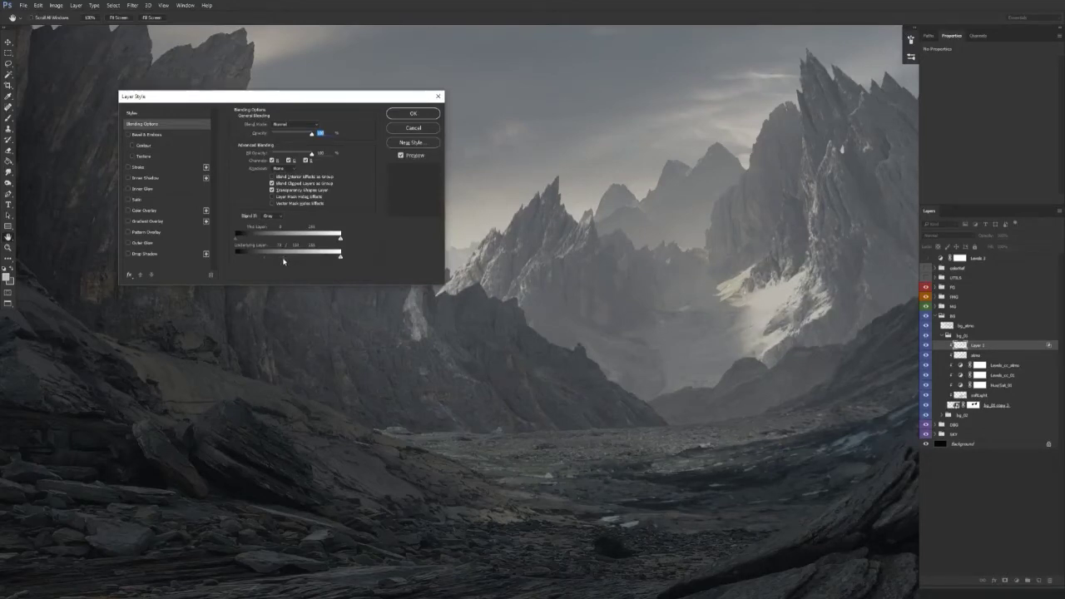
key("Return")
left_click_drag(607, 419, 476, 422)
key("v")
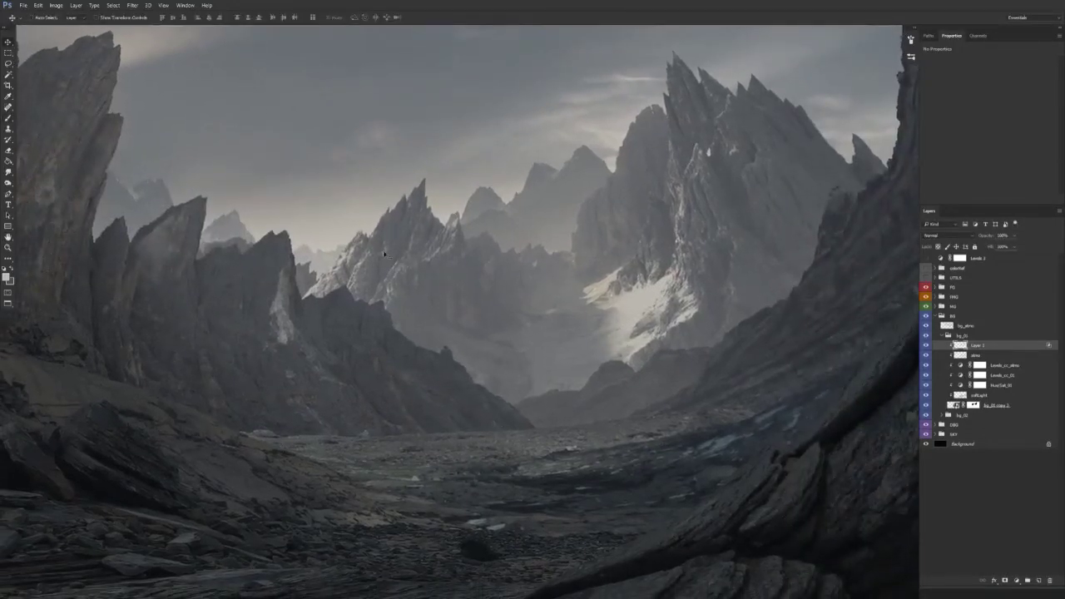
Step: Try the Soft Light blend mode on Layer 1 and compare the image with the layer hidden and shown
left_click(945, 235)
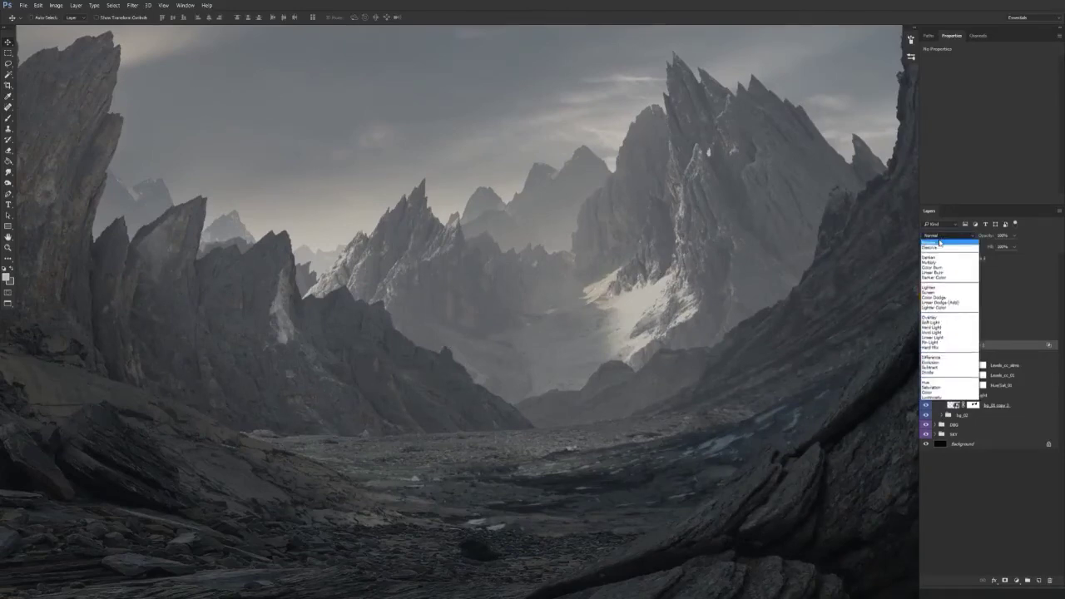
left_click(940, 326)
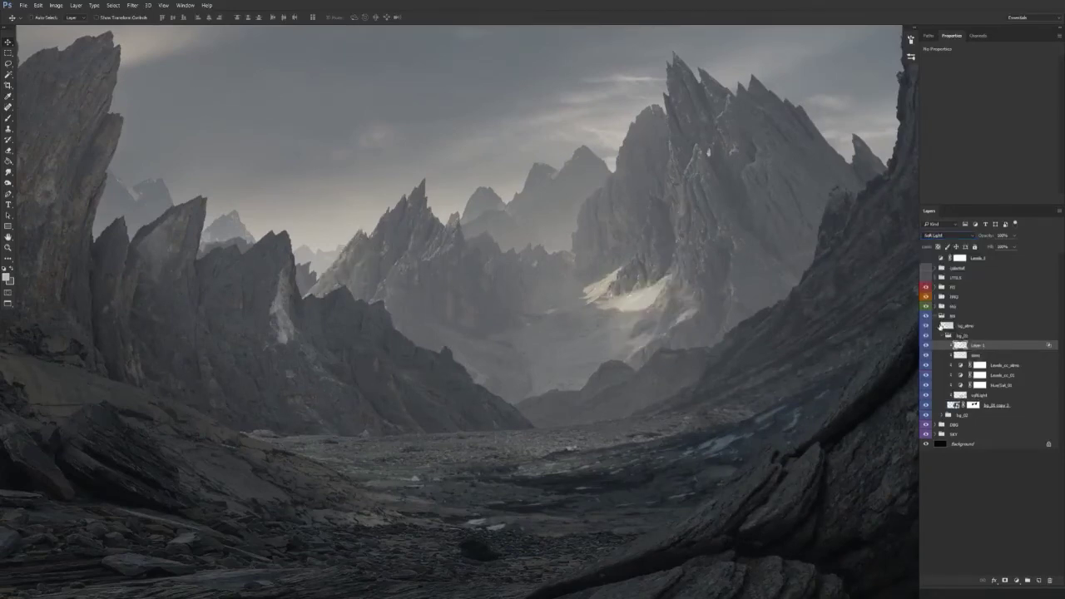
left_click(926, 347)
left_click(926, 346)
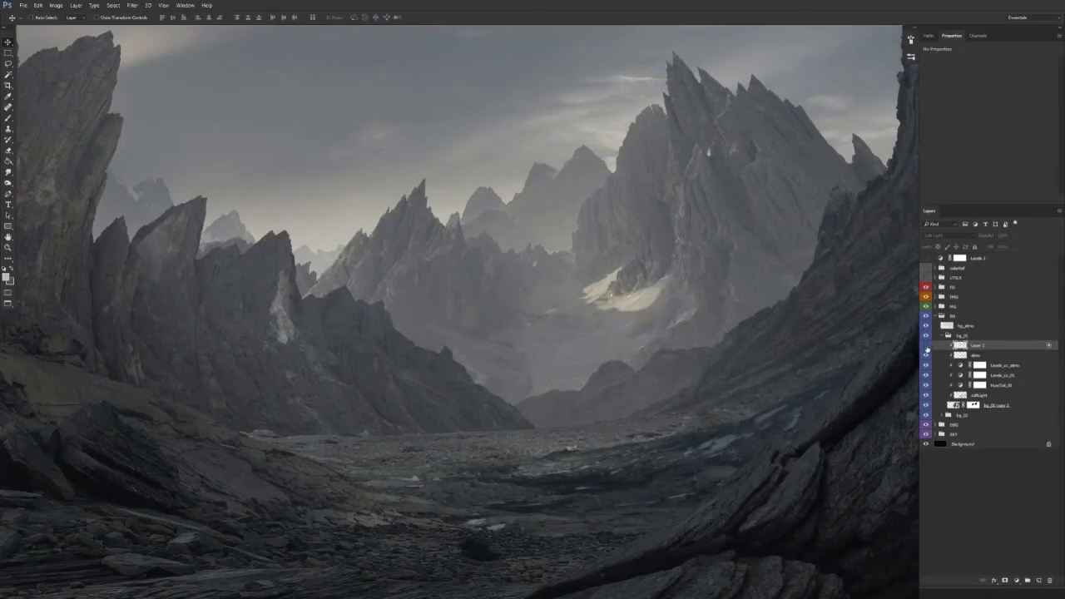
left_click(926, 347)
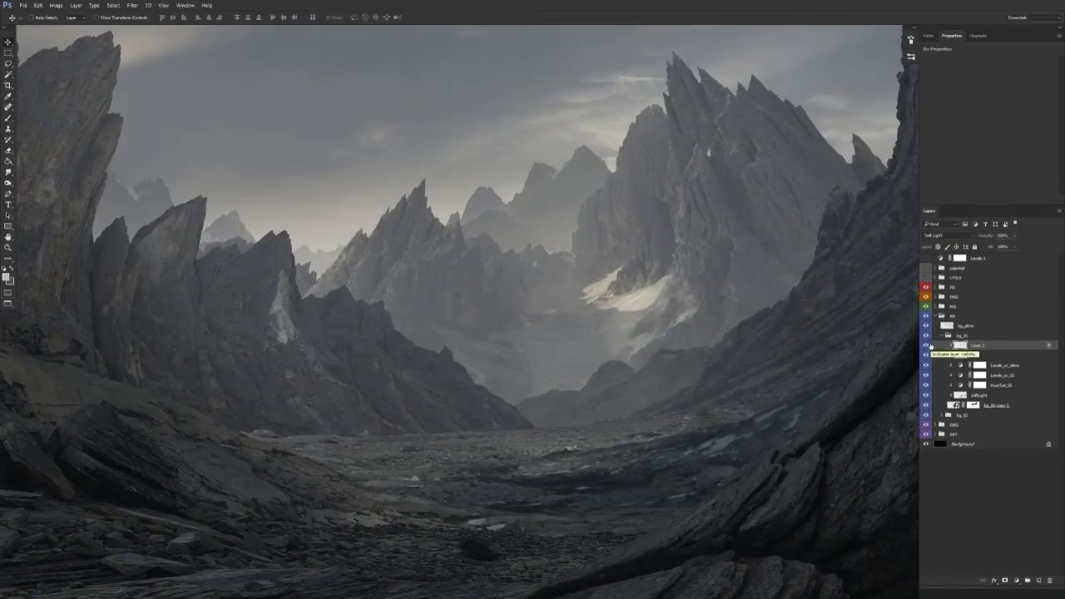
Step: Set Layer 1's blend mode to Screen and lower its opacity to soften the mountain highlights
left_click(948, 236)
left_click(941, 293)
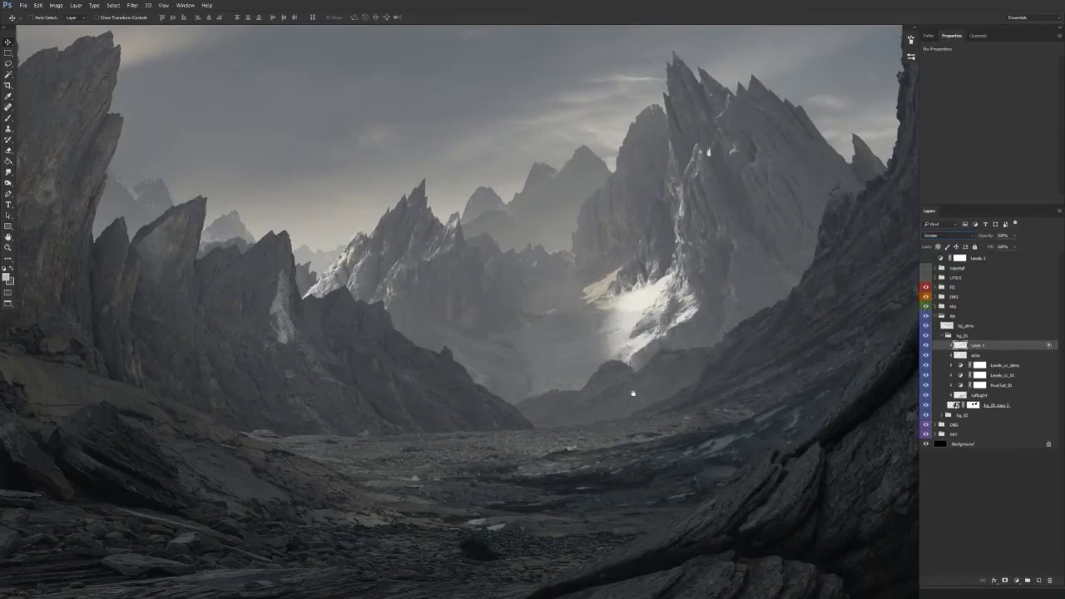
left_click_drag(633, 392, 567, 404)
key("5")
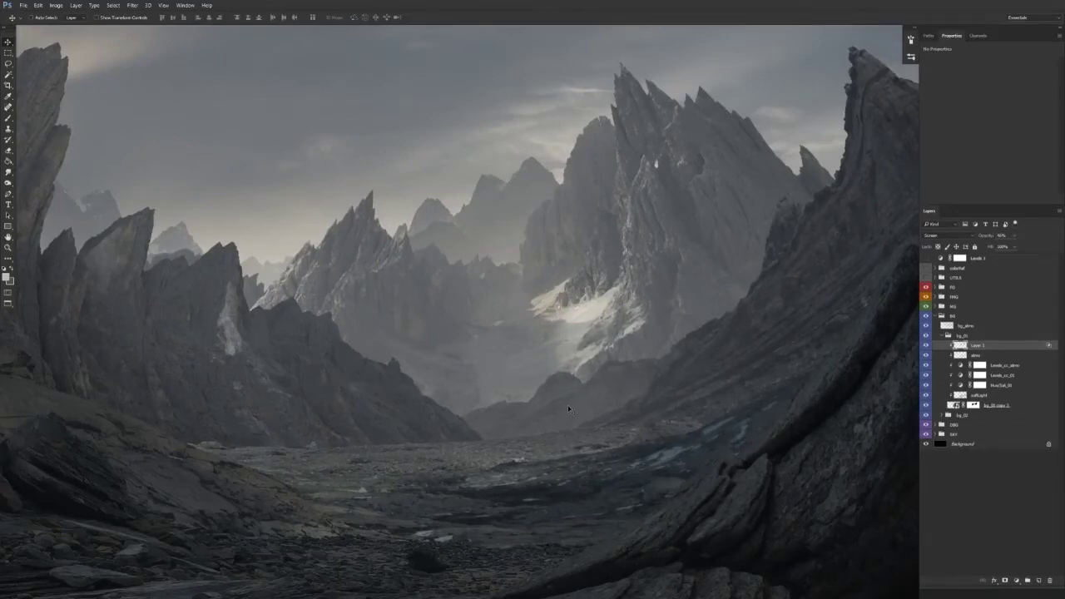
key("6")
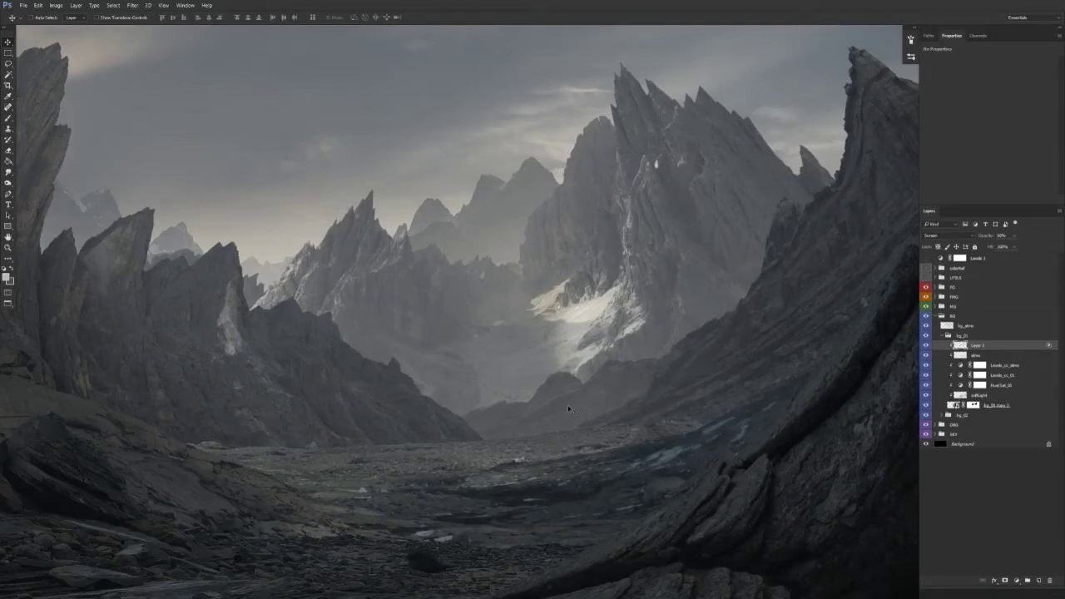
Step: Fit the whole painting in view and show the mountain reference photo from the colorRef group
left_click_drag(569, 409, 683, 416)
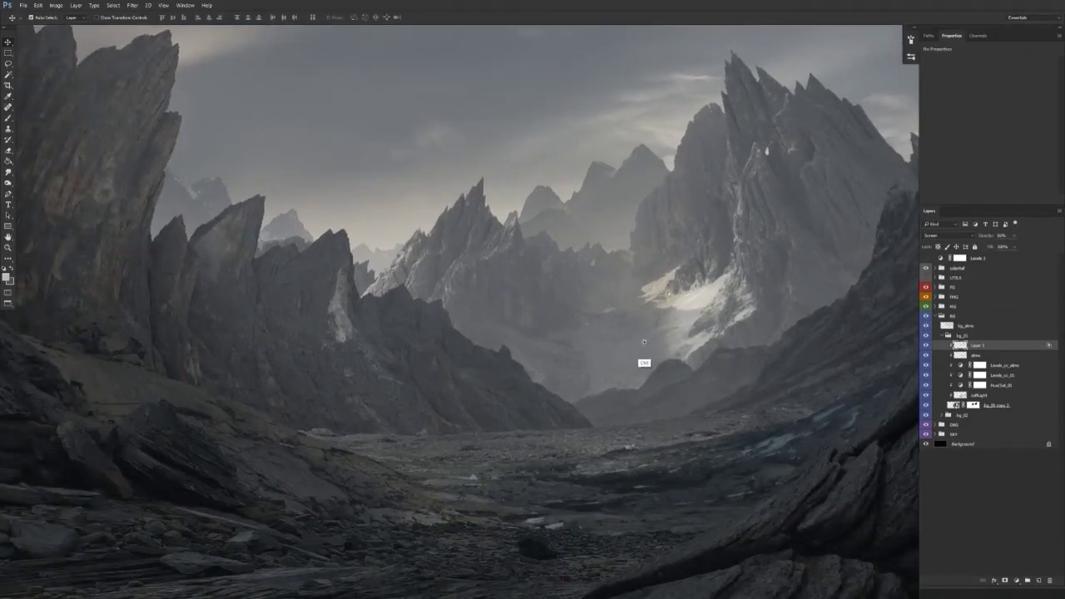
key("ctrl+0")
left_click_drag(610, 419, 658, 373)
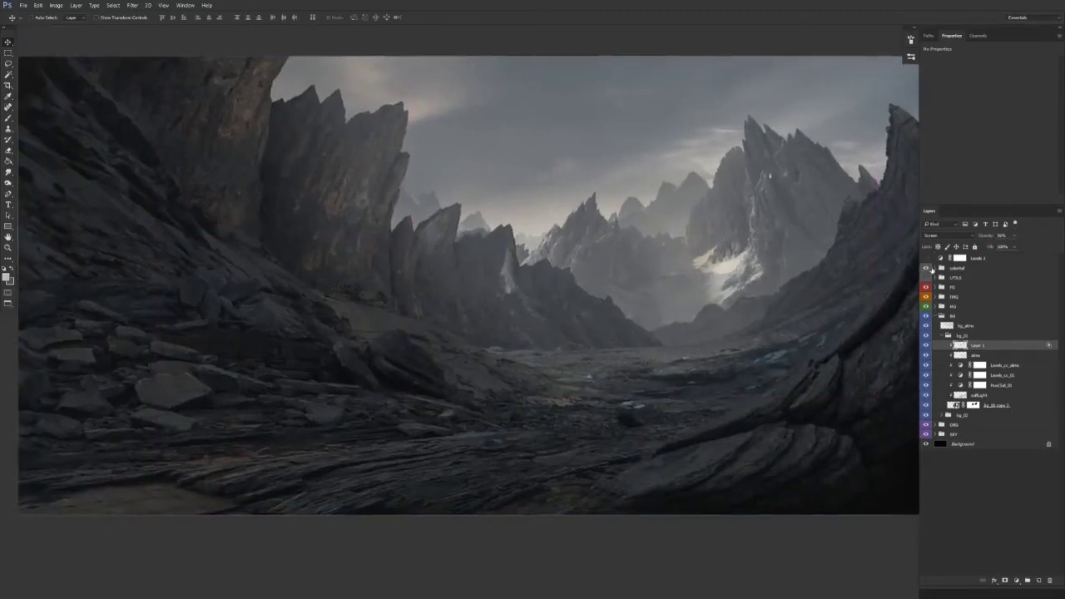
left_click(935, 268)
left_click(926, 278)
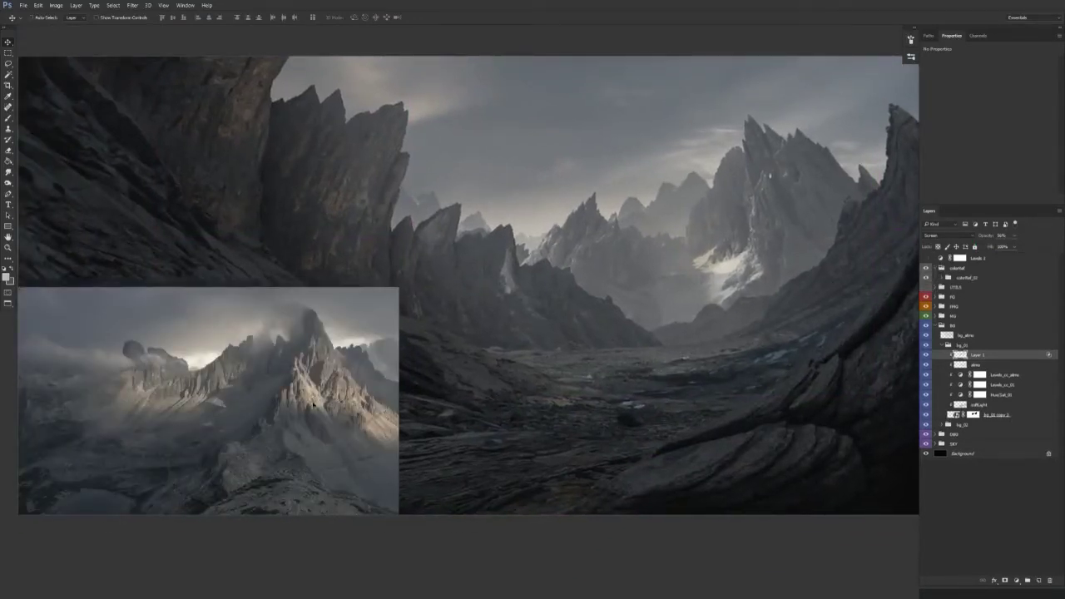
left_click_drag(393, 409, 373, 421)
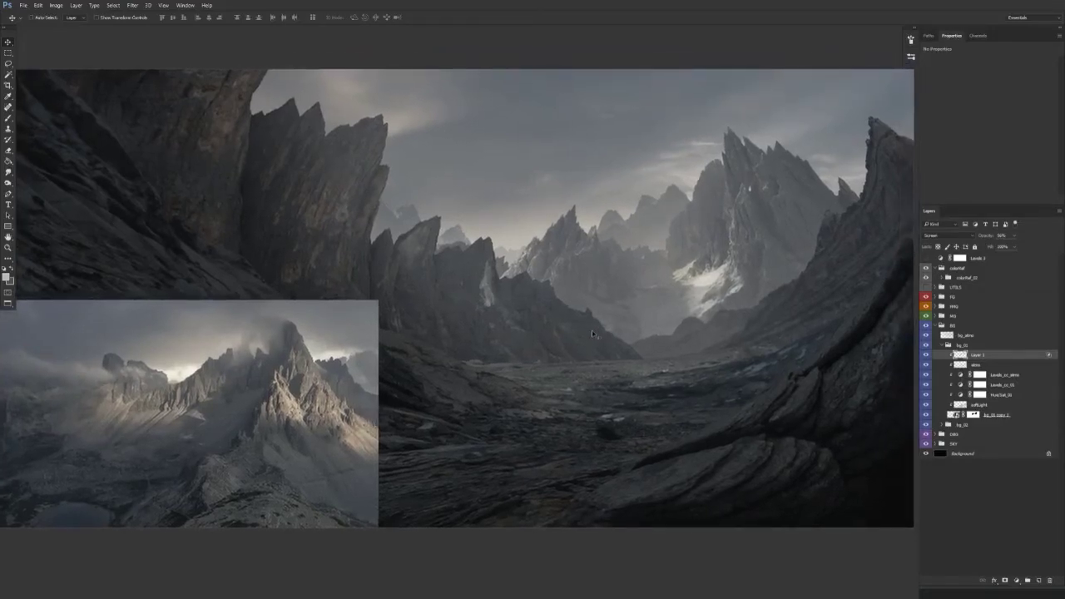
Step: Apply Levels to Layer 1, adjusting individual colour channels to bring the highlights closer to the reference photo's warm light
key("ctrl+l")
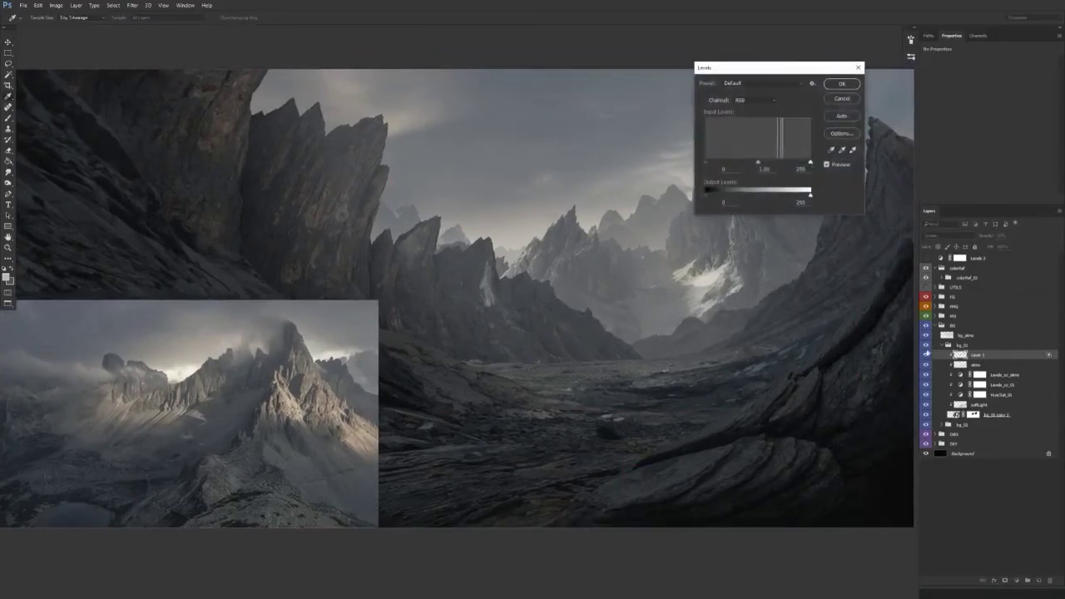
left_click(754, 99)
left_click(745, 112)
mouse_move(758, 162)
left_mouse_down()
mouse_move(747, 164)
mouse_move(764, 164)
left_mouse_up()
left_click(741, 101)
left_click(749, 126)
key("Return")
left_click_drag(570, 402, 538, 400)
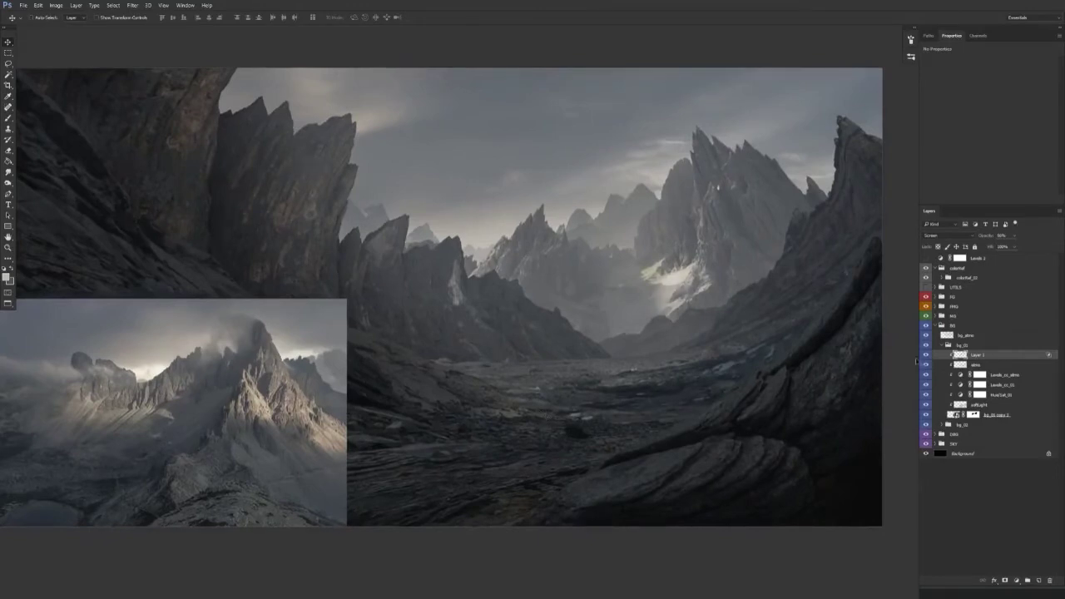
Step: Compare Layer 1 hidden and shown, and softly erase its highlights around the snowy slope below the main peak
left_click(926, 357)
left_click(926, 356)
key("e")
mouse_move(685, 288)
left_mouse_down()
mouse_move(656, 295)
mouse_move(651, 285)
mouse_move(656, 310)
left_mouse_up()
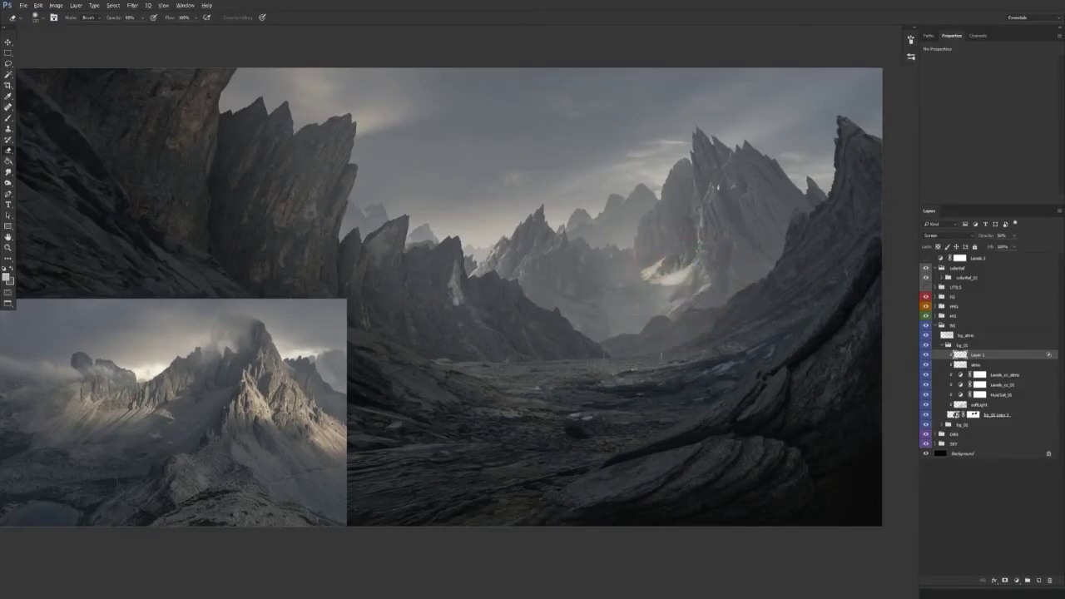
Step: Resize the soft brush and sample a warm highlight colour from the sunlit rock in the reference photo
key("b")
left_click_drag(665, 192, 697, 199)
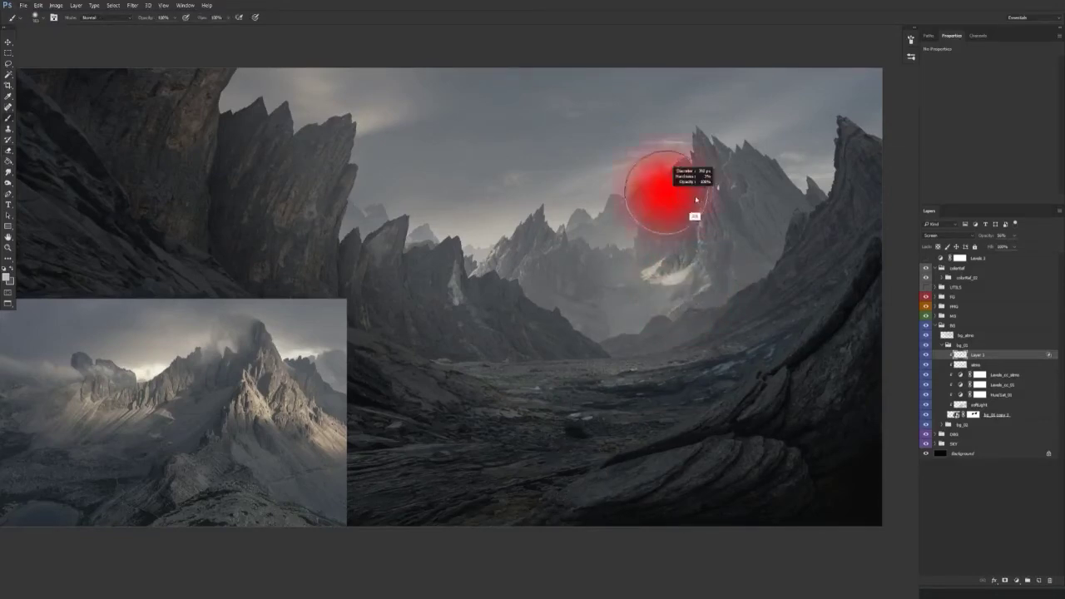
left_click(264, 400, "alt")
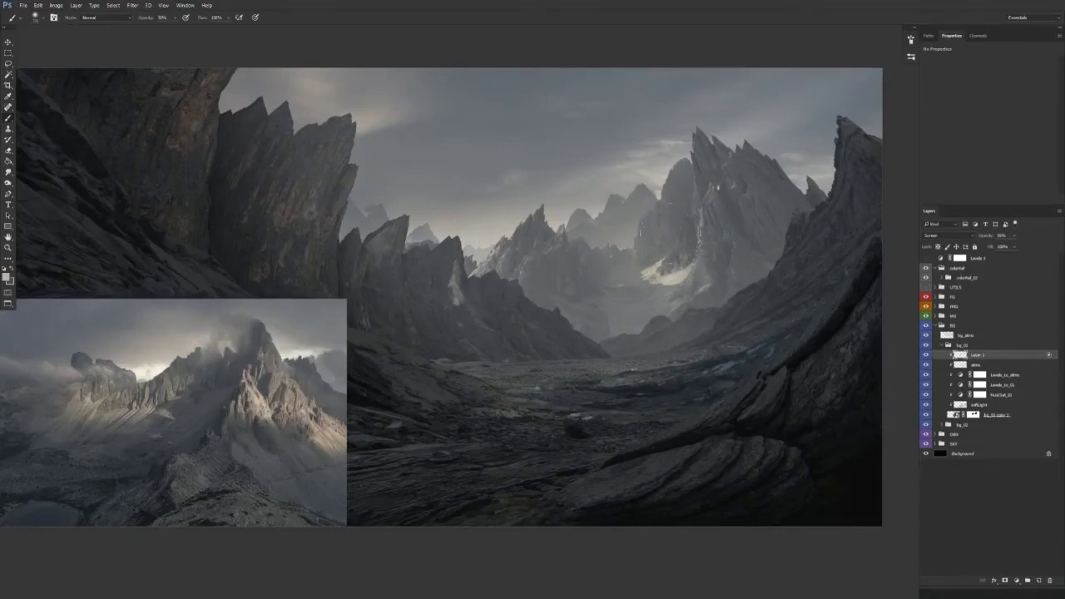
Step: Rename the highlight layer as add_highlights
double_click(978, 355)
type("soil_highlights")
key("Return")
key("v")
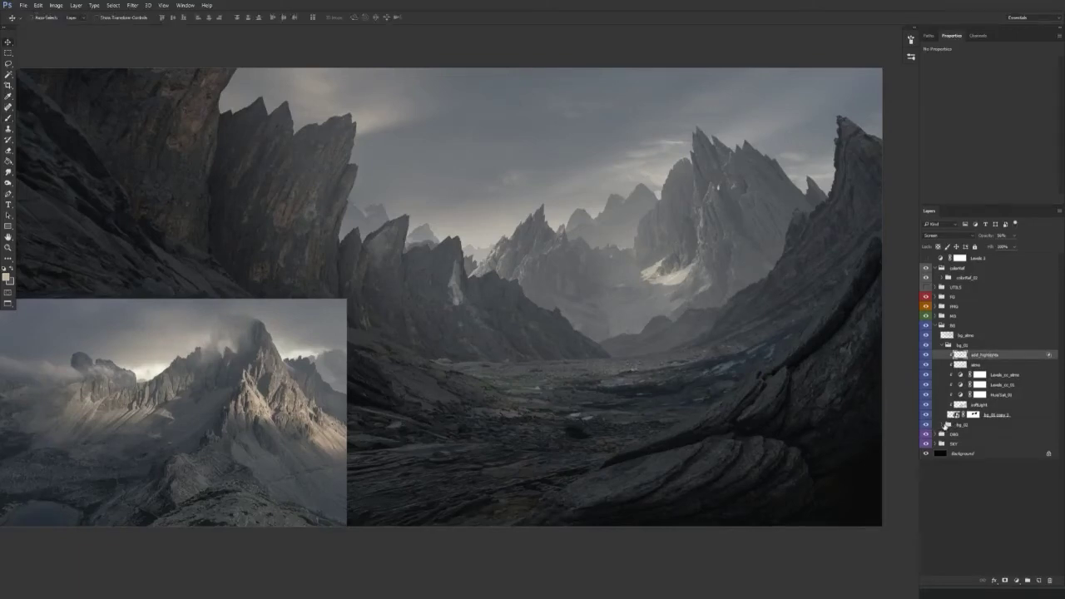
left_click_drag(713, 462, 680, 452)
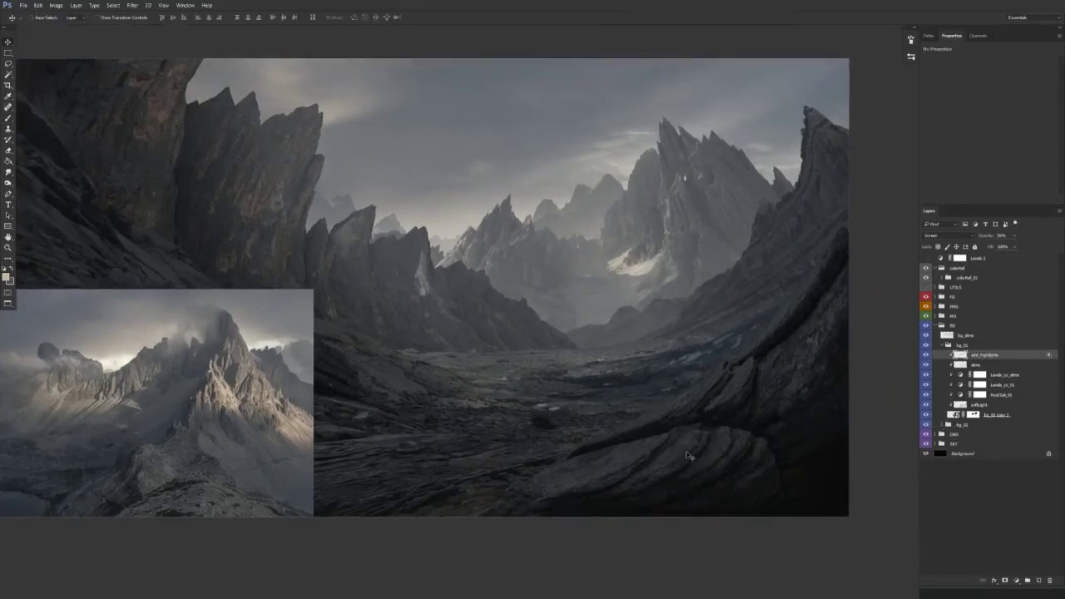
Step: Collapse the BG group, check its visibility, and expand the MG group and its lowest subgroup
left_click(942, 345)
left_click(936, 325)
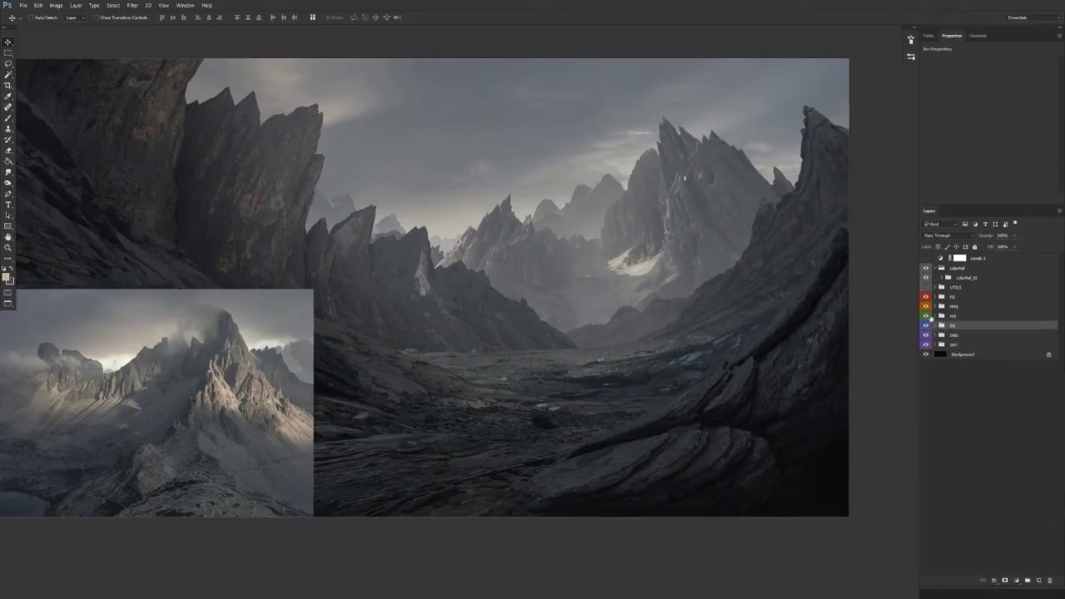
left_click(926, 325)
left_click(926, 324)
left_click(936, 316)
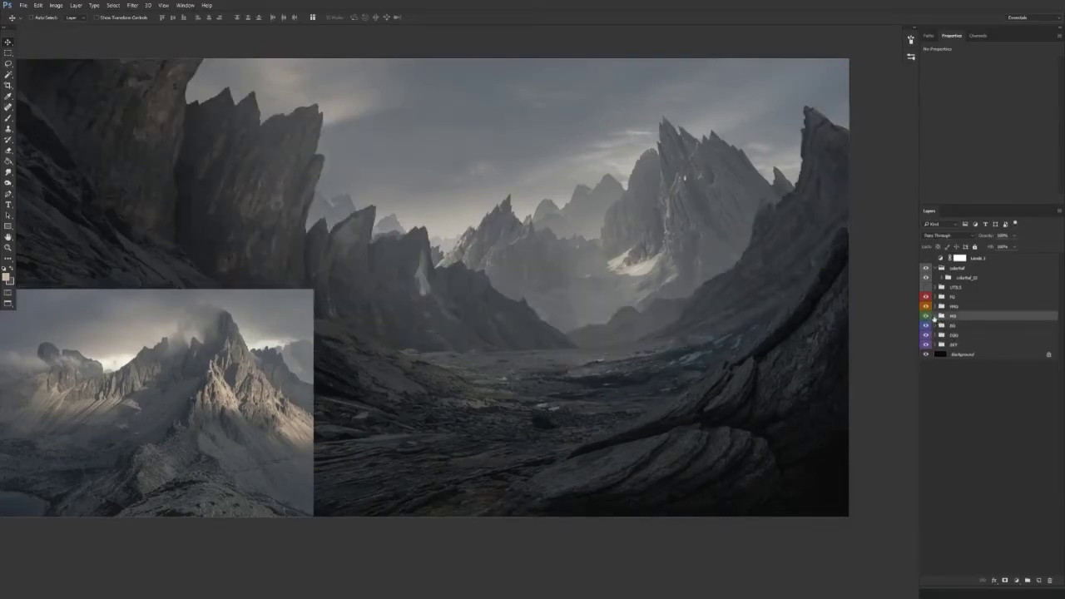
left_click(935, 316)
left_click(943, 355)
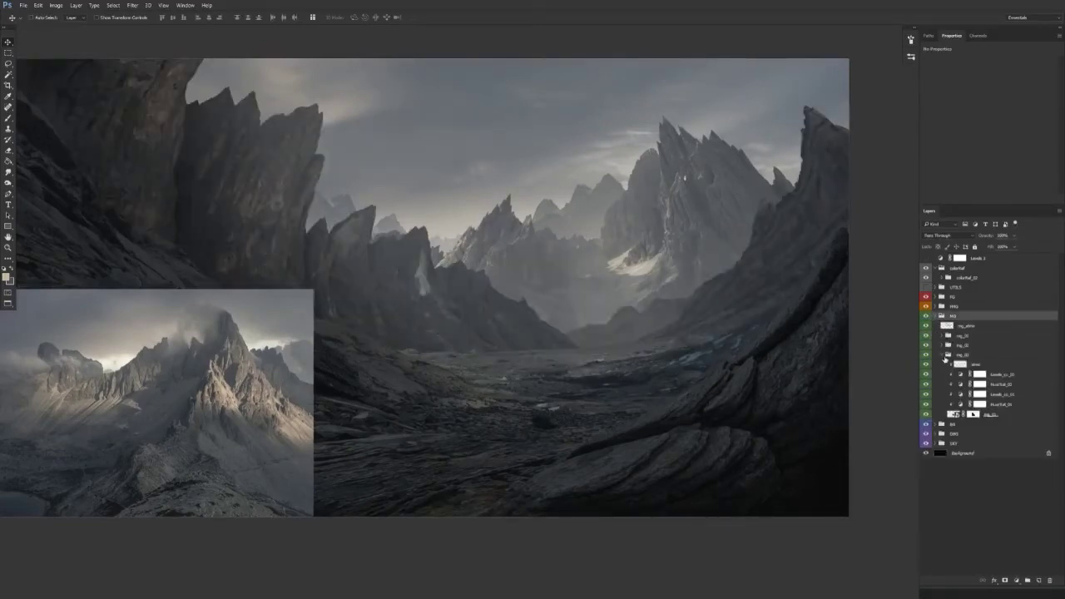
left_click(1001, 374)
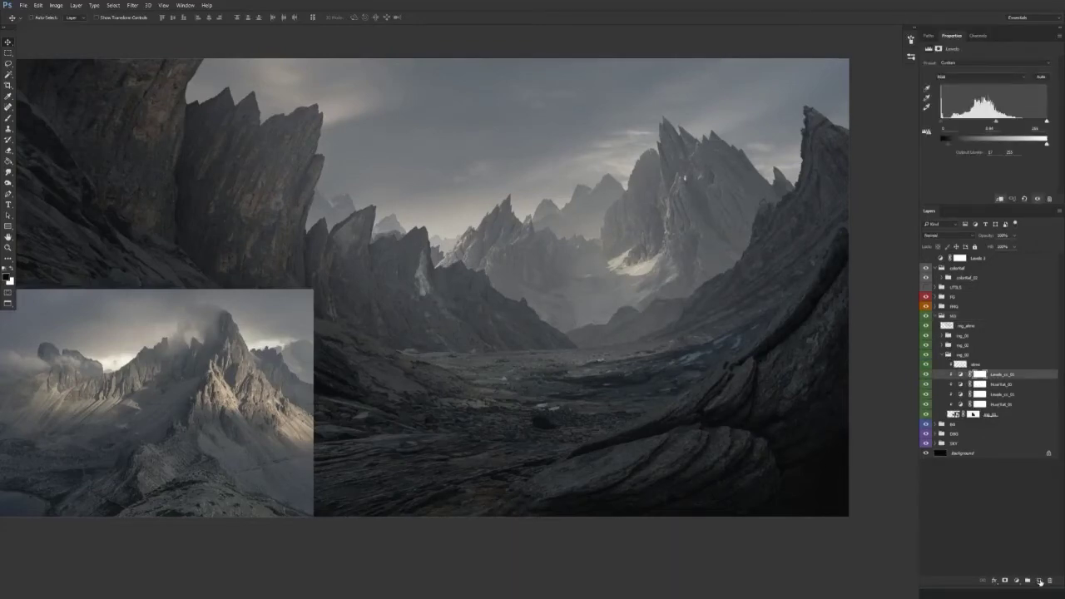
left_click(1039, 581)
left_click(997, 364, "ctrl")
left_click(979, 366, "ctrl")
left_click(927, 365)
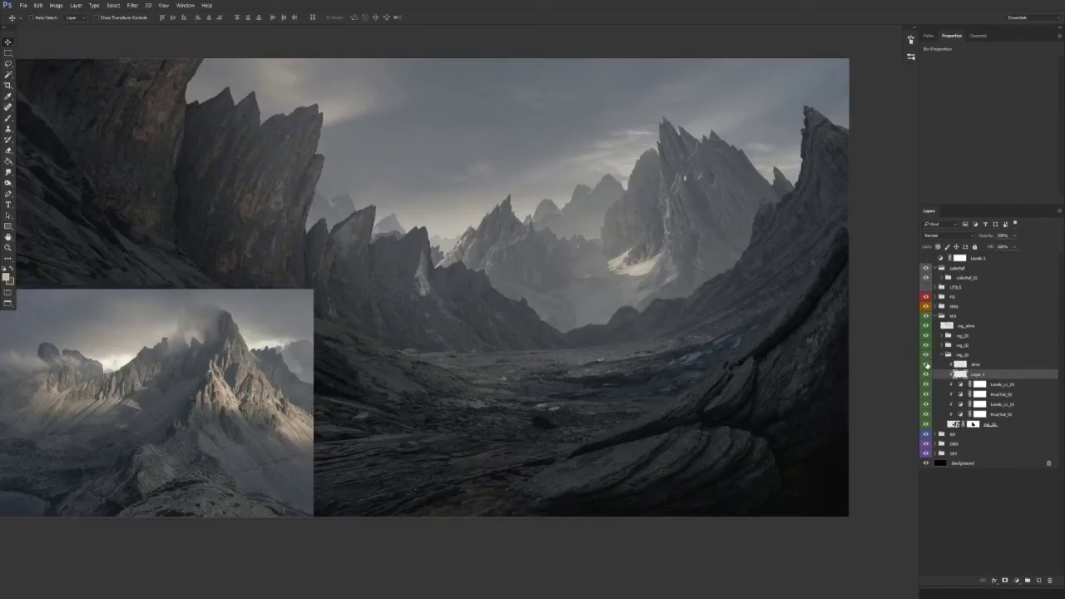
left_click(927, 365)
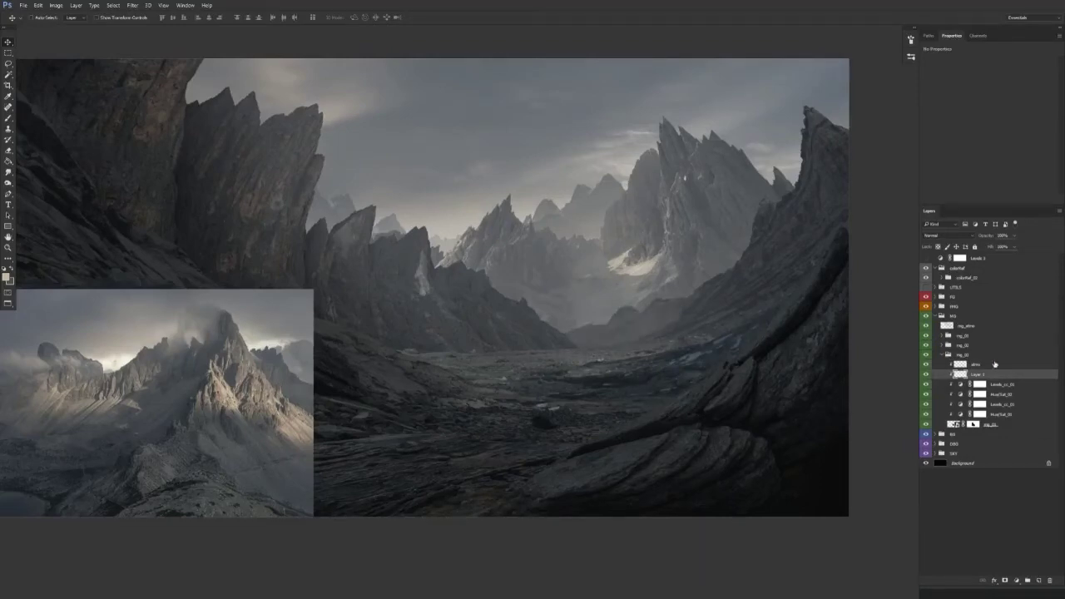
key("Delete")
Step: Duplicate the midground rock layer to the top of its subgroup and merge the copy with a new empty layer
left_click_drag(993, 414, 993, 365)
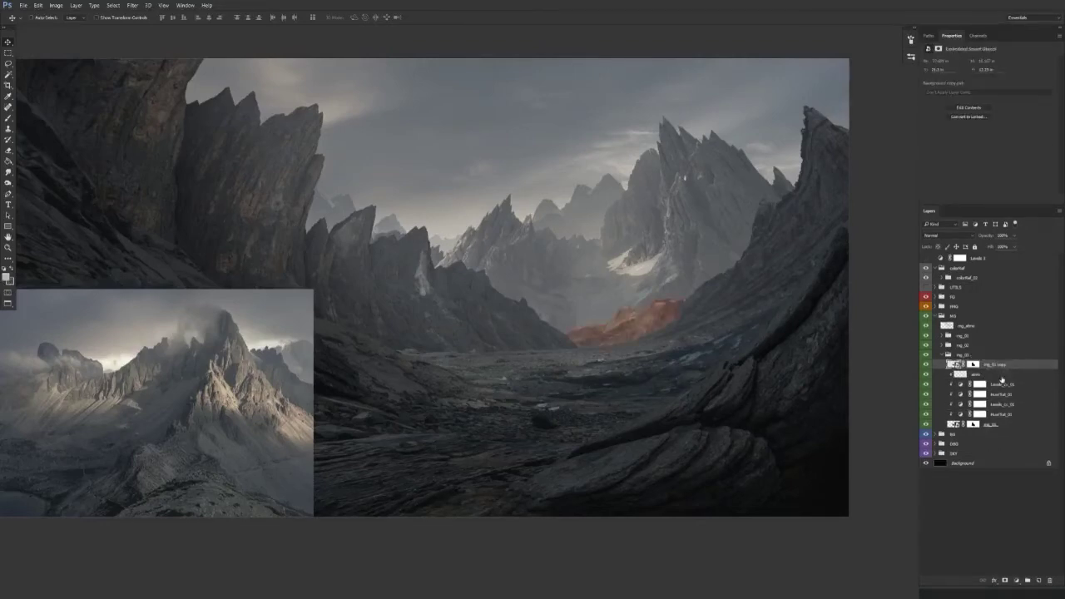
key("ctrl+z")
left_click_drag(997, 415, 995, 365)
left_click(1040, 582)
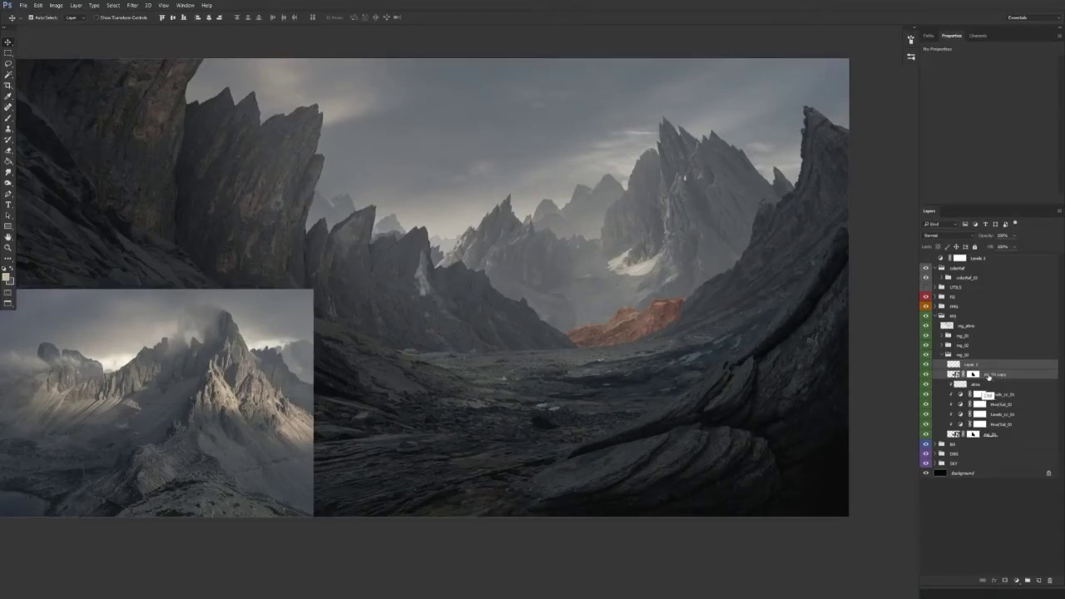
key("ctrl+e")
left_click(927, 367)
left_click(926, 366)
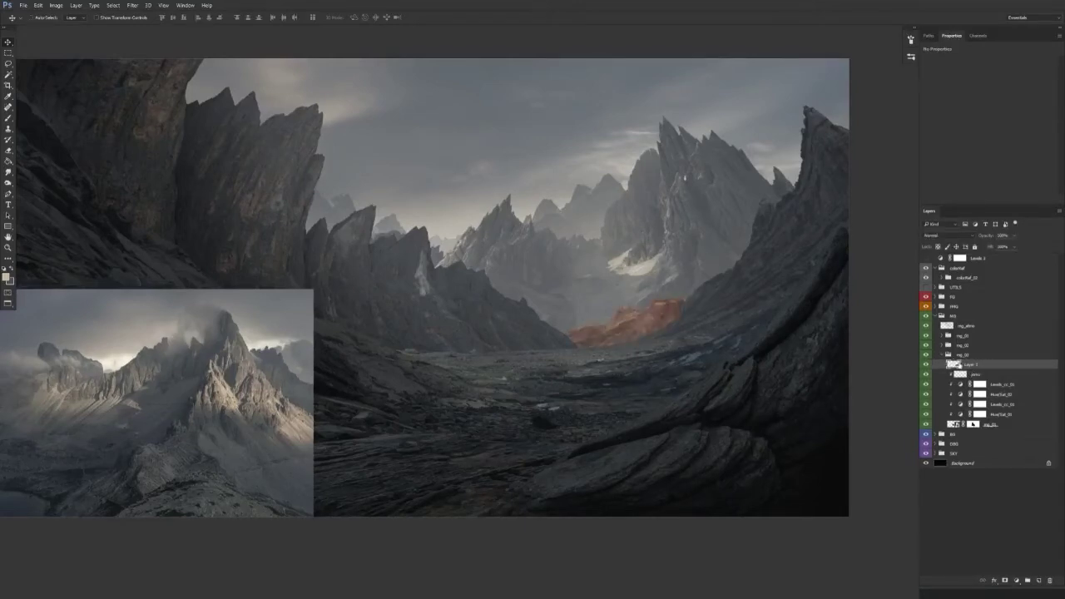
Step: Split and raise the merged rock layer's own Blend If shadow slider so only its bright tones show on the midground rocks
right_click(975, 368)
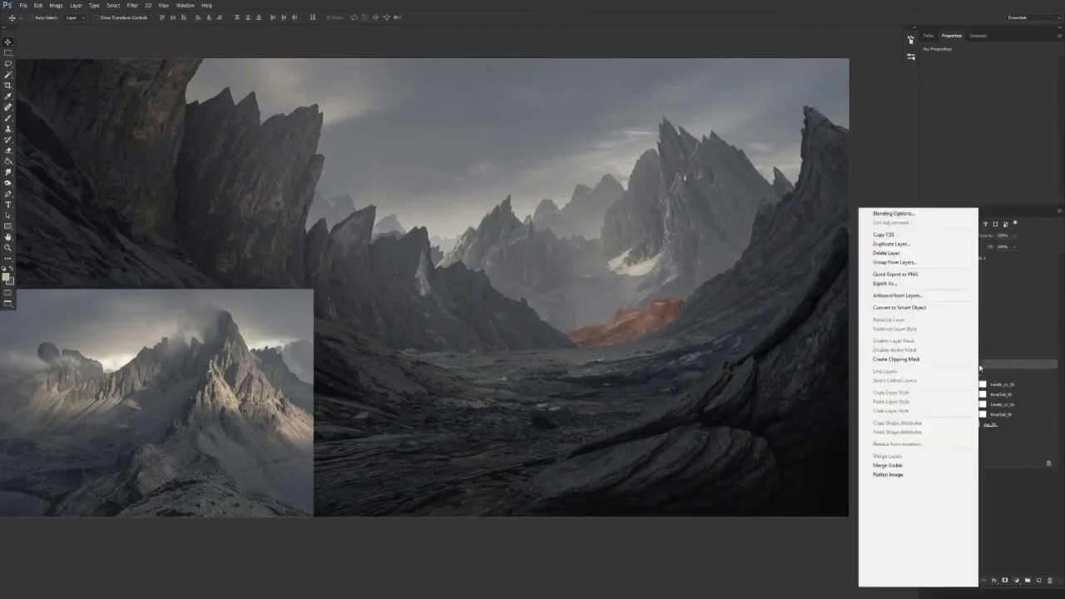
left_click(897, 214)
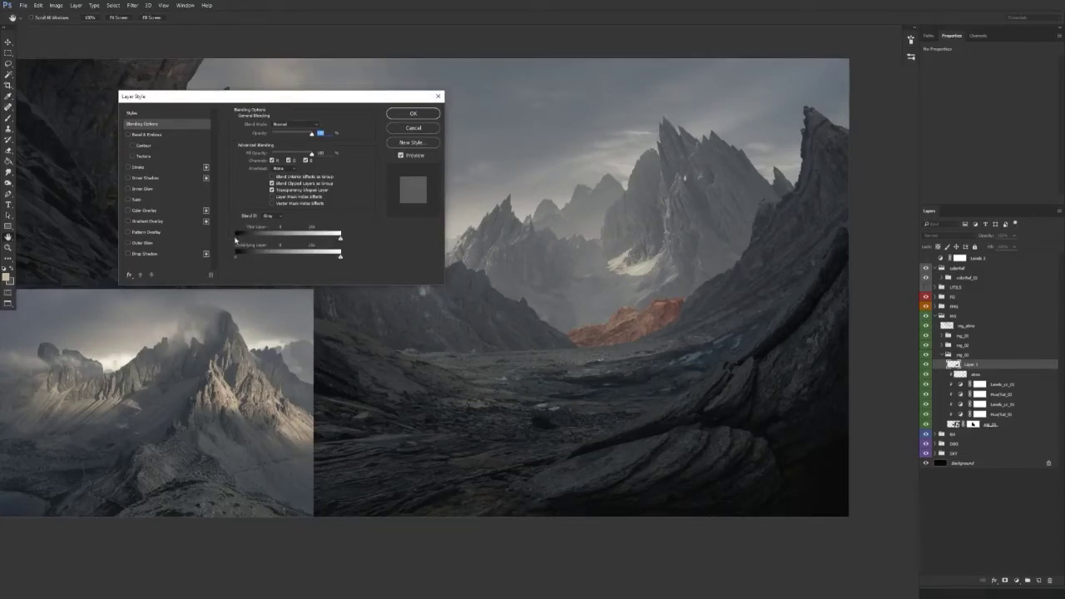
left_click_drag(237, 240, 243, 241)
left_click_drag(242, 240, 264, 243)
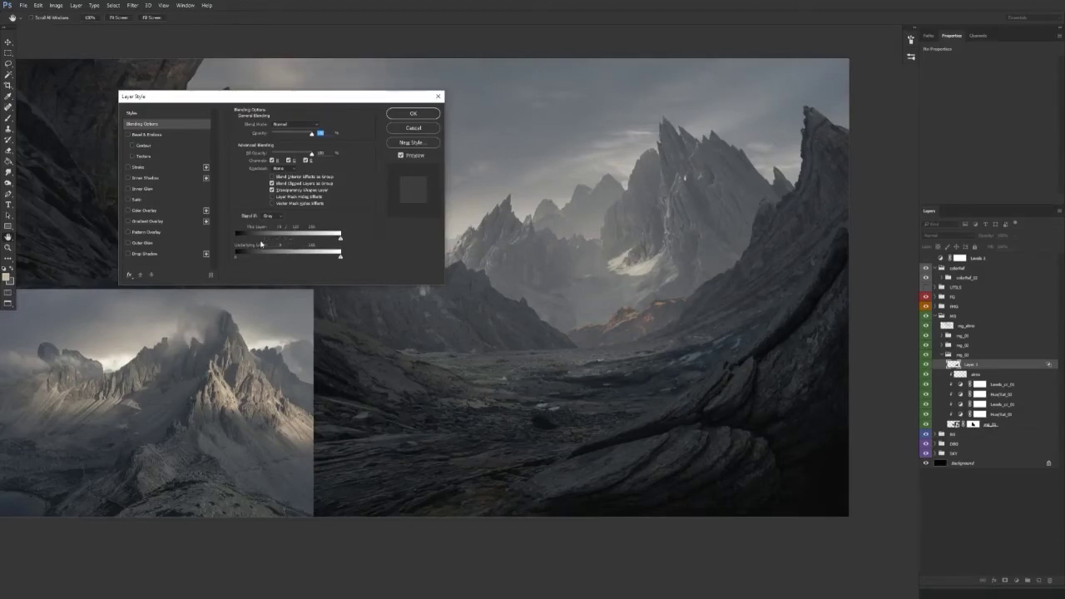
left_click_drag(260, 242, 272, 244)
key("Return")
left_click_drag(602, 382, 453, 354)
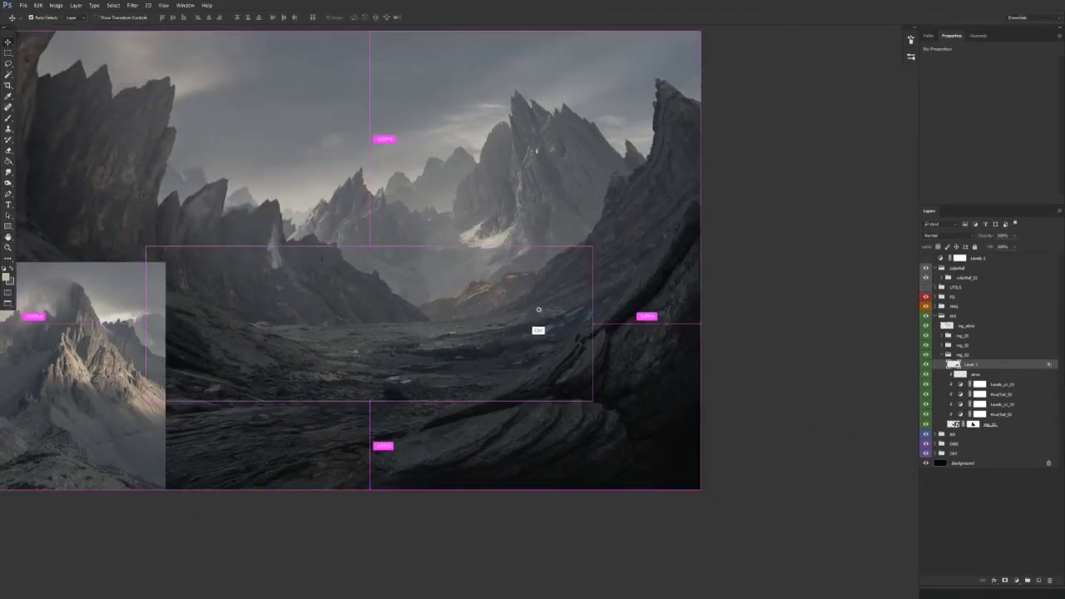
scroll(538, 310, "up", 4)
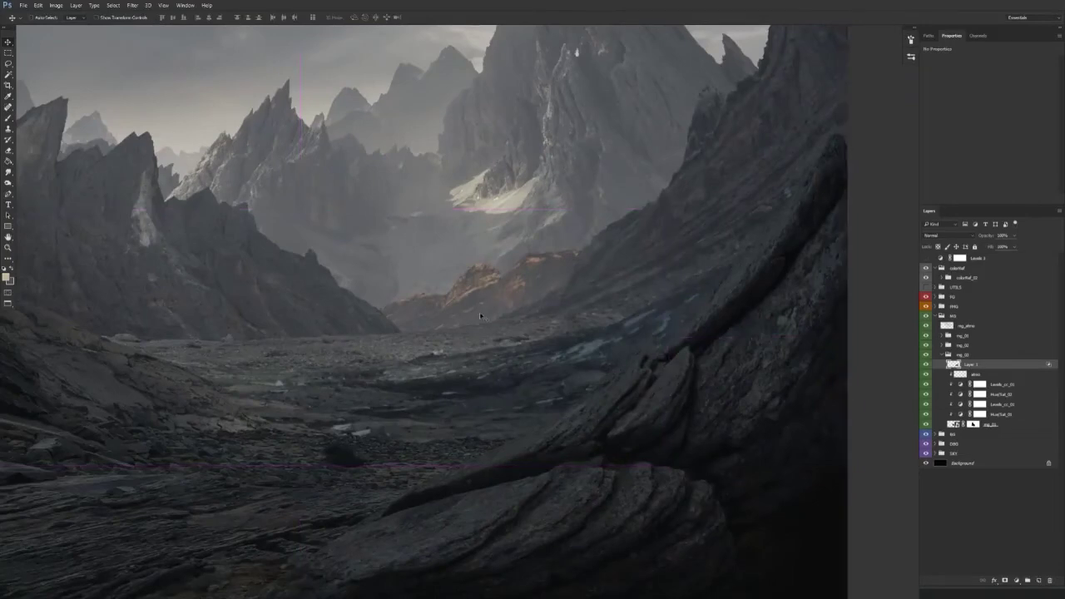
Step: Add a Hue/Saturation adjustment clipped to the midground rock highlight layer and strongly lower its saturation
left_click(1017, 580)
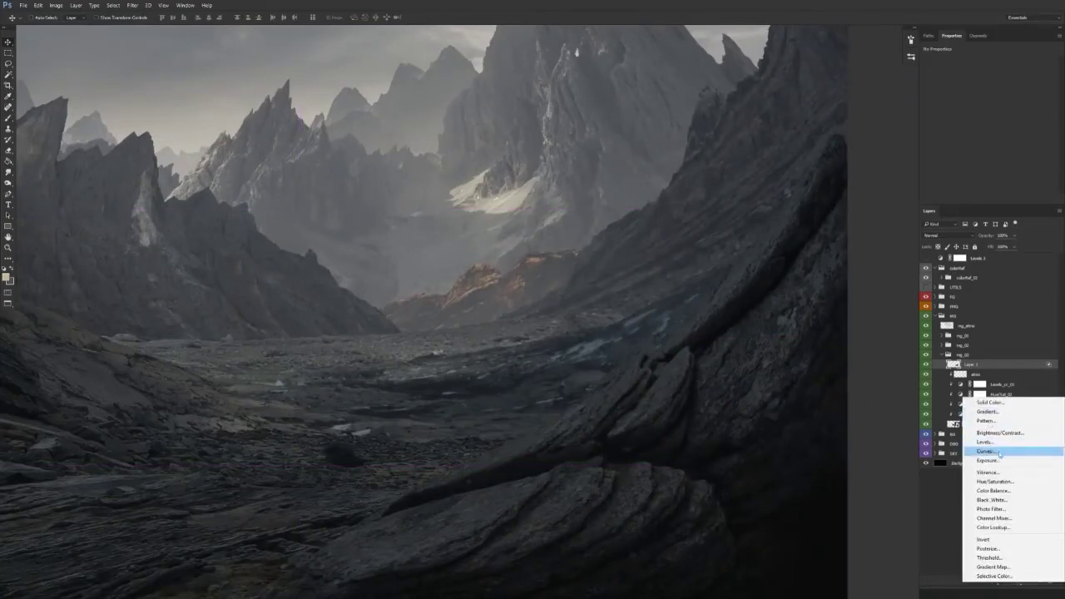
left_click(999, 482)
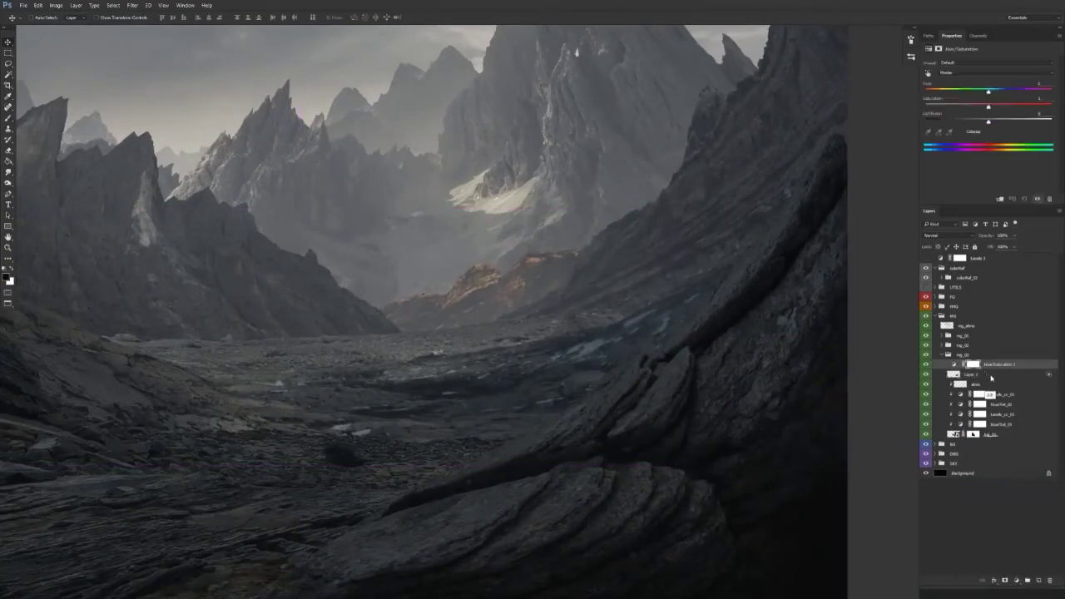
left_click(962, 107)
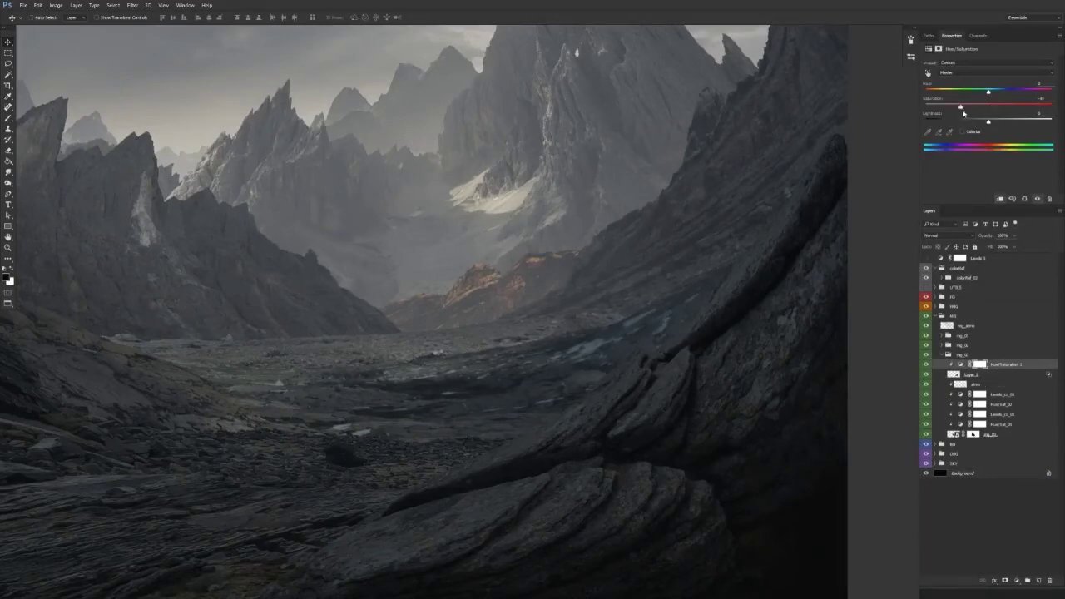
left_click(953, 107)
Step: Add a clipped Levels adjustment to the rock highlights, reduce the Blue midtones, and brighten the RGB midtones and white input
left_click(982, 376)
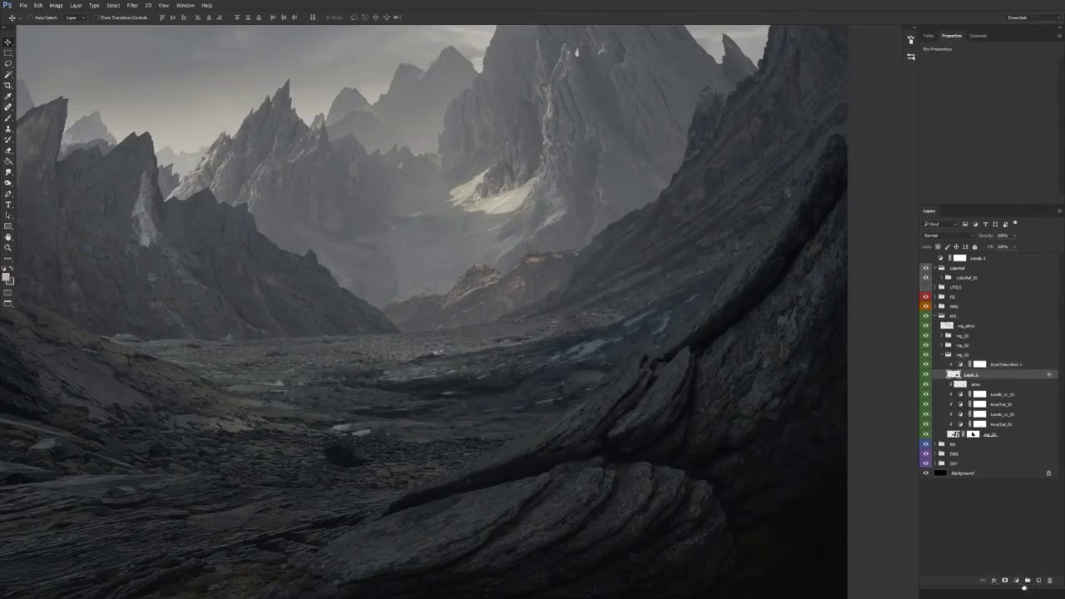
left_click(1017, 580)
left_click(993, 442)
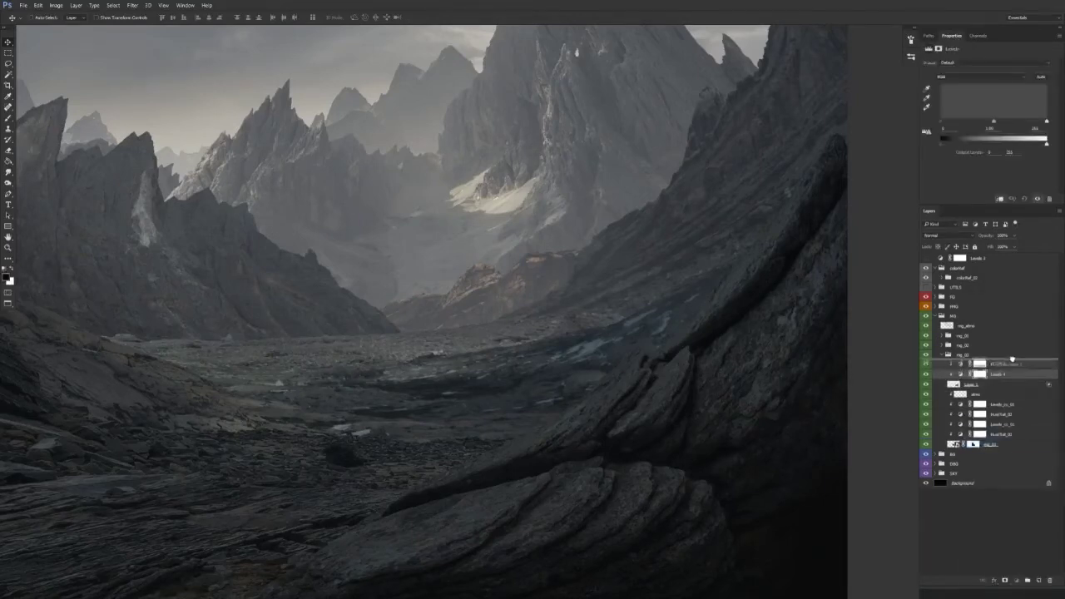
left_click(956, 81)
left_click(966, 104)
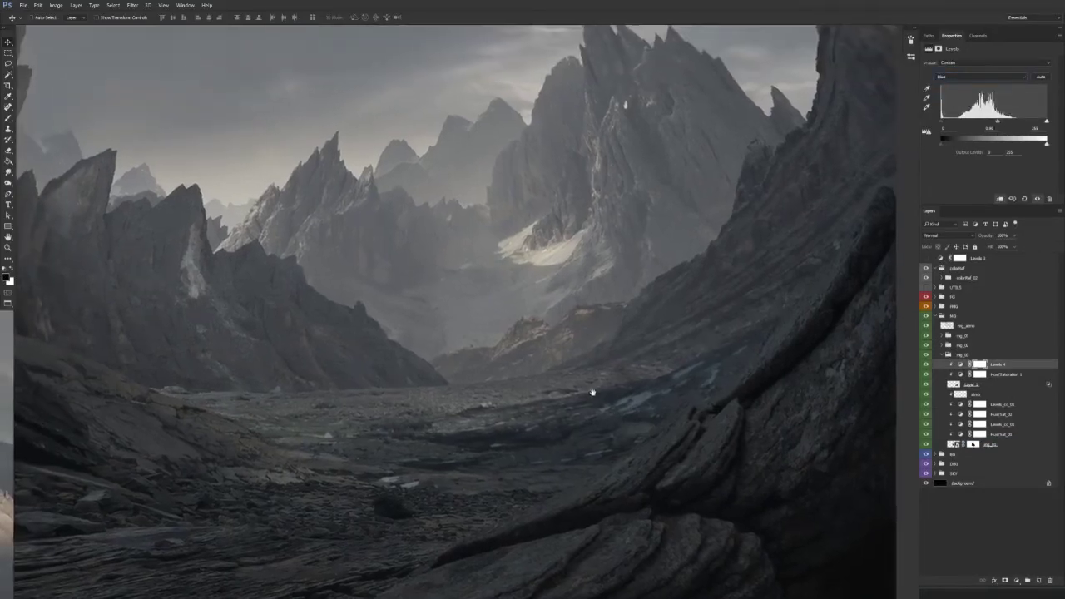
left_click(960, 80)
left_click(962, 85)
left_click_drag(989, 125, 986, 126)
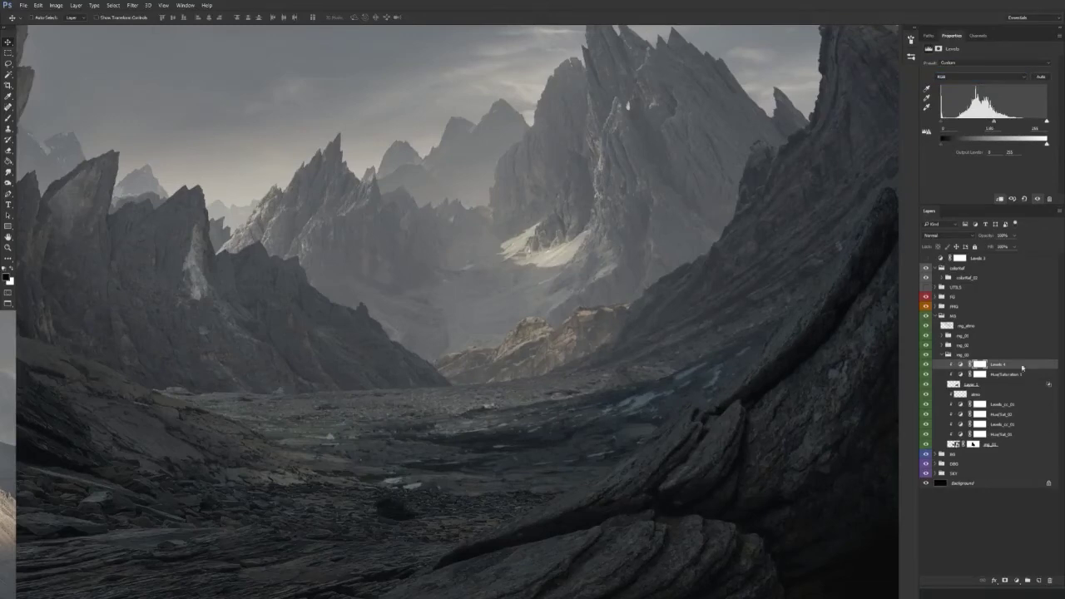
key("ctrl+i")
left_click_drag(1047, 124, 1003, 129)
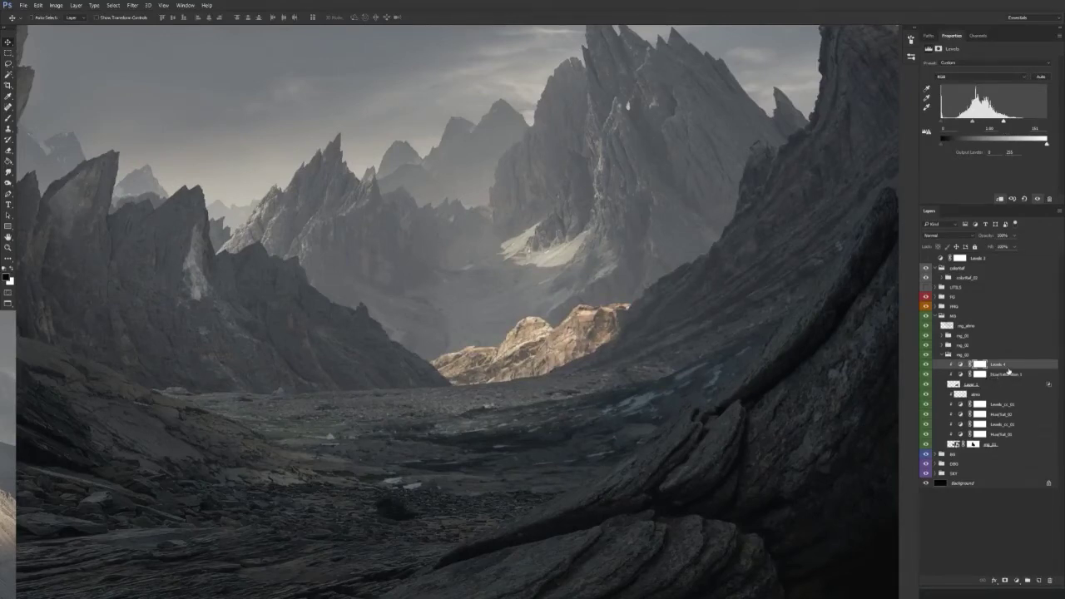
Step: Delete the Hue/Saturation and Levels adjustments and bake the highlight layer's Blend If result into plain pixels
key("Delete")
key("Delete")
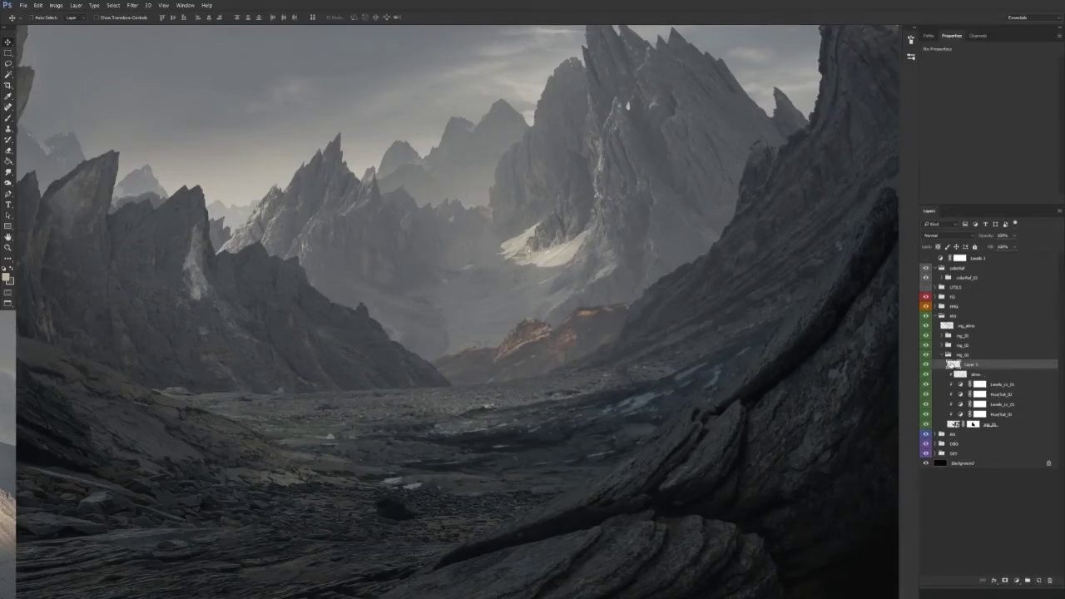
left_click(955, 366, "ctrl")
key("ctrl+d")
Step: Add a Levels adjustment clipped to the baked rock highlight layer and brighten its RGB midtones
left_click(1017, 581)
left_click(985, 441)
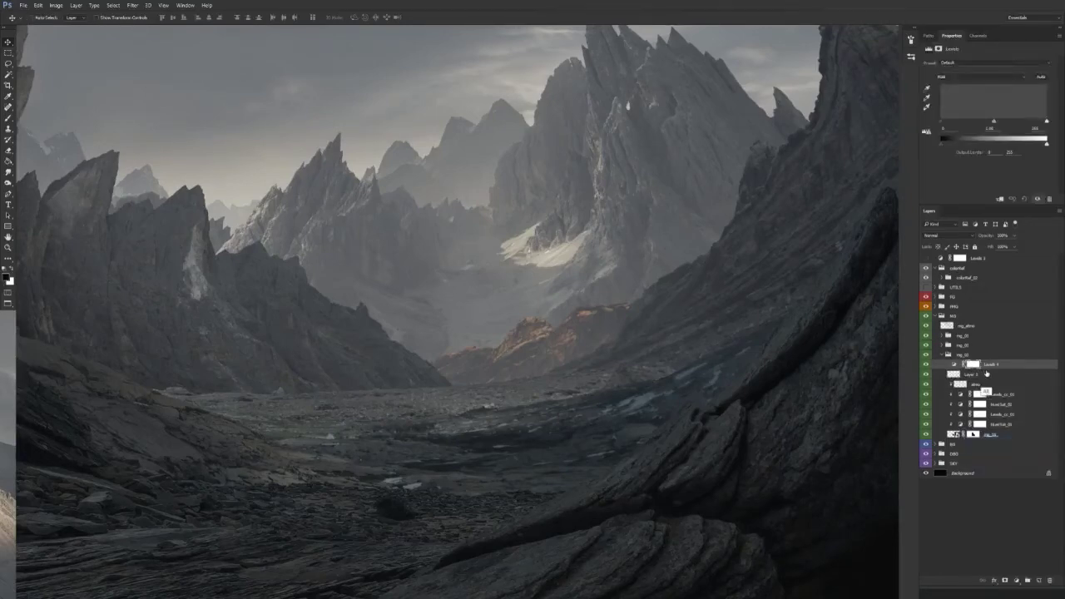
left_click_drag(1003, 119, 1025, 123)
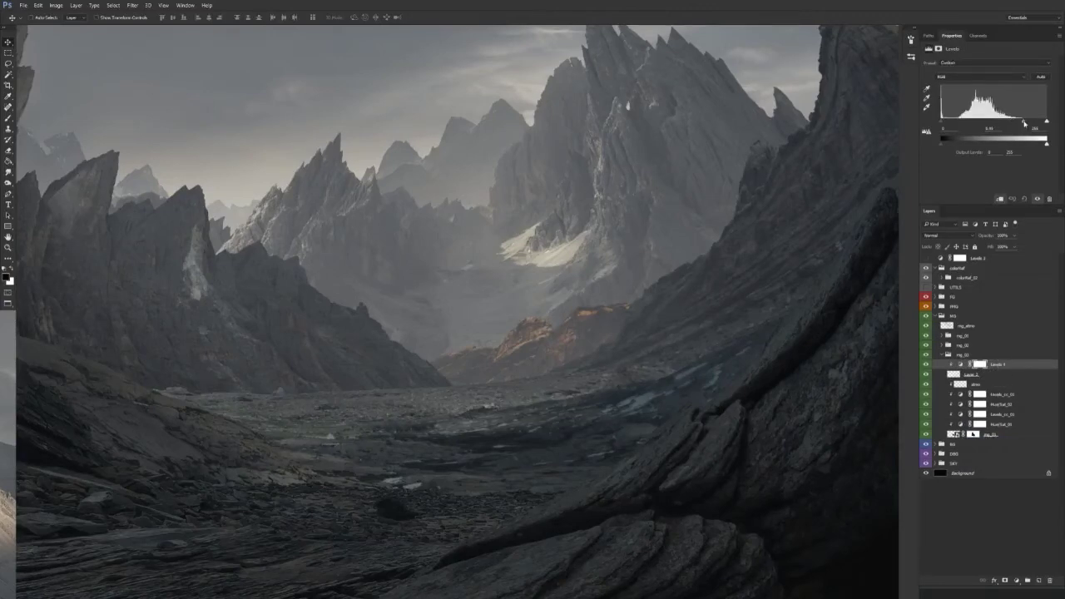
left_click_drag(1024, 123, 978, 123)
Step: Set the opacity of the midground rock highlight layer to 77%
left_click_drag(578, 408, 551, 410)
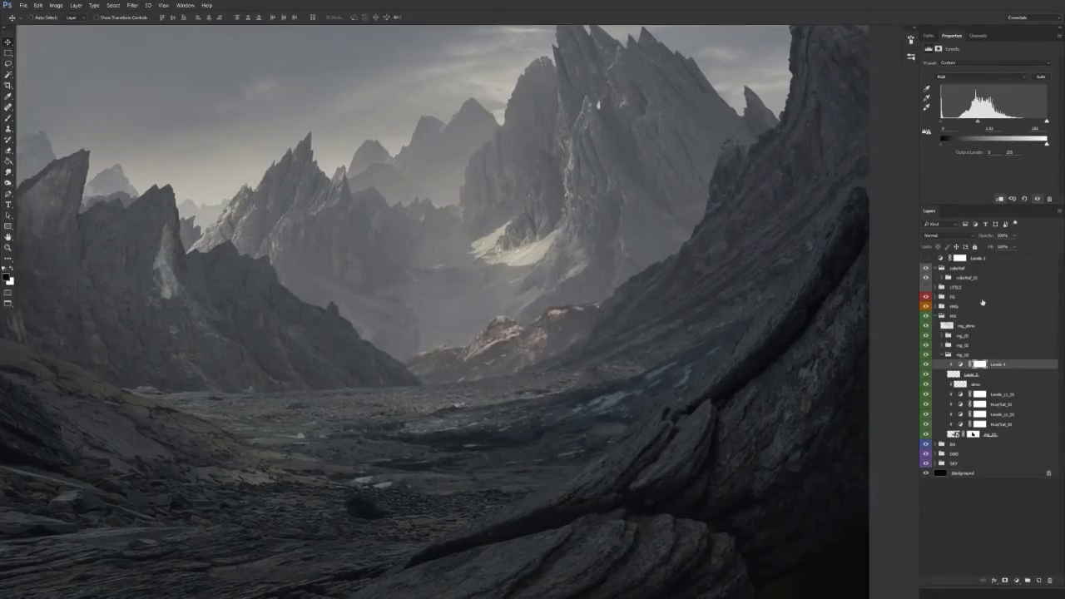
left_click(974, 376)
key("5")
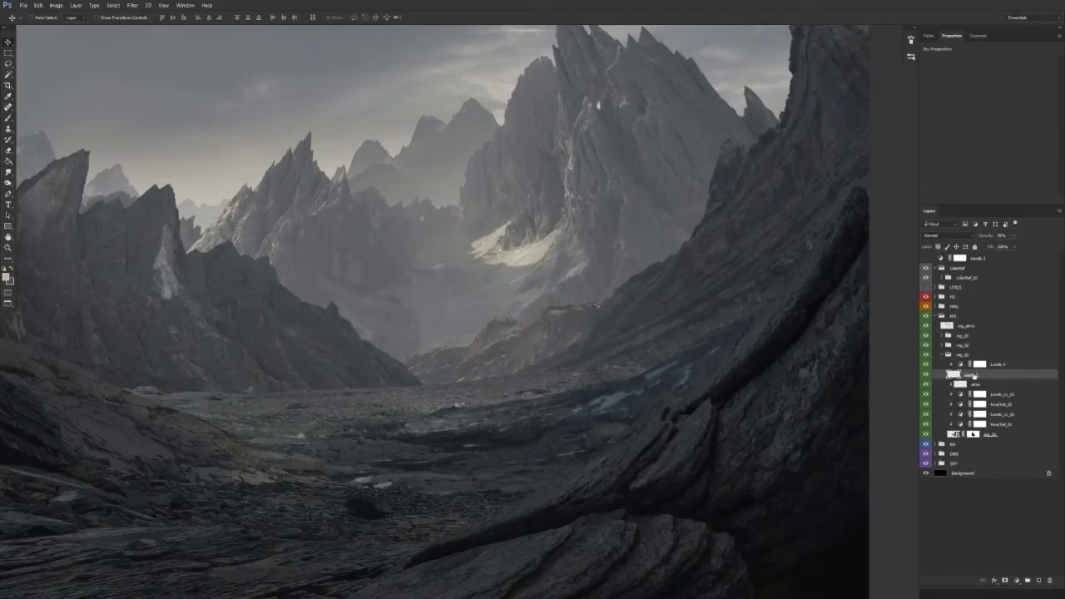
left_click_drag(517, 395, 492, 409)
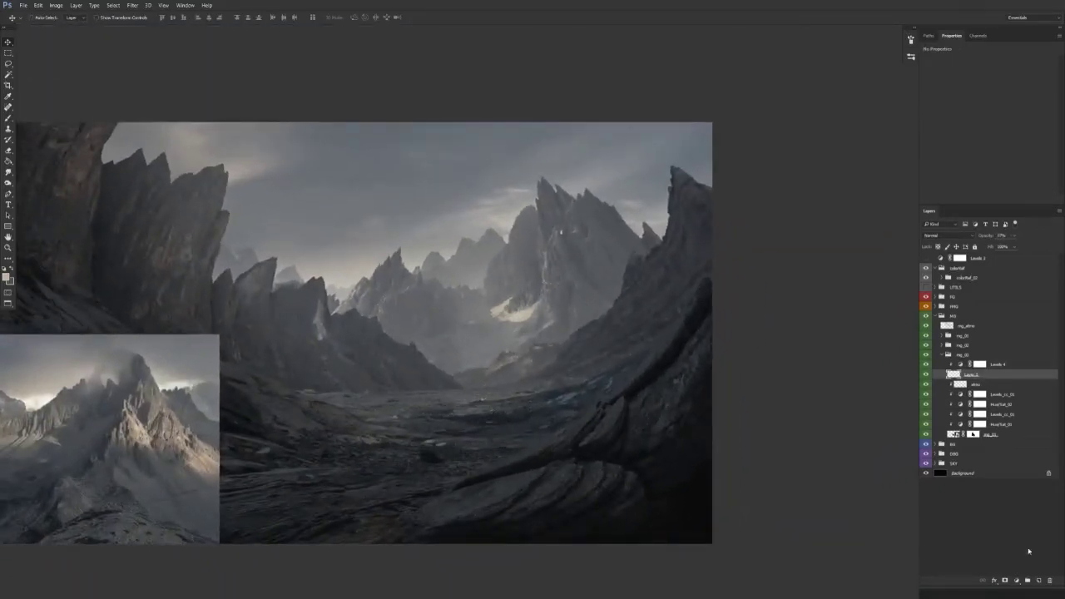
Step: Add a mask to the rock highlight layer and paint out highlights on the small distant rocks at the valley's end
left_click(1006, 580)
left_click_drag(545, 420, 609, 395)
key("b")
left_click_drag(586, 345, 568, 350)
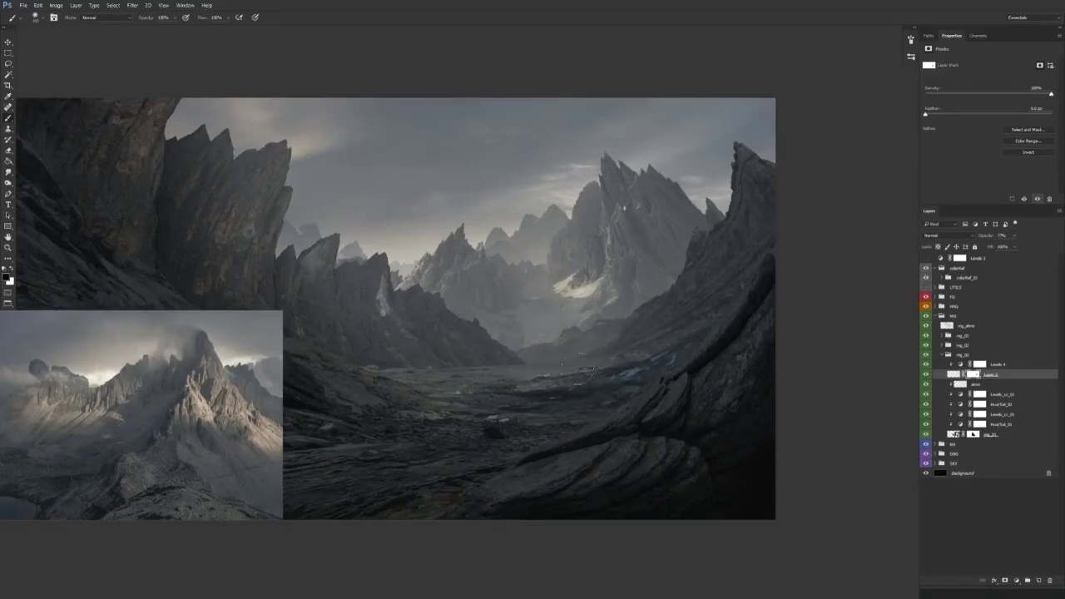
key("v")
Step: Warm the clipped Levels adjustment by reducing its Blue midtones, and brighten its RGB midtones slightly
left_click(1008, 372)
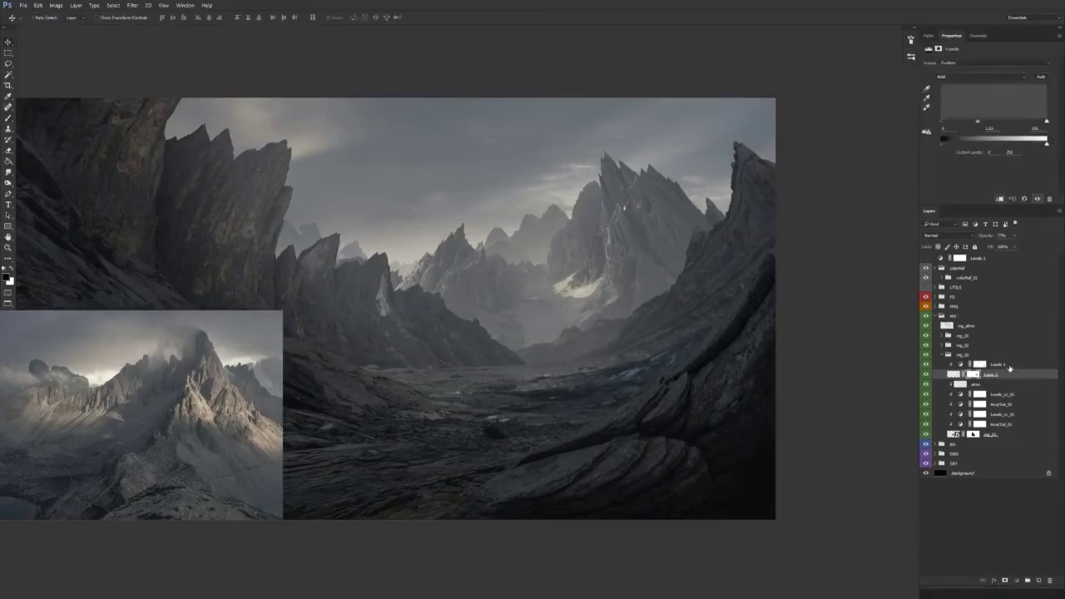
left_click(1008, 363)
left_click_drag(994, 123, 999, 123)
left_click(955, 76)
left_click(951, 85)
left_click_drag(976, 125, 970, 125)
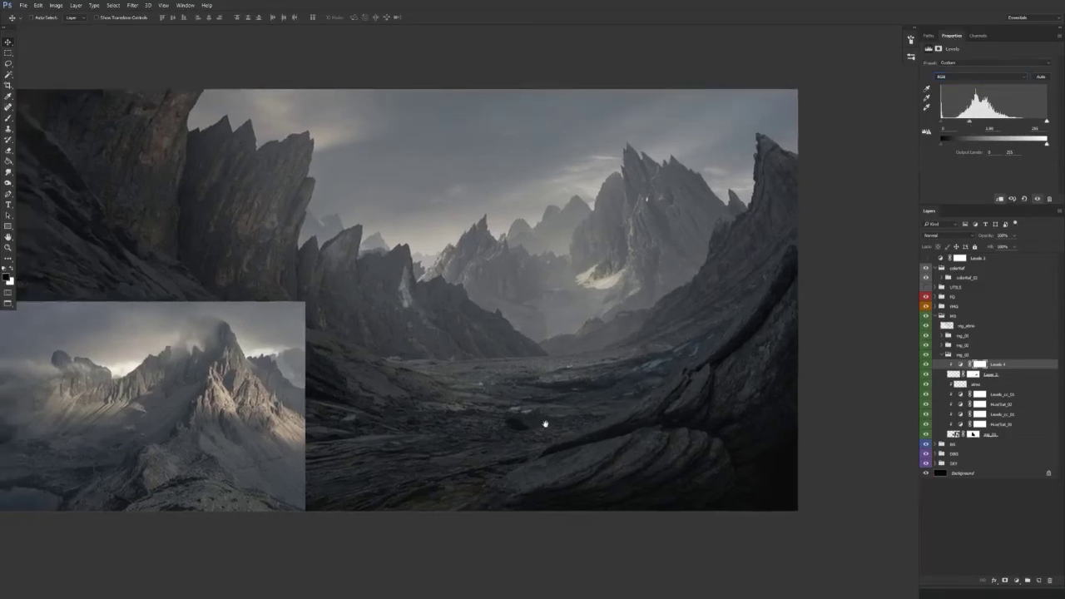
Step: Lower the rock highlight layer's opacity further and toggle its visibility to compare the effect
left_click(1002, 376)
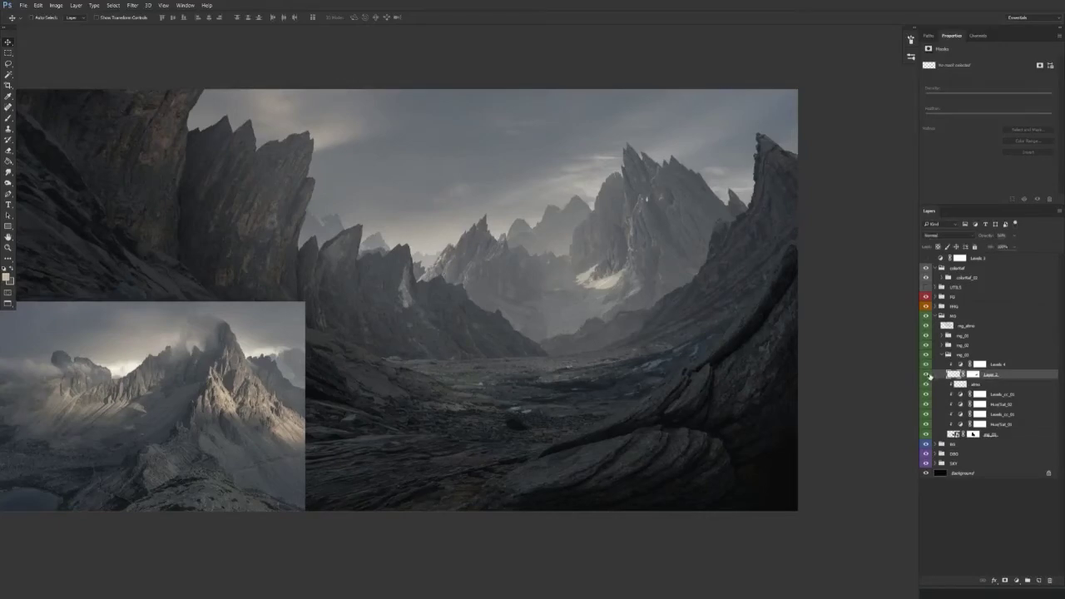
left_click(928, 375)
left_click(928, 375)
Step: Rename the rock highlight layer as highlights and its clipped adjustment as Levels_cc_01
double_click(992, 375)
key("BackSpace")
type("highlights")
key("Return")
double_click(1001, 365)
left_click_drag(1006, 364, 1002, 365)
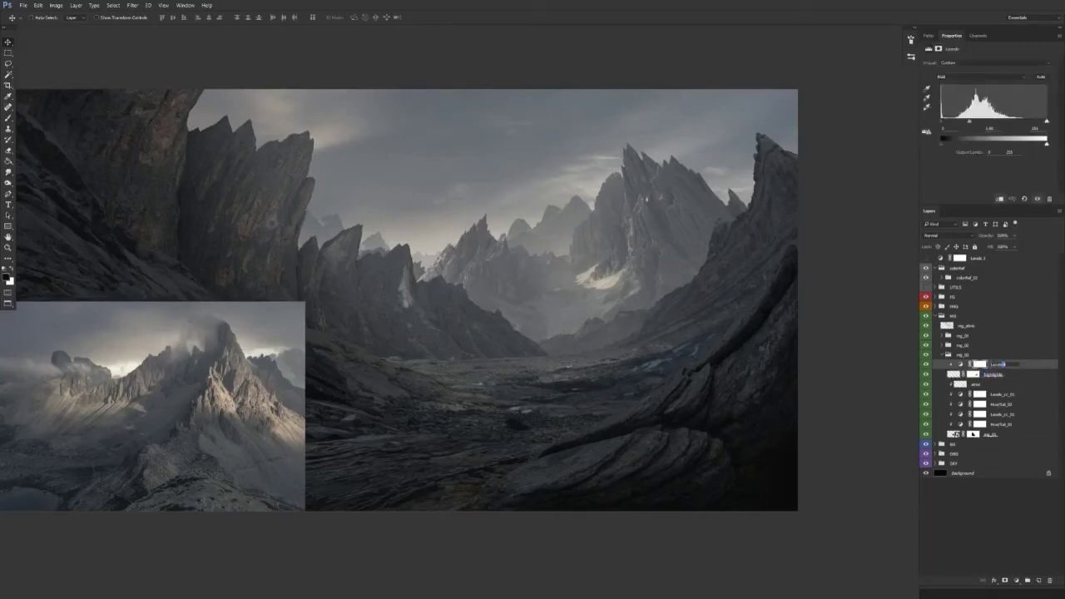
type("_cc_01")
Step: In the next midground subgroup up, duplicate the base rock layer to the top and merge the copy with a new empty layer
left_click(942, 355)
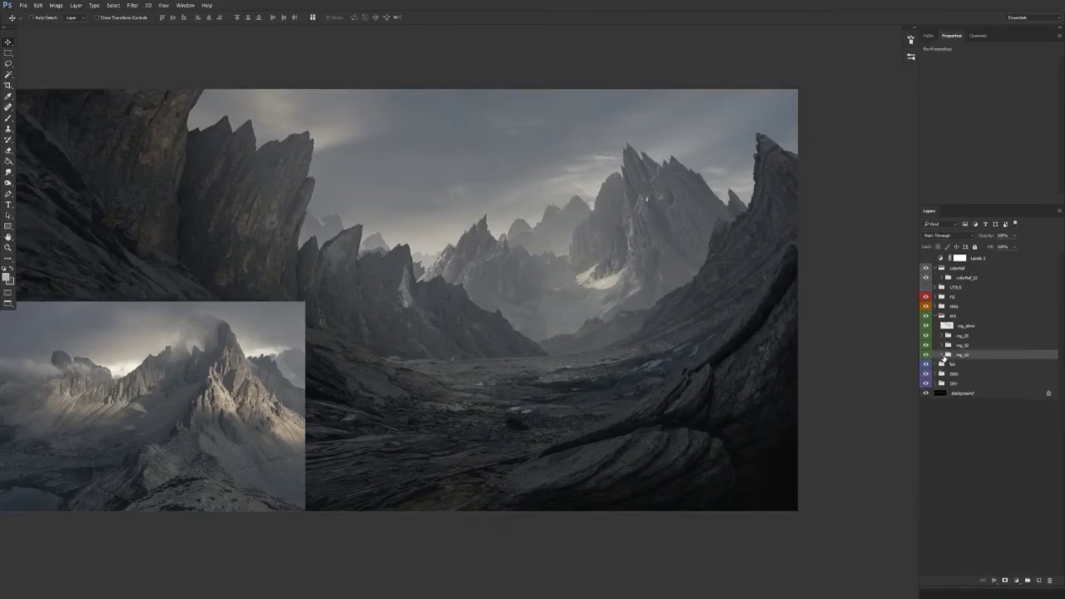
left_click(942, 345)
left_click_drag(997, 418, 988, 355)
left_click(1039, 581)
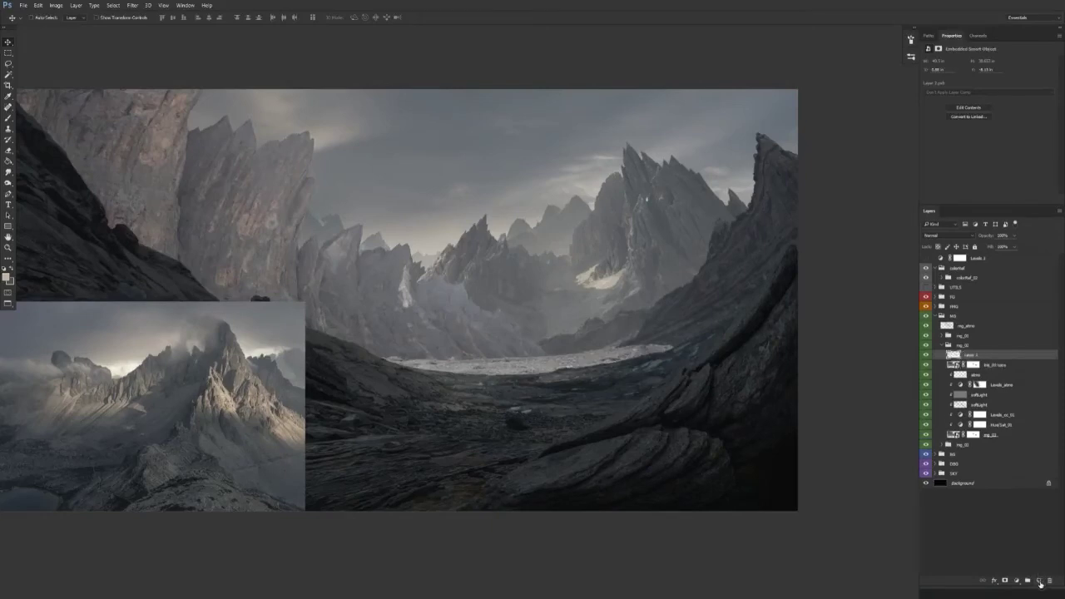
left_click(995, 367, "shift")
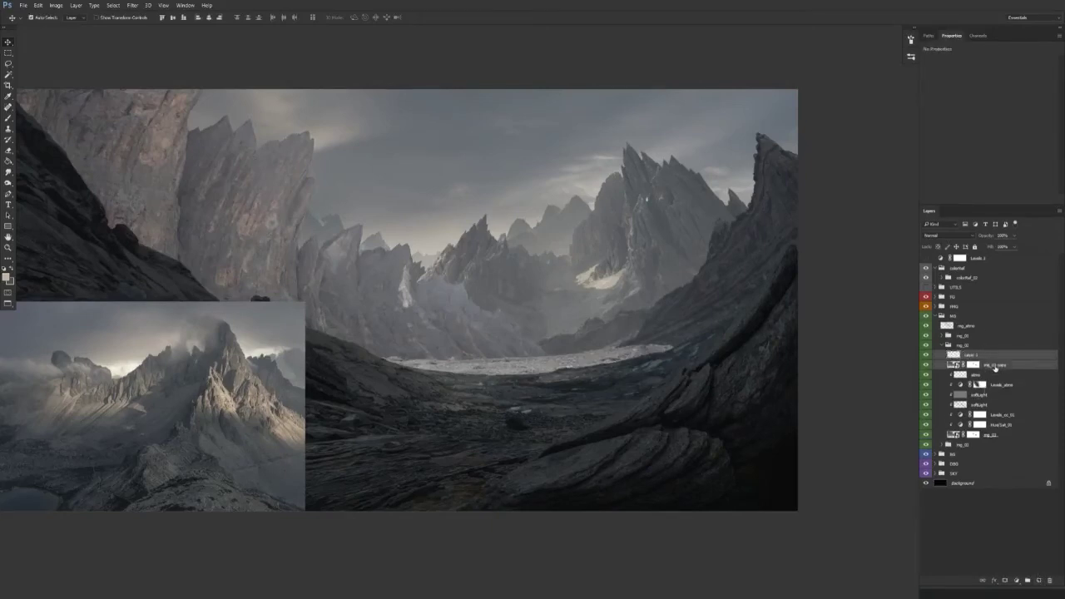
key("ctrl+e")
Step: Raise and split the merged rock layer's own Blend If shadow slider so only its bright tones show
right_click(978, 356)
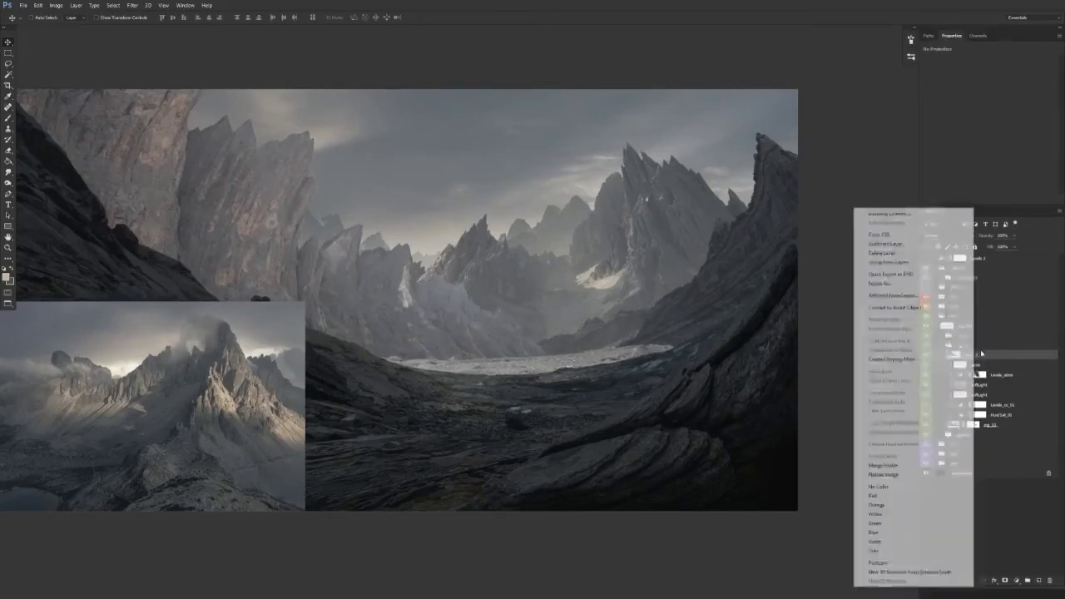
left_click(879, 221)
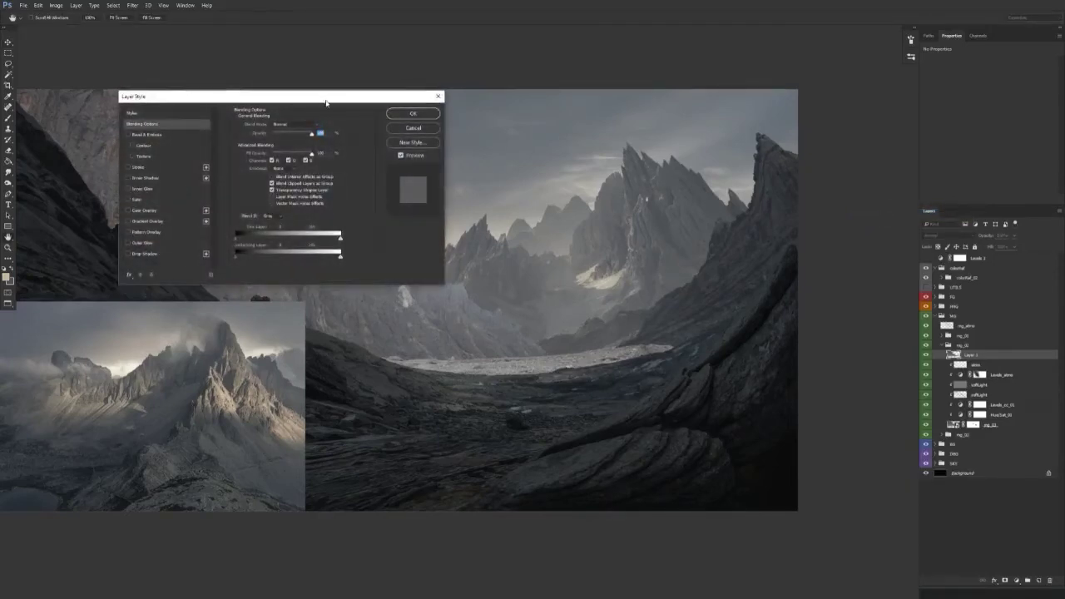
left_click_drag(329, 100, 745, 125)
left_click_drag(653, 265, 695, 263)
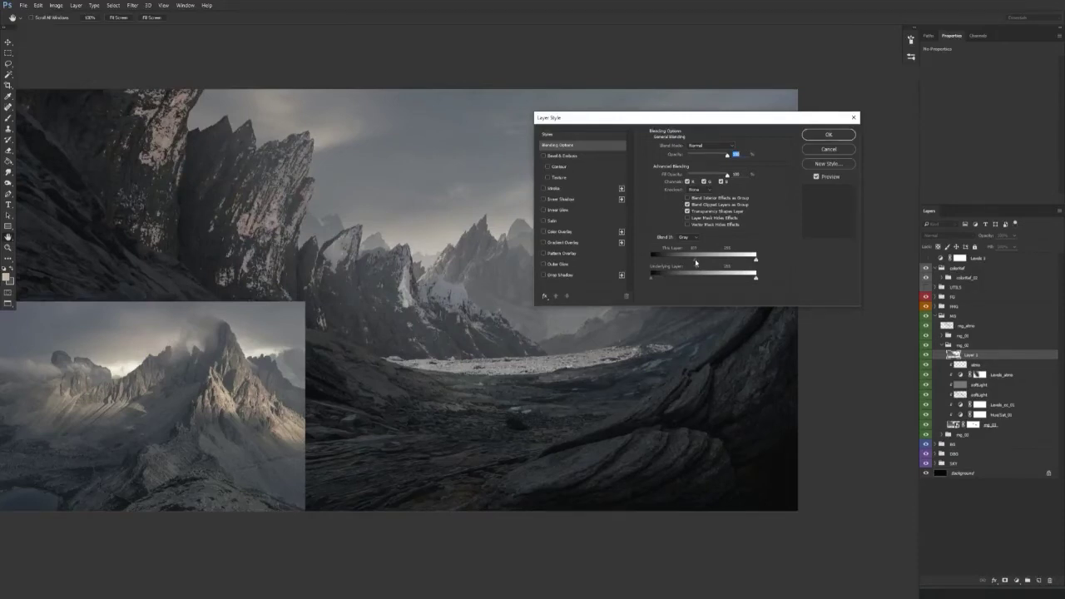
left_click_drag(696, 263, 694, 264)
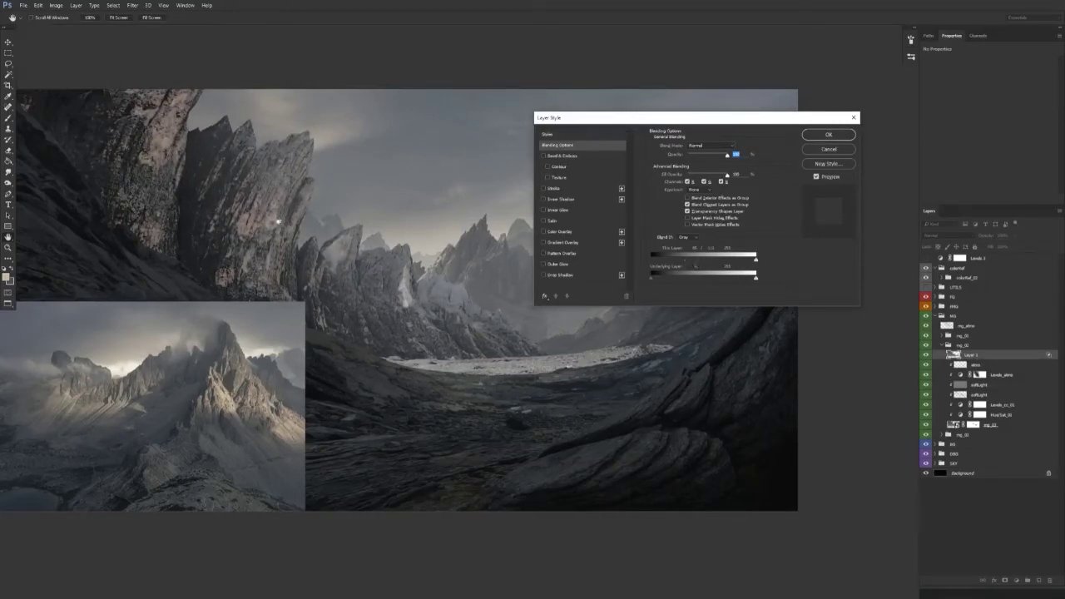
left_click_drag(698, 259, 699, 262)
key("Return")
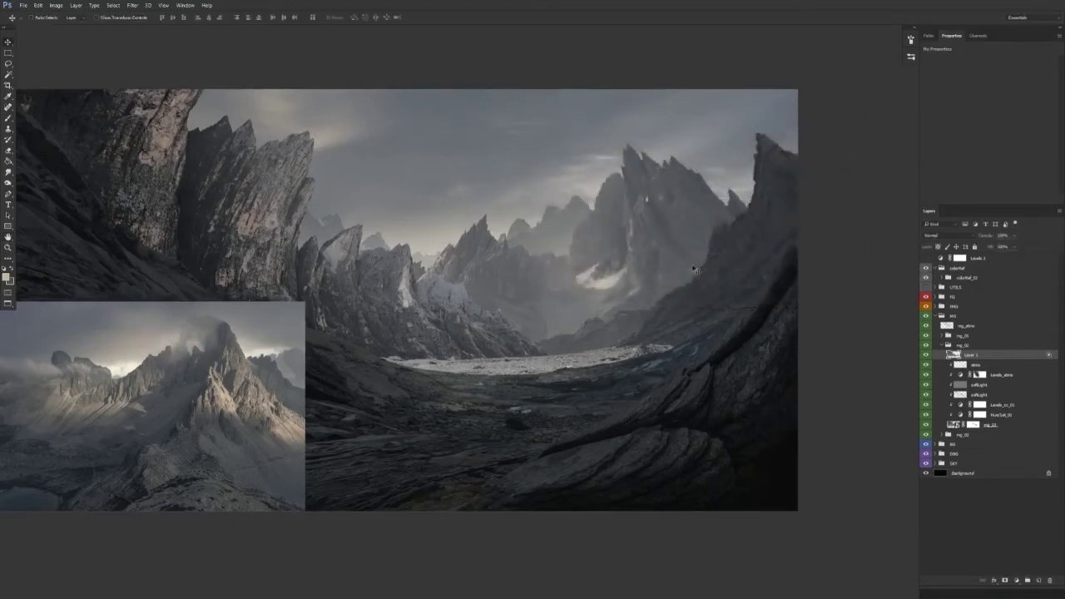
Step: Merge the blended rock layer with a new empty layer to bake its Blend If result into pixels
left_click(1039, 580)
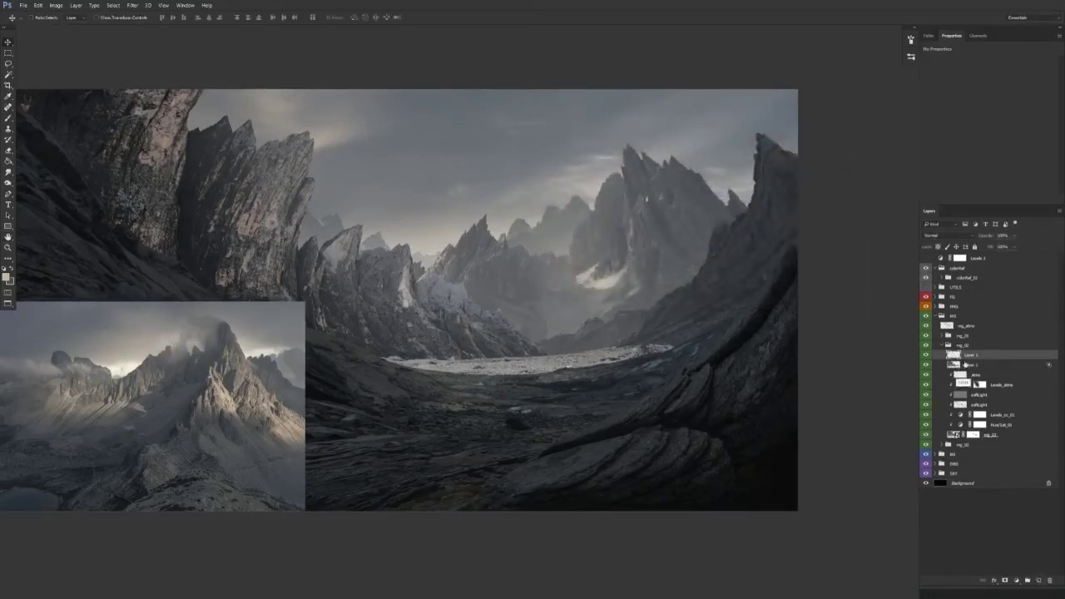
left_click(981, 366)
key("ctrl+e")
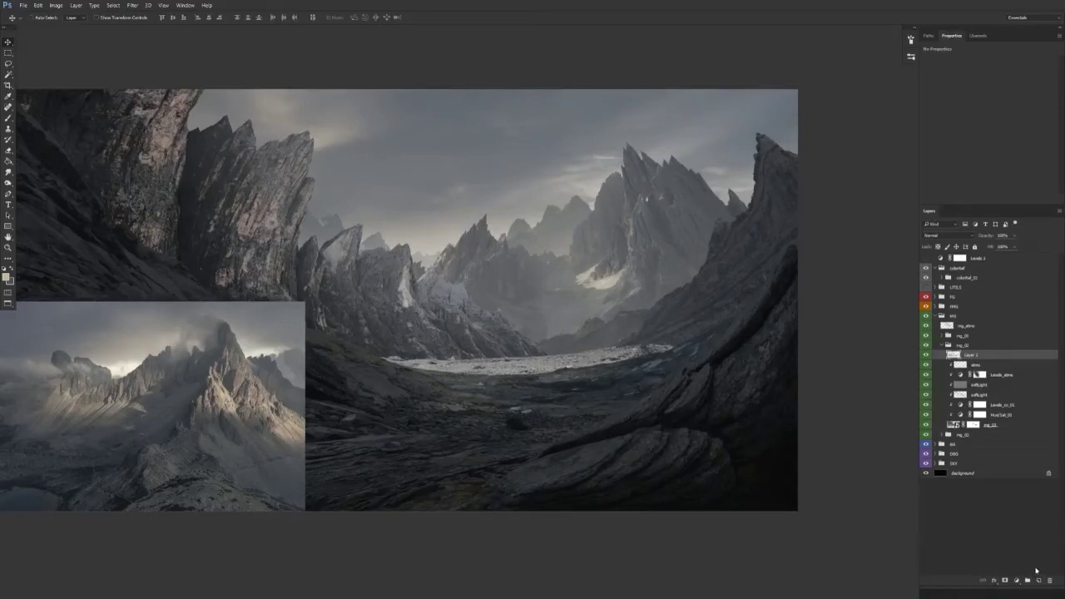
Step: Add a Levels adjustment clipped to the baked rock highlights and reduce its Blue midtones
left_click(1017, 580)
left_click(990, 439)
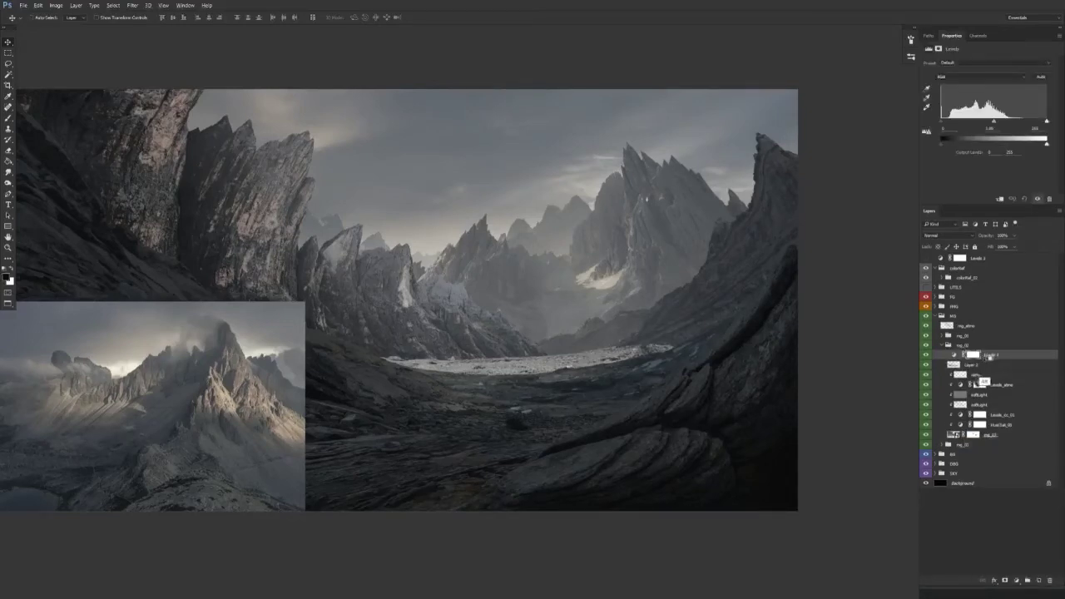
left_click(990, 364)
left_click(1007, 360, "alt")
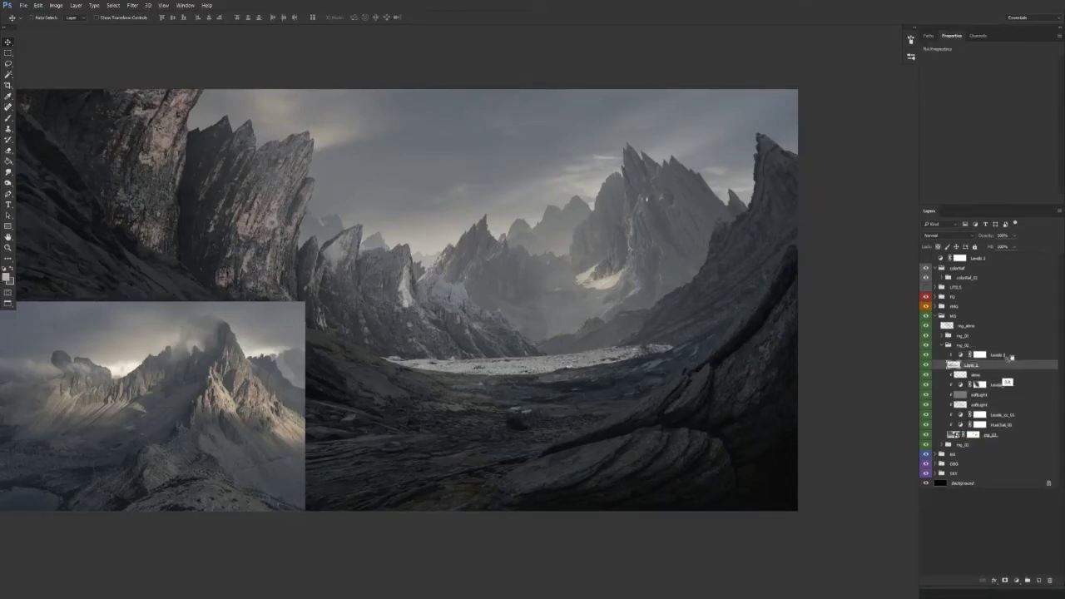
left_click(1008, 359)
left_click(957, 78)
left_click(956, 101)
left_click_drag(996, 123, 997, 123)
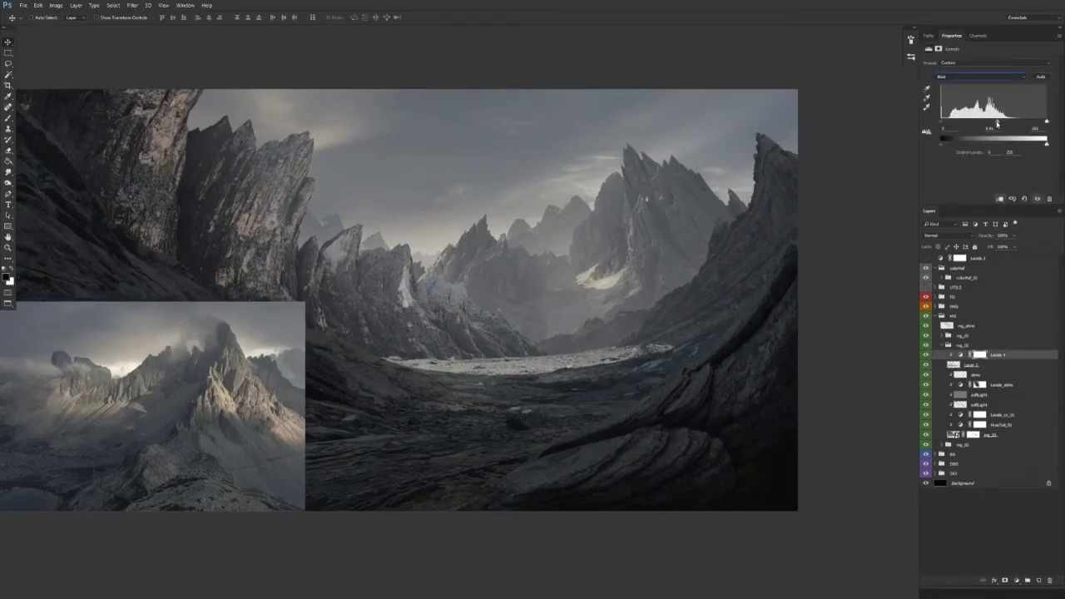
Step: Refine the clipped Levels midtones and lower the Blue channel's output white level for a warmer highlight tint
left_click(949, 77)
left_click(957, 87)
left_click_drag(992, 123, 992, 125)
left_click(953, 76)
left_click(957, 104)
left_click_drag(1043, 145, 1043, 148)
left_click(958, 79)
left_click(957, 92)
Step: Add a mask to the warm rock highlight layer and fill it with black to hide the highlights
left_click(981, 366)
left_click(1006, 580)
key("ctrl+a")
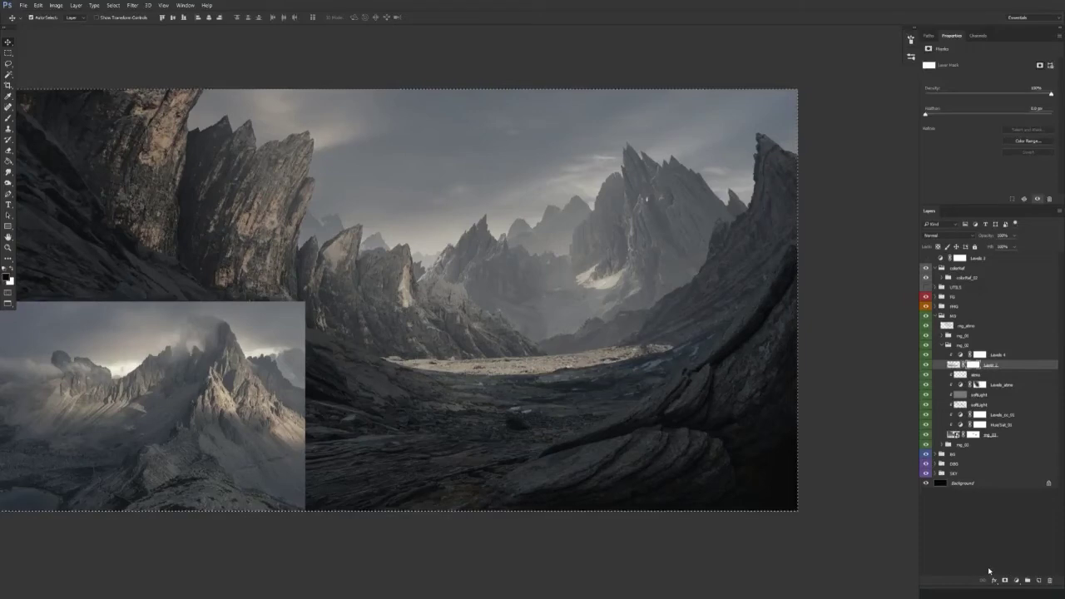
key("x")
key("Delete")
key("ctrl+d")
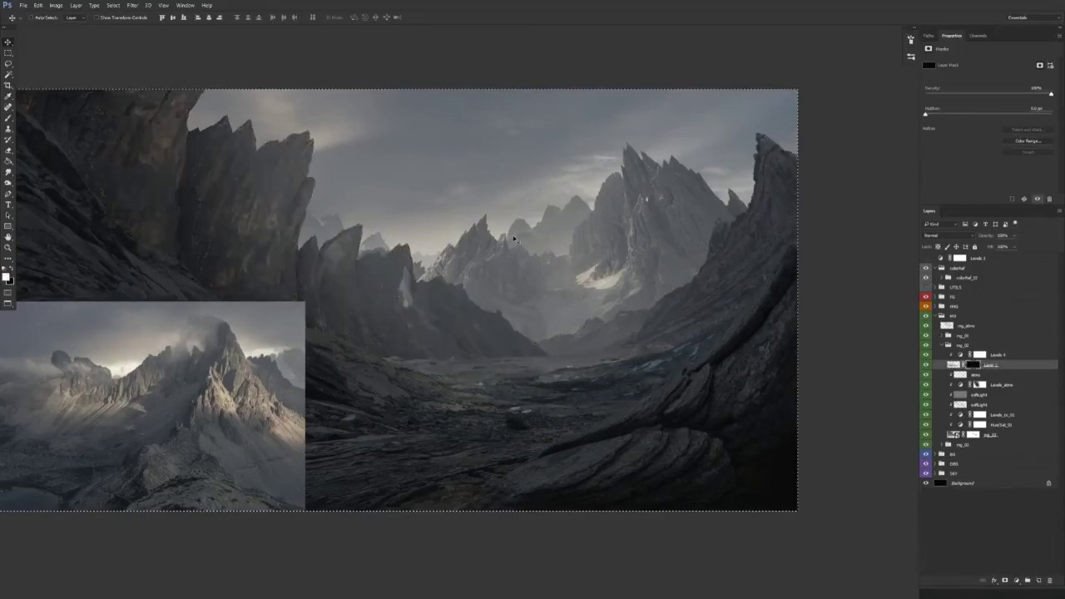
Step: Paint white on the highlight layer's mask at 100% brush opacity to reveal warm light on the pointed midground peaks
key("b")
left_click_drag(385, 251, 384, 253)
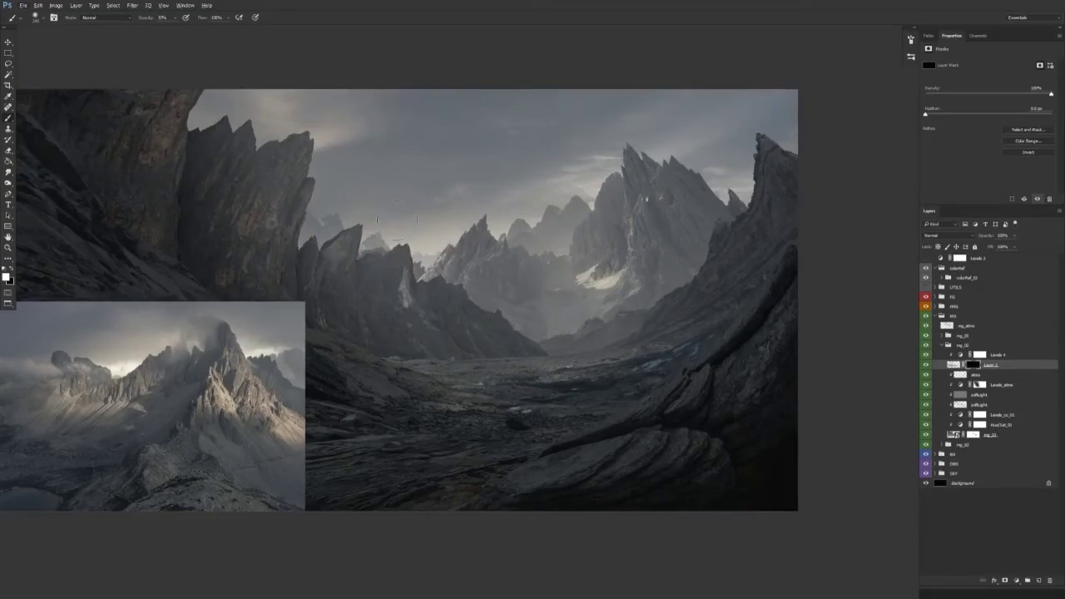
key("0")
left_click_drag(387, 261, 417, 230)
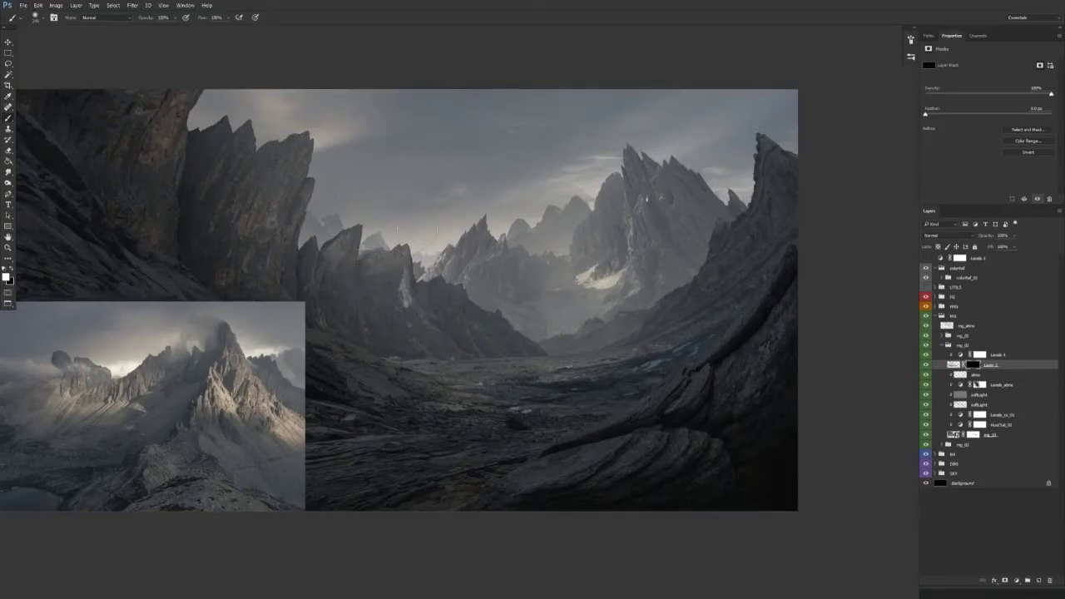
left_click_drag(353, 268, 356, 240)
mouse_move(406, 262)
left_mouse_down()
mouse_move(386, 270)
mouse_move(404, 261)
left_mouse_up()
Step: Refine the highlight mask around the tilted midground peak by painting back excess light with black
key("x")
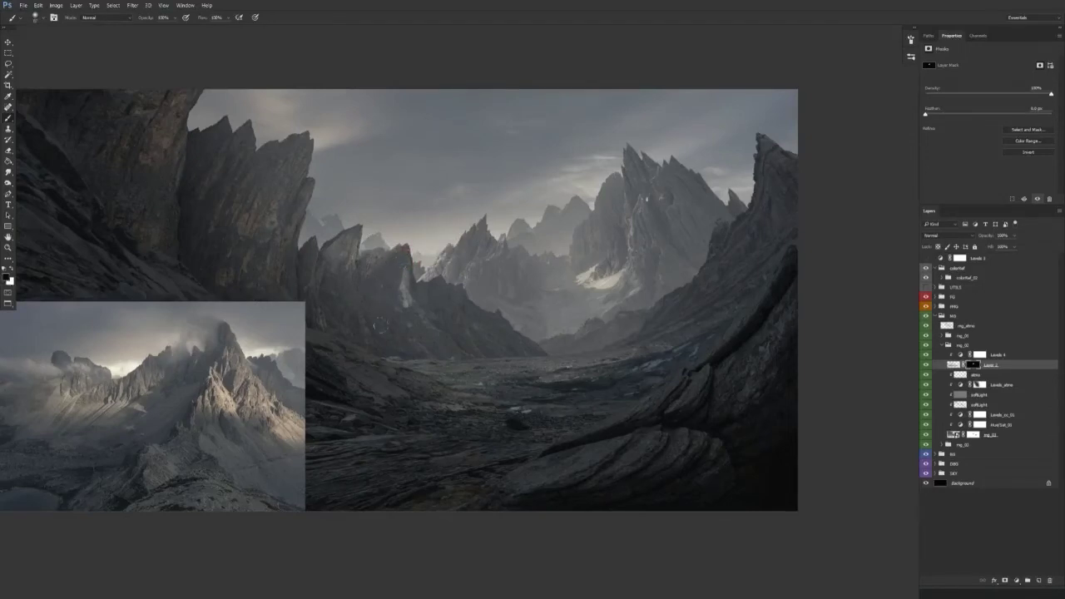
mouse_move(353, 237)
left_mouse_down()
mouse_move(354, 269)
mouse_move(358, 229)
mouse_move(317, 261)
left_mouse_up()
key("x")
key("x")
key("x")
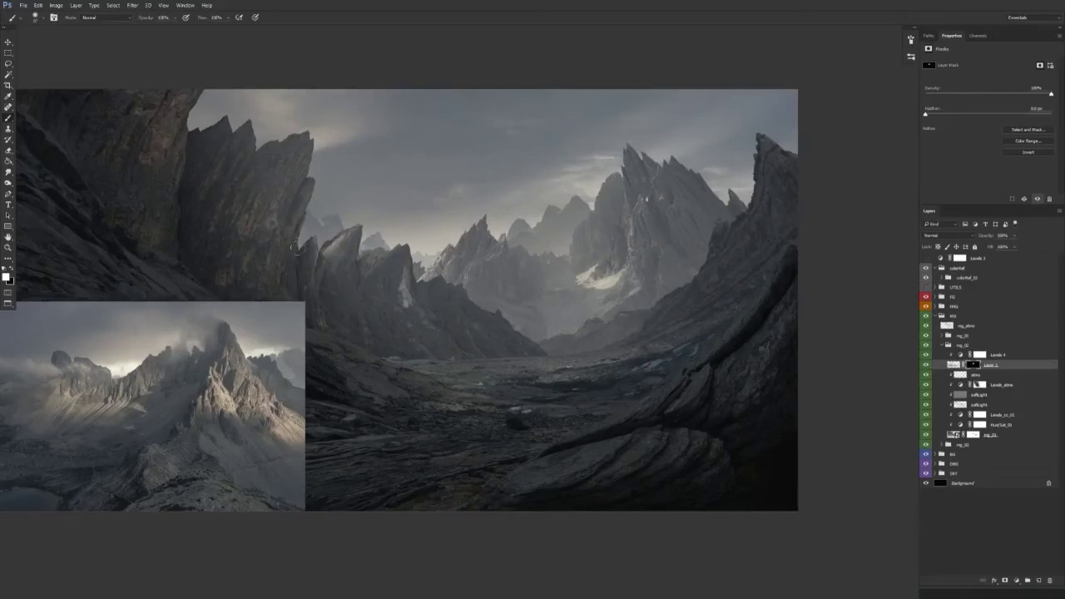
Step: Reveal highlights along the upper edge of the tall jagged cliff and mask the spill off its lower face
mouse_move(258, 143)
left_mouse_down()
mouse_move(316, 145)
mouse_move(291, 147)
mouse_move(311, 118)
left_mouse_up()
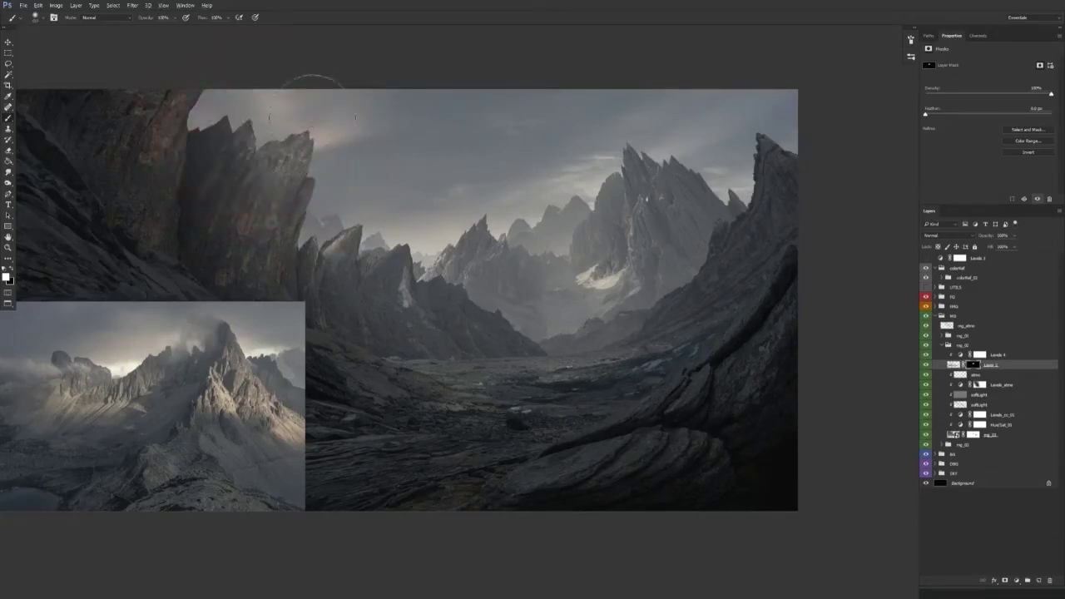
key("x")
left_click_drag(291, 160, 247, 260)
left_click_drag(309, 183, 264, 194)
key("x")
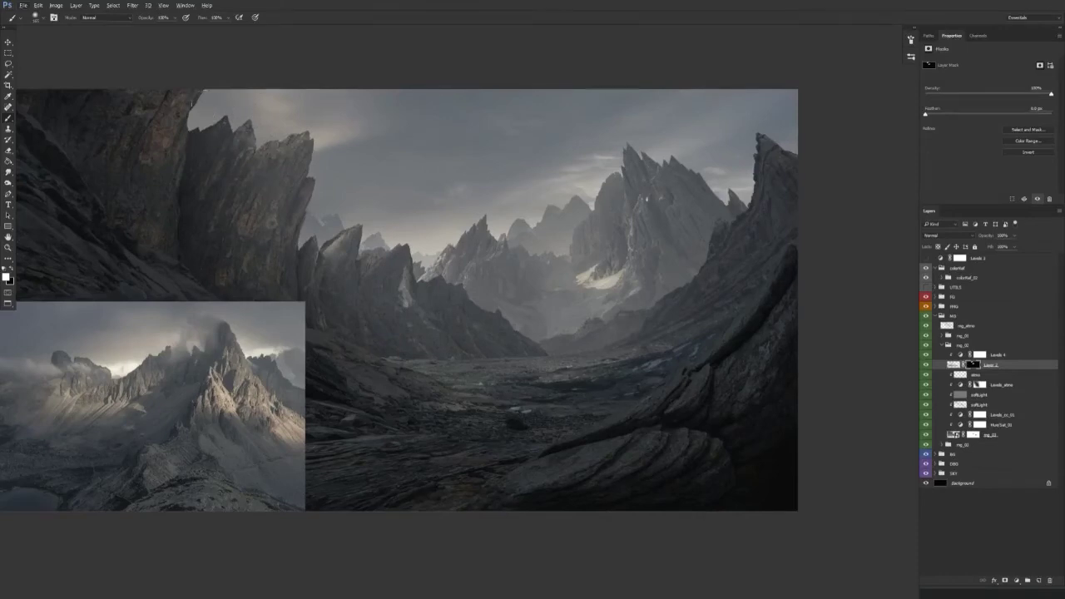
Step: Build up subtle highlights on the midground ridge slopes at 30% brush opacity and trim the excess with black
mouse_move(323, 256)
left_mouse_down()
mouse_move(349, 249)
mouse_move(336, 243)
mouse_move(381, 285)
left_mouse_up()
key("3")
mouse_move(450, 293)
left_mouse_down()
mouse_move(378, 300)
mouse_move(388, 306)
left_mouse_up()
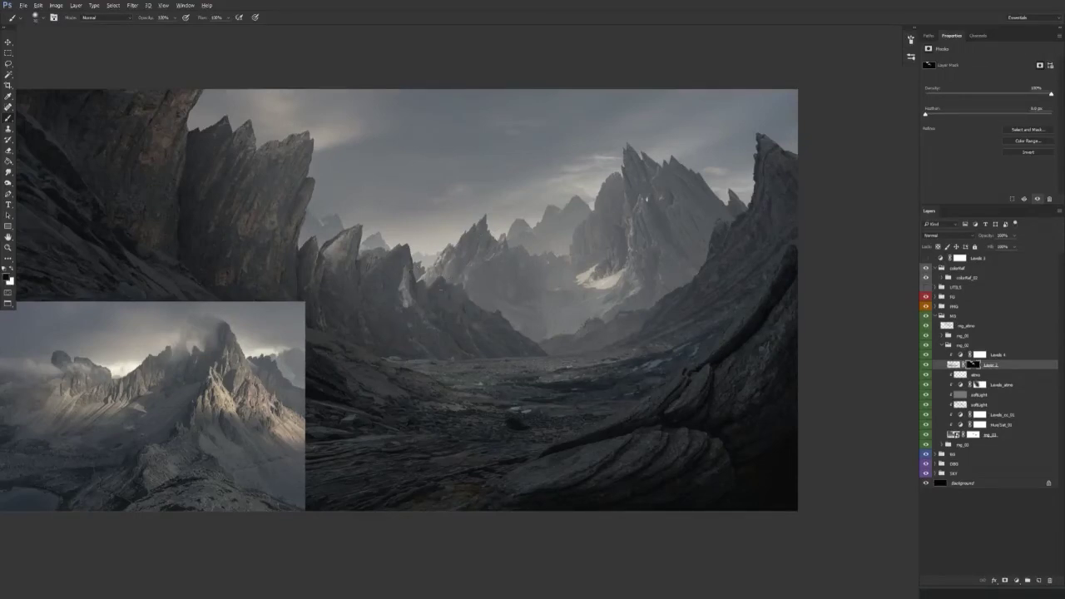
left_click_drag(428, 288, 422, 302)
key("x")
left_click_drag(427, 284, 423, 301)
left_click_drag(412, 279, 528, 316)
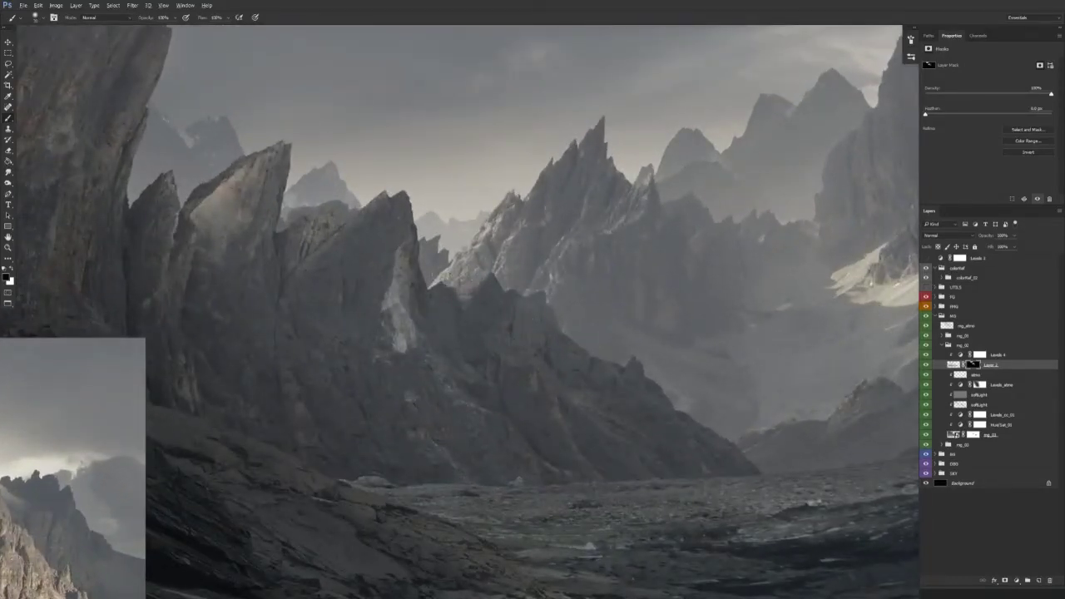
Step: Increase the brush hardness and clean up the highlight mask along the crest of the dark midground ridge
right_click(506, 316)
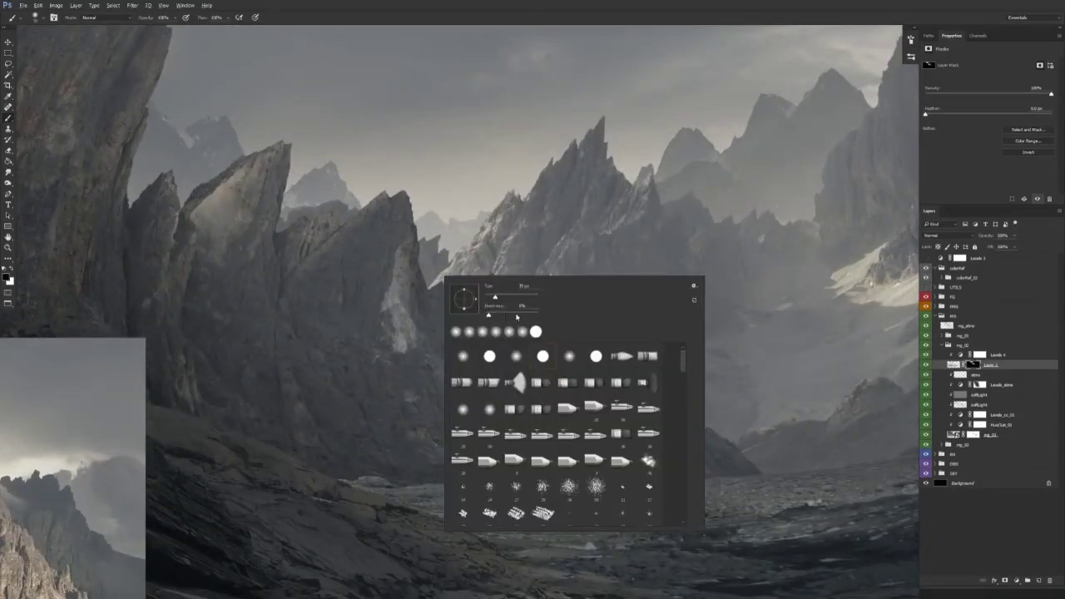
left_click(518, 316)
left_click(527, 223)
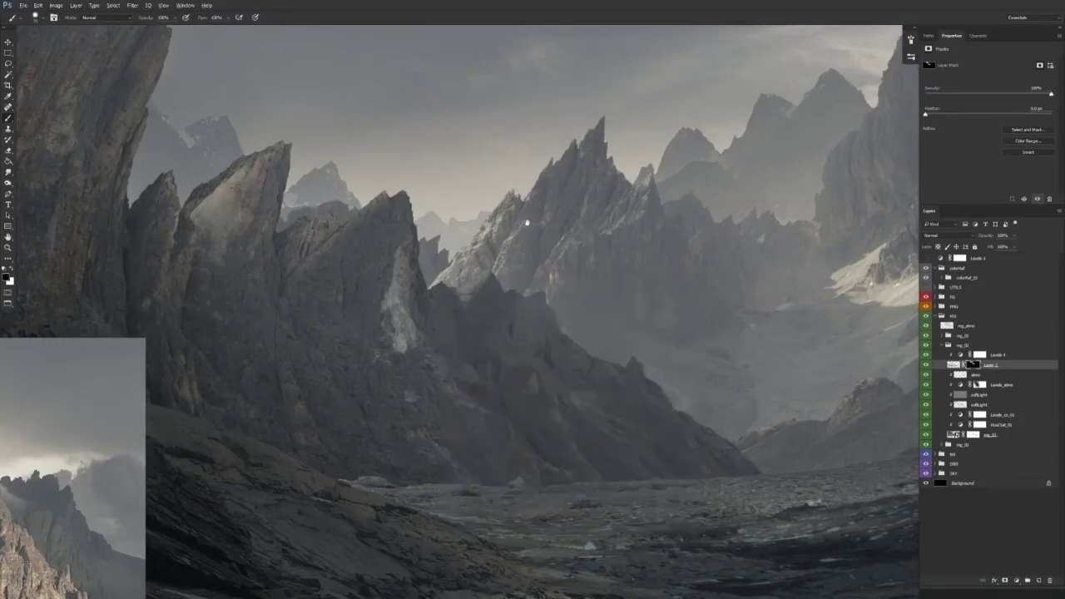
mouse_move(483, 285)
left_mouse_down()
mouse_move(445, 299)
mouse_move(488, 272)
left_mouse_up()
key("x")
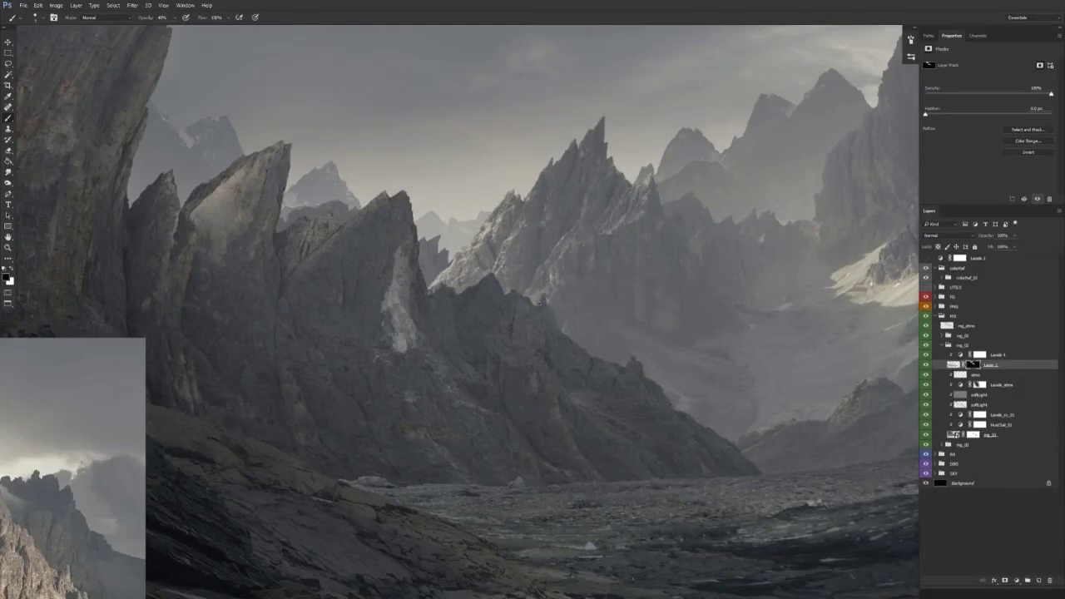
mouse_move(505, 316)
left_mouse_down()
mouse_move(542, 331)
mouse_move(537, 321)
left_mouse_up()
Step: Paint small highlights with a fine brush on the rock outcrop along the lower midground ridge slope
left_click_drag(576, 371, 381, 400)
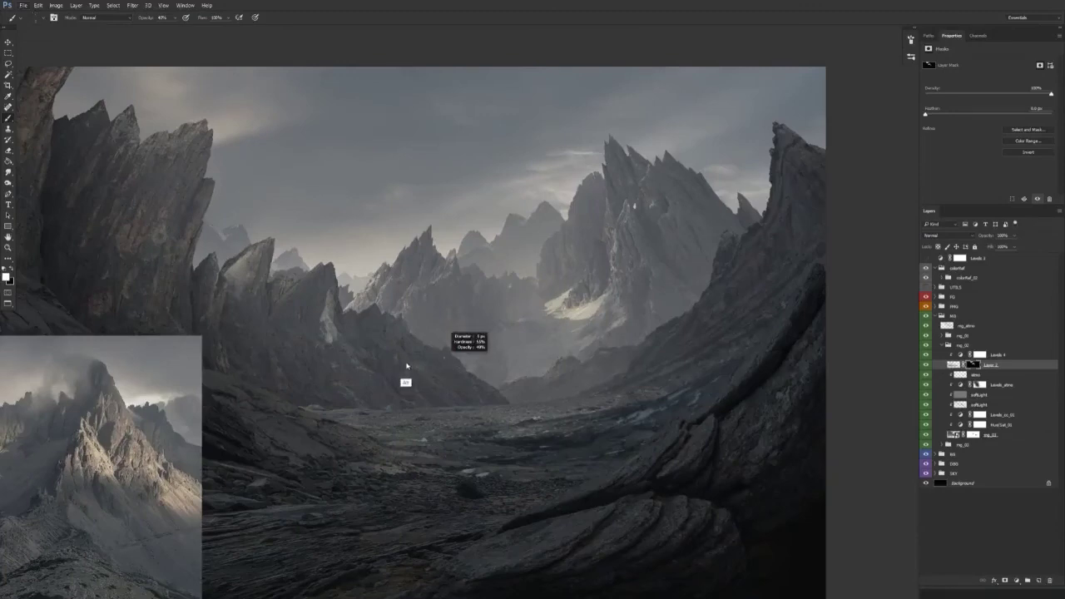
scroll(479, 337, "up", 4)
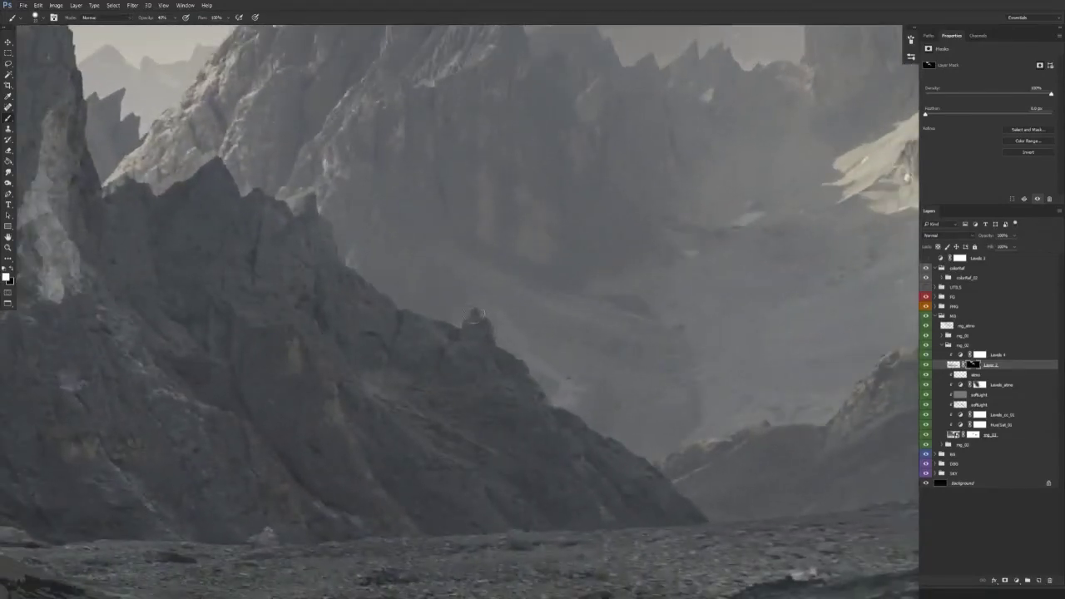
left_click_drag(476, 314, 446, 331)
left_click_drag(472, 337, 464, 343)
left_click(450, 336)
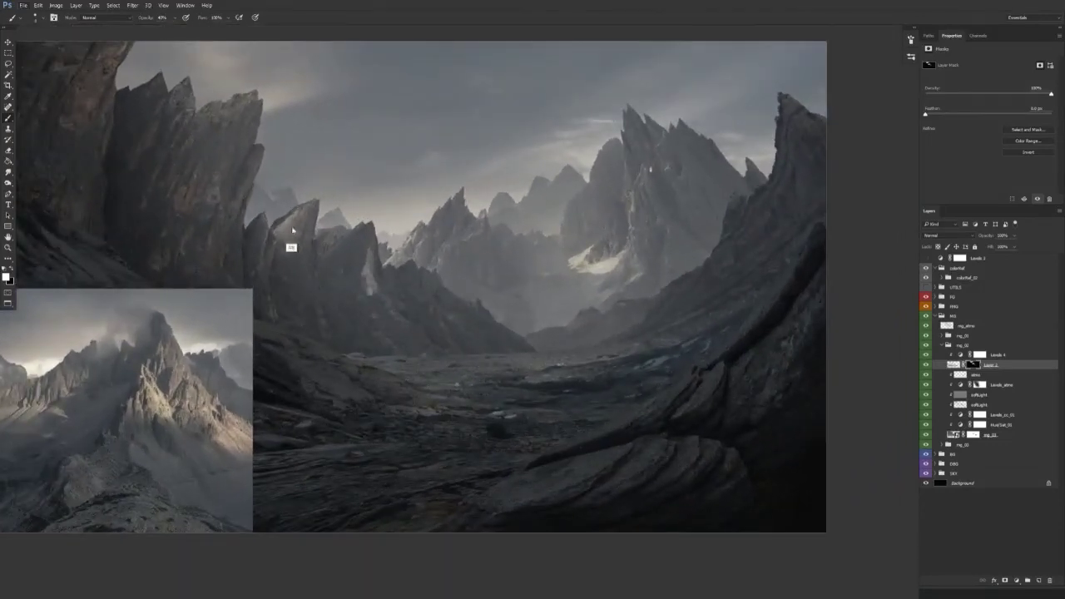
Step: Touch up the tilted peak's highlight, soften the light on the midground slope with black, and check the masked layer
left_click_drag(291, 230, 303, 230)
key("x")
key("3")
left_click_drag(422, 360, 399, 374)
key("v")
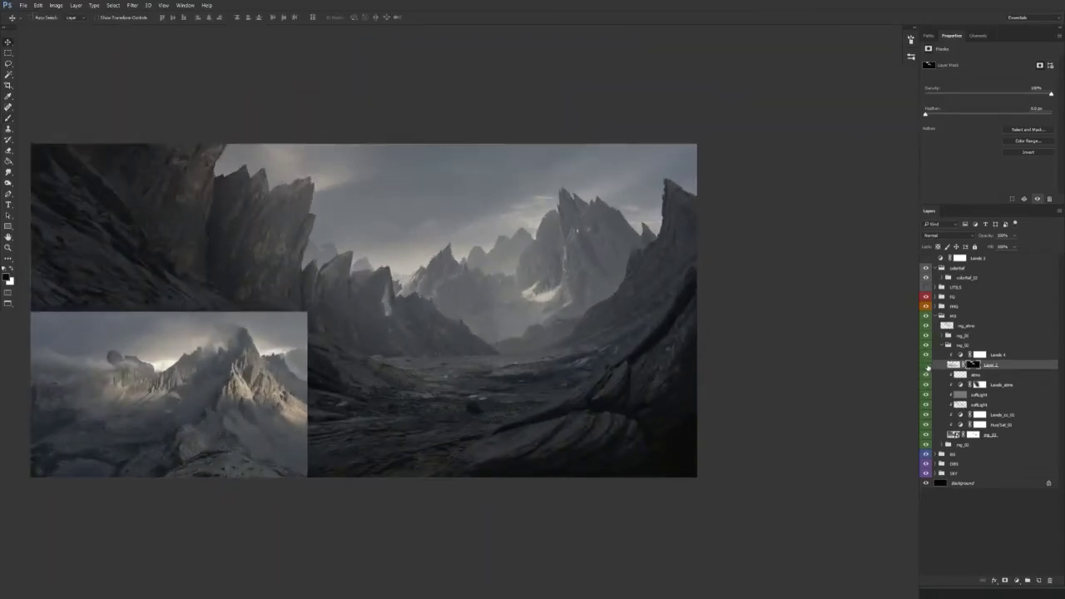
key("b")
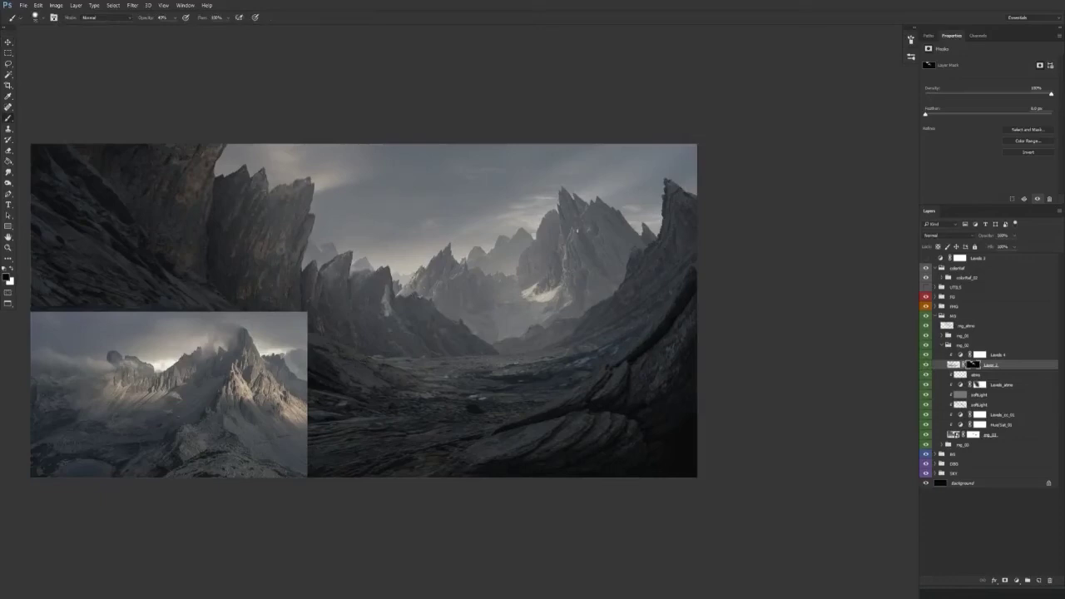
key("v")
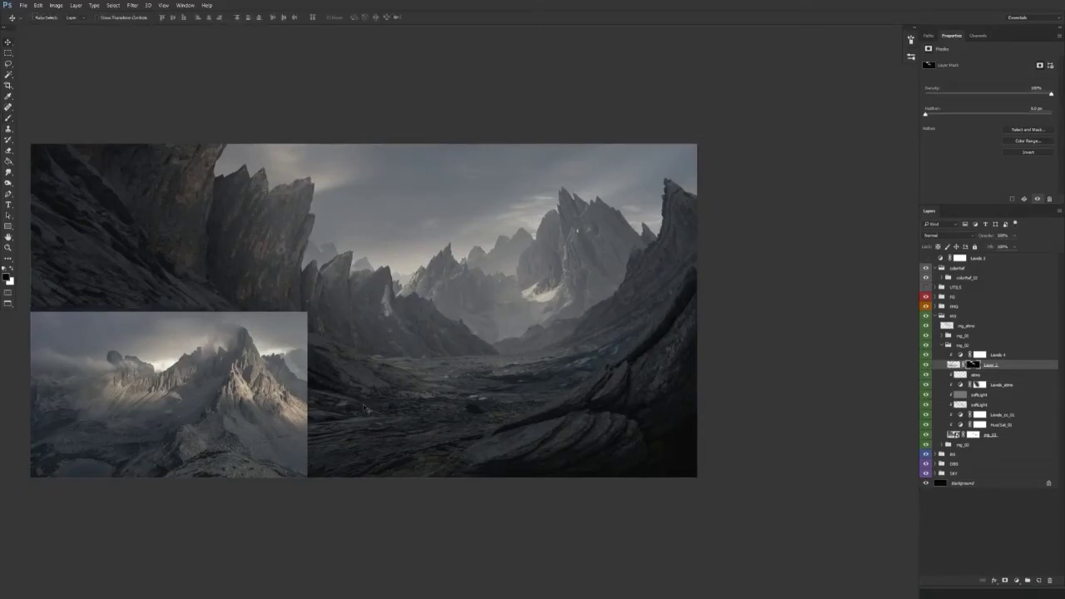
Step: Add a clipped Levels adjustment and place it above the atmo layer in the midground rock stack
left_click(1007, 384)
right_click(1007, 383)
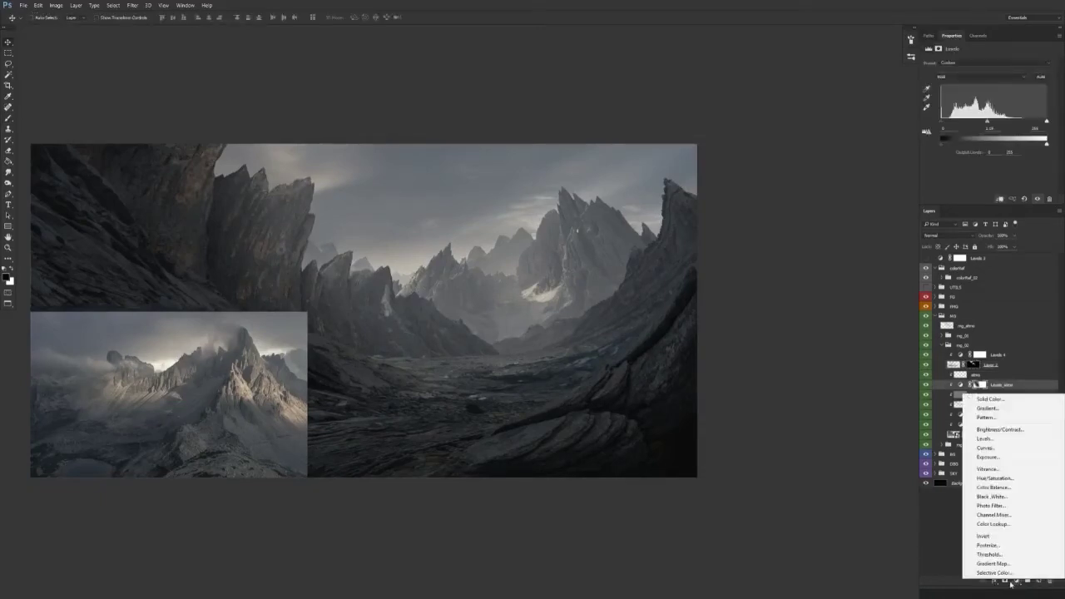
left_click(993, 440)
left_click_drag(1001, 386, 1001, 371)
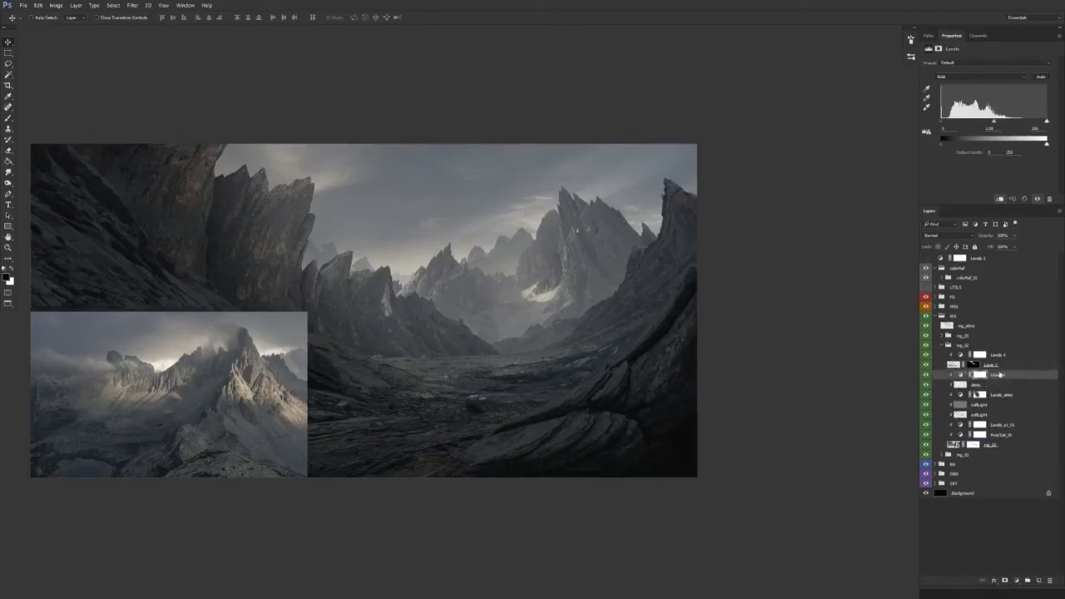
Step: Lower the new Levels' RGB input white point to brighten the rocks and reduce the Blue channel's output white level
left_click_drag(1046, 125, 1008, 124)
left_click(965, 76)
left_click(966, 102)
left_click_drag(1042, 144, 1041, 147)
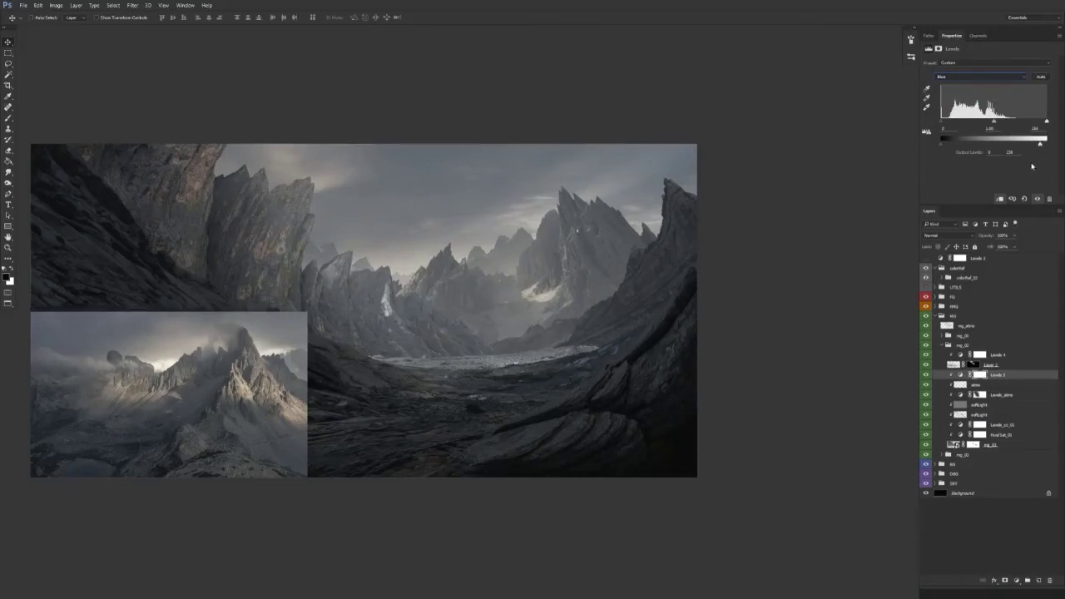
Step: Fill the new Levels adjustment's mask with black to hide its brightening effect
left_click(981, 376)
left_click_drag(464, 423, 491, 405)
key("ctrl+a")
key("x")
key("Delete")
key("ctrl+d")
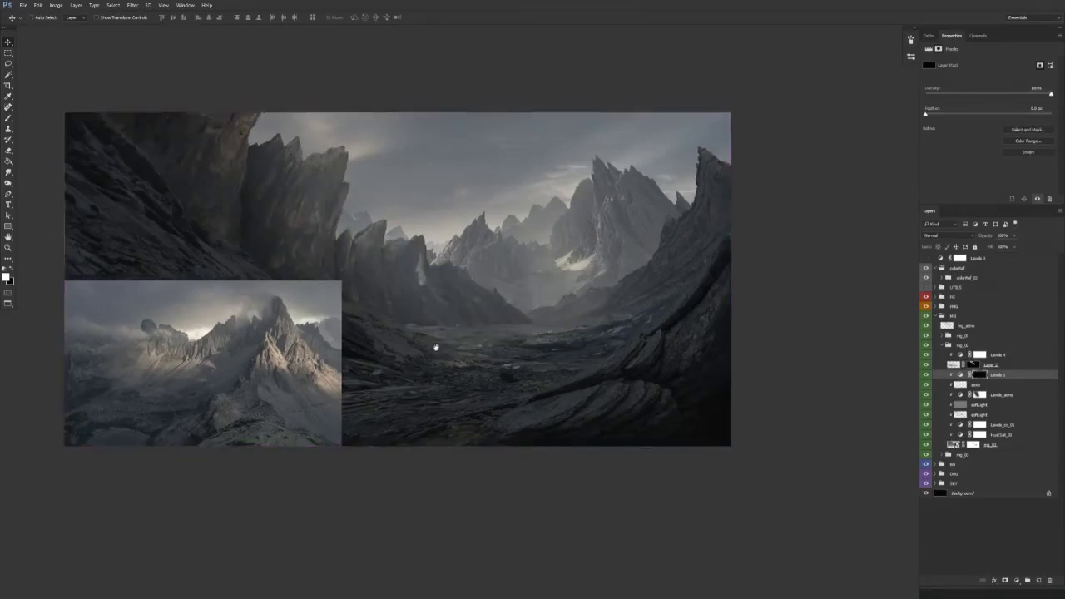
Step: Paint white on the Levels mask along the sloping edge of the tilted midground peak to reveal a rim highlight
left_click_drag(441, 349, 455, 410)
key("b")
left_click_drag(374, 293, 466, 302)
mouse_move(397, 301)
left_mouse_down()
mouse_move(368, 306)
mouse_move(376, 308)
left_mouse_up()
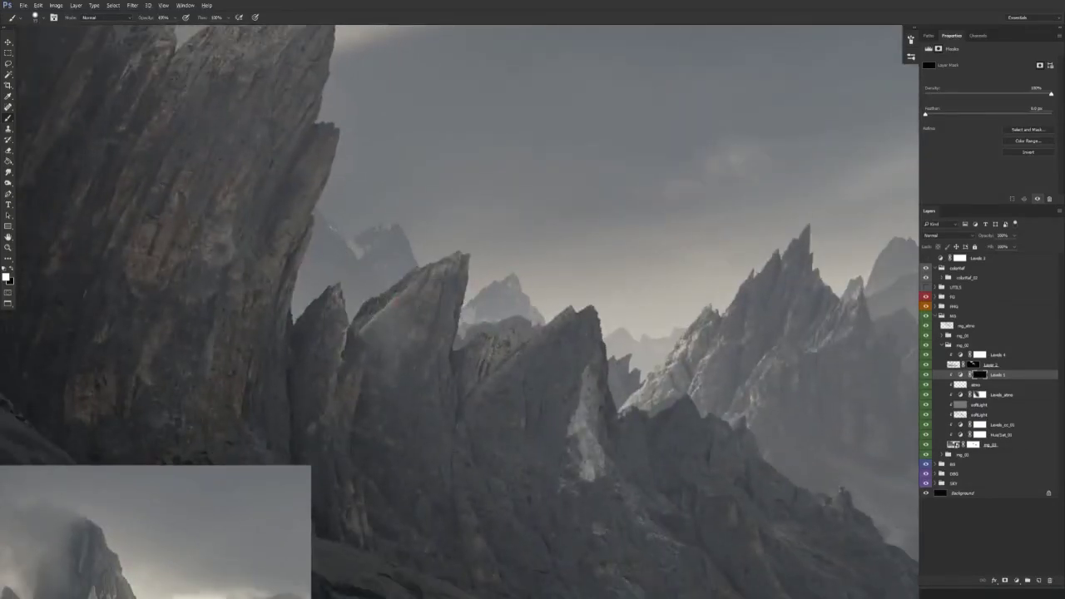
left_click_drag(421, 276, 351, 333)
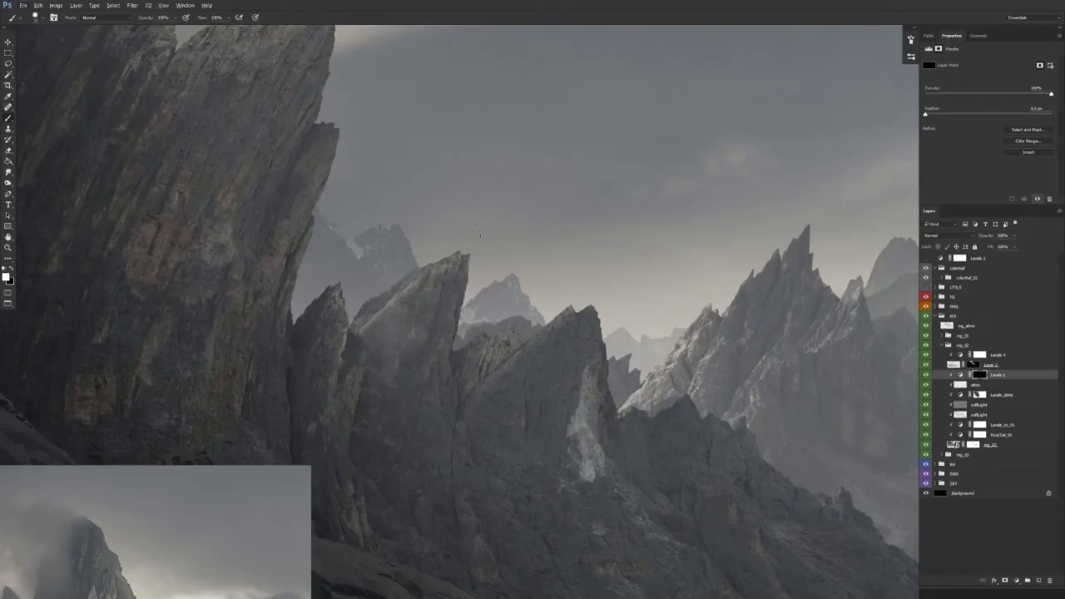
Step: Strengthen the rim highlight by lowering the Levels' RGB input white point and adjusting its midtones
left_click(1002, 376)
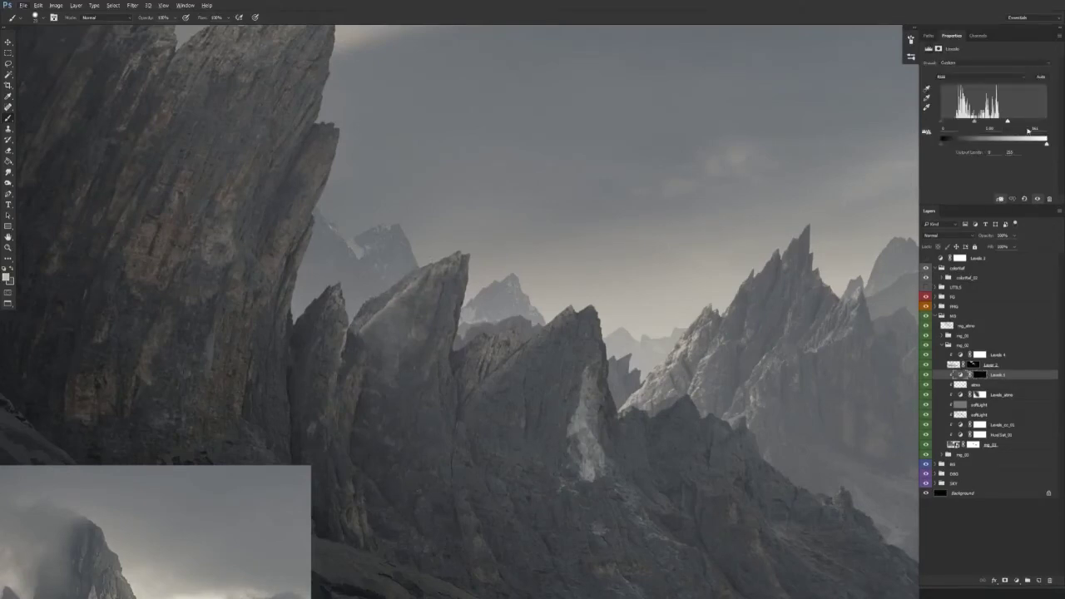
left_click_drag(1002, 125, 966, 125)
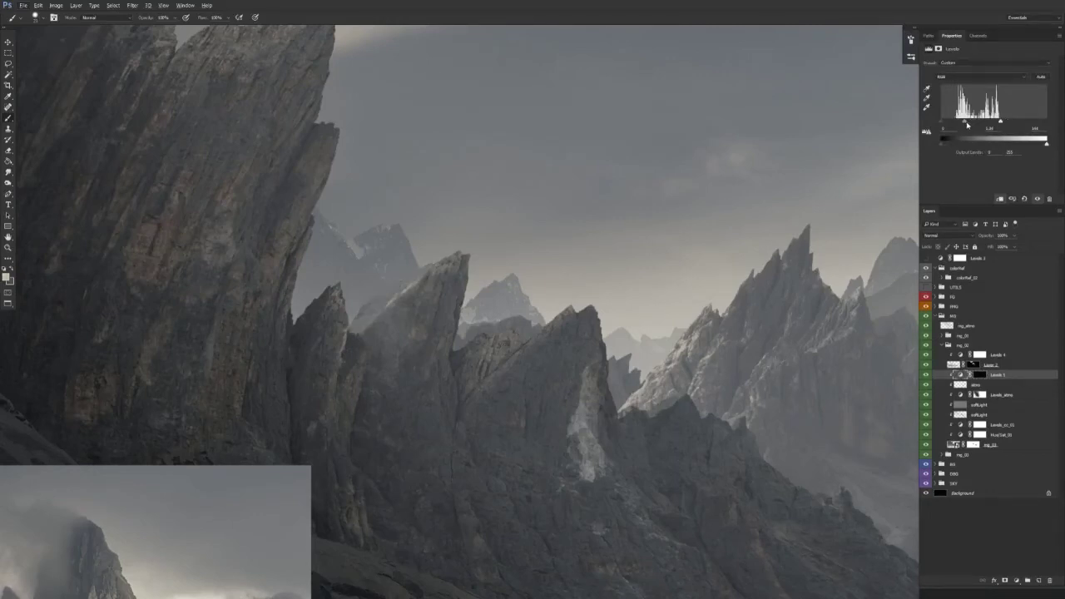
mouse_move(967, 125)
left_mouse_down()
mouse_move(996, 123)
mouse_move(983, 126)
left_mouse_up()
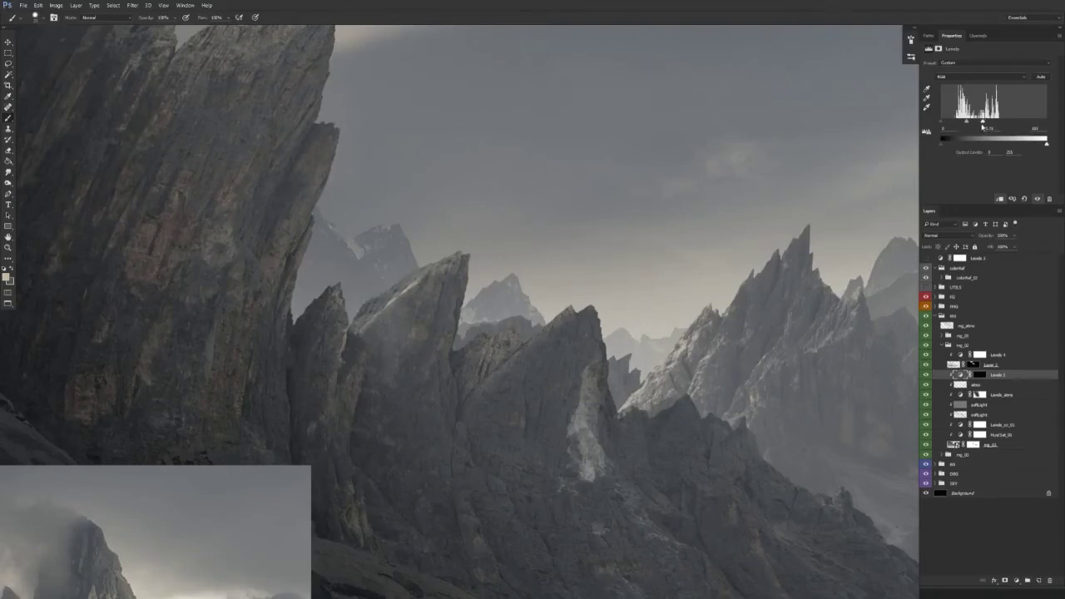
Step: Warm the rim highlight by lowering the Levels' Blue output white level and adjusting the Blue channel midtones
left_click(961, 78)
left_click(956, 100)
left_click_drag(1046, 144, 1033, 147)
left_click(980, 76)
left_click(956, 84)
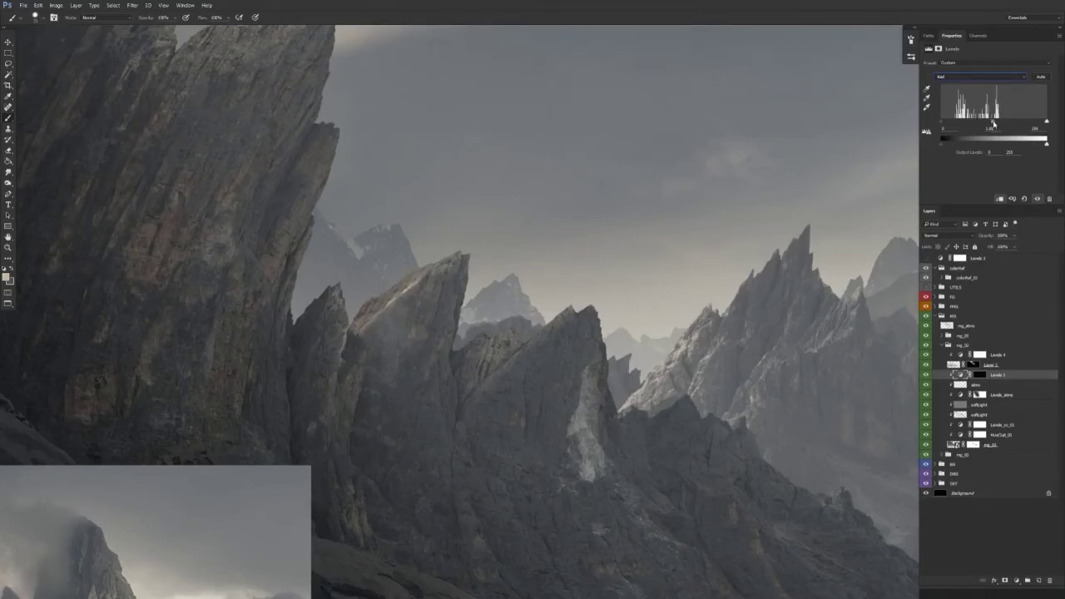
left_click_drag(556, 343, 512, 357)
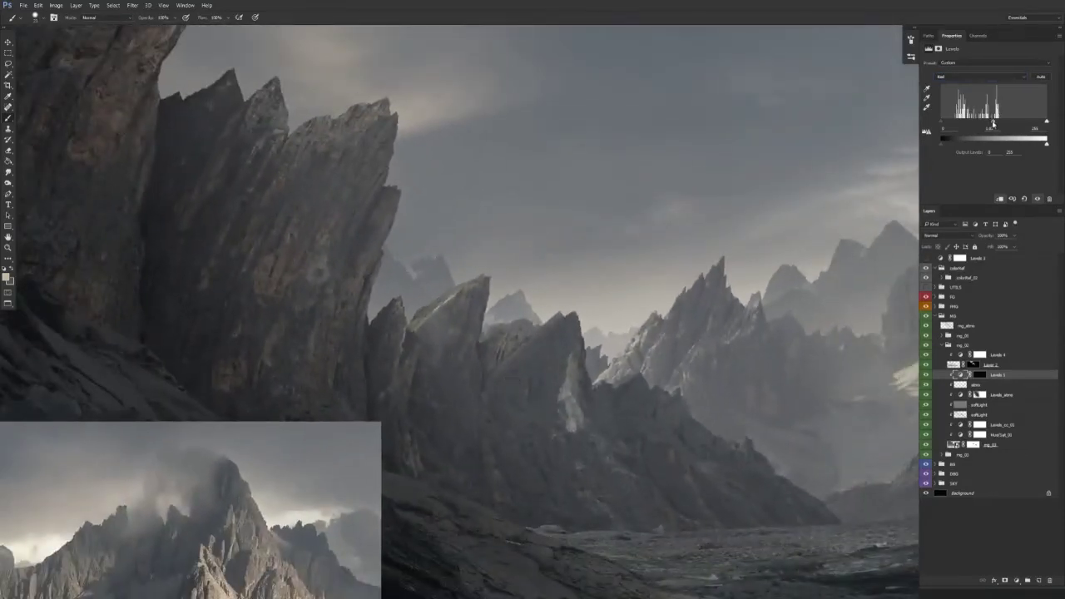
left_click(970, 79)
left_click(962, 101)
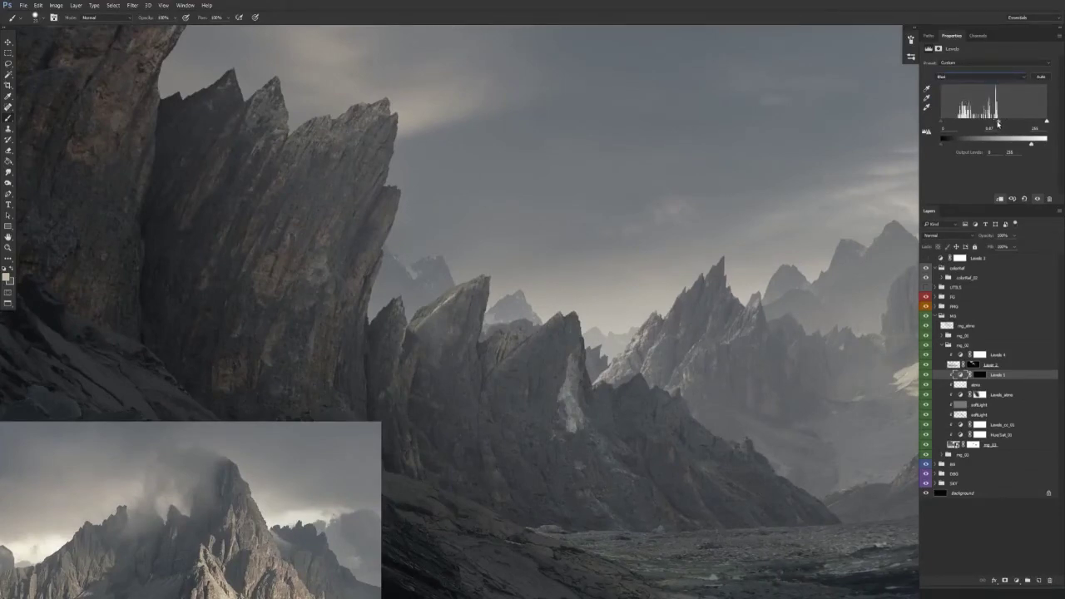
left_click_drag(997, 125, 997, 124)
Step: Add a clipped Hue/Saturation above the atmo layer, replace its mask with the Levels mask, and reselect the Levels mask
left_click(1004, 386)
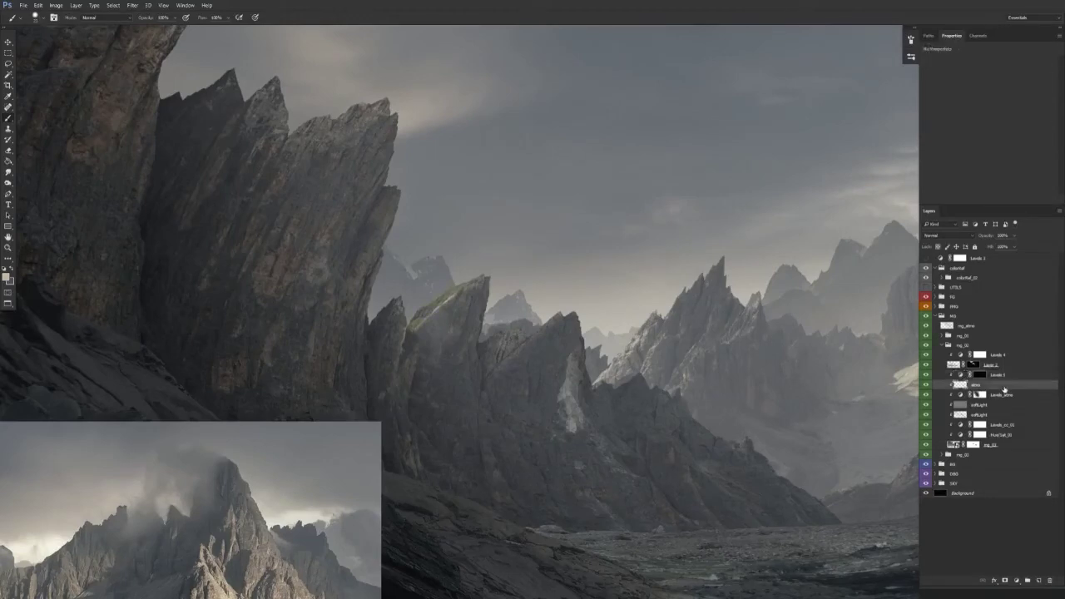
left_click(1017, 581)
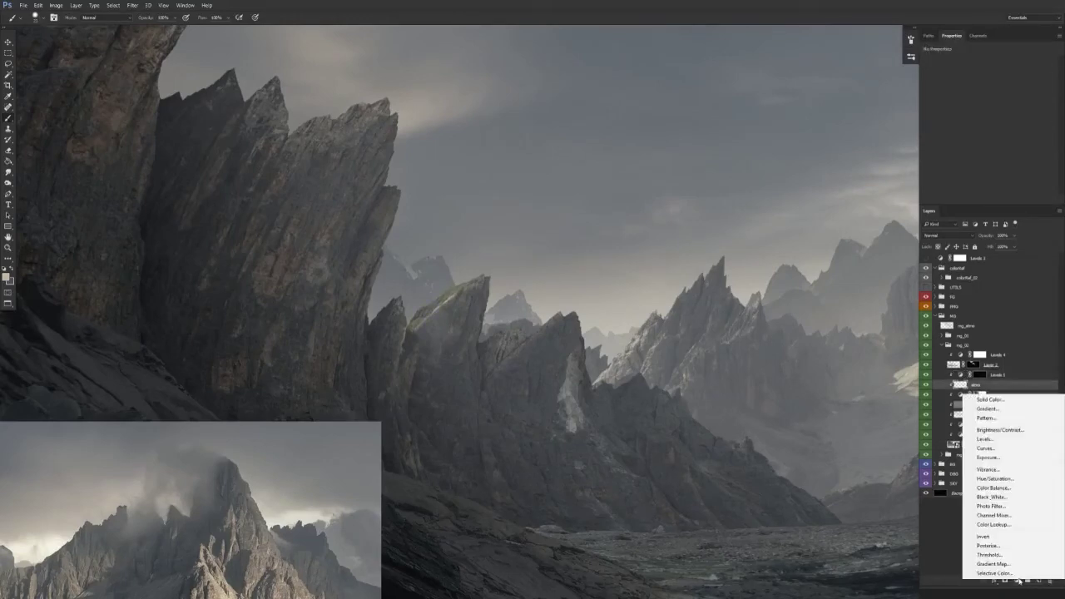
left_click(996, 478)
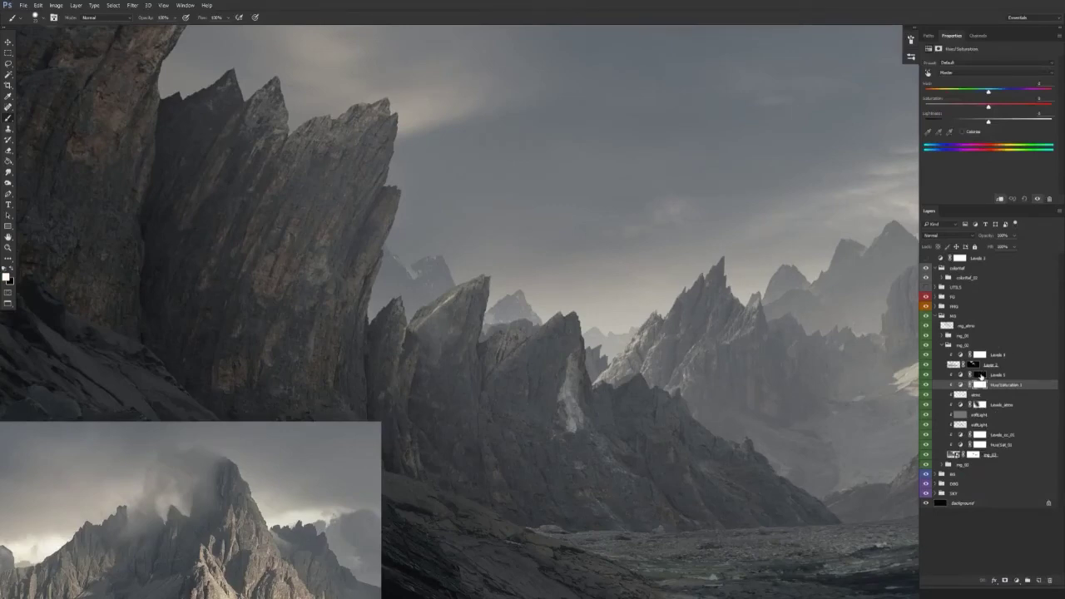
left_click_drag(980, 375, 979, 388)
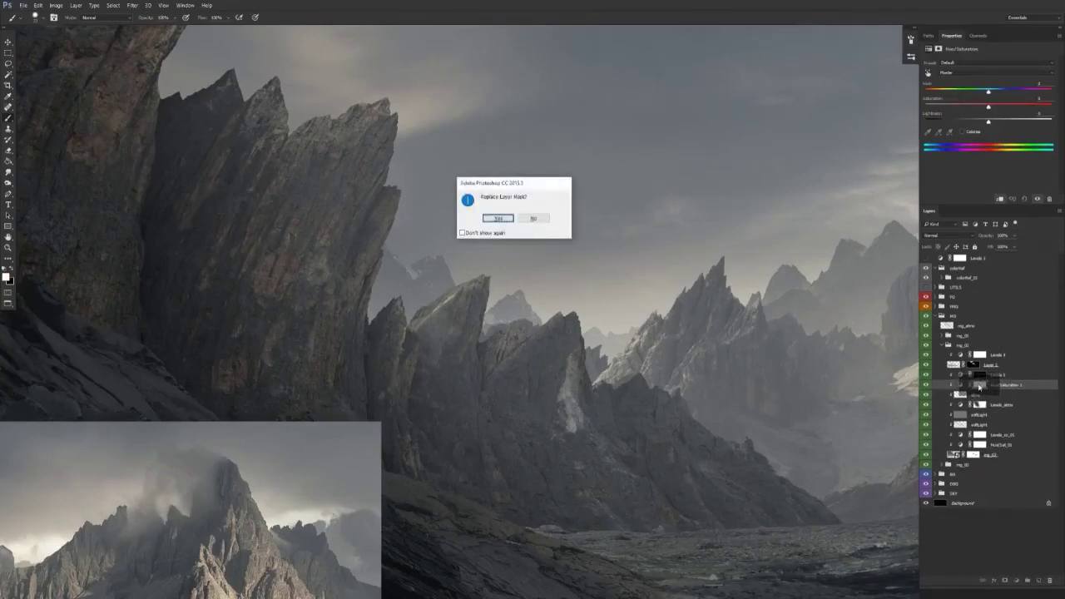
left_click(502, 220)
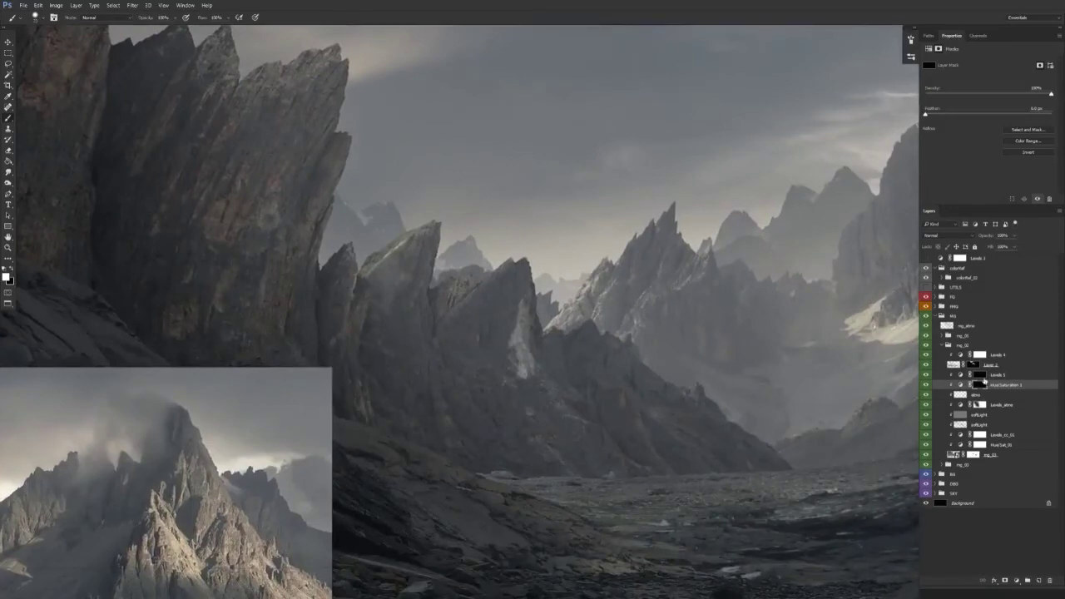
left_click(981, 375)
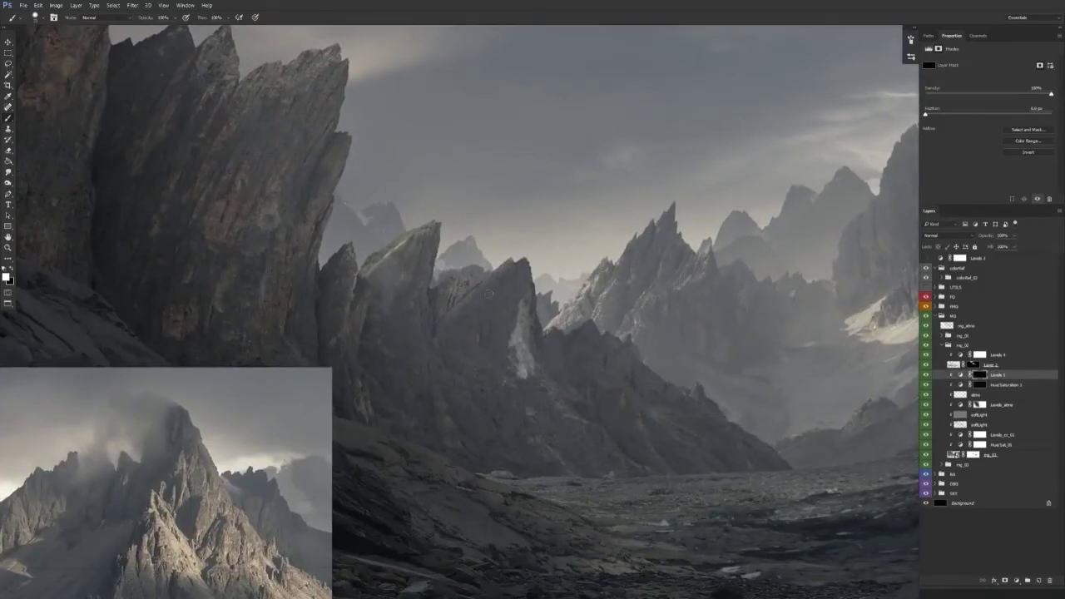
Step: Select a speckled texture brush preset and test it on the Levels mask over the tilted midground peak, undoing the unwanted strokes
left_click_drag(509, 263, 486, 281)
right_click(559, 312)
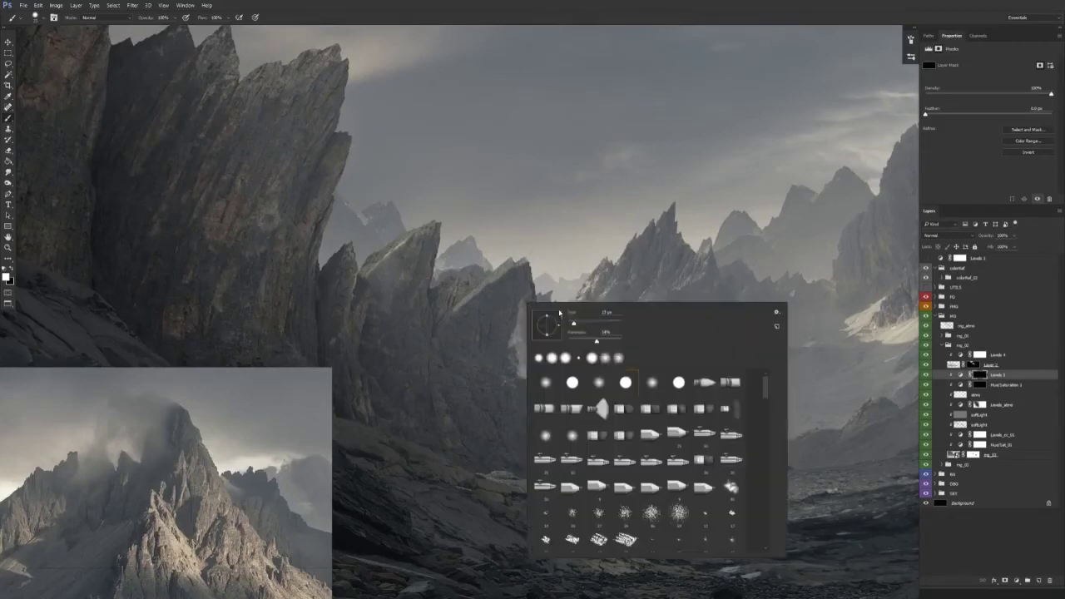
mouse_move(770, 385)
left_mouse_down()
mouse_move(757, 531)
mouse_move(768, 479)
left_mouse_up()
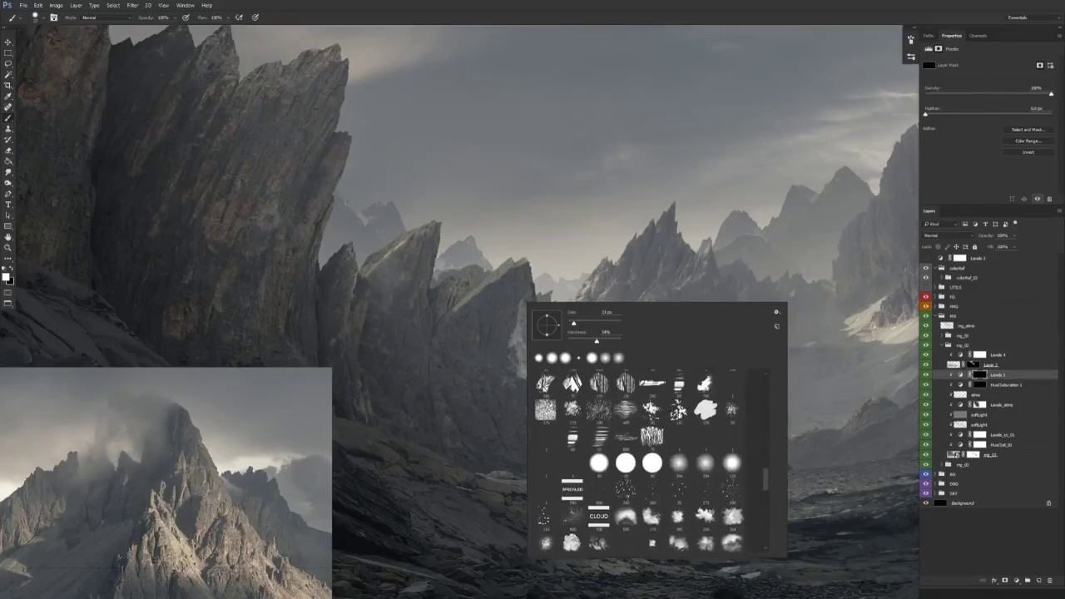
left_click(653, 412)
left_click_drag(463, 400, 422, 388)
mouse_move(452, 304)
left_mouse_down()
mouse_move(407, 373)
mouse_move(416, 380)
left_mouse_up()
key("ctrl+z")
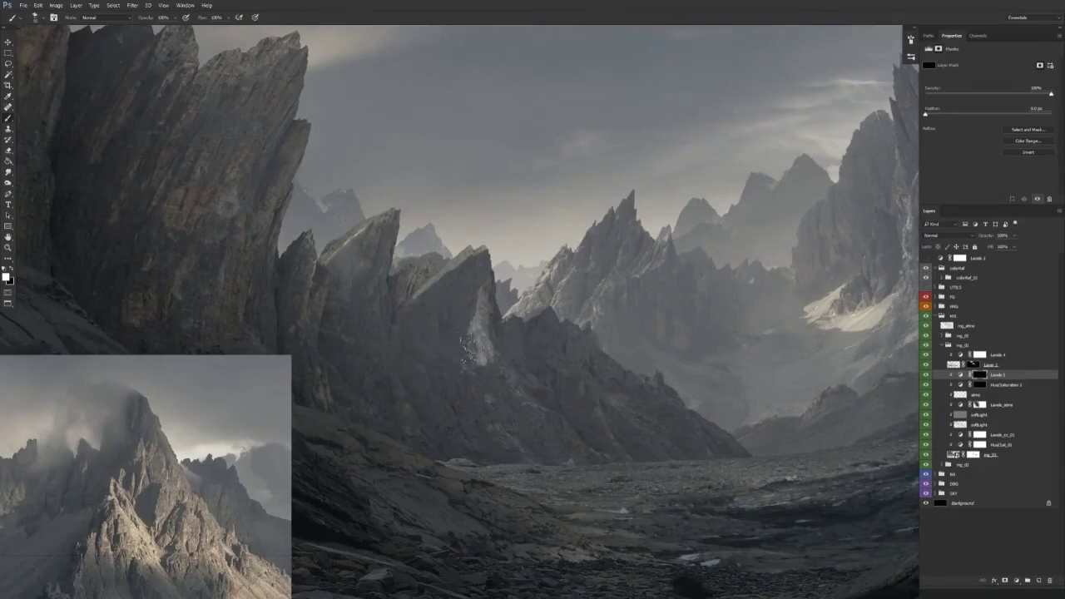
left_click(984, 379, "ctrl")
key("ctrl+z")
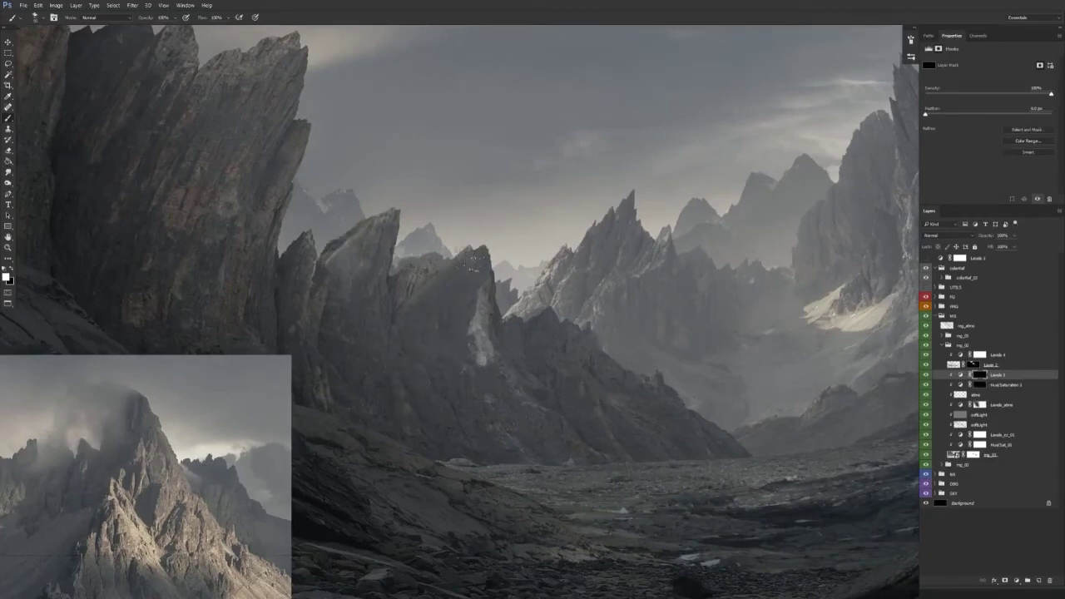
Step: Paint the Levels mask in white and black with the textured brush to break up highlights on the peak's top and the adjoining lower ridge
left_click_drag(473, 265, 431, 282)
key("x")
left_click_drag(479, 250, 475, 260)
key("x")
left_click_drag(527, 333, 535, 347)
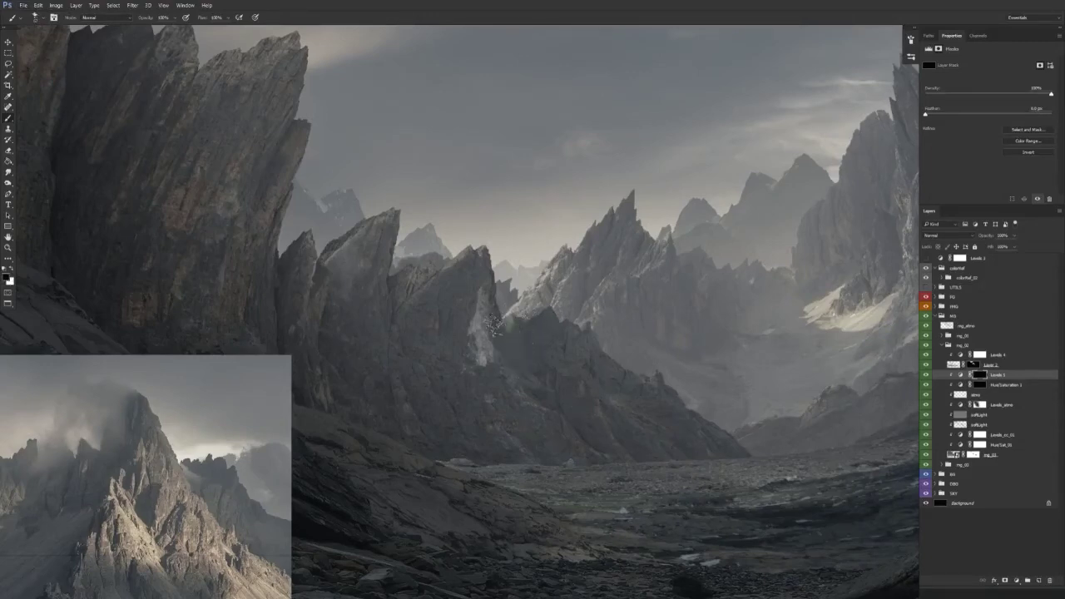
key("x")
mouse_move(545, 312)
left_mouse_down()
mouse_move(526, 406)
mouse_move(545, 310)
mouse_move(546, 345)
left_mouse_up()
key("x")
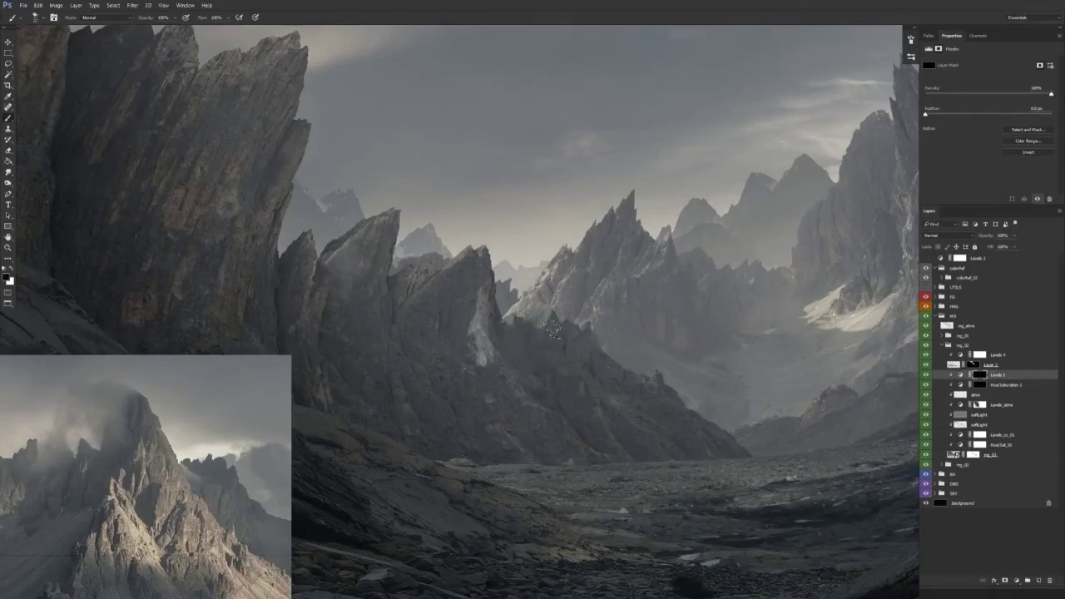
Step: Adjust the Red channel midtones of the highlight Levels
key("v")
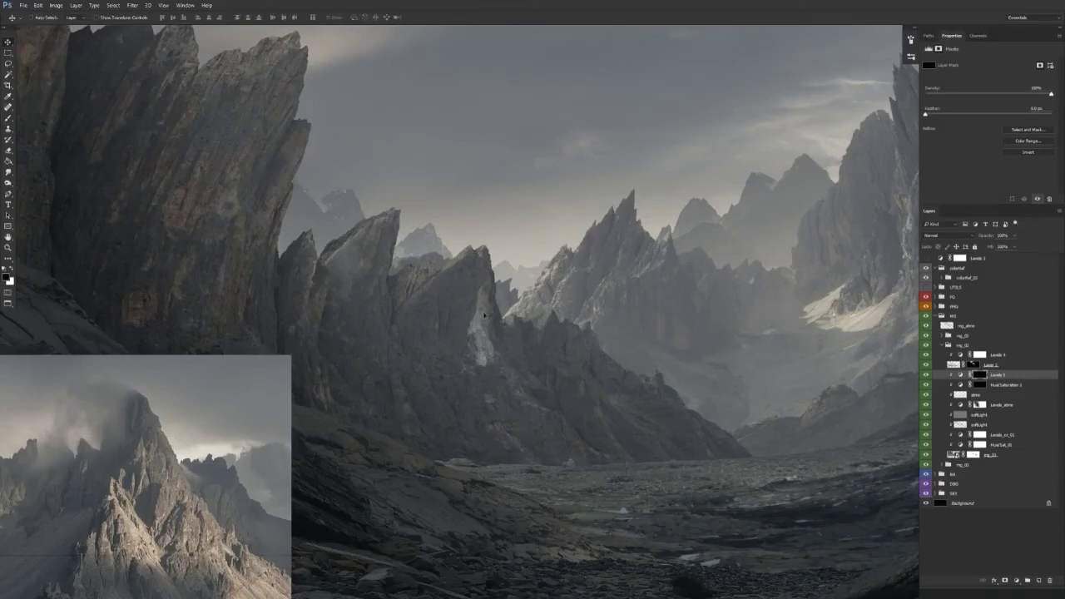
left_click(1003, 377)
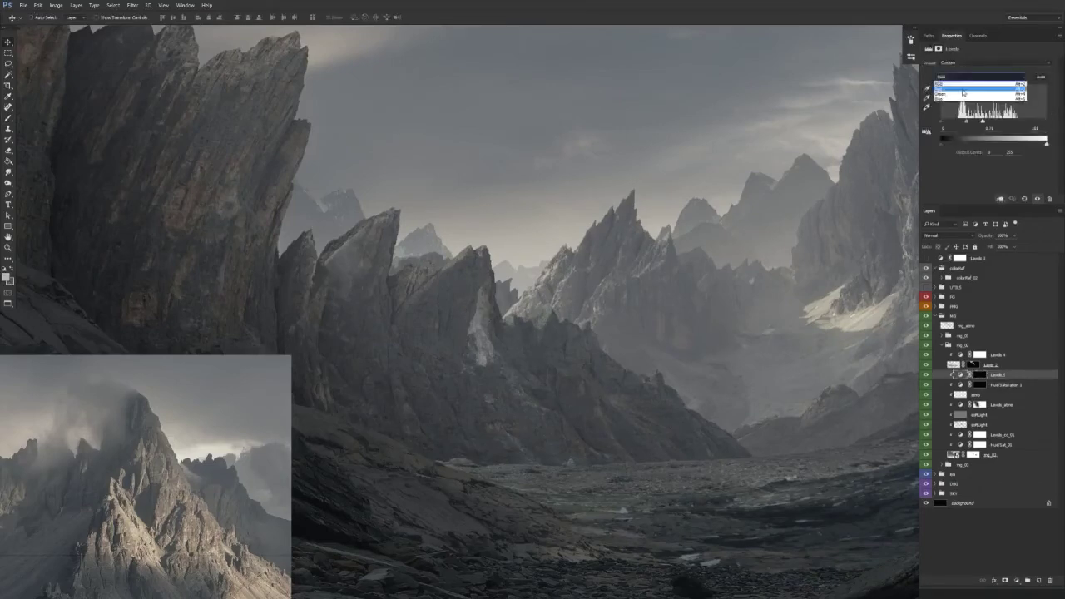
left_click_drag(993, 122, 991, 125)
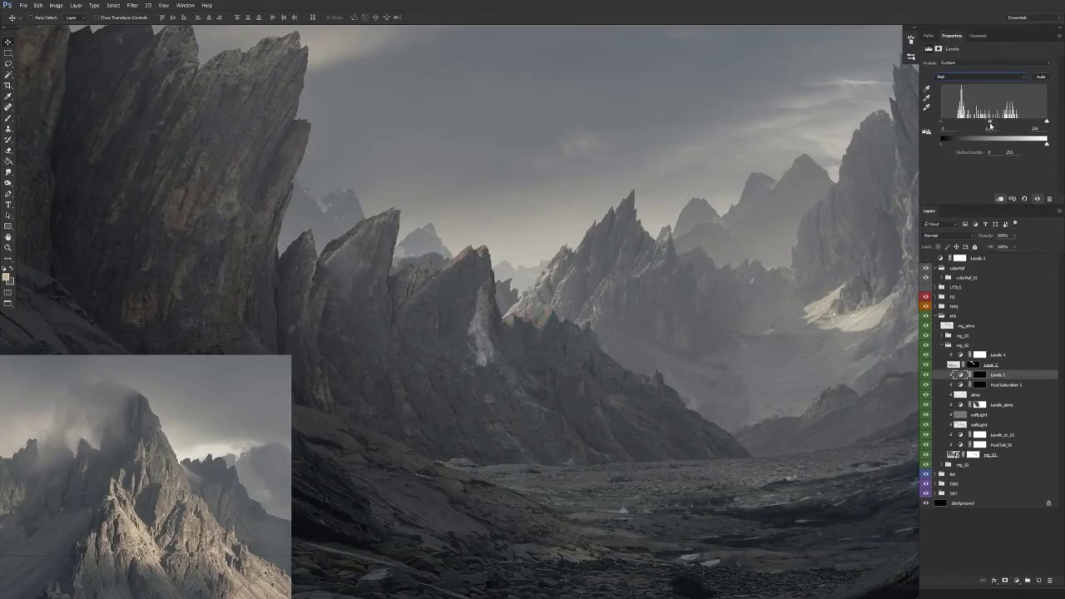
Step: Paint white on the highlight Levels mask over the tips of the large jagged cliff to catch light there
left_click_drag(553, 364, 462, 391)
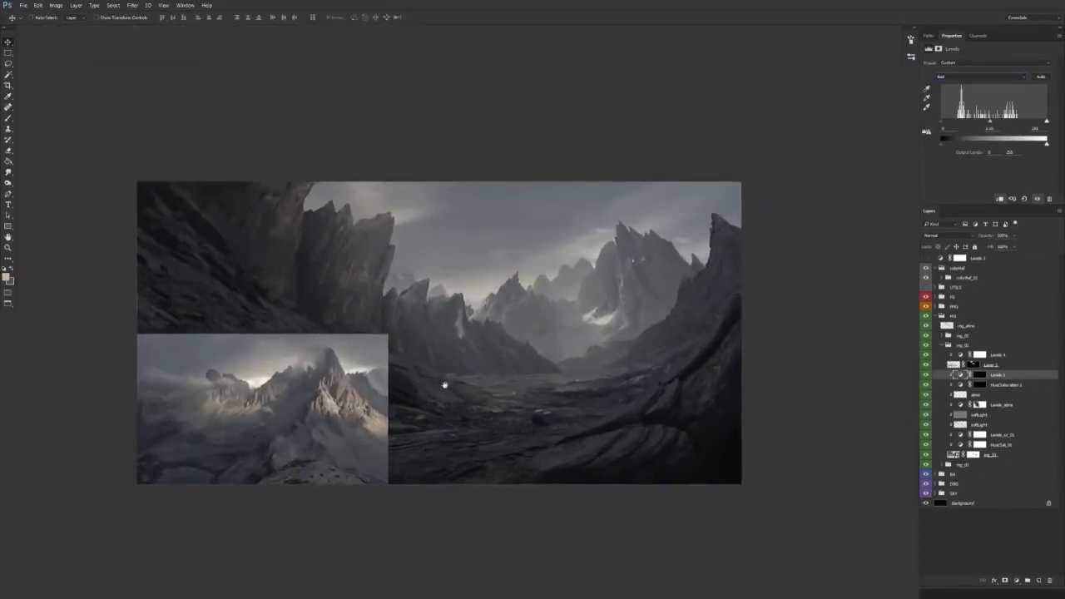
scroll(442, 381, "up", 2)
key("Down")
left_click_drag(482, 391, 546, 375)
key("b")
left_click(983, 374)
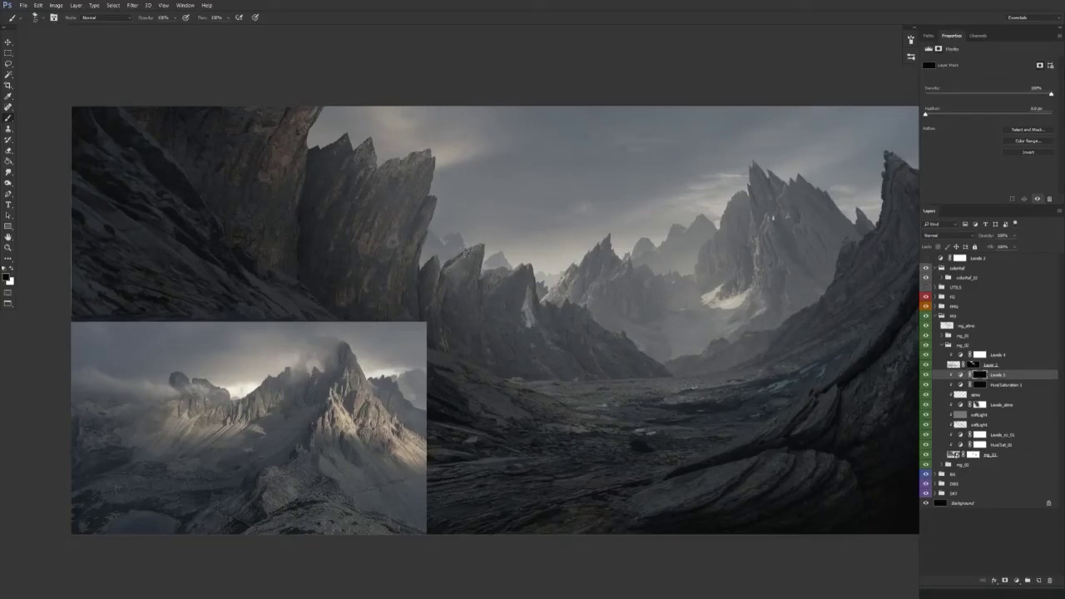
key("x")
key("x")
key("x")
key("x")
key("x")
left_click_drag(367, 141, 362, 150)
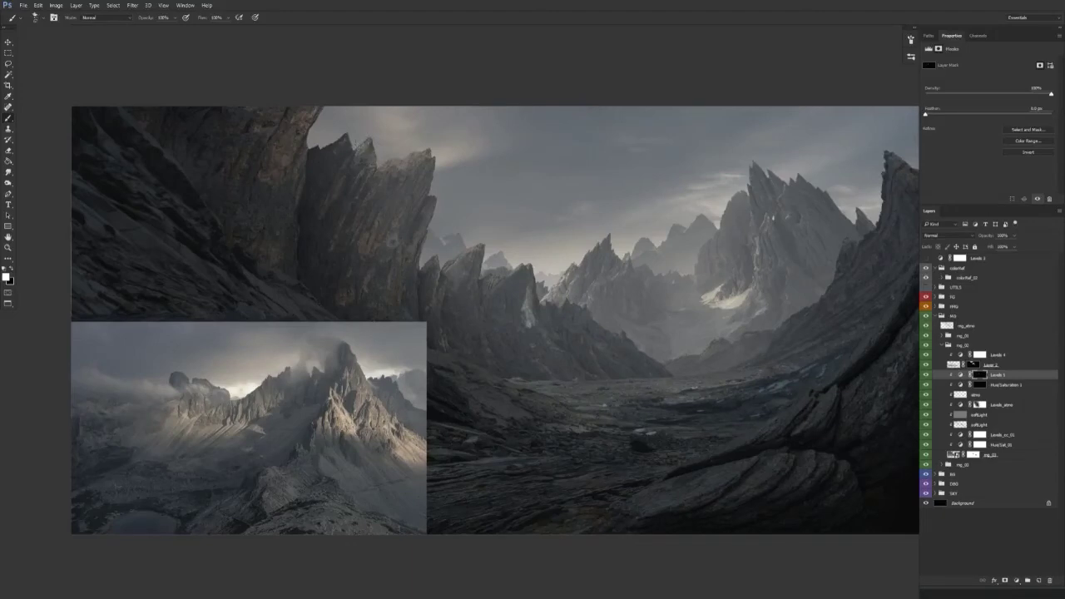
key("x")
Step: Set the brush opacity to 80% and hide the baked highlight layer with its clipped Levels, comparing the image with it off
left_click_drag(386, 289, 325, 238)
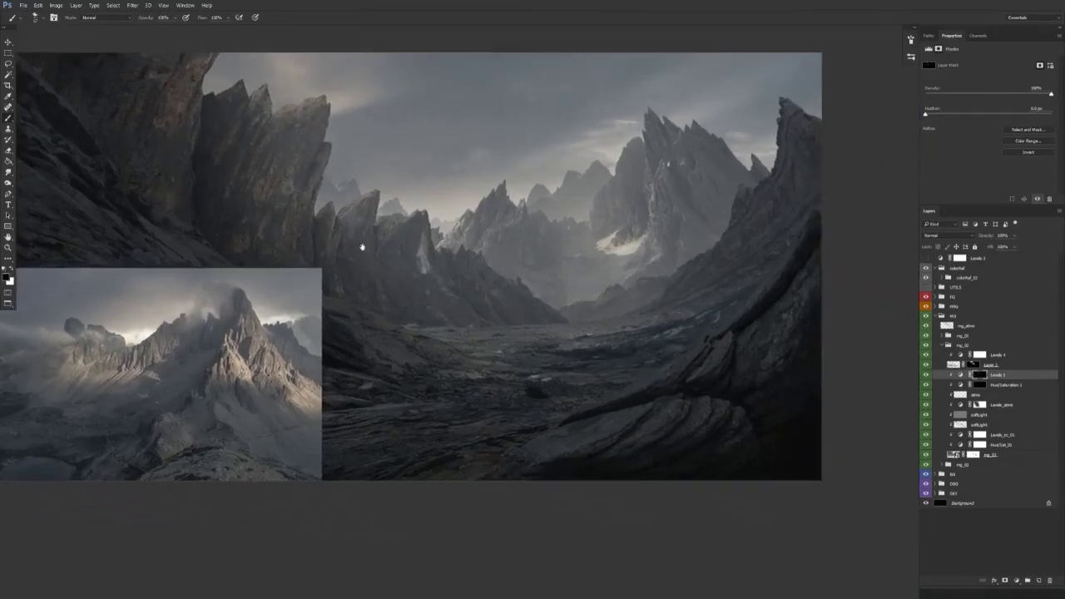
key("8")
key("x")
left_click_drag(437, 324, 373, 297)
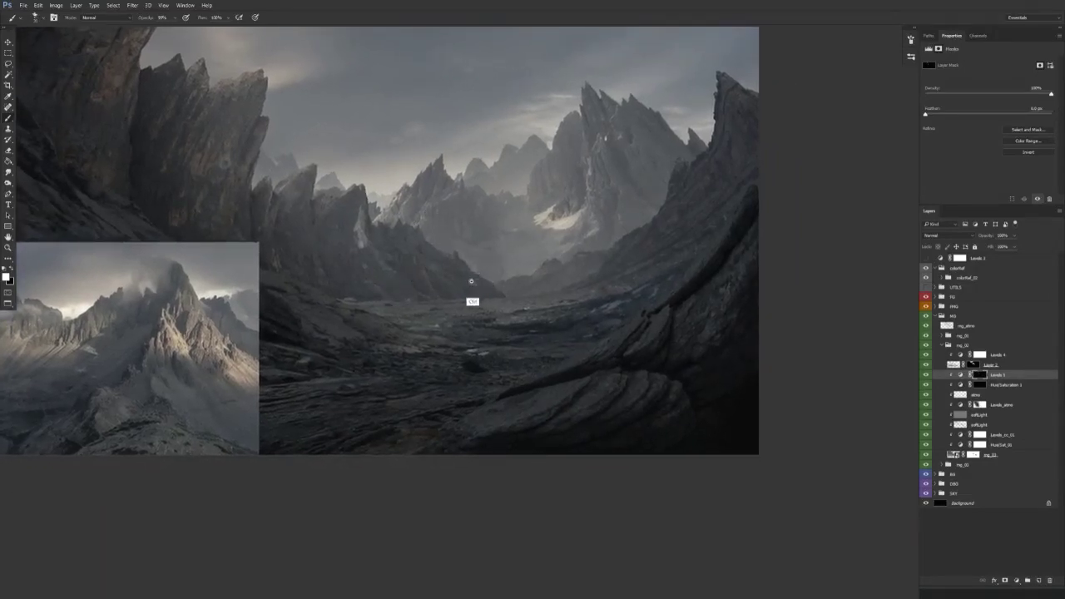
scroll(471, 300, "down", 2)
key("v")
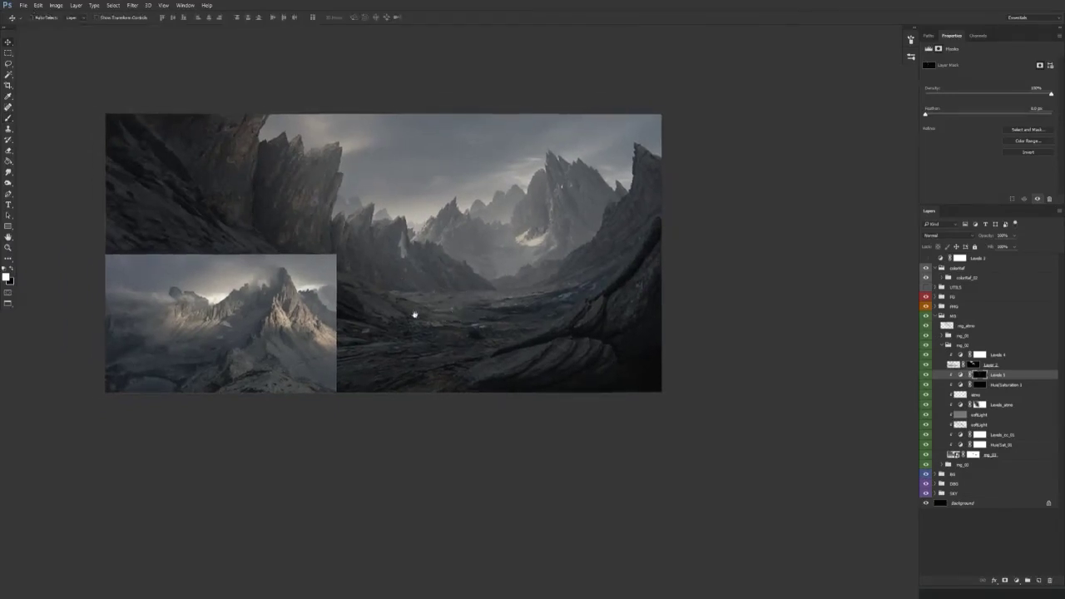
scroll(414, 311, "right", 1)
key("b")
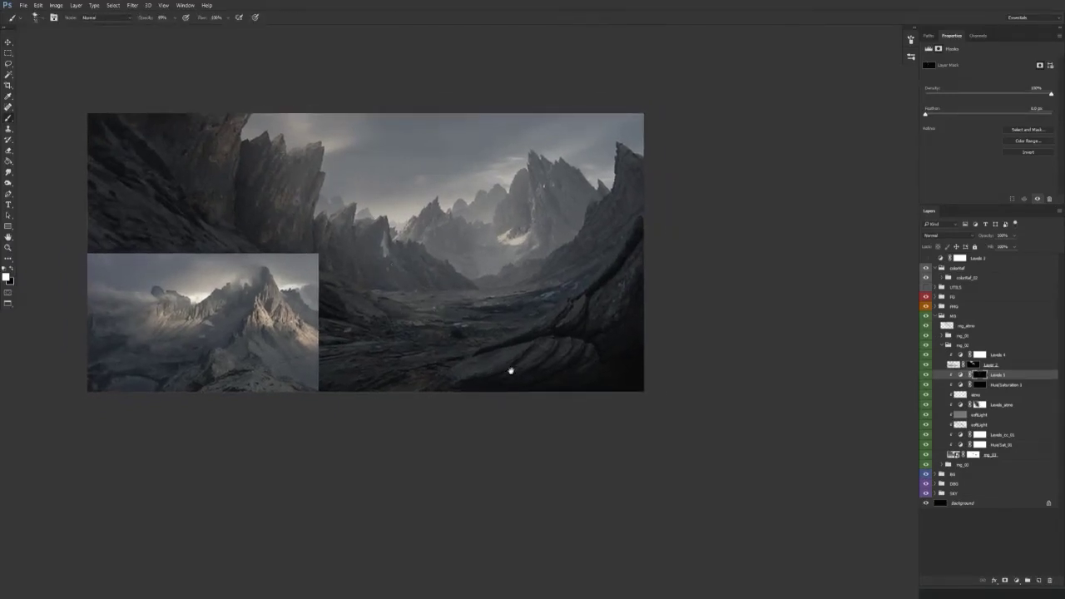
left_click(926, 366)
left_click(925, 373)
left_click(925, 374)
left_click(925, 374)
left_click(926, 373)
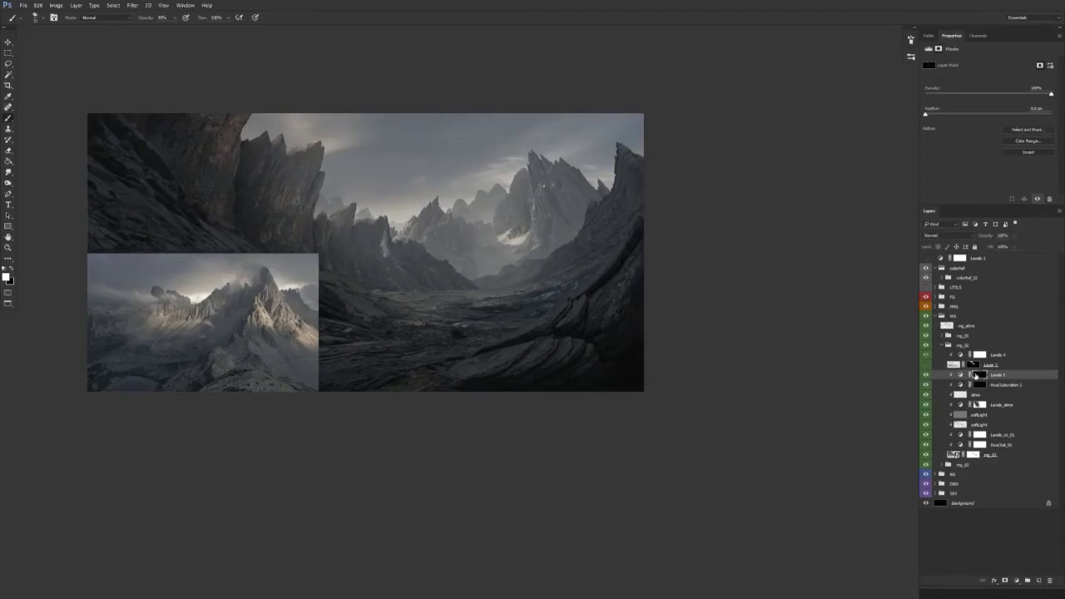
Step: Paint white and black on the highlight Levels mask to refine the lit edges along the midground ridge
mouse_move(362, 225)
left_mouse_down()
mouse_move(380, 227)
mouse_move(356, 229)
left_mouse_up()
key("x")
left_click_drag(358, 230, 354, 256)
key("x")
key("x")
key("x")
key("x")
key("x")
key("x")
key("x")
Step: Paint and trim soft highlight patches on the Levels mask across the valley floor below the ridge, using brush opacities of 30% and 60%
left_click_drag(425, 281, 439, 298)
left_click_drag(523, 294, 501, 303)
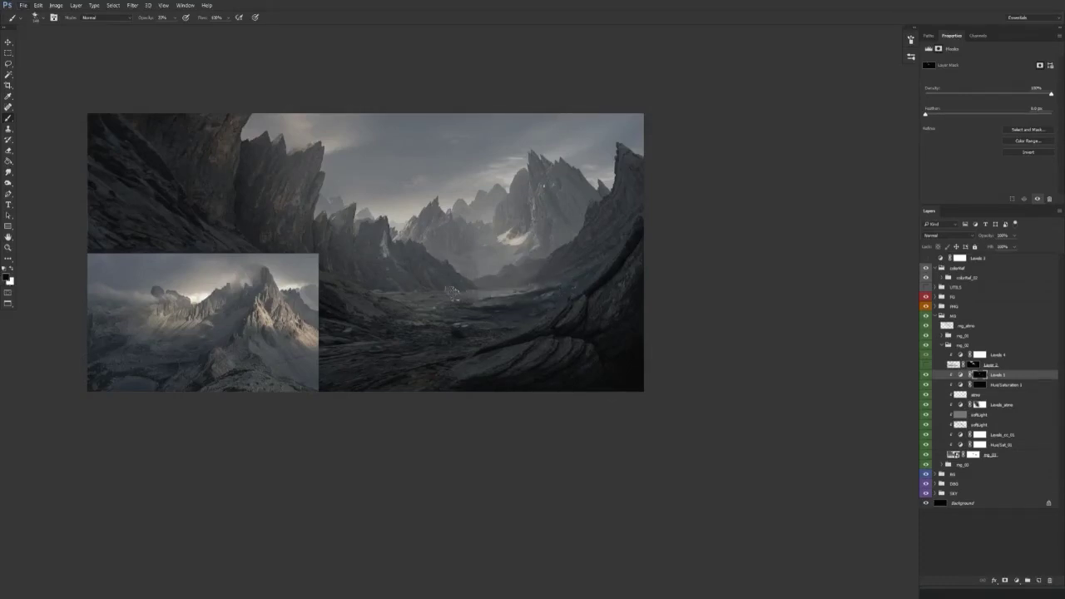
left_click_drag(481, 303, 461, 313)
key("x")
mouse_move(496, 291)
left_mouse_down()
mouse_move(541, 290)
mouse_move(516, 315)
left_mouse_up()
key("ctrl+z")
key("3")
left_click_drag(433, 302, 457, 300)
key("6")
key("ctrl")
key("e")
mouse_move(491, 303)
left_mouse_down()
mouse_move(525, 319)
mouse_move(511, 321)
left_mouse_up()
key("x")
key("3")
key("ctrl+z")
key("x")
left_click_drag(450, 336, 385, 416)
Step: Delete the baked highlight layer with its clipped Levels 4, and the clipped Hue/Saturation beneath the highlight Levels
key("v")
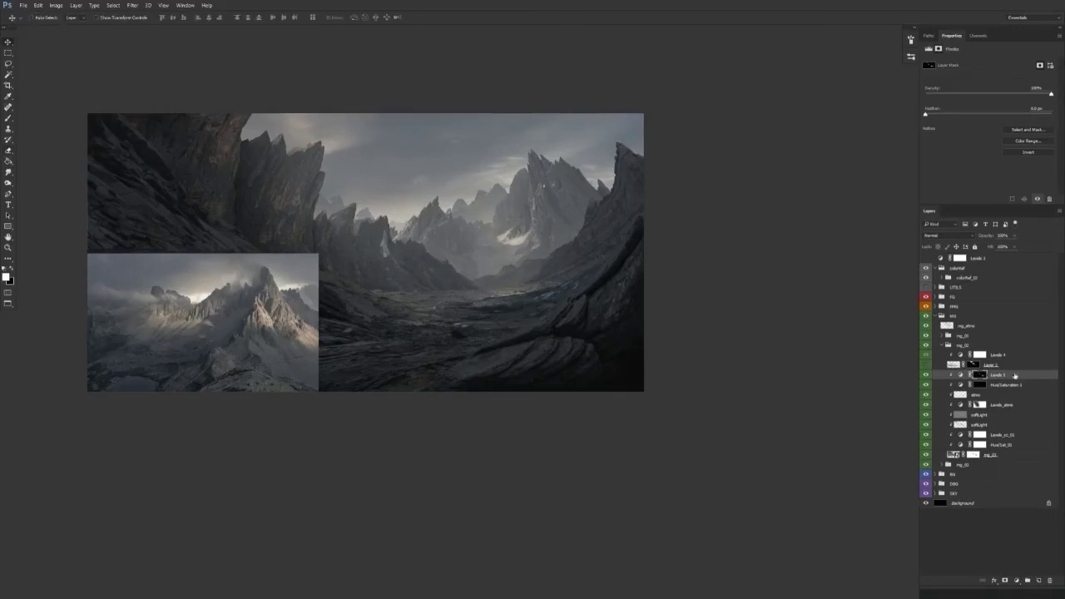
left_click(1003, 356)
left_click(1012, 365, "shift")
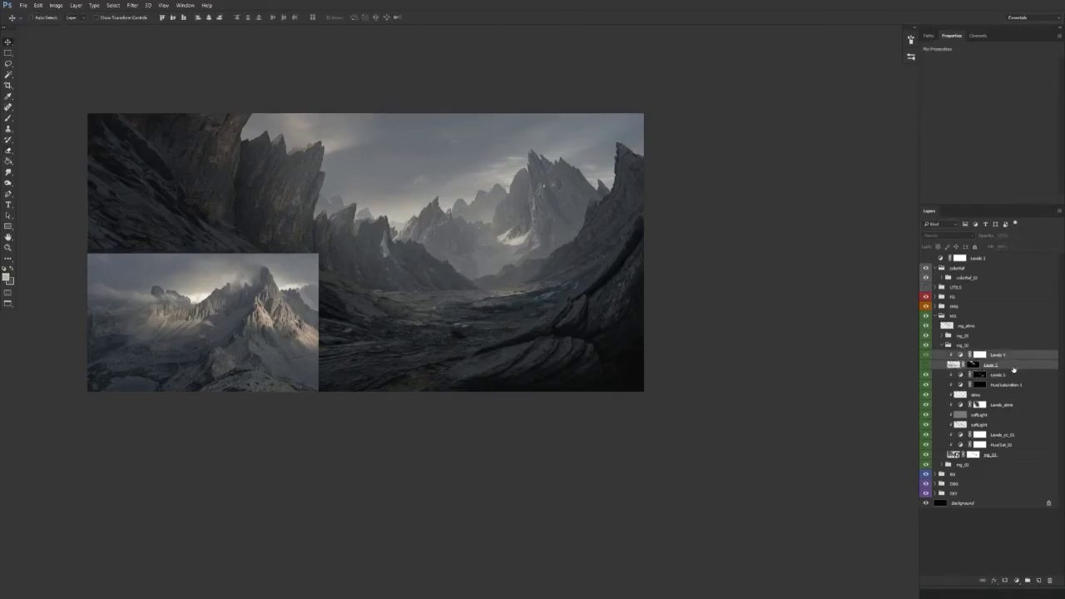
key("Delete")
left_click(1009, 364)
key("Delete")
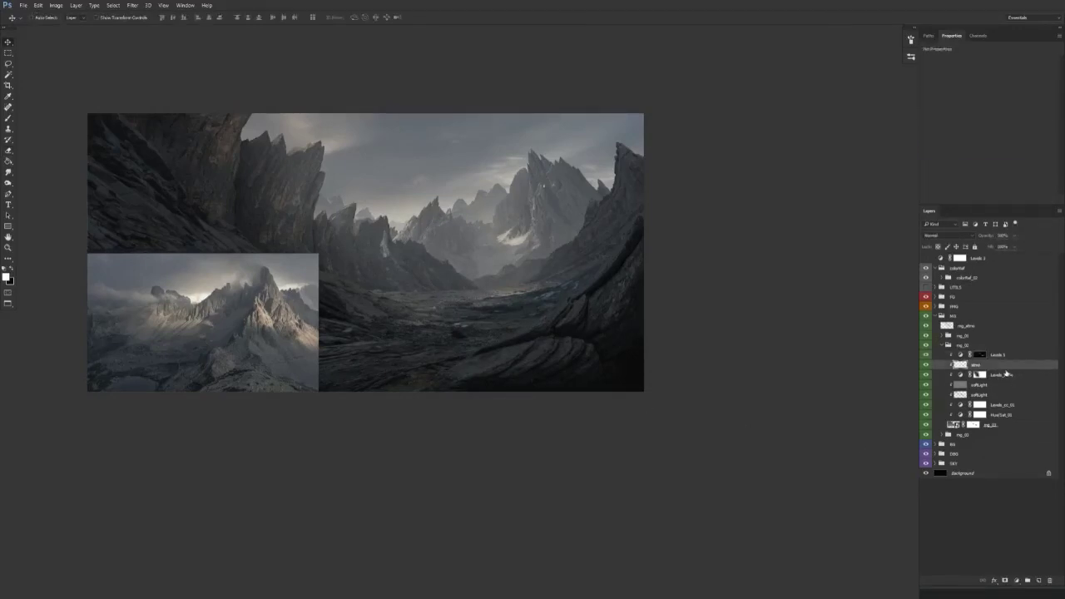
Step: Rename the highlight Levels as Levels_highlights and move it below the atmo and Levels_atmo layers
double_click(1003, 357)
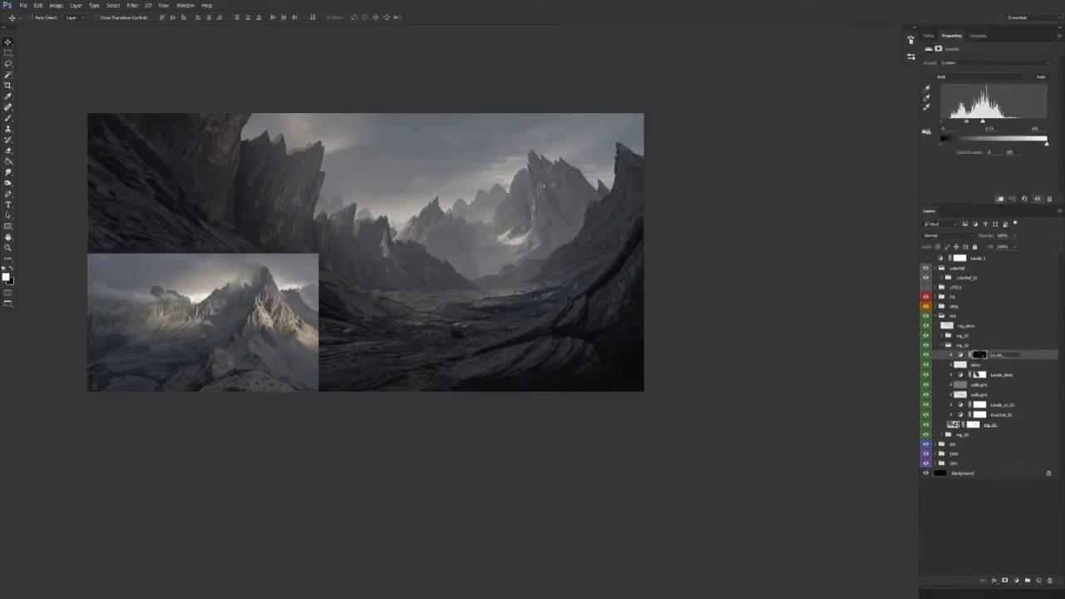
type("Levels_highlights")
key("Return")
left_click_drag(1014, 350, 1015, 370)
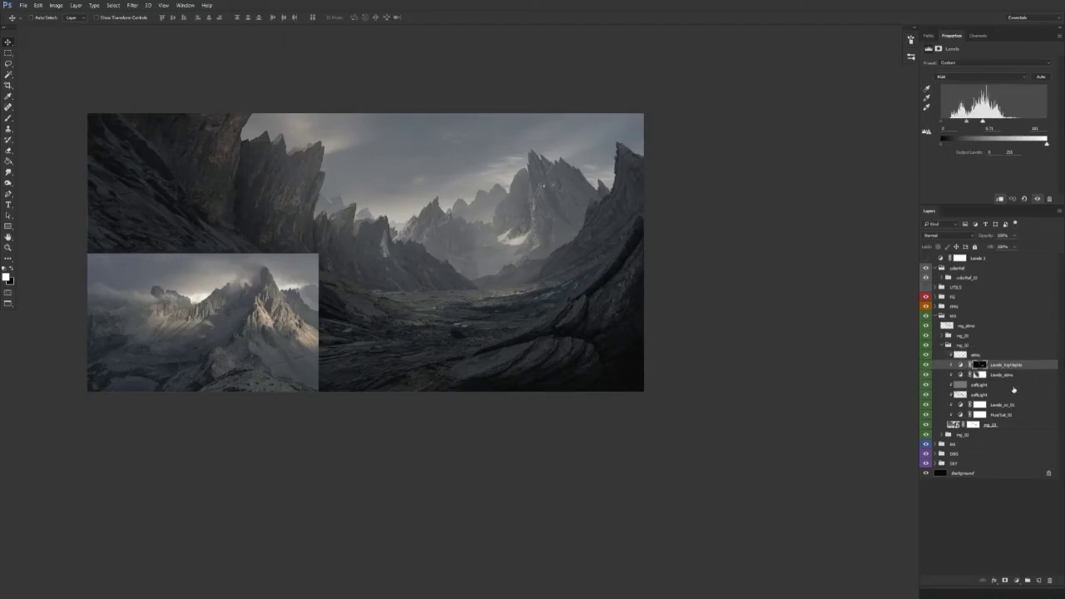
left_click_drag(1009, 364, 1014, 381)
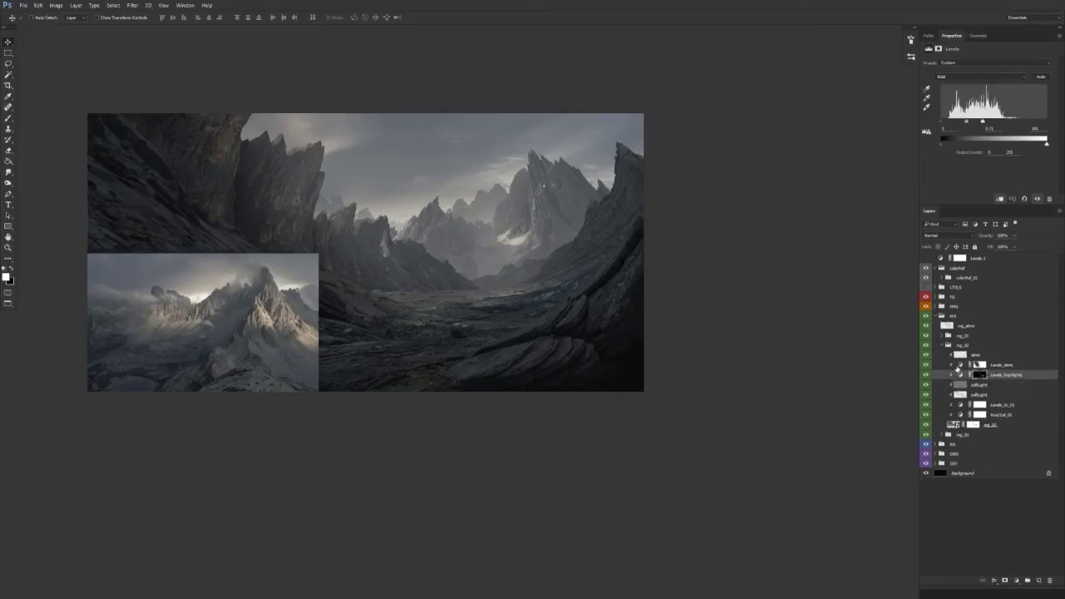
key("ctrl+z")
key("ctrl+z")
Step: Duplicate Levels_highlights into the right-hand slope's group as a clipped adjustment above Levels_atmo copy
left_click(948, 336)
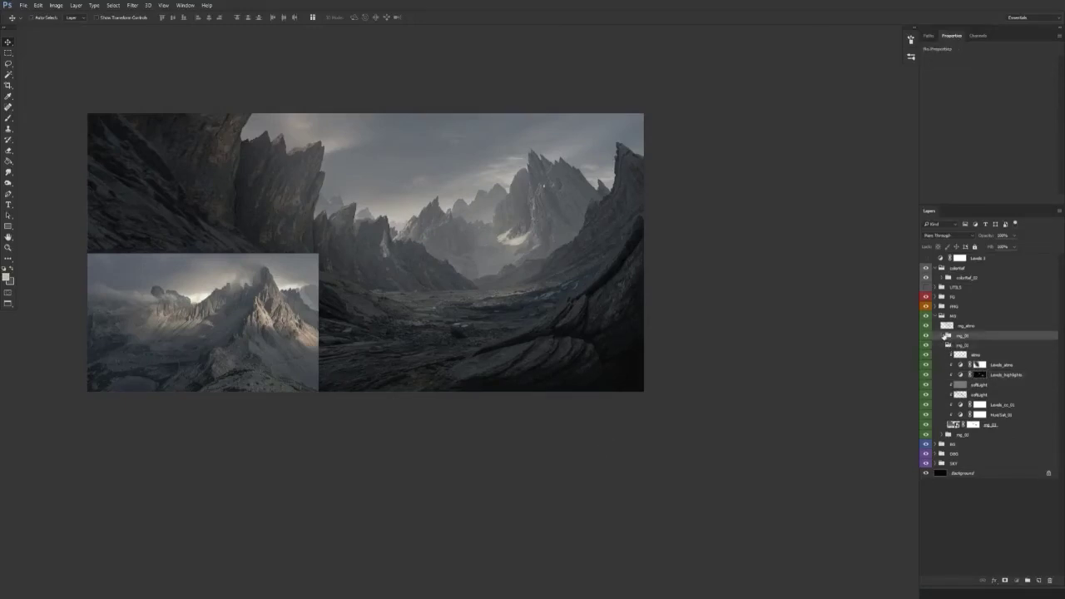
left_click(942, 336)
left_click_drag(992, 397, 990, 346)
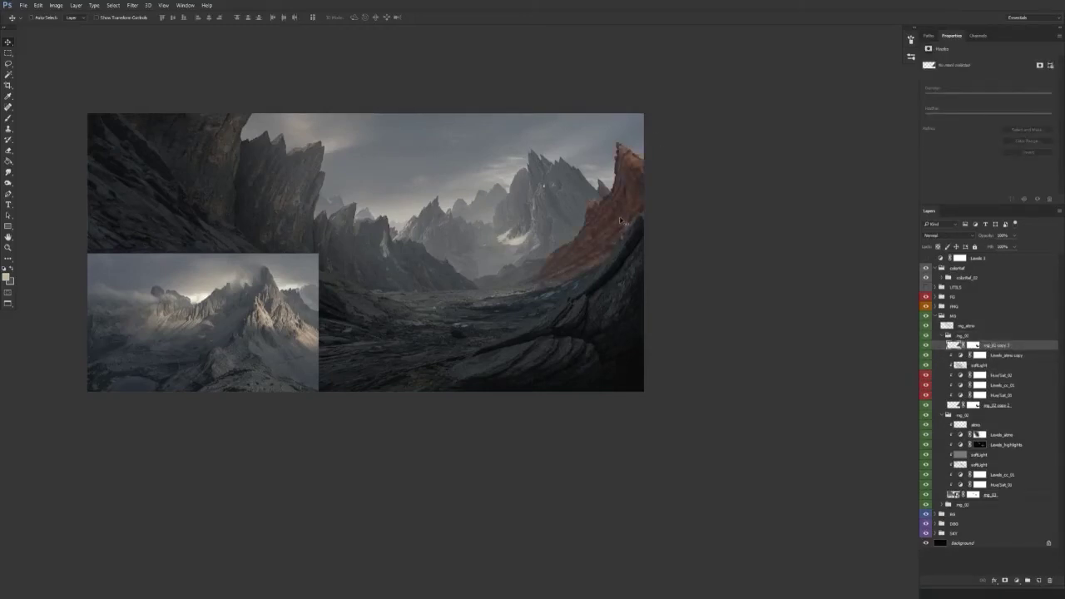
key("Delete")
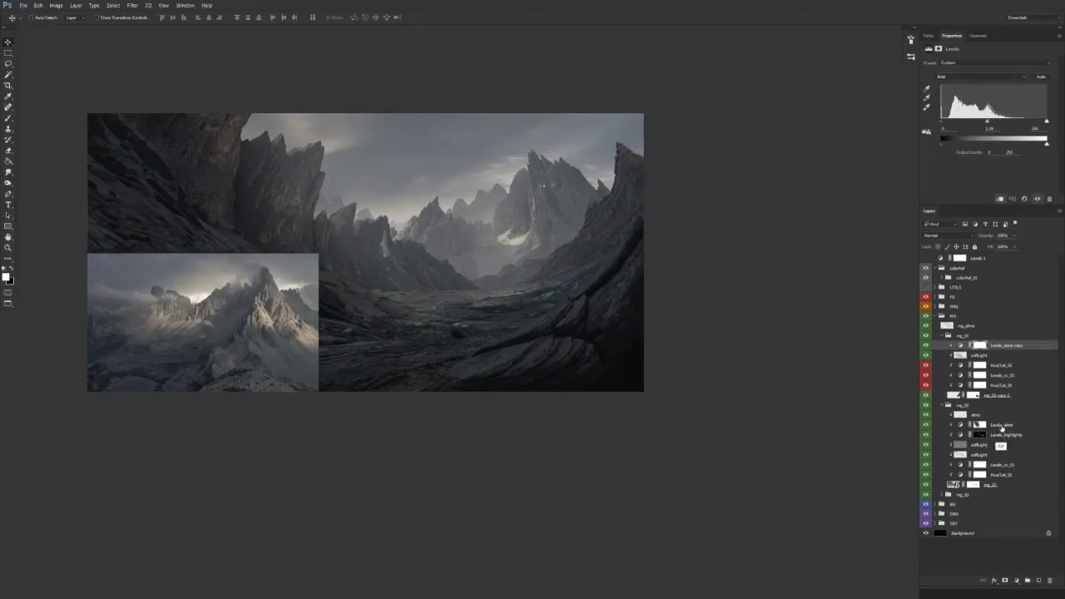
left_click_drag(1007, 434, 1009, 348)
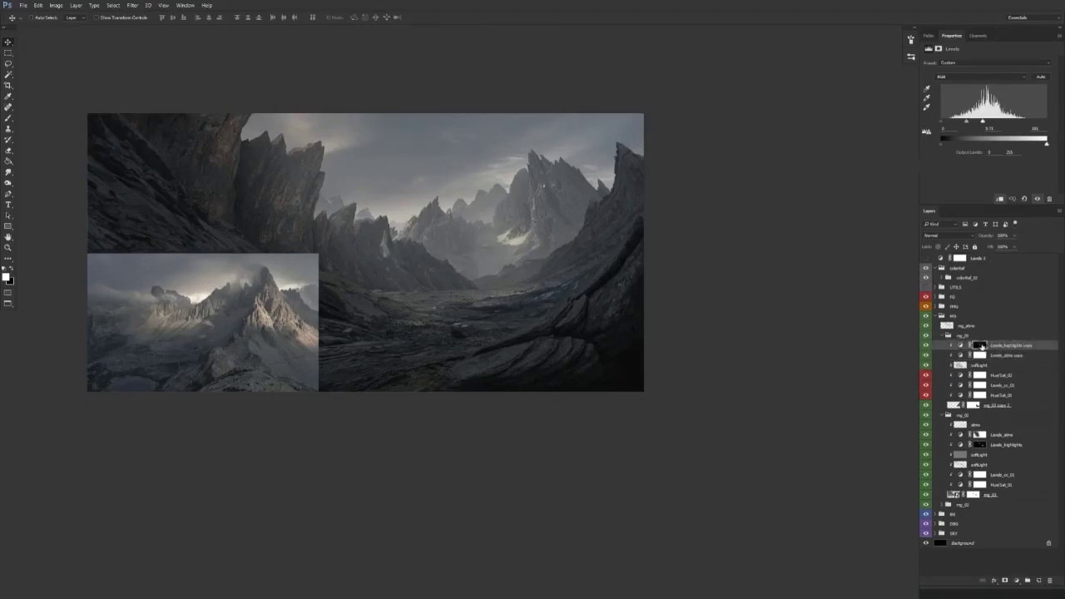
Step: Turn the duplicated Levels mask fully white so the whole slope brightens, and rename the layer as Levels_highlights
left_click(981, 345)
key("ctrl+a")
key("ctrl+i")
key("ctrl+d")
left_click_drag(640, 326, 544, 365)
left_click_drag(472, 313, 499, 316, "ctrl")
scroll(491, 339, "up", 3)
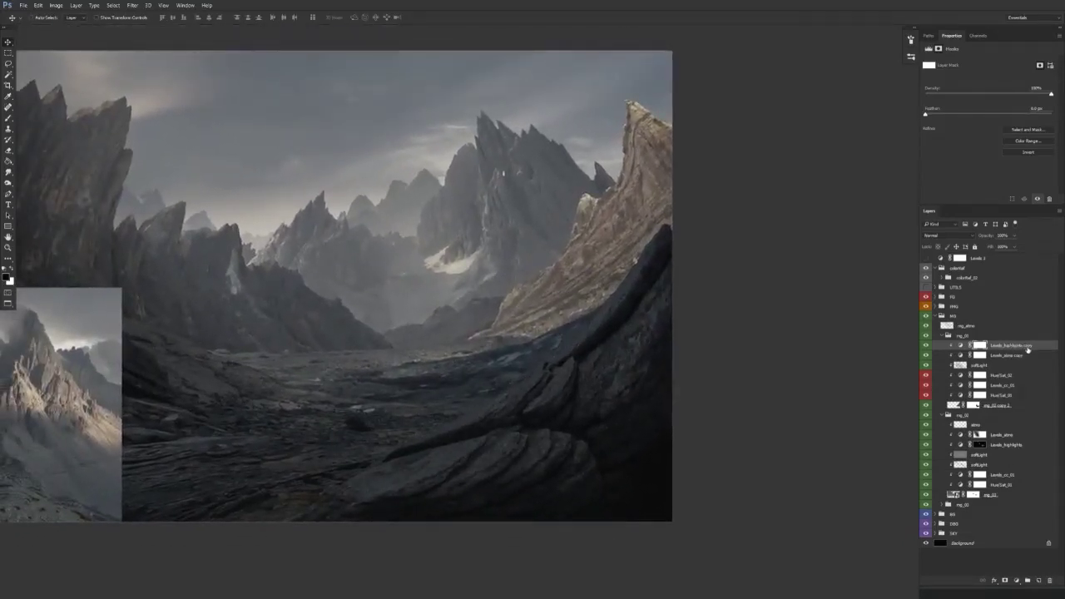
double_click(1027, 346)
double_click(1027, 345)
key("BackSpace")
key("Return")
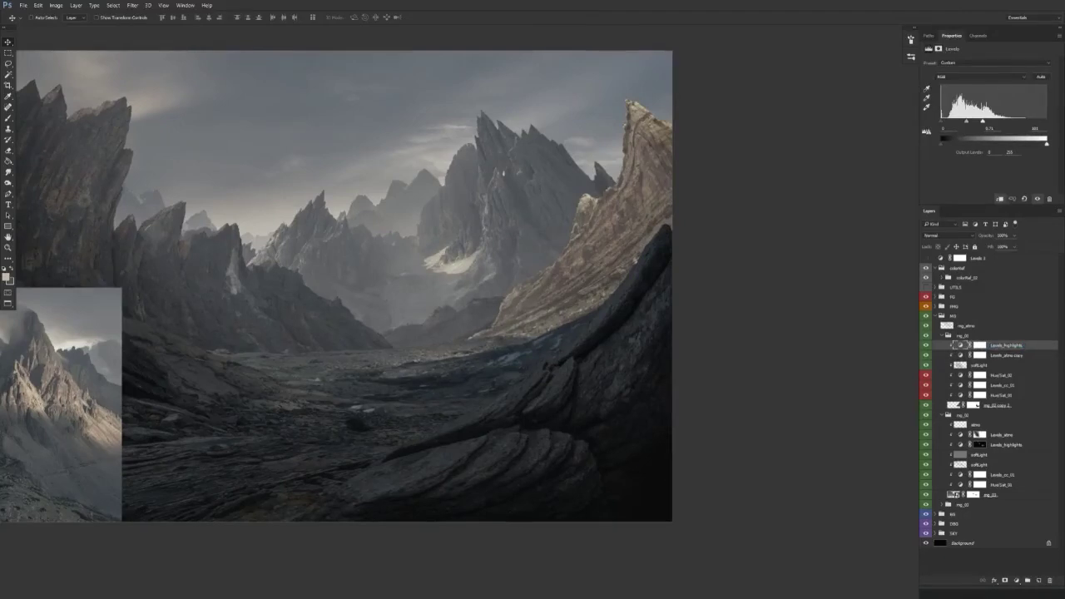
Step: Limit the right-hand slope's Levels_highlights to its lighter tones with a split Underlying Layer shadow slider in Blend If
scroll(670, 352, "up", 1)
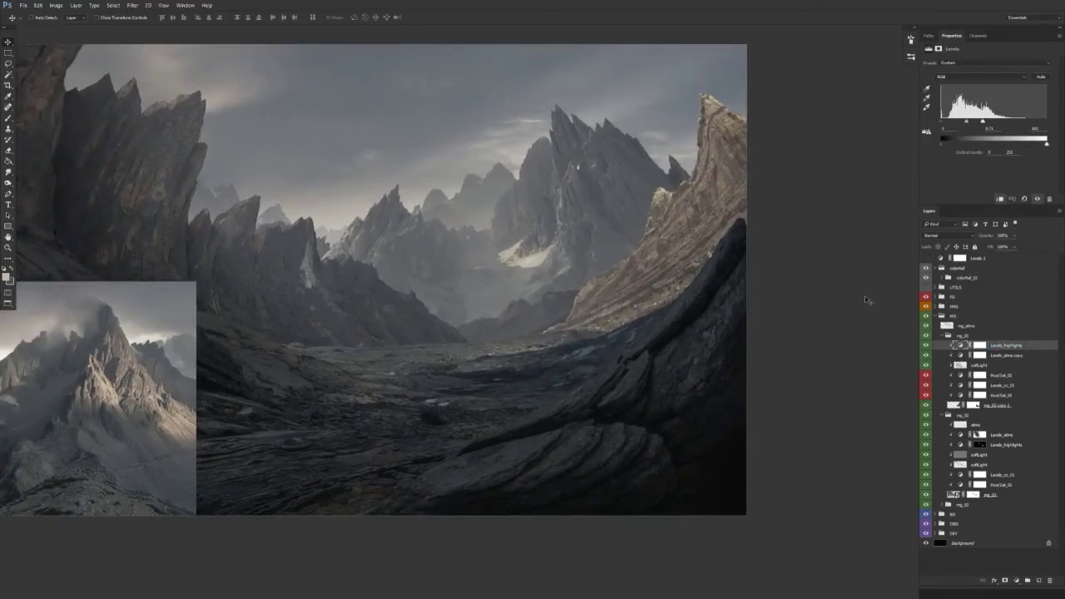
right_click(1017, 345)
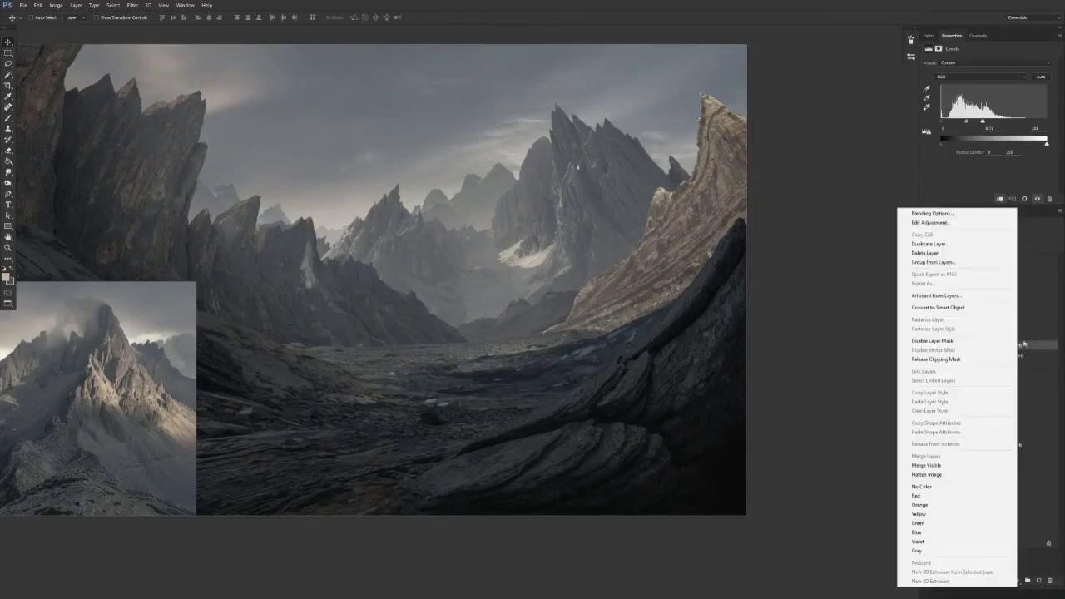
left_click(931, 214)
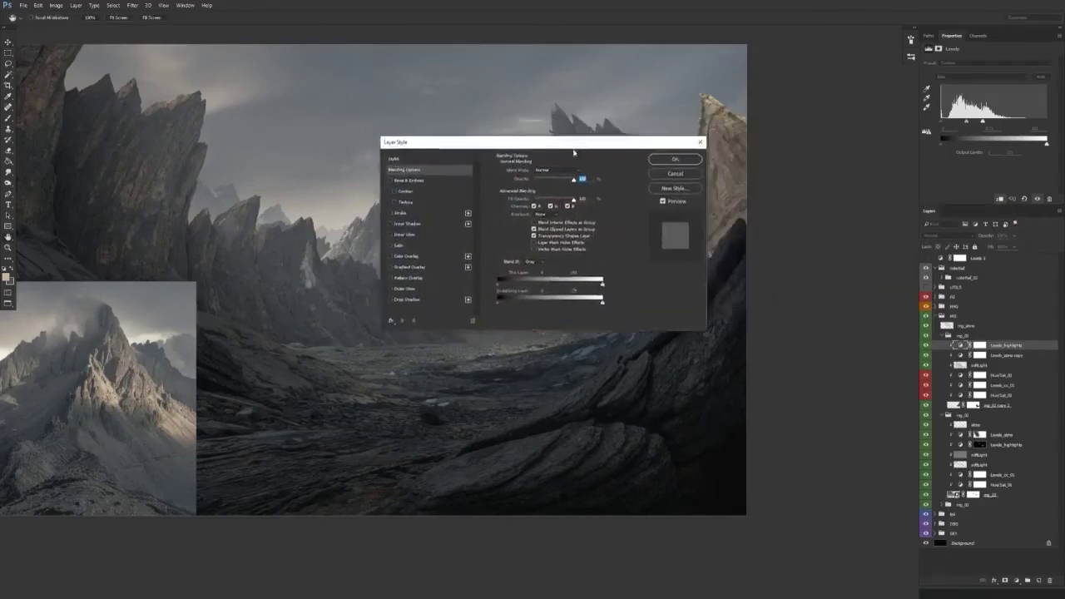
left_click_drag(573, 153, 251, 217)
left_click_drag(182, 370, 195, 372)
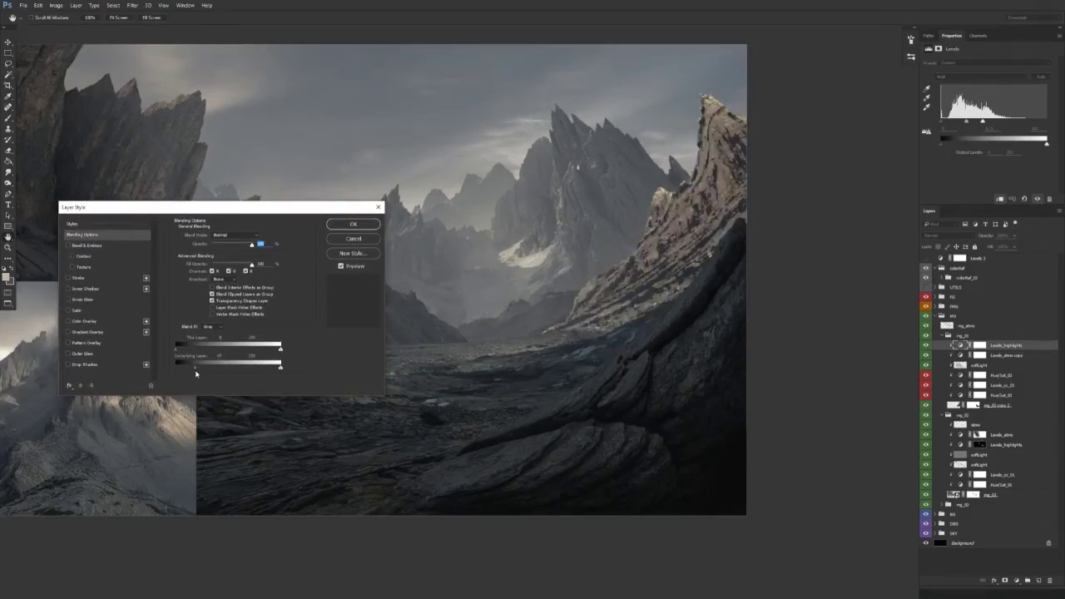
left_click_drag(194, 370, 203, 372)
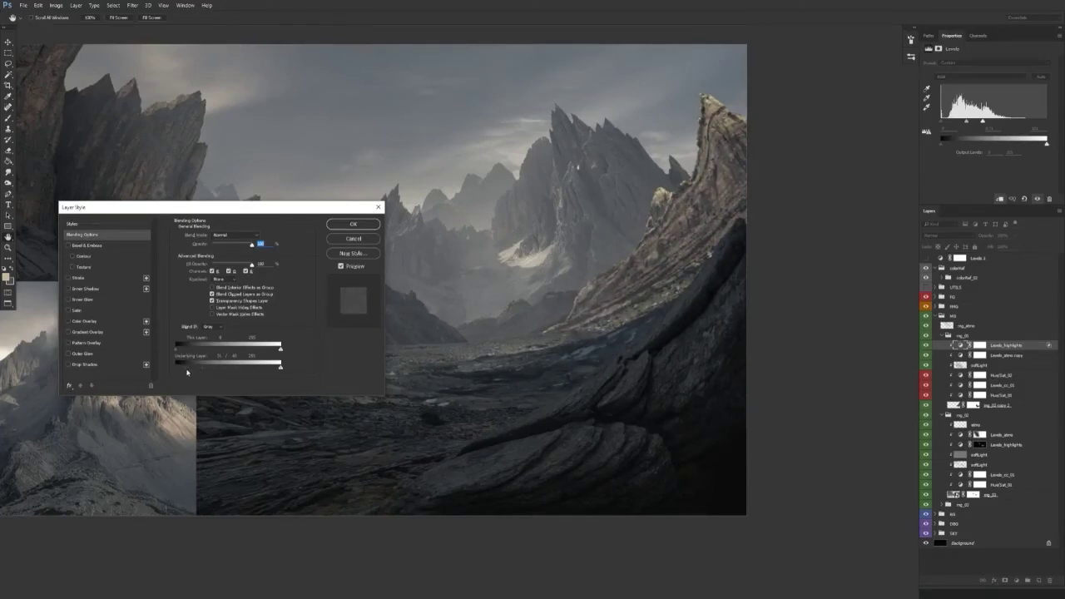
key("Return")
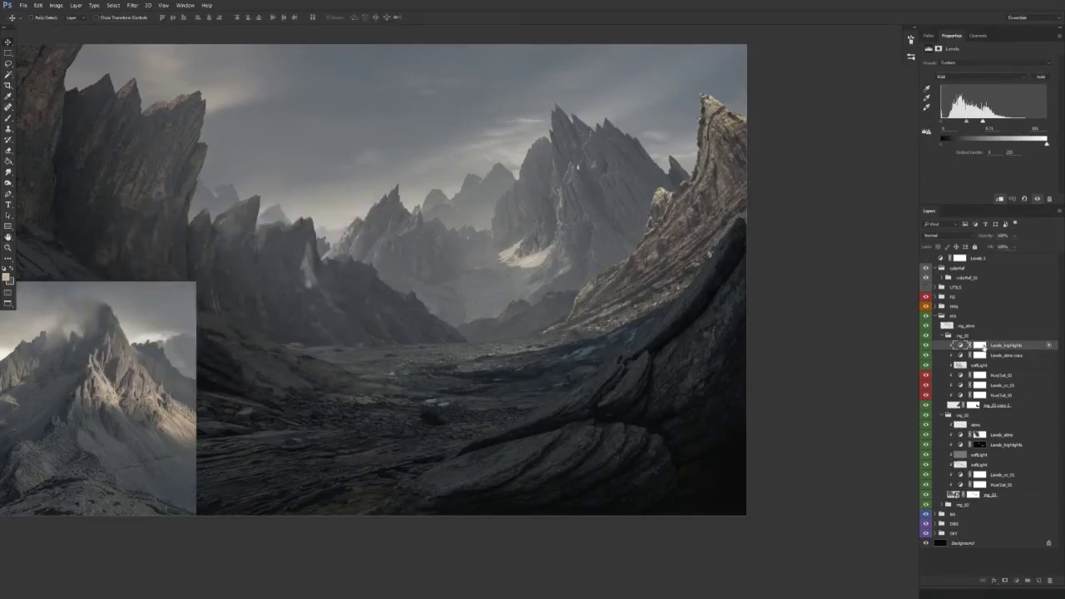
Step: Invert the right-hand slope's Levels_highlights mask to black so the brightening is hidden
left_click(980, 346)
key("ctrl+a")
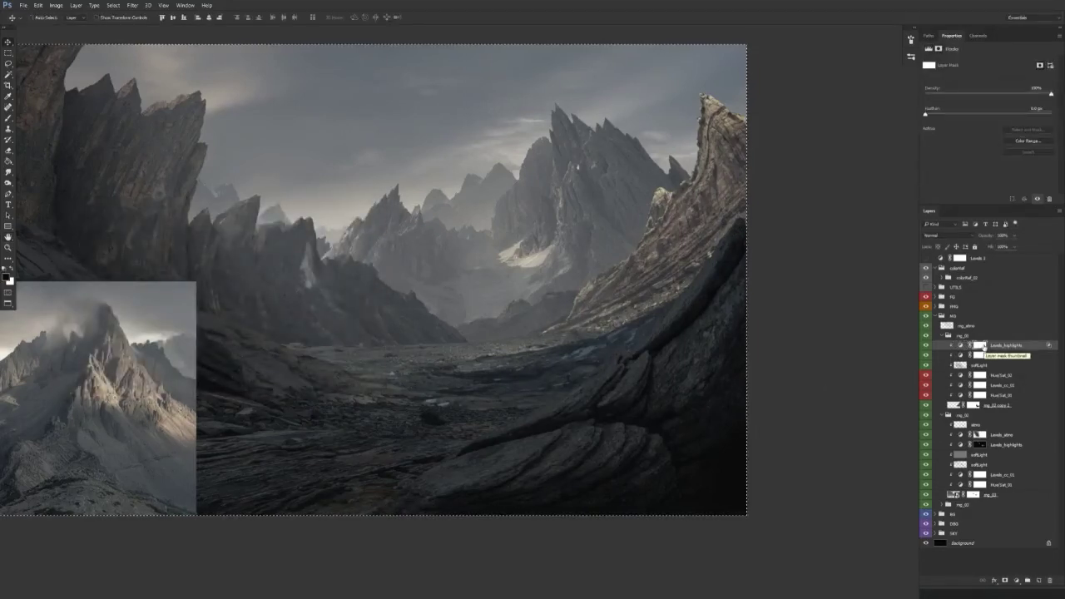
key("ctrl+i")
key("ctrl+d")
Step: Paint highlights in white on the Levels_highlights mask along the right-hand slope's ridge and upper peak, reviewing the last strokes
key("b")
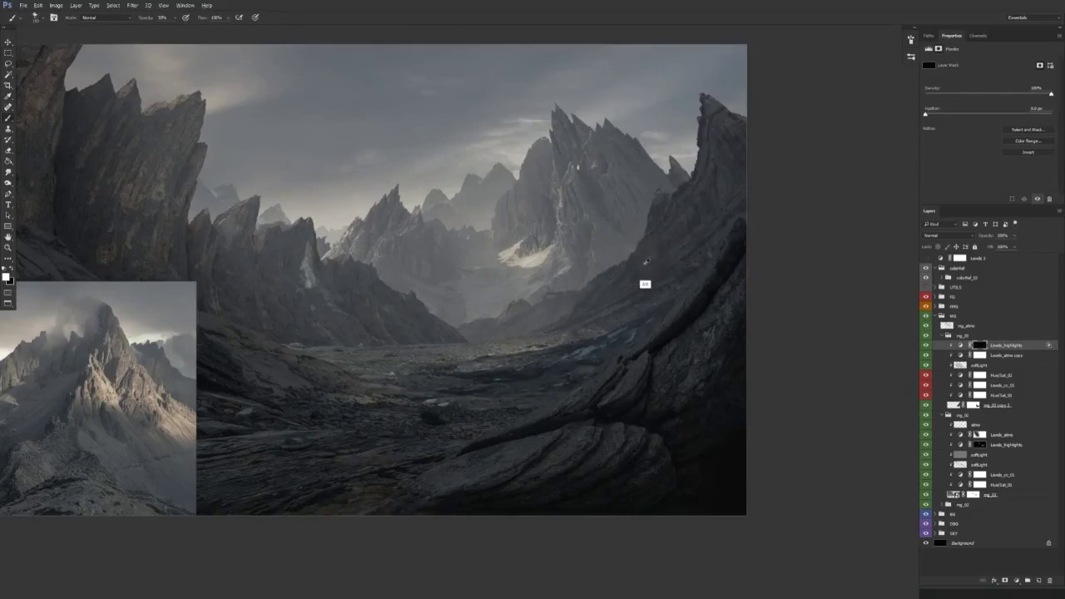
left_click_drag(583, 278, 592, 275)
key("x")
key("x")
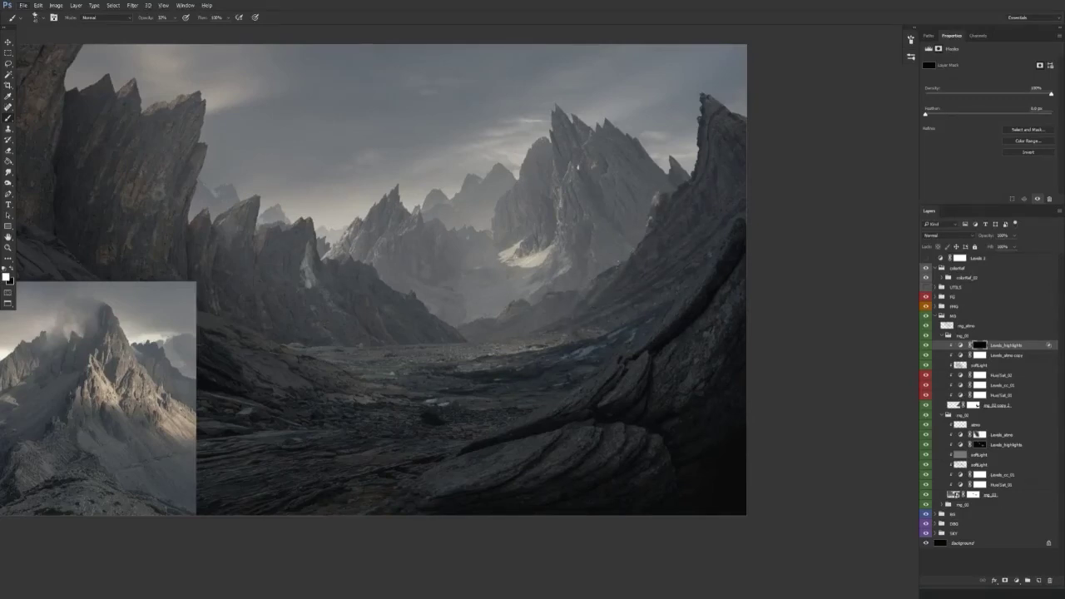
key("x")
key("x")
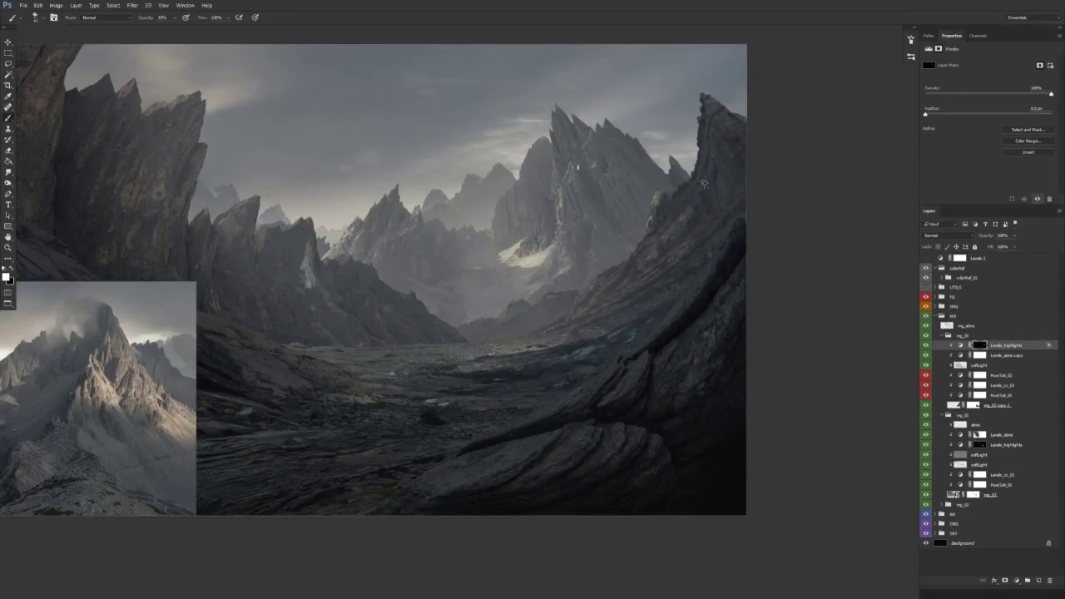
mouse_move(689, 193)
left_mouse_down()
mouse_move(735, 199)
mouse_move(738, 210)
mouse_move(754, 125)
mouse_move(740, 142)
left_mouse_up()
mouse_move(740, 143)
left_mouse_down()
mouse_move(689, 163)
mouse_move(702, 164)
left_mouse_up()
mouse_move(708, 114)
left_mouse_down()
mouse_move(719, 123)
mouse_move(717, 154)
left_mouse_up()
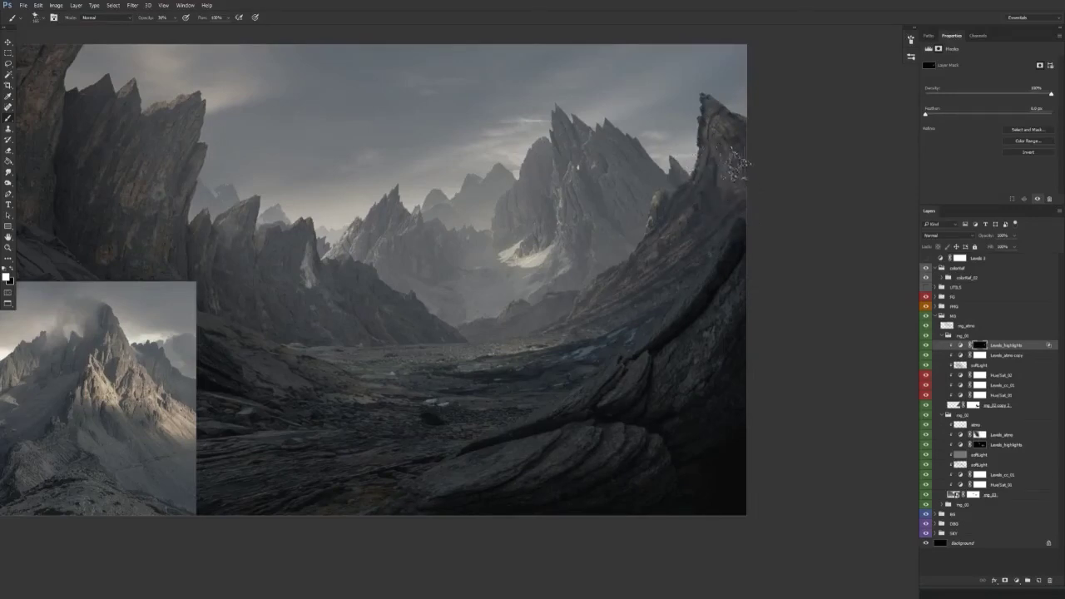
left_click_drag(637, 330, 608, 351)
key("ctrl+z")
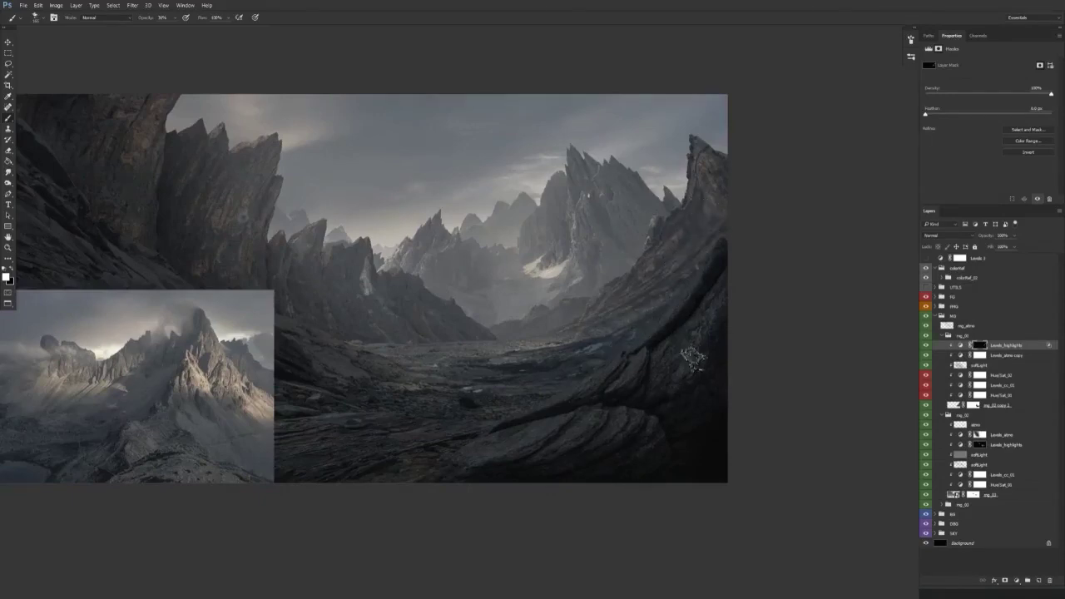
key("ctrl+z")
key("ctrl+z")
Step: Compare the slope with and without Levels_highlights, and lower the adjustment's opacity to 70%
key("v")
left_click(927, 345)
left_click(927, 346)
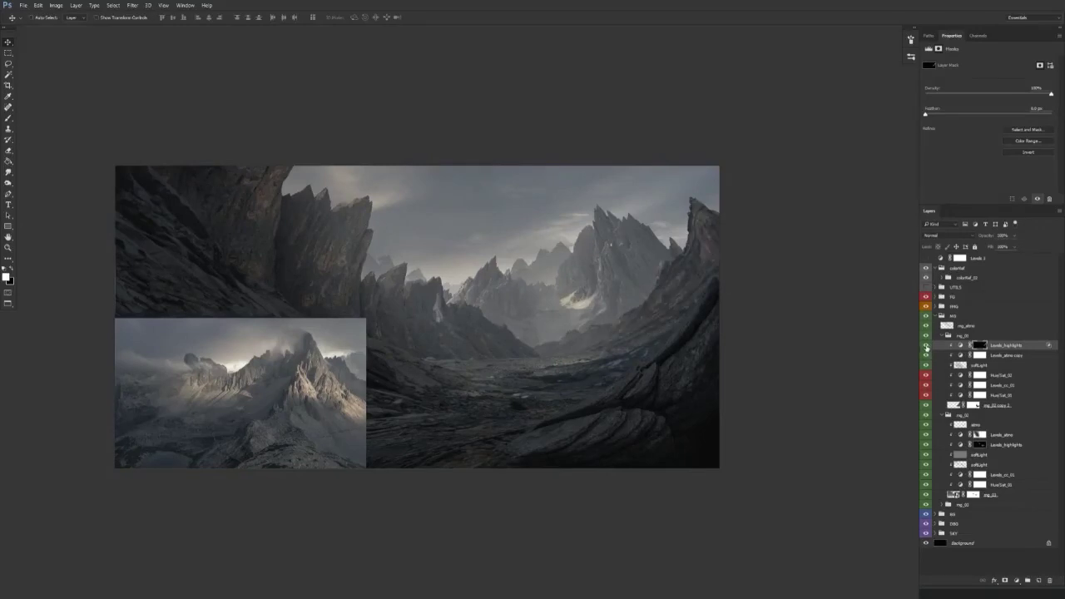
left_click_drag(706, 449, 689, 439)
key("6")
key("7")
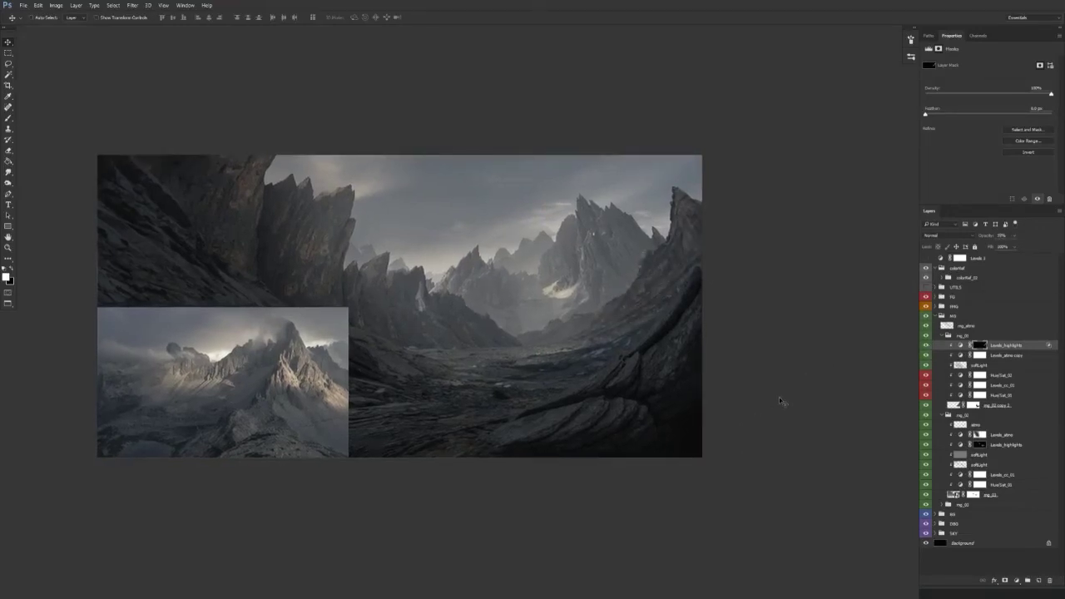
left_click_drag(553, 430, 566, 418)
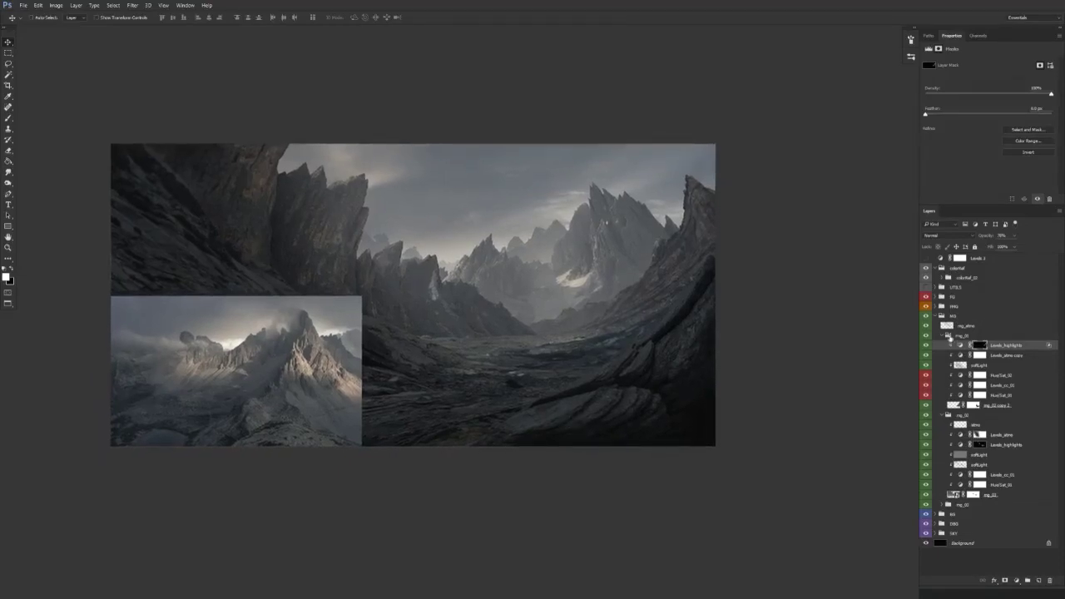
Step: Collapse the midground groups and toggle the nearer rock groups' visibility to identify what each one contains
left_click(944, 336)
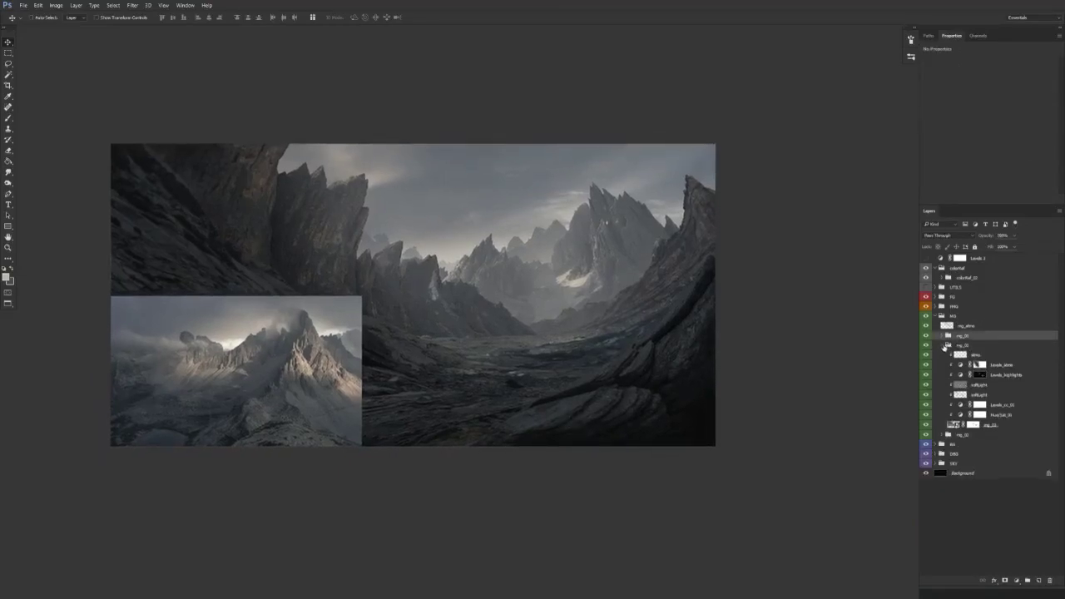
left_click(946, 345)
left_click(942, 345)
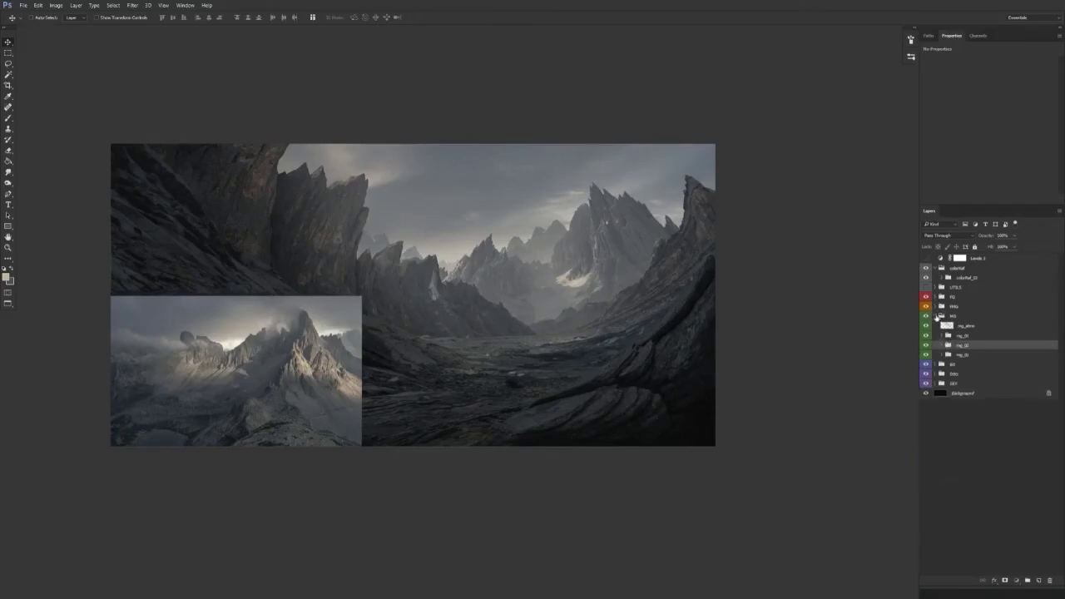
left_click(936, 317)
left_click(936, 307)
left_click(926, 324)
left_click(925, 324)
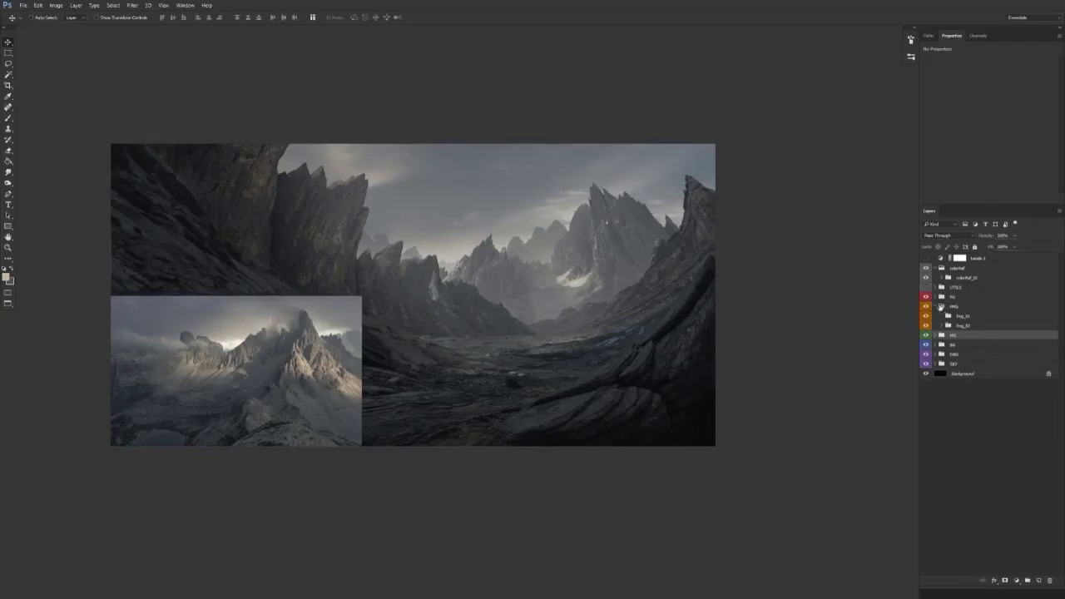
left_click(925, 297)
left_click(925, 297)
Step: Add a new clipped layer in the first foreground rock group, between the darkened-corner layer and the clipped Levels adjustment
left_click(937, 297)
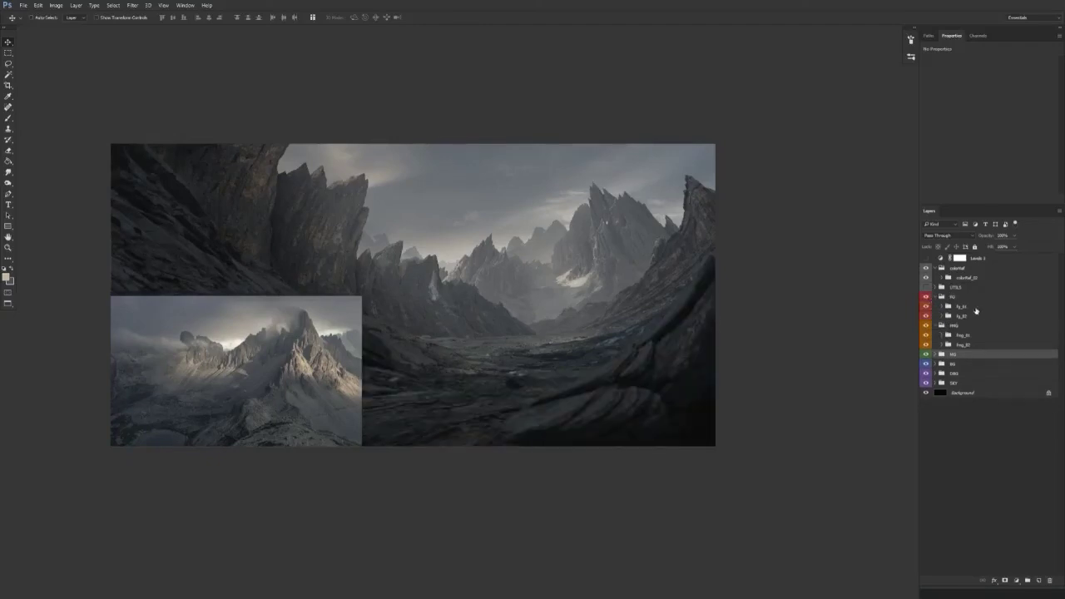
left_click(941, 307)
left_click(980, 316)
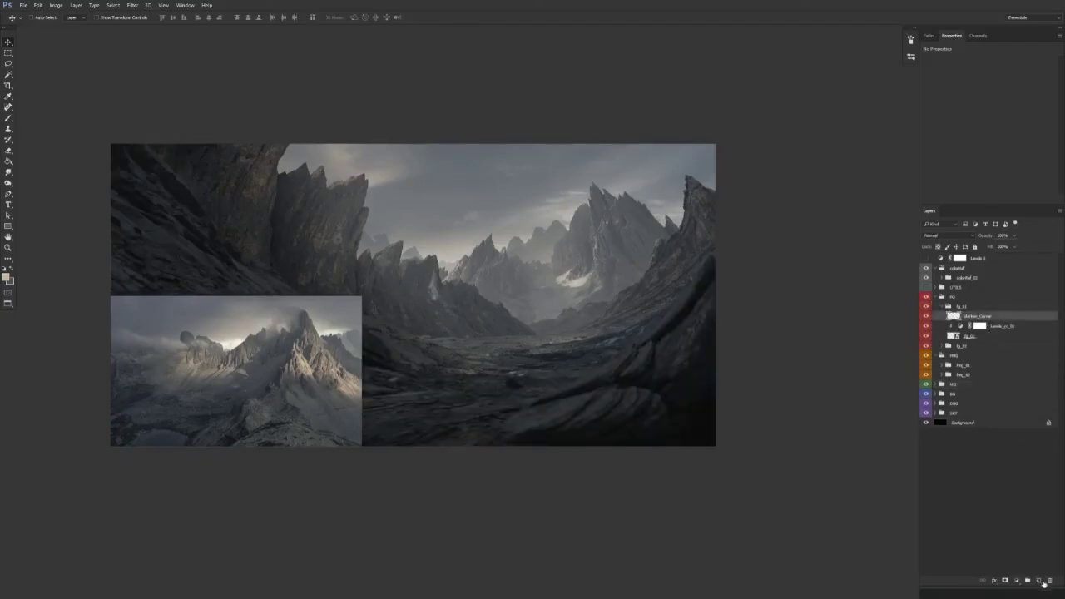
left_click(1039, 582)
mouse_move(987, 318)
left_mouse_down()
mouse_move(995, 342)
mouse_move(1010, 324)
left_mouse_up()
key("b")
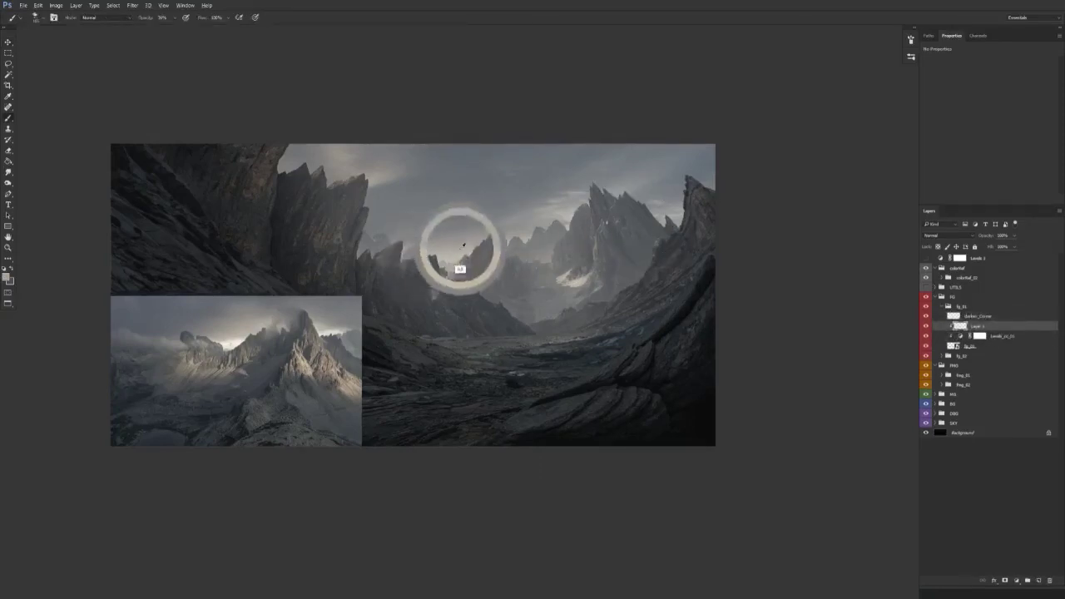
mouse_move(554, 397)
left_mouse_down()
mouse_move(621, 411)
mouse_move(614, 393)
left_mouse_up()
left_click_drag(746, 251, 399, 462)
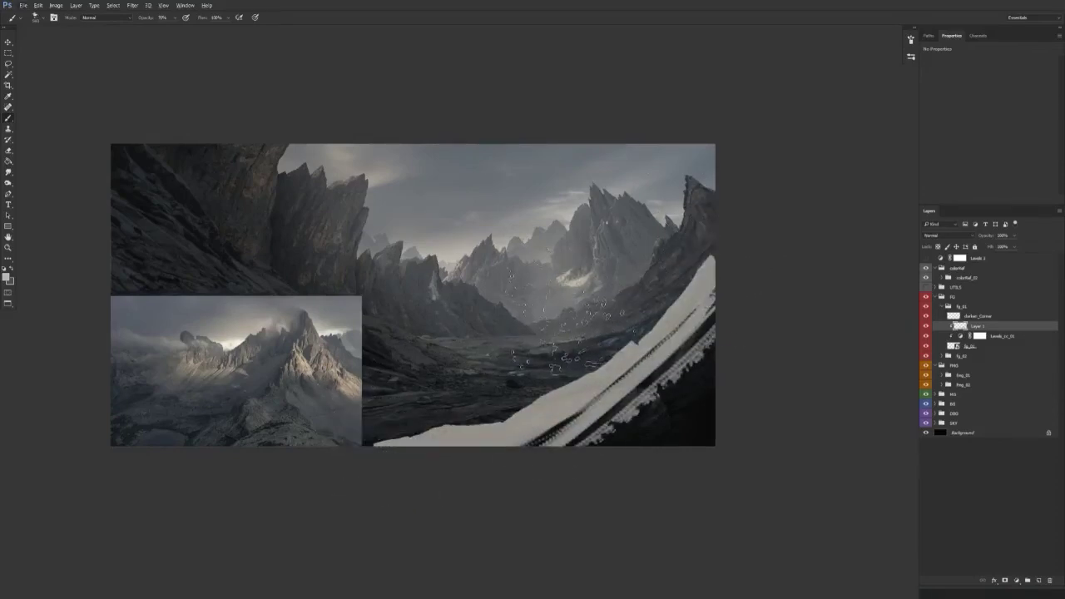
right_click(569, 315)
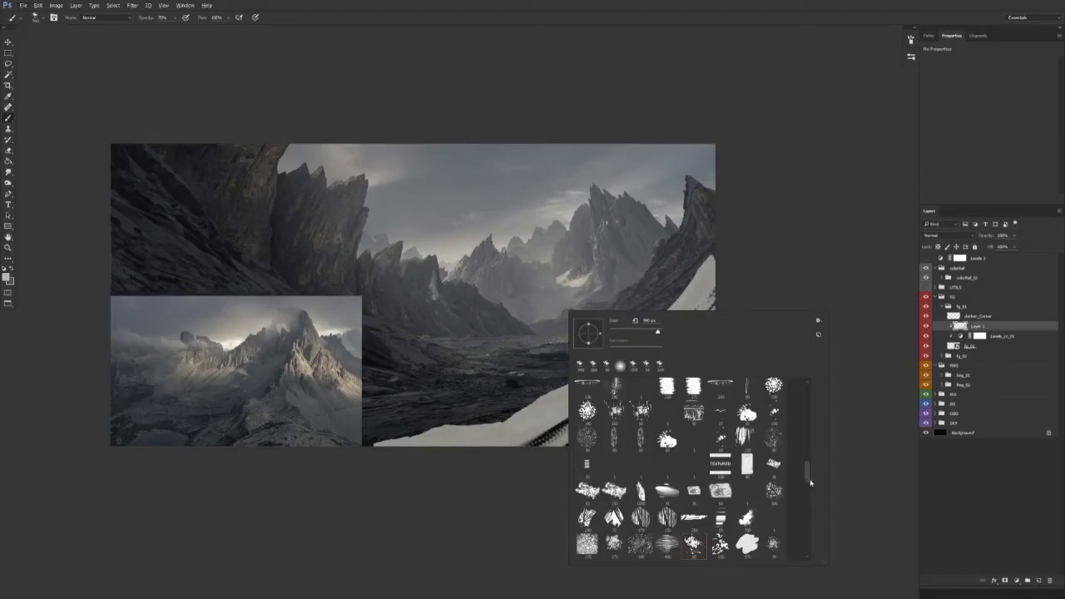
left_click_drag(811, 483, 809, 394)
left_click(668, 390)
left_click_drag(624, 349, 526, 369)
left_click(468, 464)
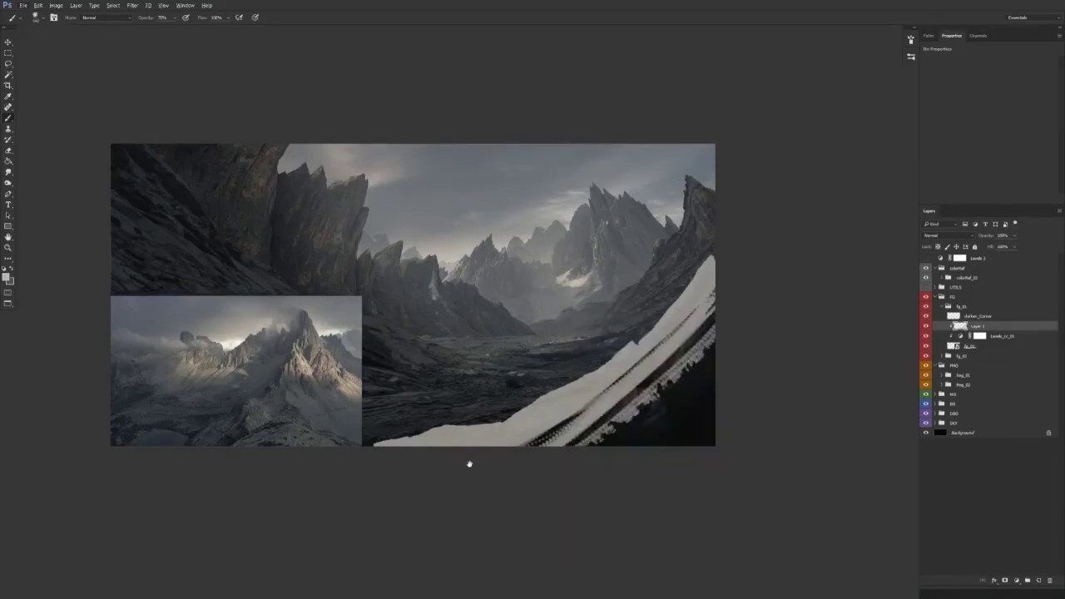
left_click_drag(469, 463, 390, 446)
key("ctrl+a")
key("Delete")
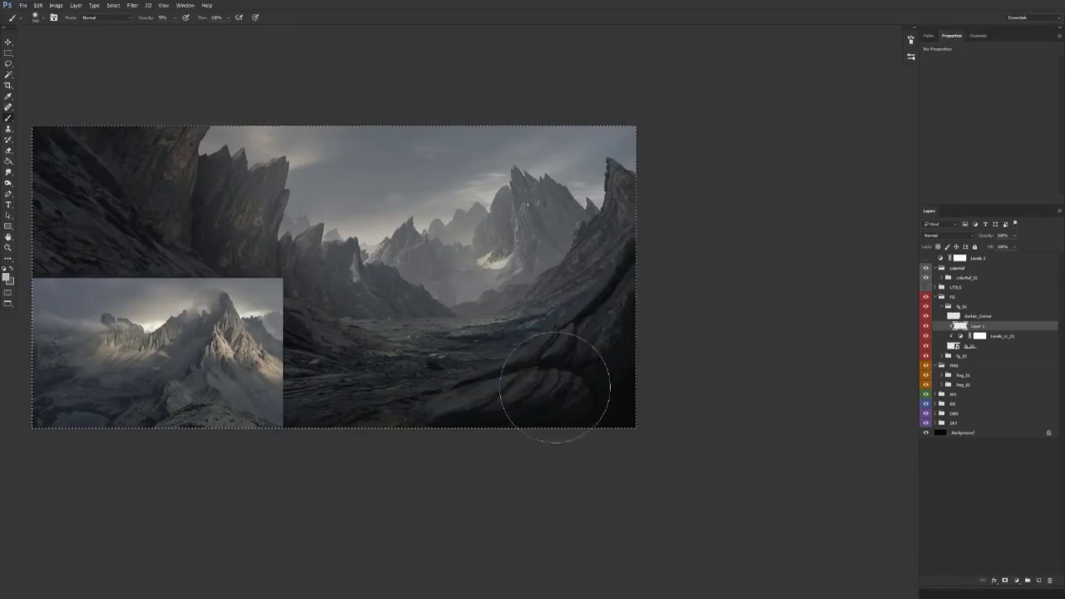
key("ctrl+d")
Step: Fill the clipped foreground layer with the light grey foreground colour using the Paint Bucket
key("g")
left_click(534, 362)
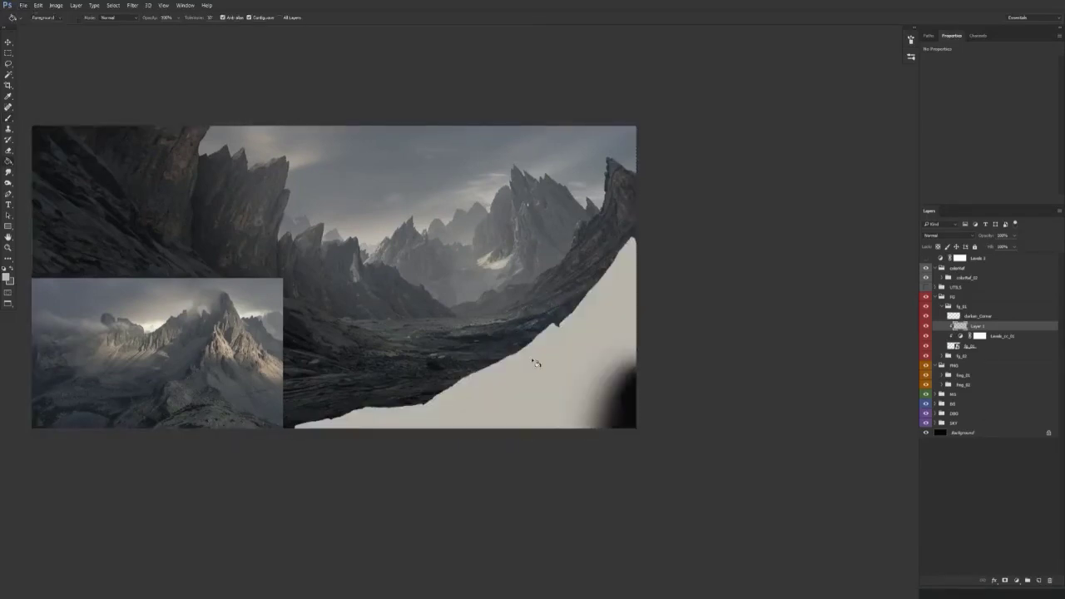
key("v")
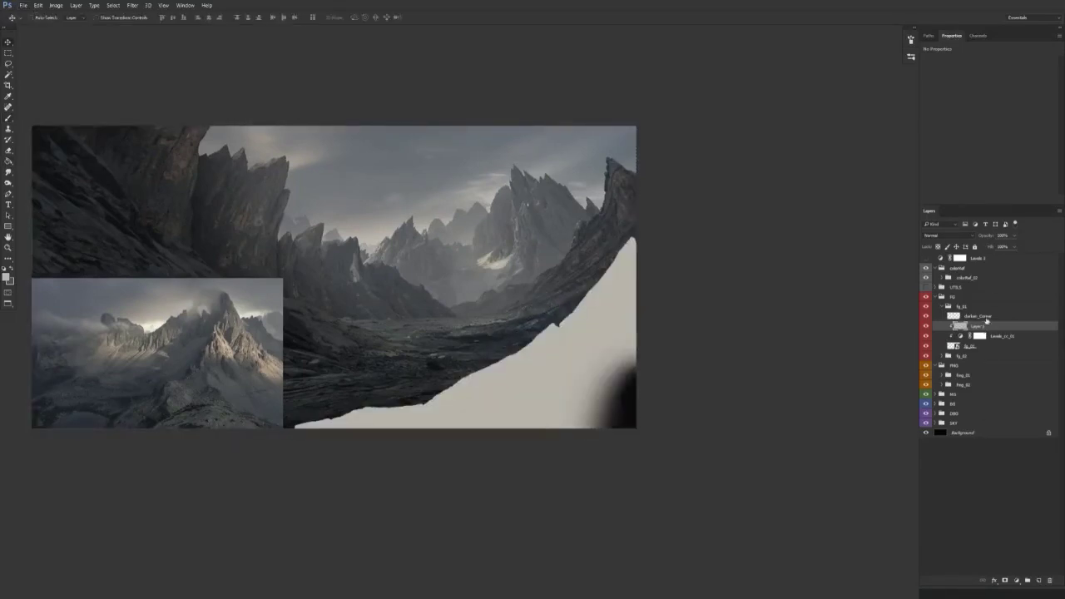
Step: Confine the grey fill to the foreground rock's lighter tones with Blend If, set it to Soft Light, and compare before and after
right_click(984, 328)
left_click(920, 216)
left_click_drag(177, 366, 198, 371)
key("Return")
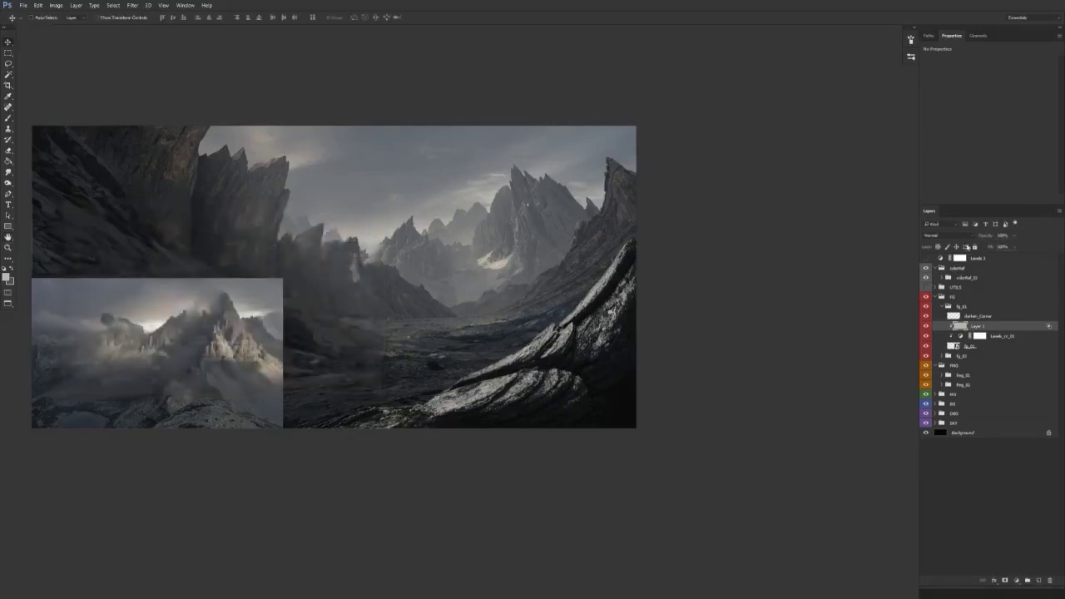
left_click(945, 236)
left_click(961, 319)
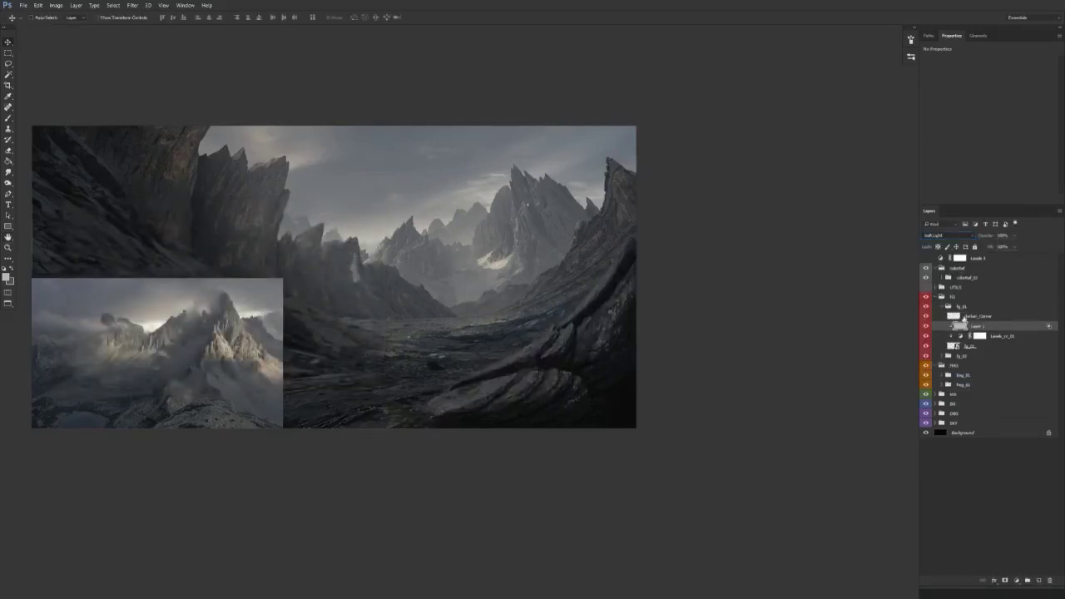
left_click(928, 326)
left_click(928, 326)
Step: Duplicate the Soft Light highlight layer beneath the original and adjust the copy's colour with Levels
mouse_move(1000, 329)
left_mouse_down()
mouse_move(1017, 343)
mouse_move(1019, 334)
left_mouse_up()
left_click_drag(583, 464, 613, 459)
key("ctrl+l")
left_click(749, 100)
left_click(749, 109)
left_click_drag(756, 162, 750, 164)
key("Return")
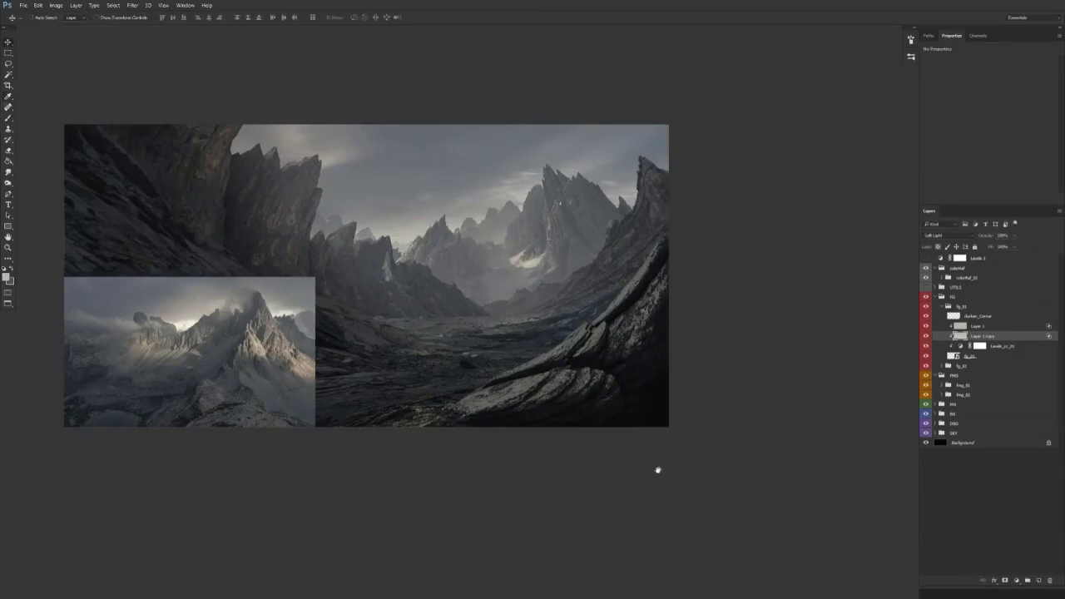
Step: Add a layer mask to the duplicated highlight layer and erase its effect along the foreground rock's edge at 100% eraser opacity
left_click_drag(697, 476, 739, 428)
key("e")
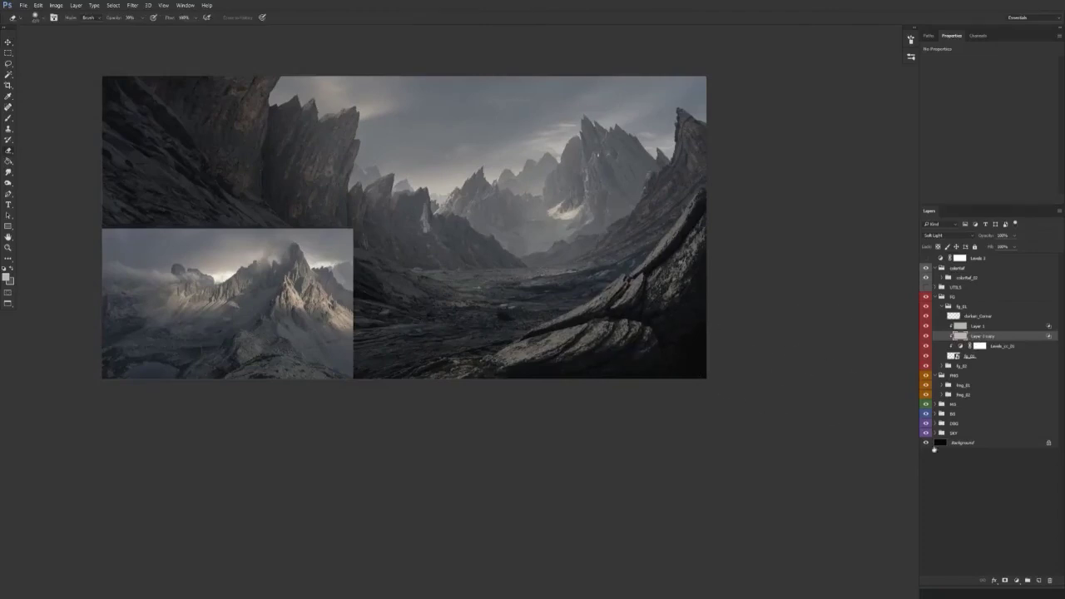
left_click(1005, 580)
left_click_drag(588, 421, 464, 423)
mouse_move(437, 326)
left_mouse_down()
mouse_move(407, 340)
mouse_move(442, 347)
left_mouse_up()
key("0")
mouse_move(620, 225)
left_mouse_down()
mouse_move(498, 342)
mouse_move(313, 419)
left_mouse_up()
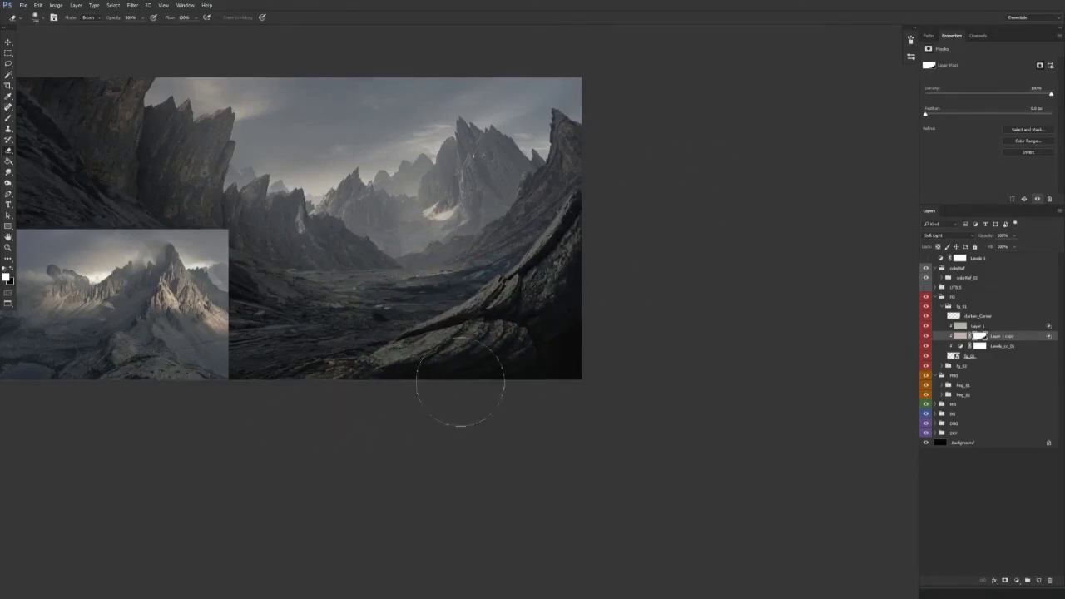
Step: Add a layer mask to the original Soft Light layer and use the Eraser to refine its highlights across the foreground rock
left_click(970, 327)
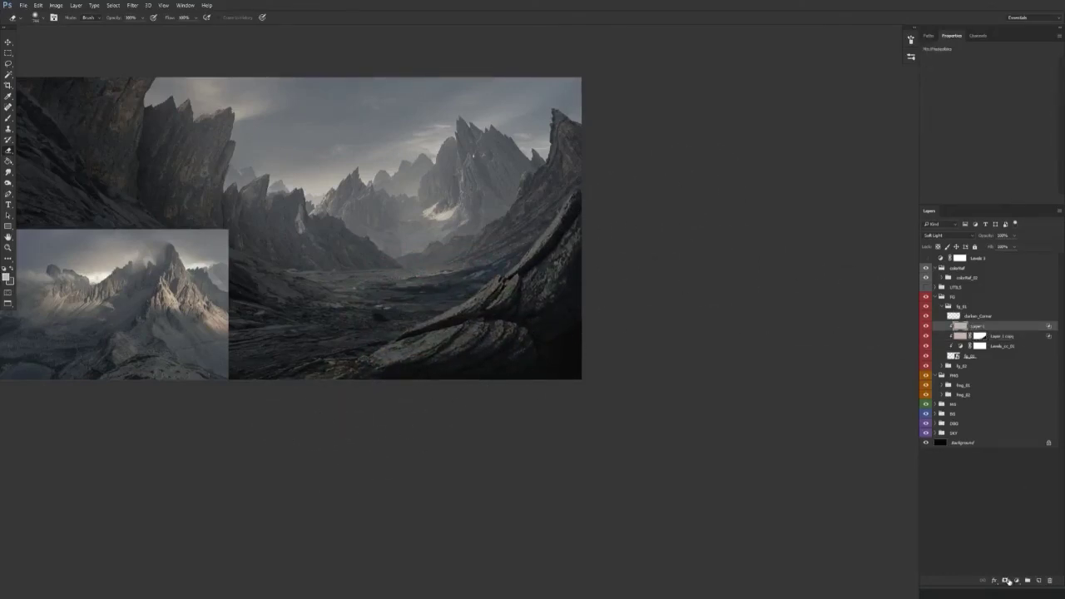
left_click(1006, 580)
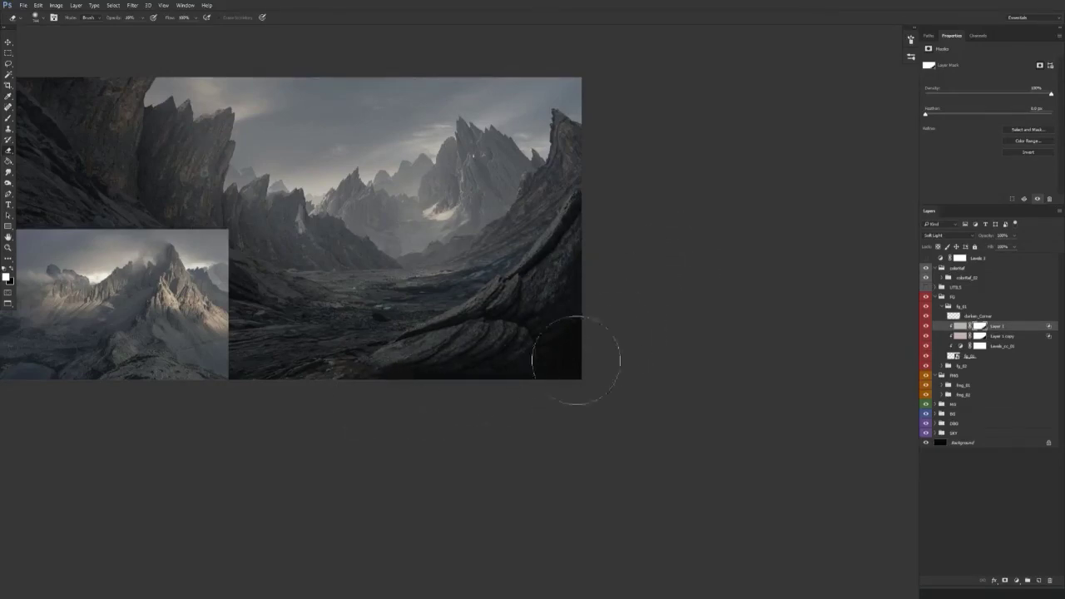
key("x")
left_click_drag(453, 350, 380, 368)
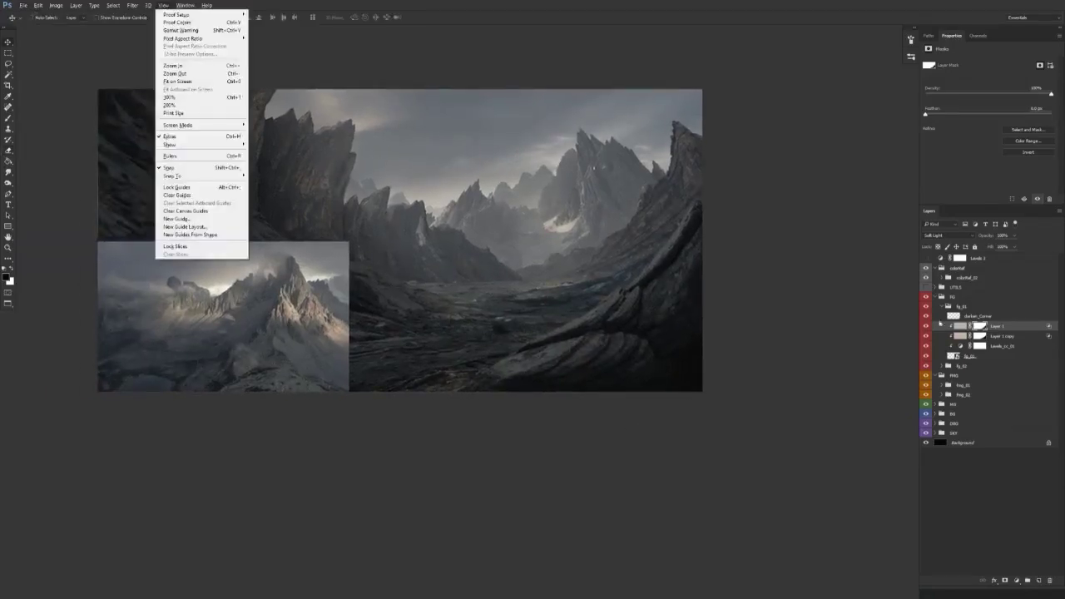
key("v")
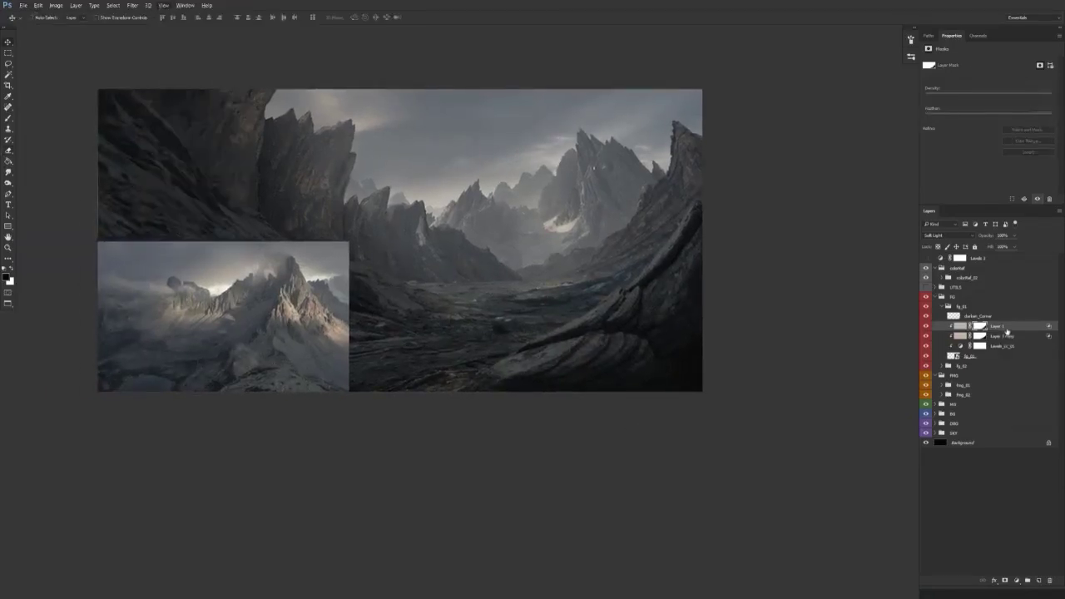
left_click(1007, 334)
left_click(1007, 327)
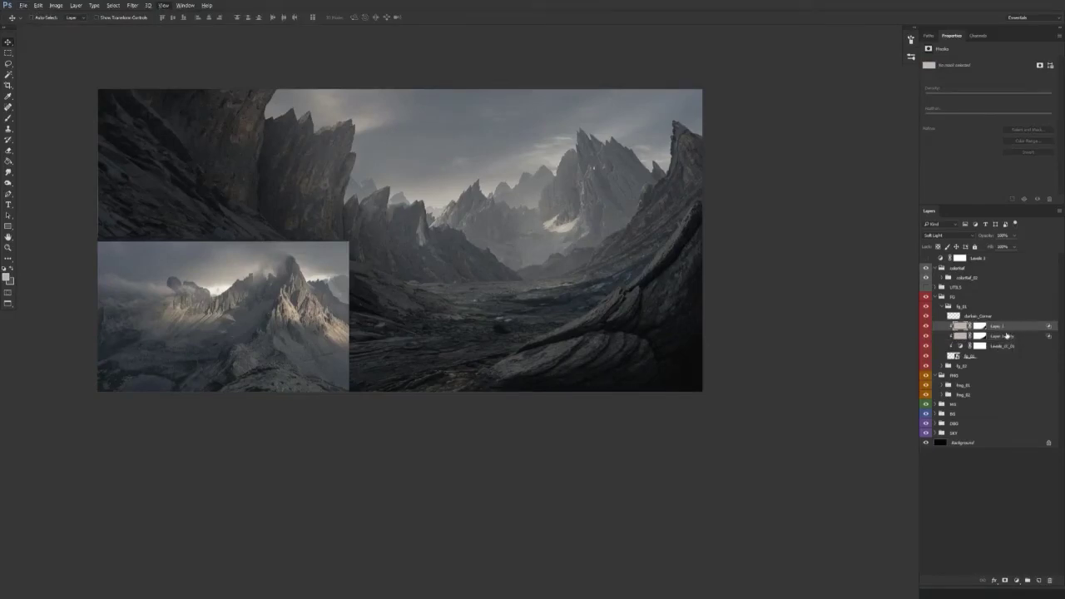
left_click(1008, 336, "shift")
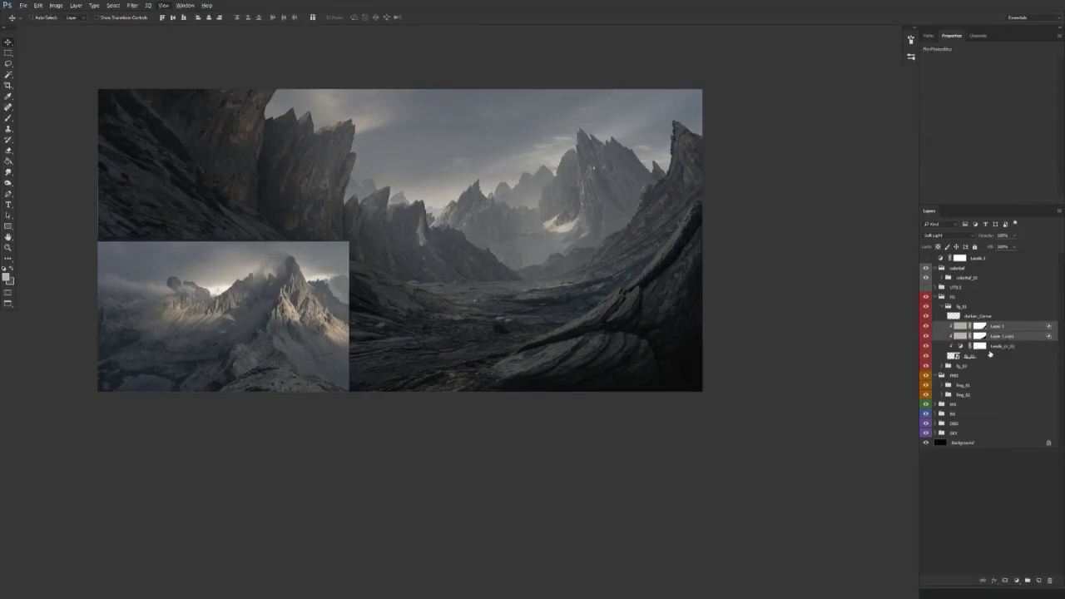
key("e")
key("Delete")
key("ctrl+z")
key("ctrl+z")
key("ctrl+z")
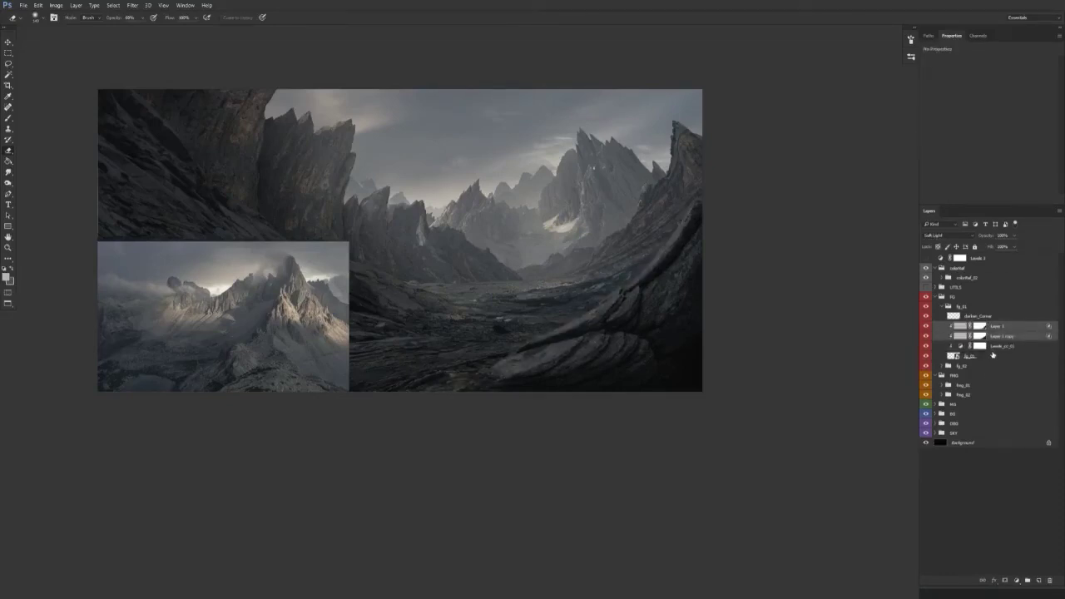
key("v")
left_click_drag(625, 429, 650, 424)
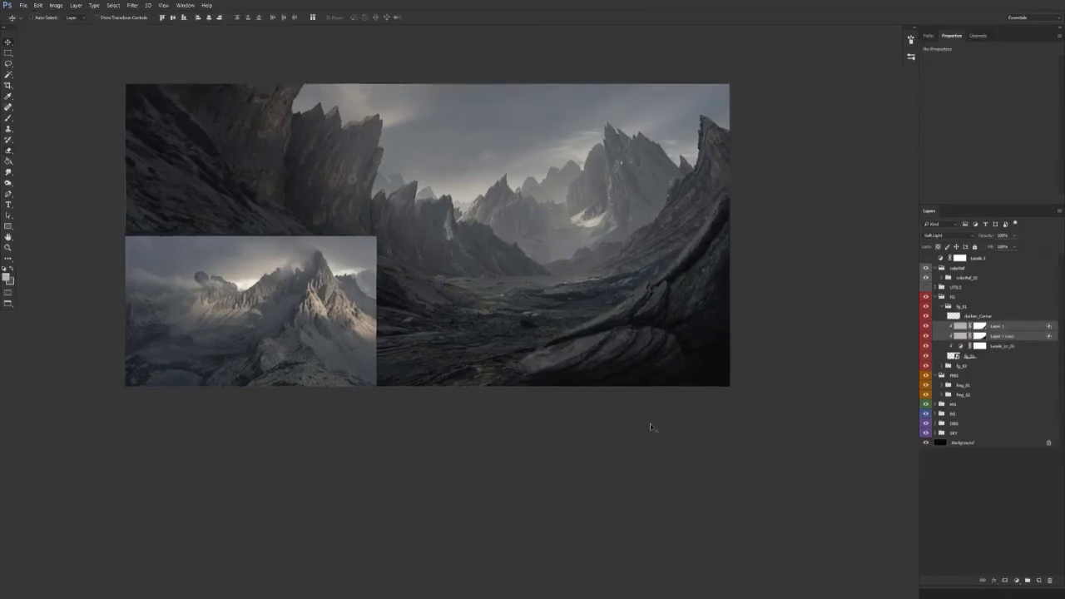
Step: Rename the two clipped foreground highlight layers softLight_highlight_01 and softLight_highlight_02
double_click(997, 327)
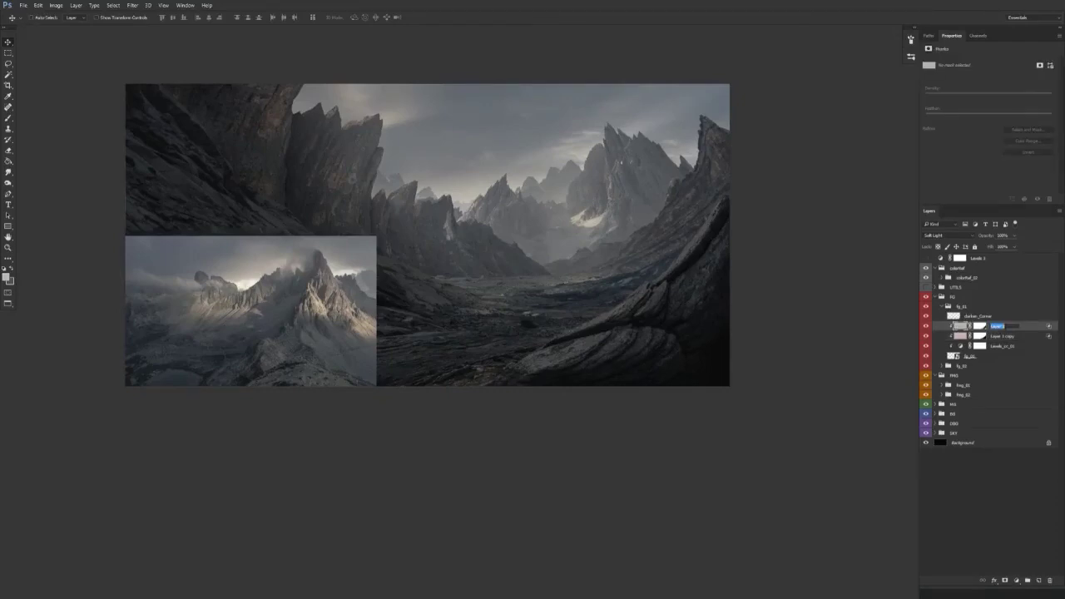
type("softLight_highlight_01")
key("ctrl+a")
key("ctrl+c")
double_click(1002, 337)
key("ctrl+v")
key("BackSpace")
type("2")
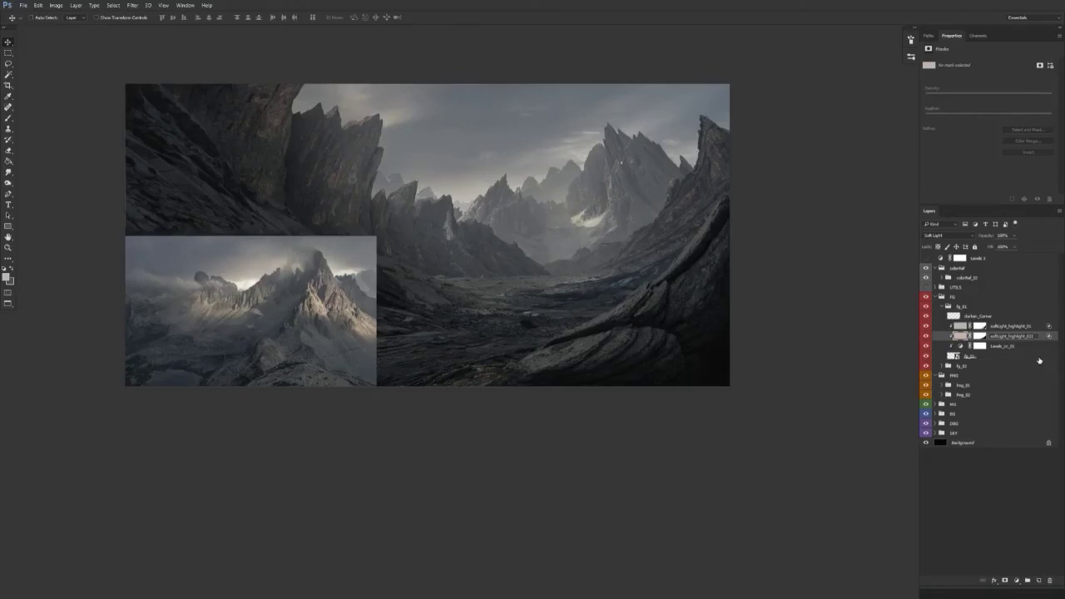
key("Return")
Step: Collapse the fg_01 group, toggle the visibility of fg_02, fmg_01 and fmg_02 to identify their rocks, and expand fmg_02
left_click(943, 307)
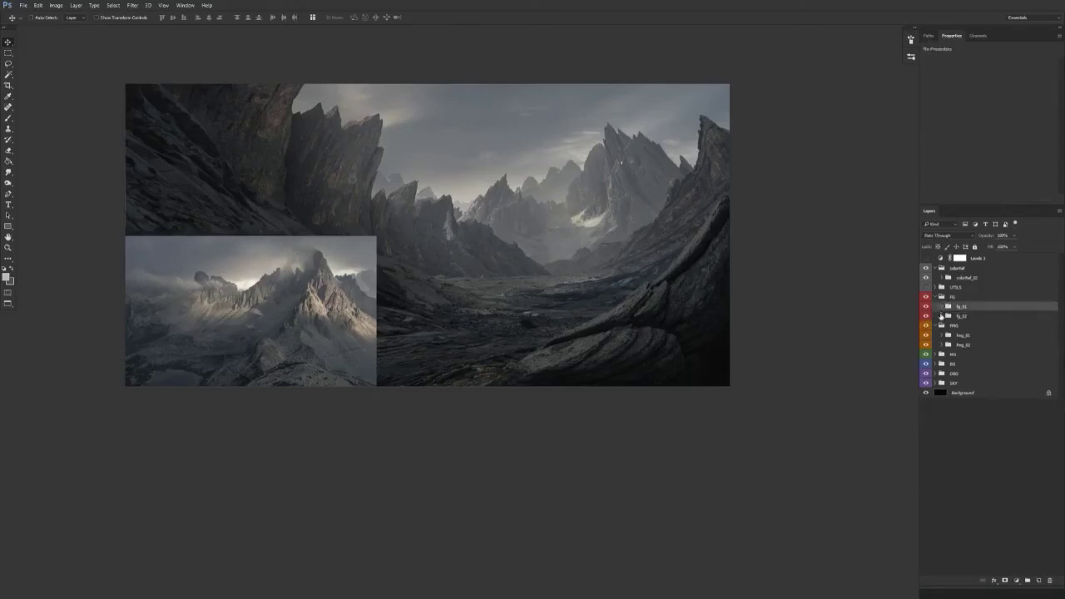
left_click_drag(752, 397, 756, 369)
left_click(927, 317)
left_click(927, 317)
left_click(926, 336)
left_click(926, 336)
left_click(926, 346)
left_click(926, 344)
left_click(943, 345)
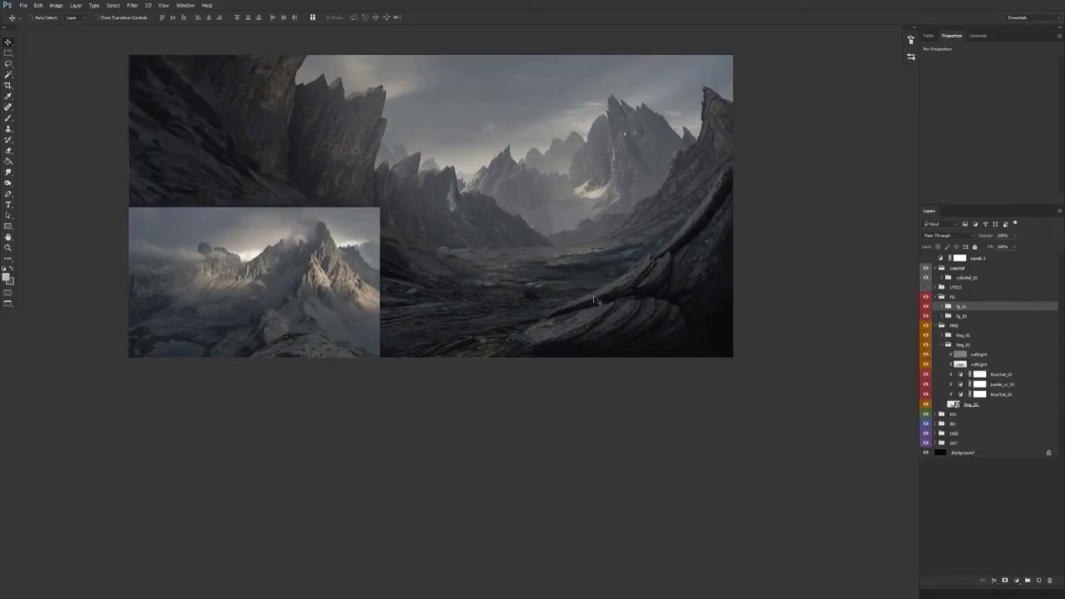
Step: Add a clipped layer at the top of the fmg_02 group and fill it with a light colour sampled from the horizon sky
left_click_drag(593, 296, 566, 295)
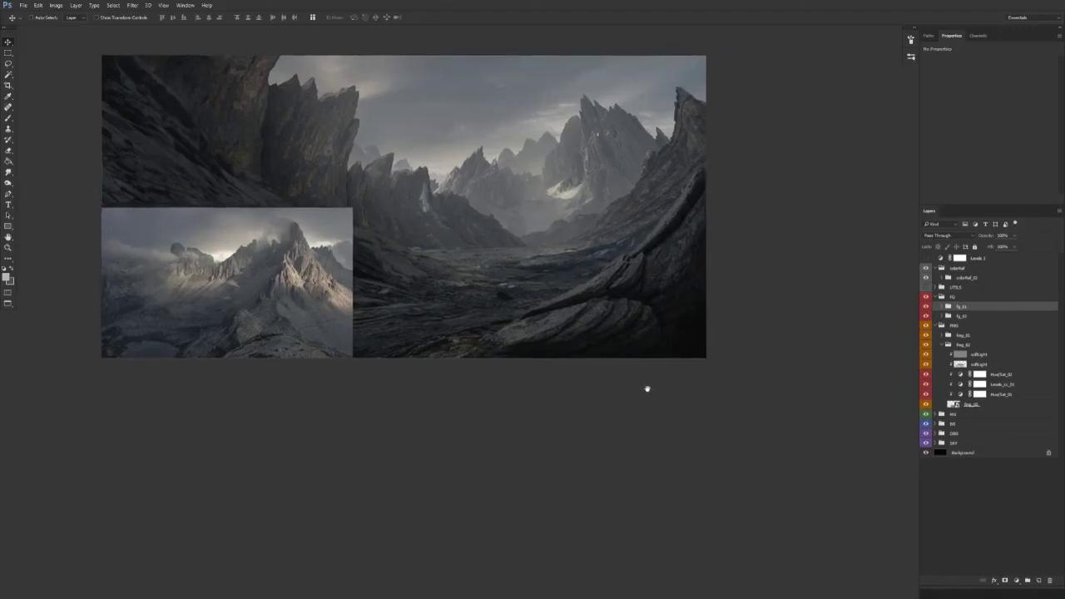
left_click(989, 364)
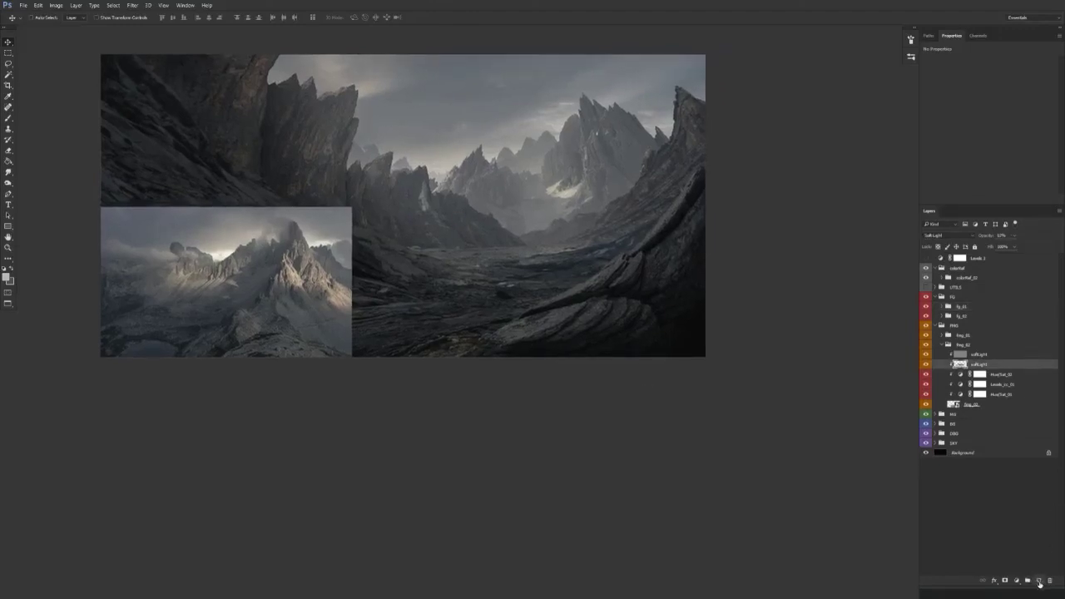
left_click(1038, 580)
left_click_drag(980, 370, 997, 356)
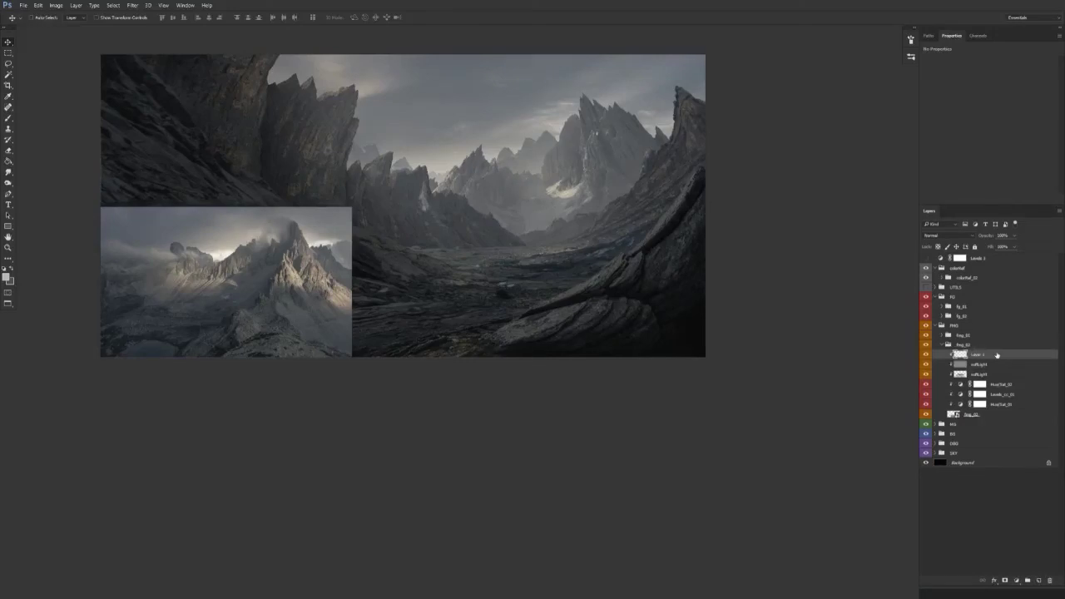
left_click_drag(548, 366, 511, 442)
key("g")
left_click(417, 213, "alt")
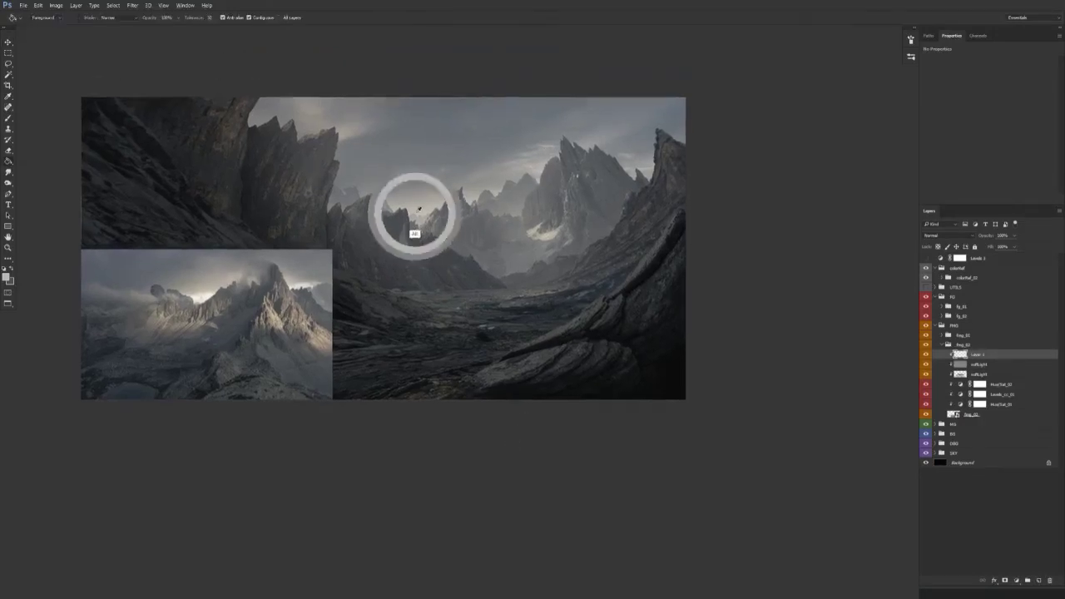
left_click(545, 325)
Step: Confine the light fill to the valley floor's brighter tones with Blend If and set the layer to Soft Light
key("v")
key("alt+v")
key("Escape")
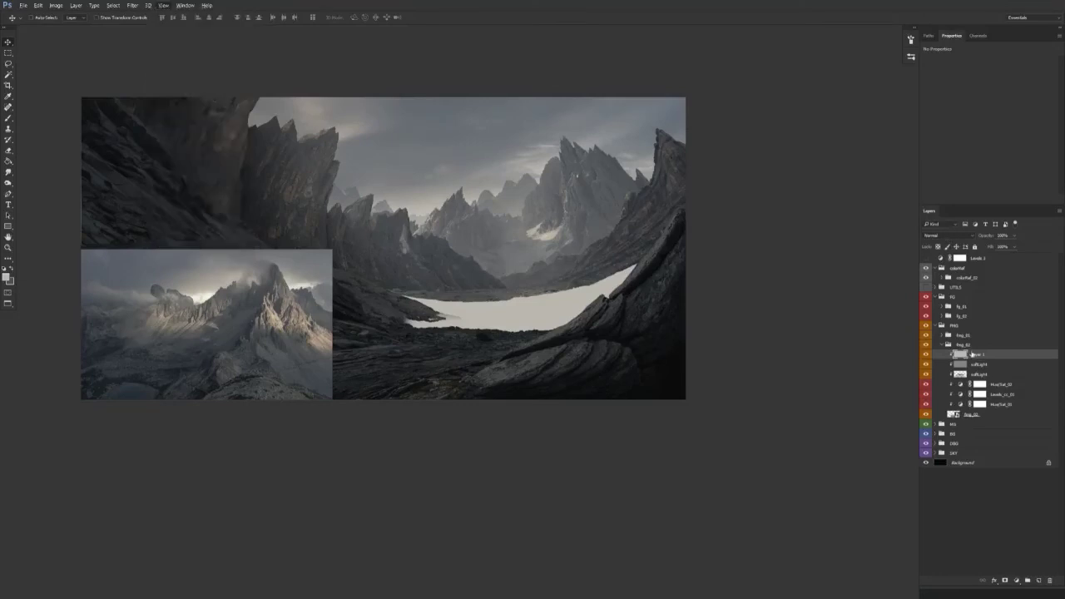
right_click(978, 355)
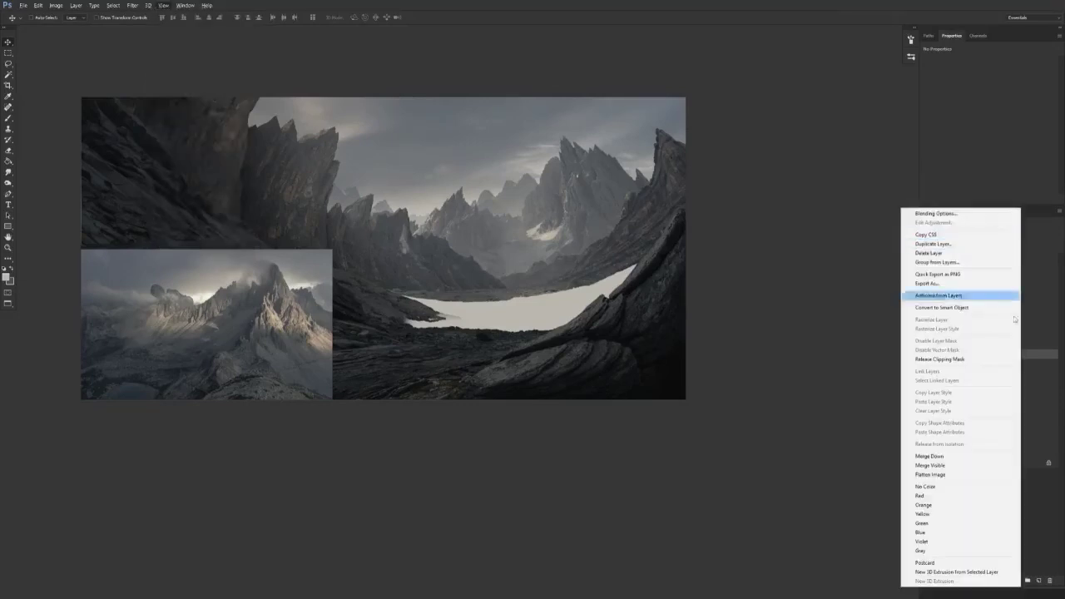
left_click(937, 214)
mouse_move(177, 372)
left_mouse_down()
mouse_move(212, 368)
mouse_move(192, 372)
left_mouse_up()
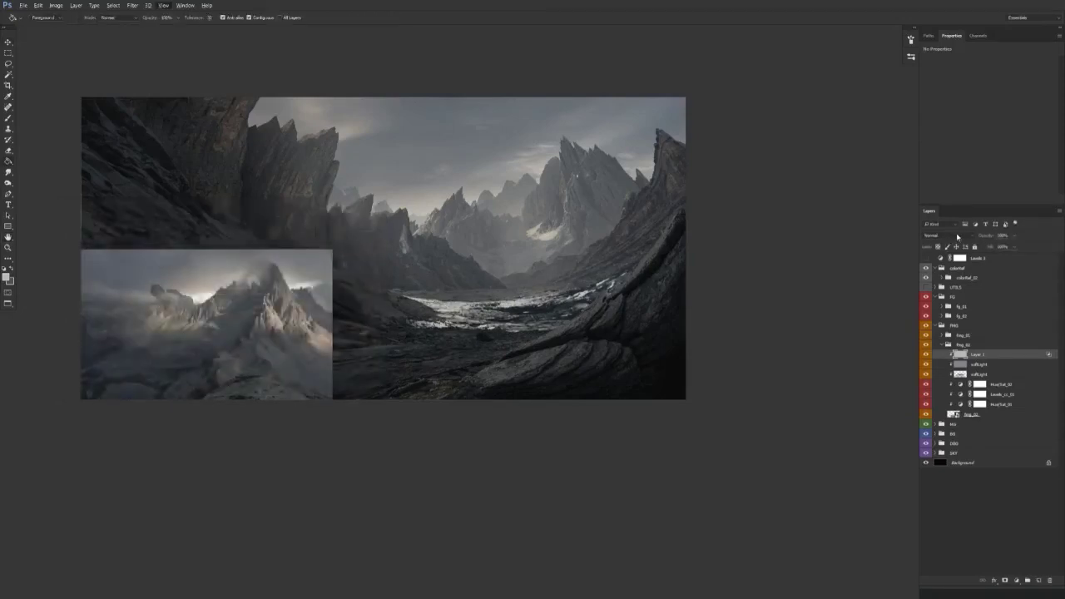
left_click(957, 237)
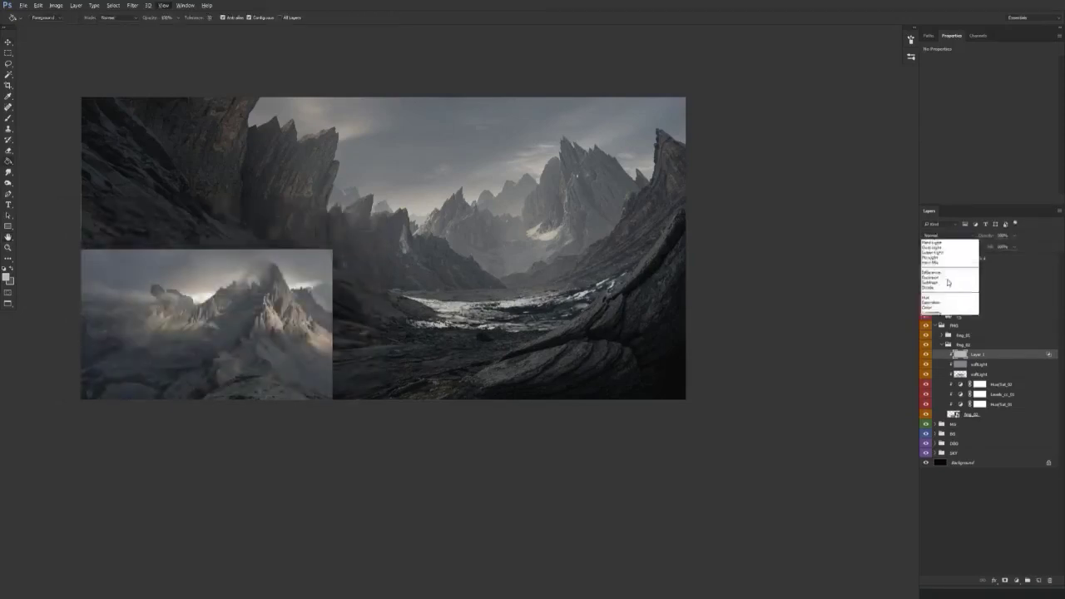
left_click(935, 323)
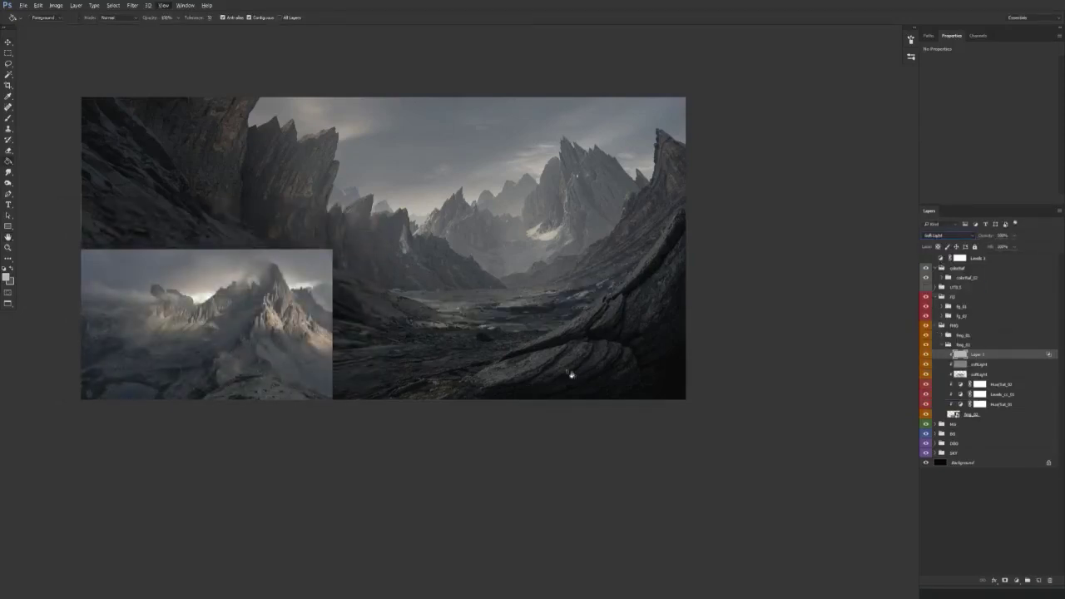
Step: Add a layer mask to the valley floor's Soft Light layer and refine where its highlights show with the Eraser
left_click_drag(554, 380, 635, 398)
key("e")
key("alt+e")
key("Escape")
key("r")
key("e")
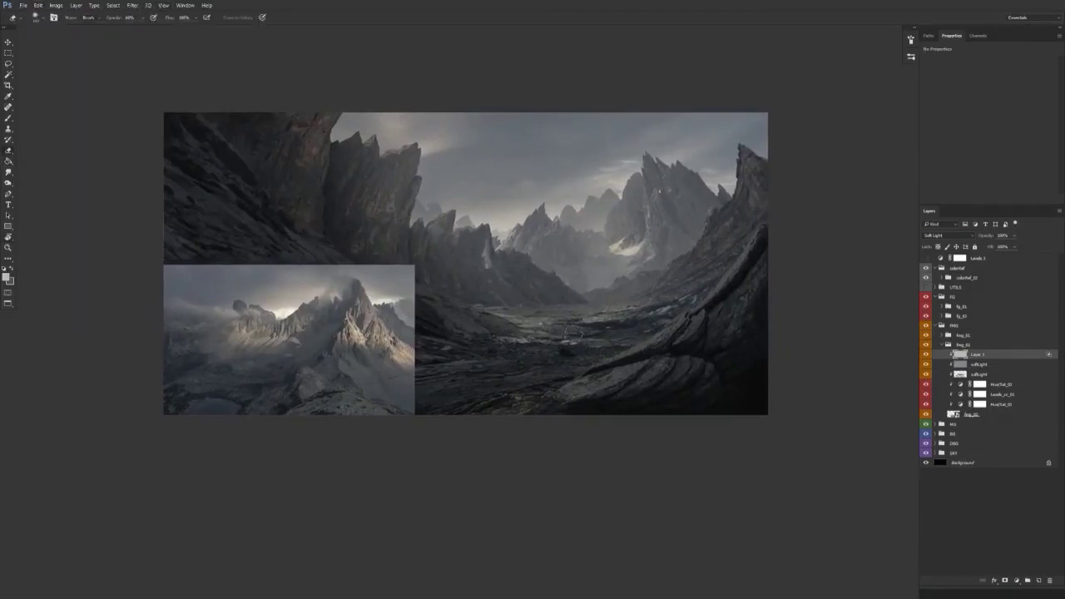
mouse_move(548, 328)
left_mouse_down()
mouse_move(615, 346)
mouse_move(580, 342)
left_mouse_up()
left_click(1004, 581)
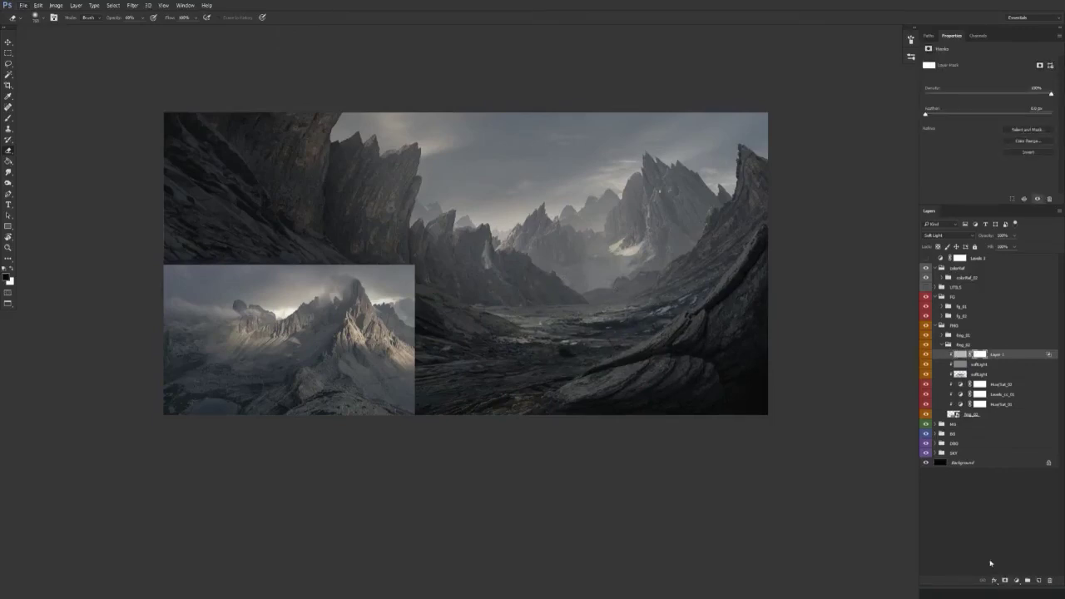
left_click_drag(546, 369, 529, 358)
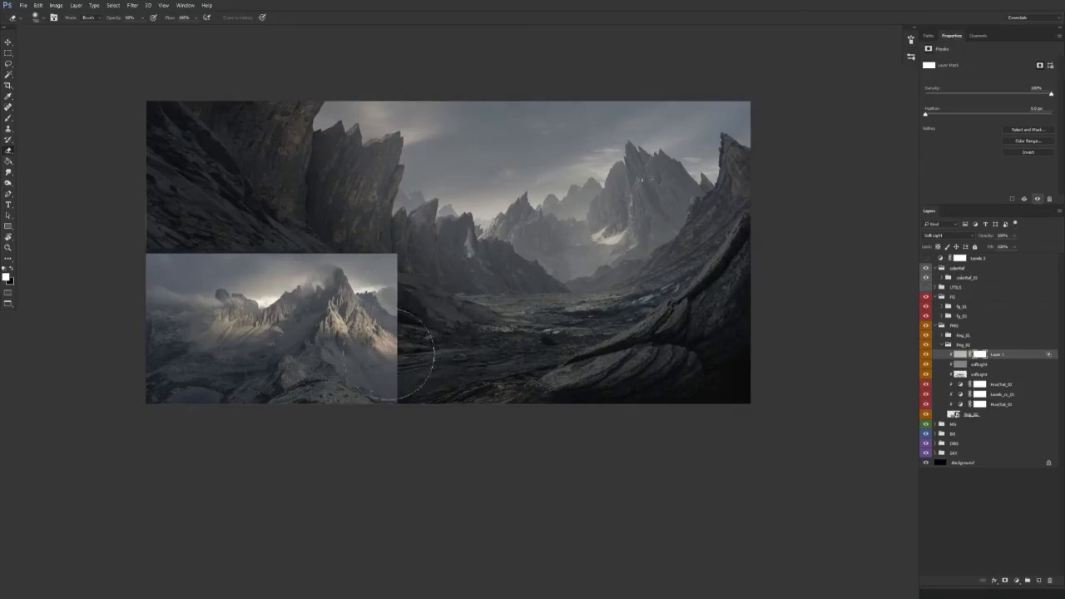
Step: Adjust the Red channel of the Levels adjustment clipped to the fmg_02 valley floor
left_click(1002, 395)
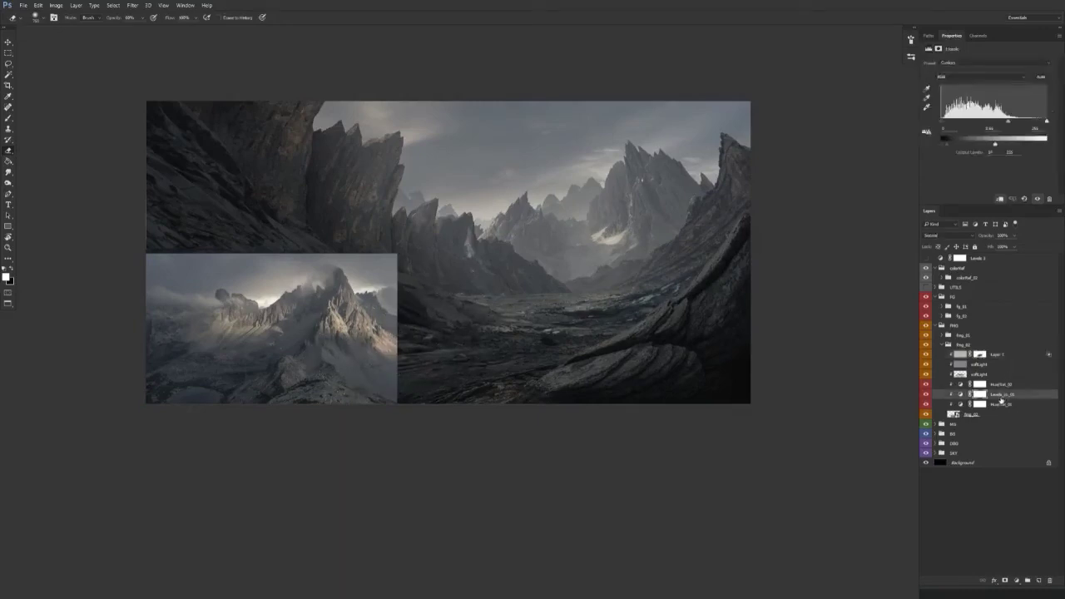
left_click(961, 76)
left_click(964, 85)
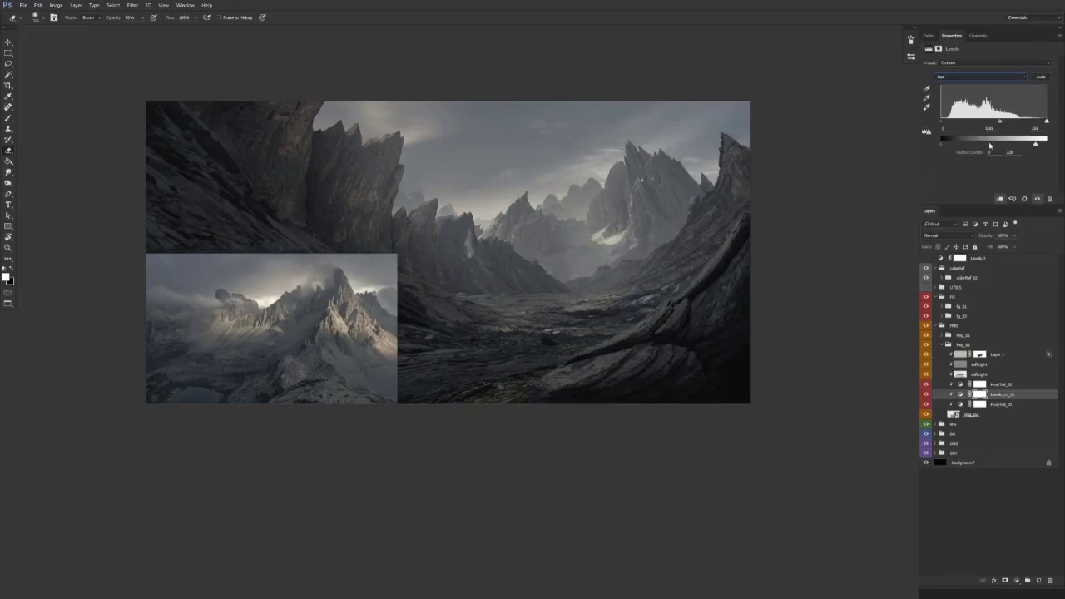
left_click_drag(569, 424, 545, 419)
key("v")
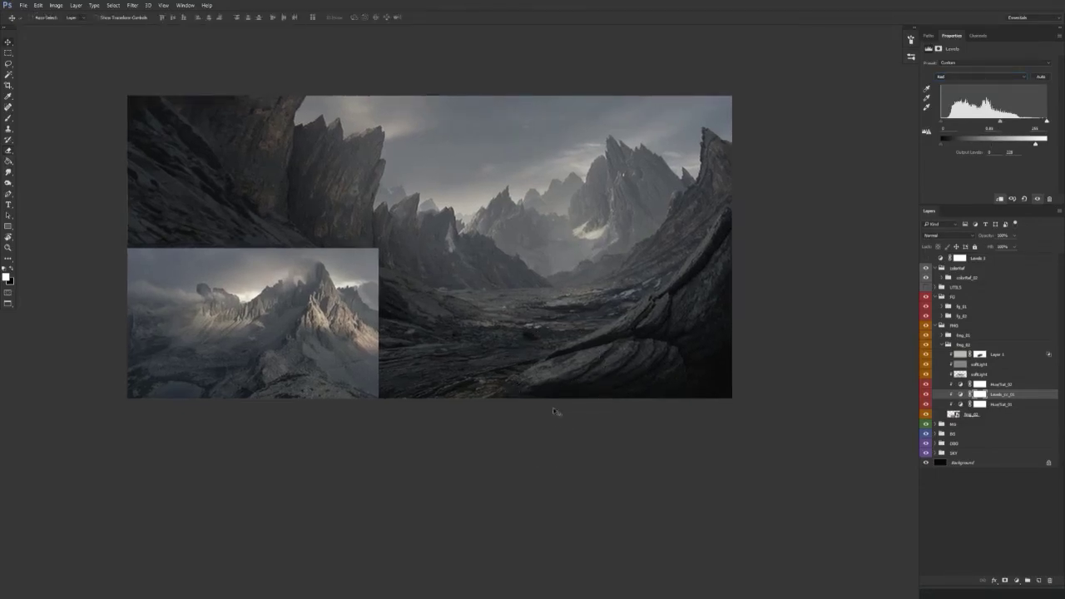
Step: Check the fmg_01 group's visibility and layers, and collapse the FMG and FG groups
left_click(944, 346)
left_click(943, 345)
left_click(926, 336)
left_click(926, 336)
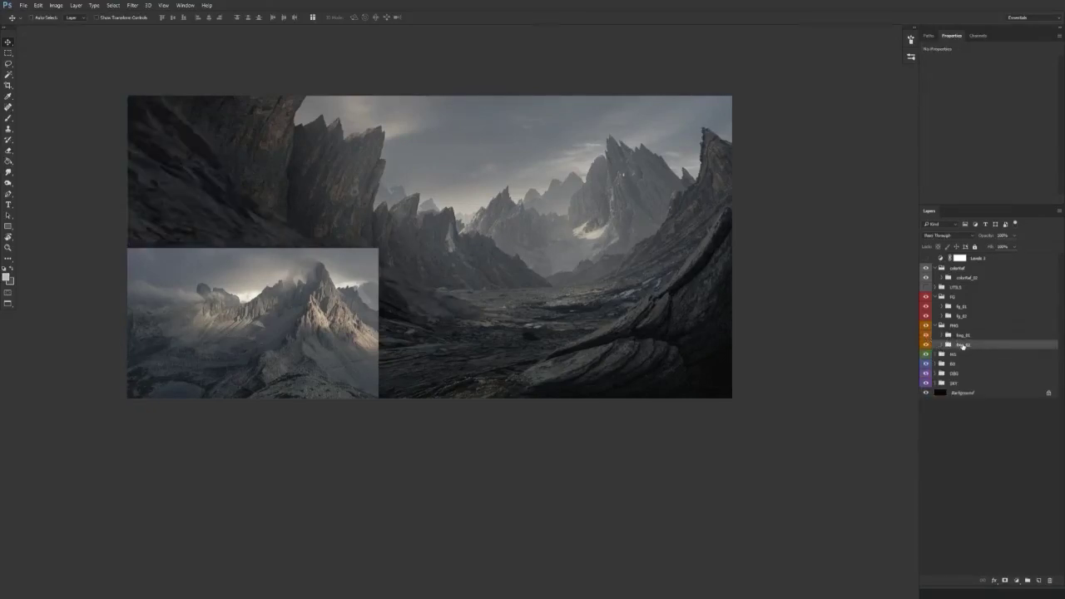
left_click(941, 335)
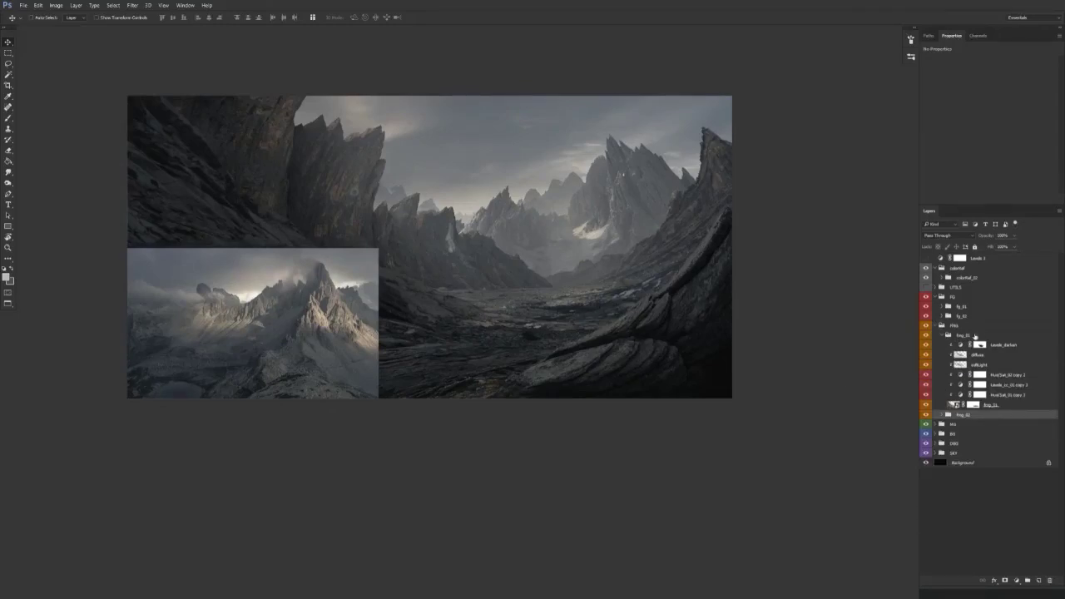
left_click(941, 335)
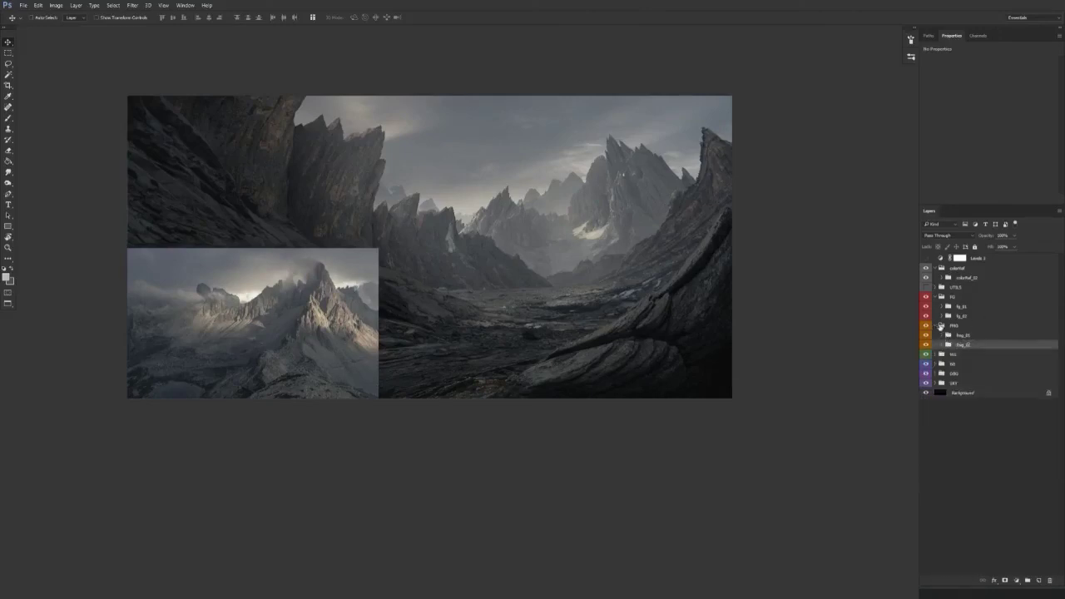
left_click(941, 326)
left_click(941, 297)
left_click(935, 297)
left_click(936, 307)
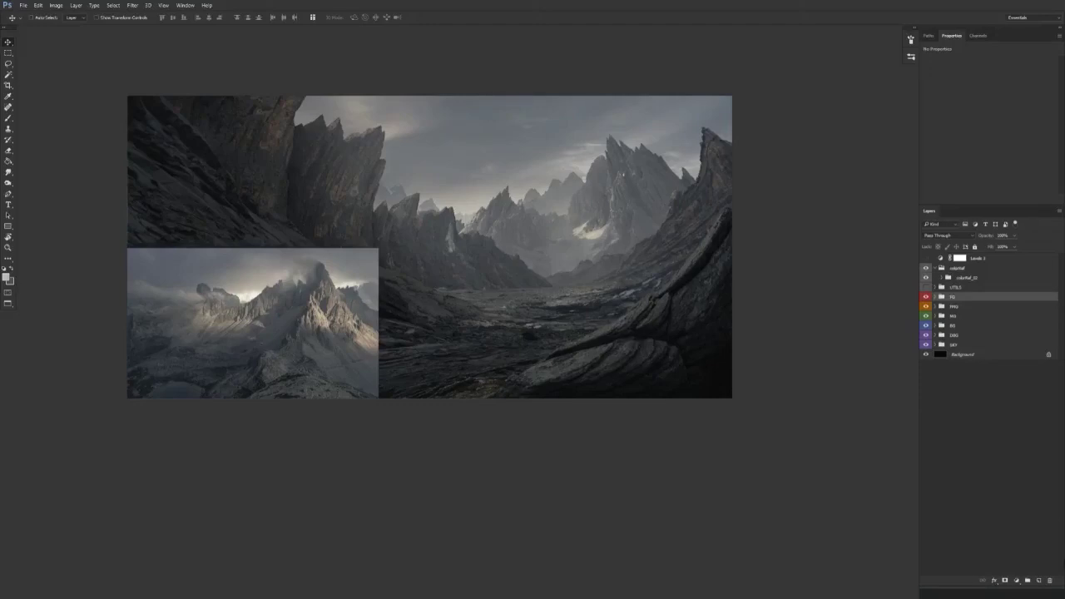
Step: Create a layer above the FG group and brush soft diagonal light rays from the left cliffs across the valley to the foreground rock
left_click(1038, 580)
key("b")
right_click(548, 276)
left_click_drag(418, 402, 369, 409)
mouse_move(385, 242)
left_mouse_down()
mouse_move(309, 261)
mouse_move(326, 264)
left_mouse_up()
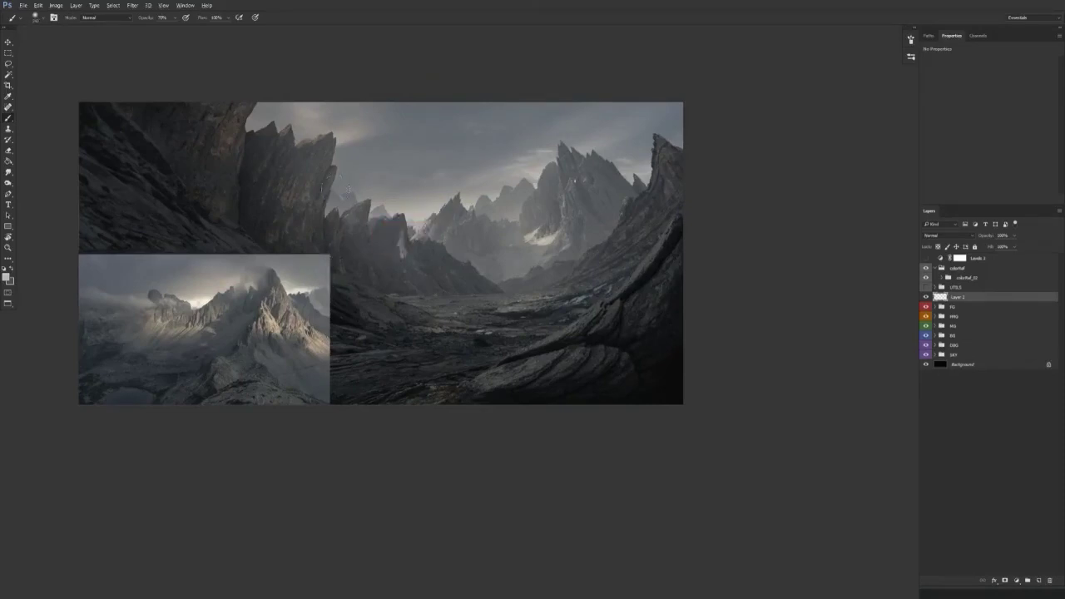
left_click_drag(347, 188, 560, 387)
left_click_drag(356, 179, 648, 344)
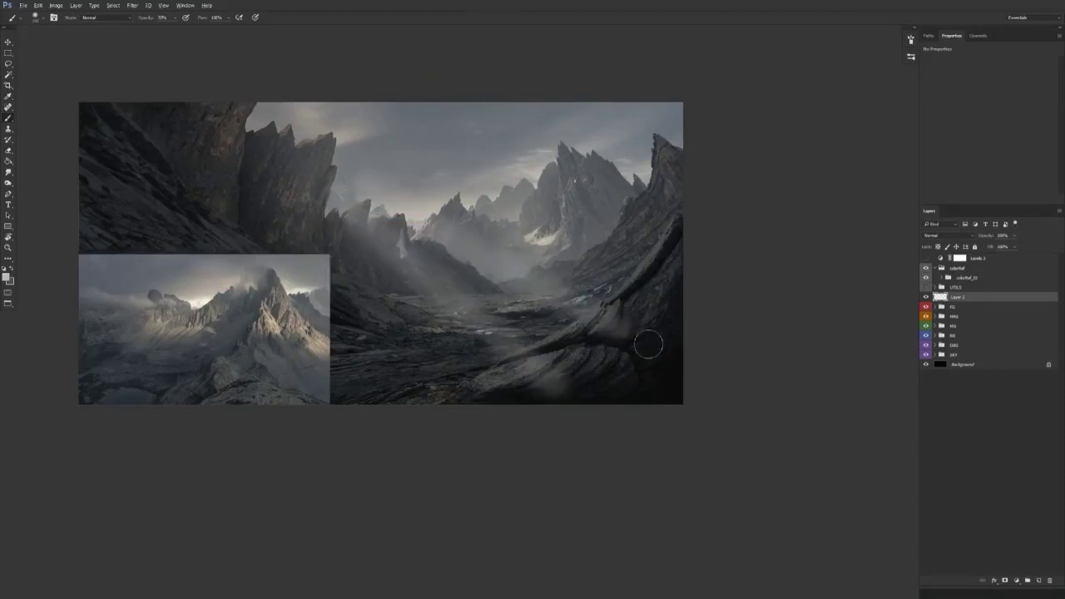
key("ctrl+z")
left_click_drag(356, 193, 618, 339)
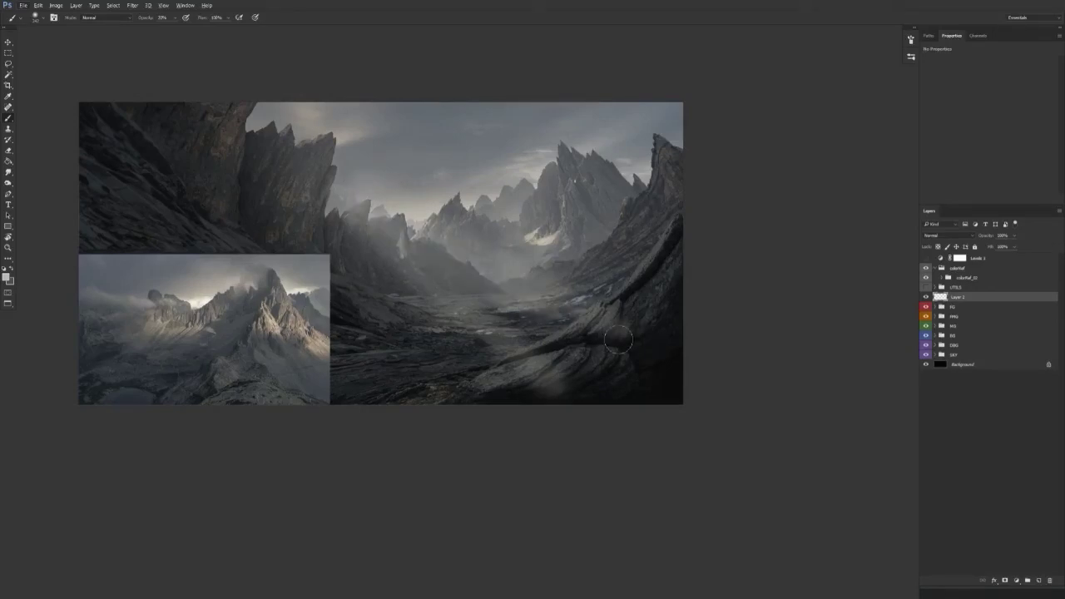
Step: Paint wider, fainter light rays from the tall left cliff down to the foreground at 10% brush opacity
key("1")
left_click_drag(259, 135, 298, 153)
left_click_drag(252, 116, 541, 433)
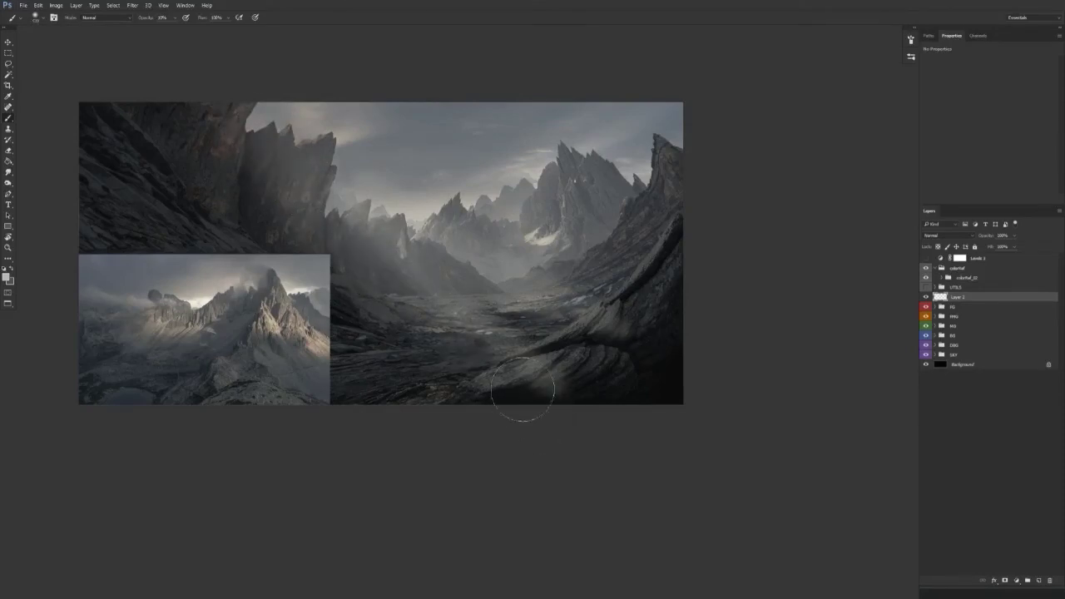
Step: Erase the light rays over the foreground rock and lower valley, reducing the Eraser's opacity to 50% for the softer passes
key("e")
mouse_move(402, 299)
left_mouse_down()
mouse_move(430, 316)
mouse_move(400, 323)
left_mouse_up()
mouse_move(639, 300)
left_mouse_down()
mouse_move(519, 373)
mouse_move(383, 379)
left_mouse_up()
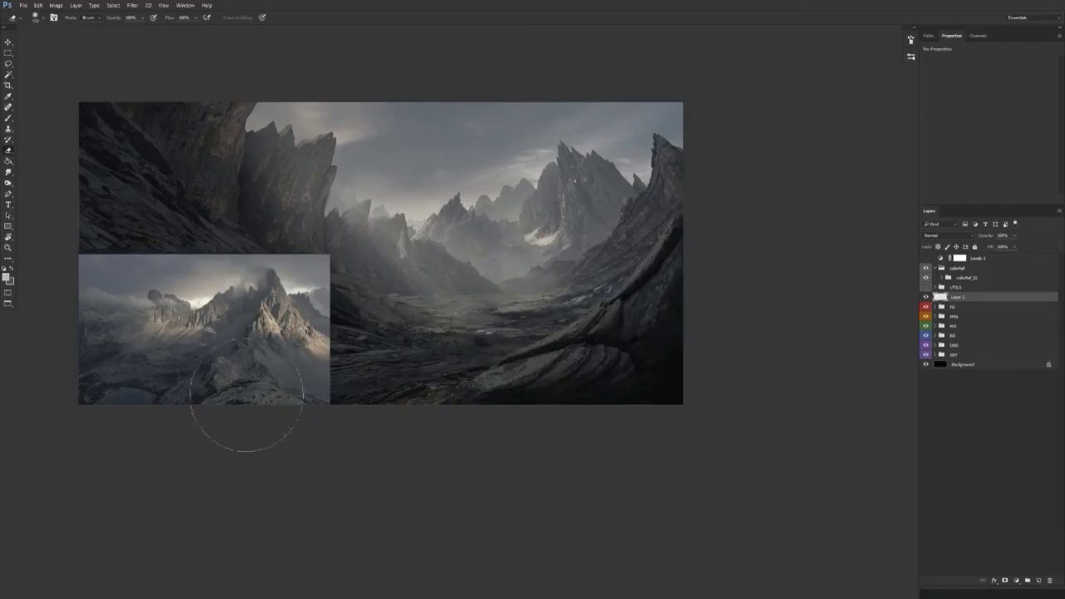
key("5")
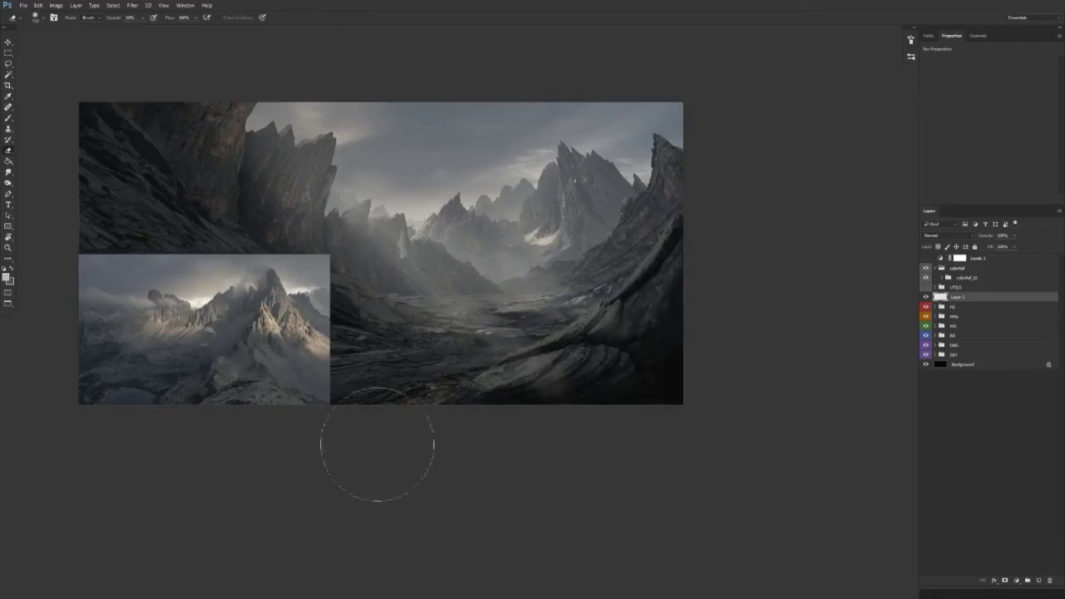
left_click_drag(657, 336, 349, 414)
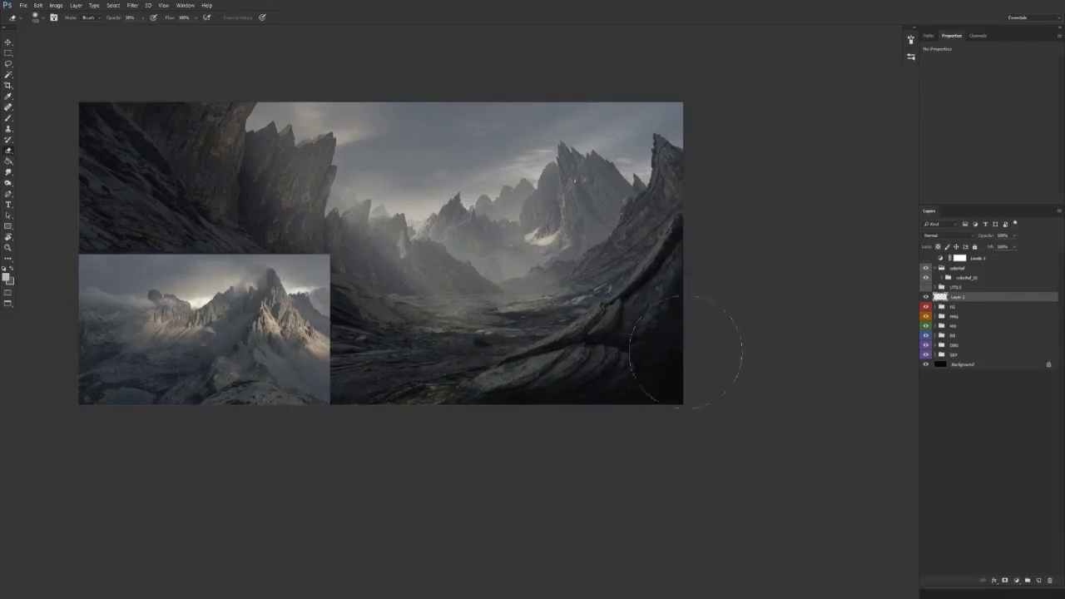
Step: Set the light rays layer's opacity to 50%
key("v")
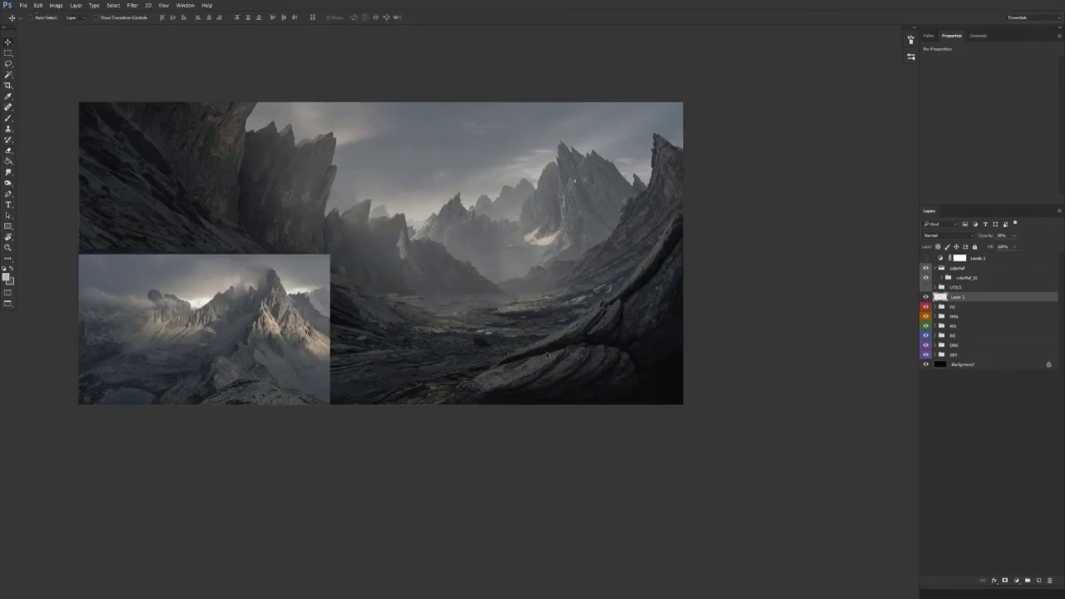
key("b")
mouse_move(415, 217)
left_mouse_down()
mouse_move(466, 237)
mouse_move(456, 236)
left_mouse_up()
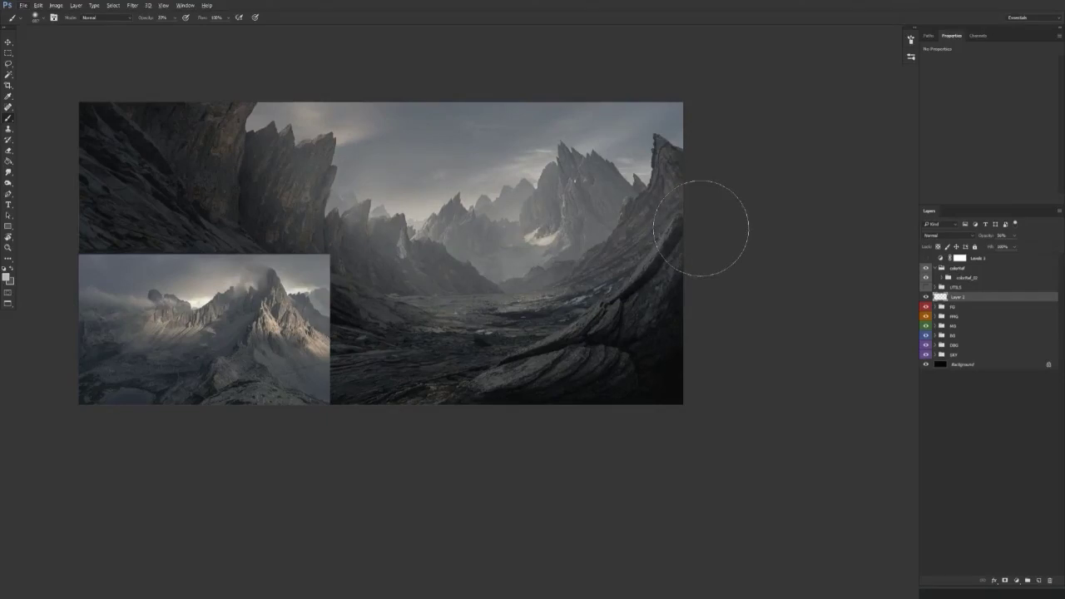
left_click_drag(580, 435, 650, 405)
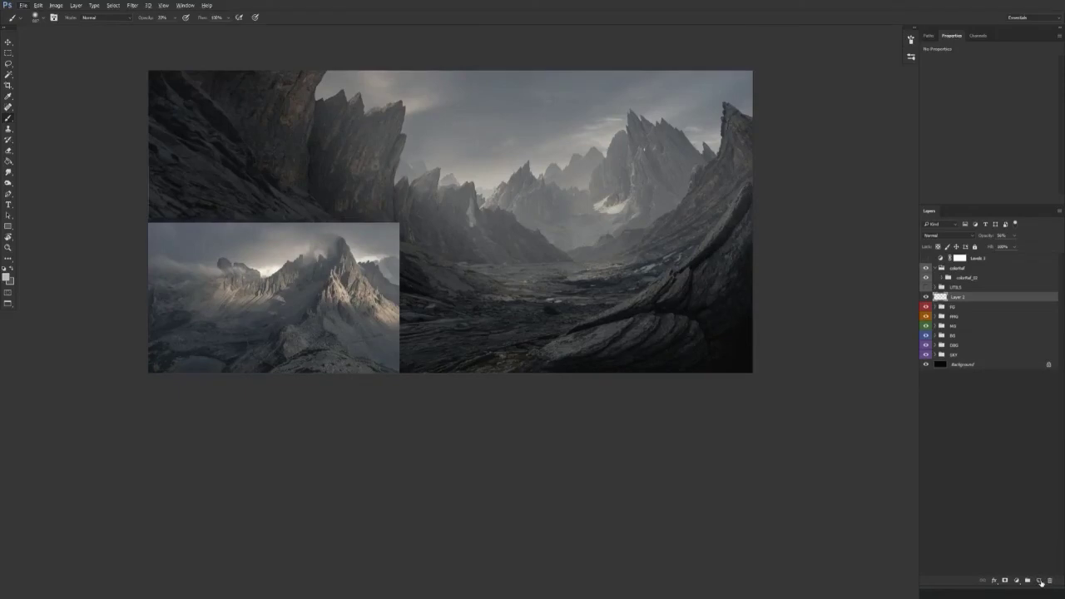
Step: Create a layer above the light rays layer and hide the colour reference image
left_click(1040, 581)
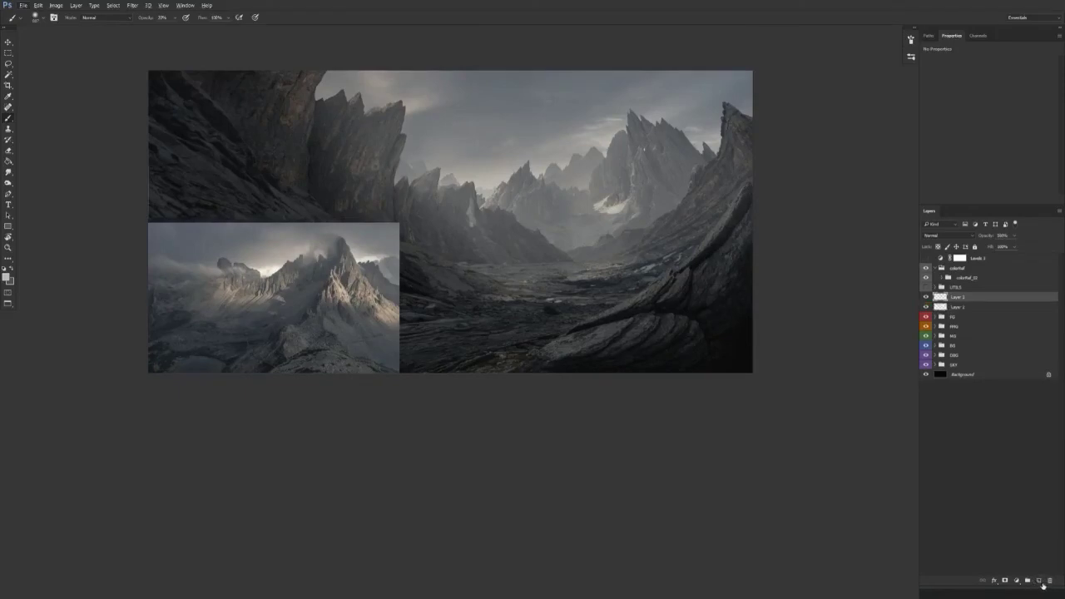
left_click(926, 287)
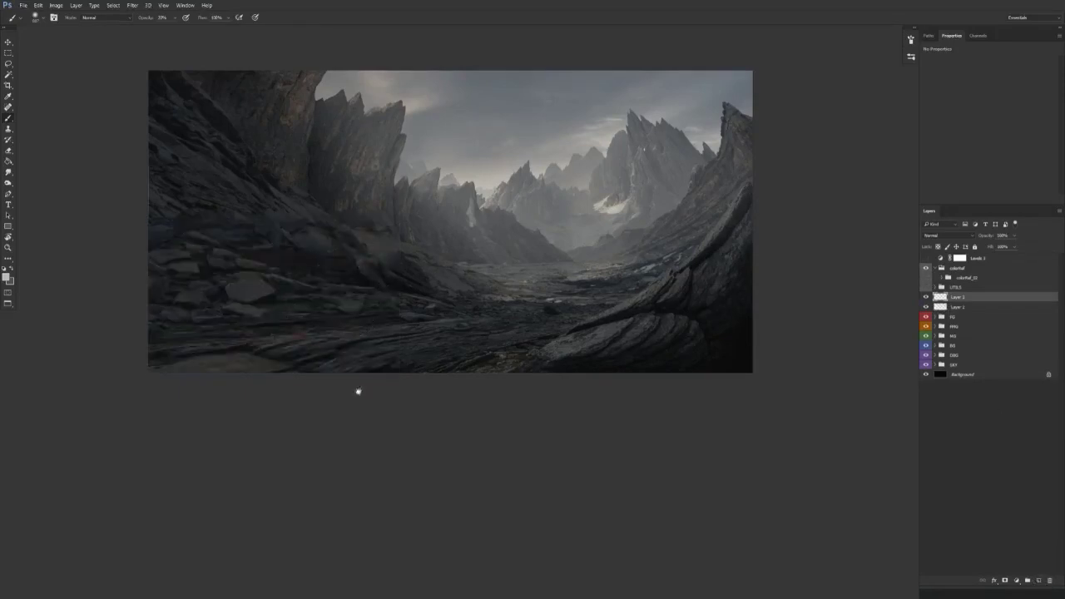
left_click_drag(356, 378, 288, 392)
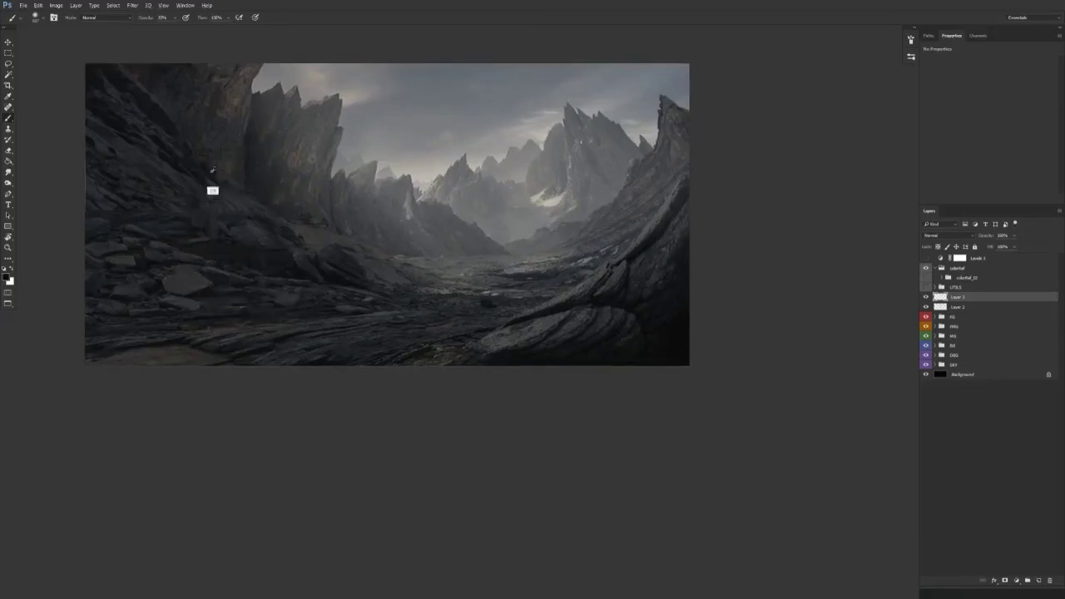
Step: Darken the left cliffs and the near rocks below them with large soft black brush strokes, and undo the last stroke
mouse_move(187, 244)
left_mouse_down()
mouse_move(261, 251)
mouse_move(241, 250)
left_mouse_up()
mouse_move(129, 117)
left_mouse_down()
mouse_move(128, 277)
mouse_move(314, 412)
mouse_move(506, 438)
left_mouse_up()
left_click_drag(99, 69, 270, 450)
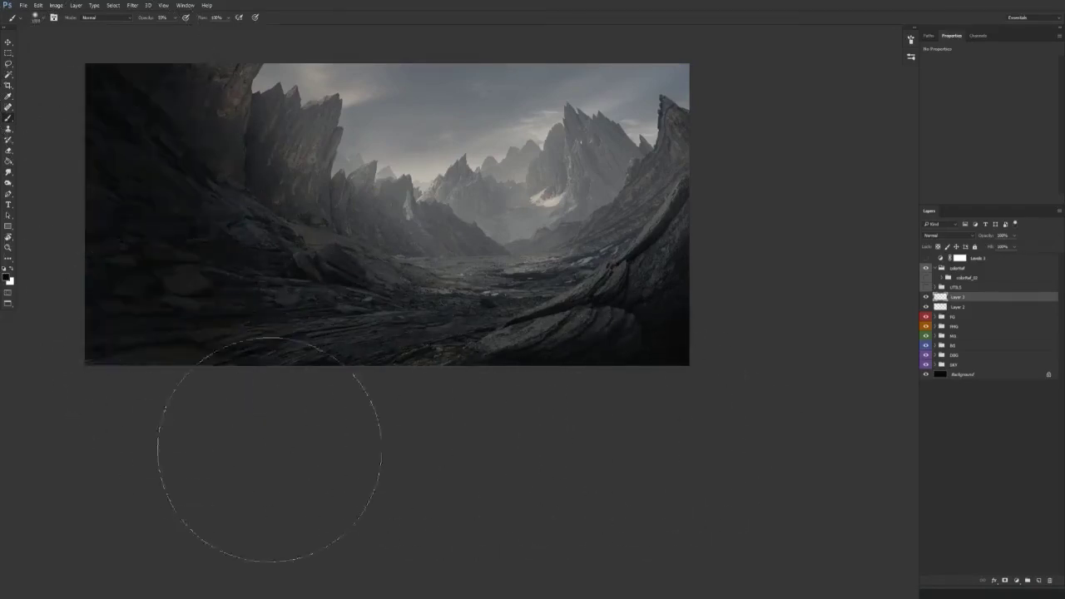
key("ctrl+z")
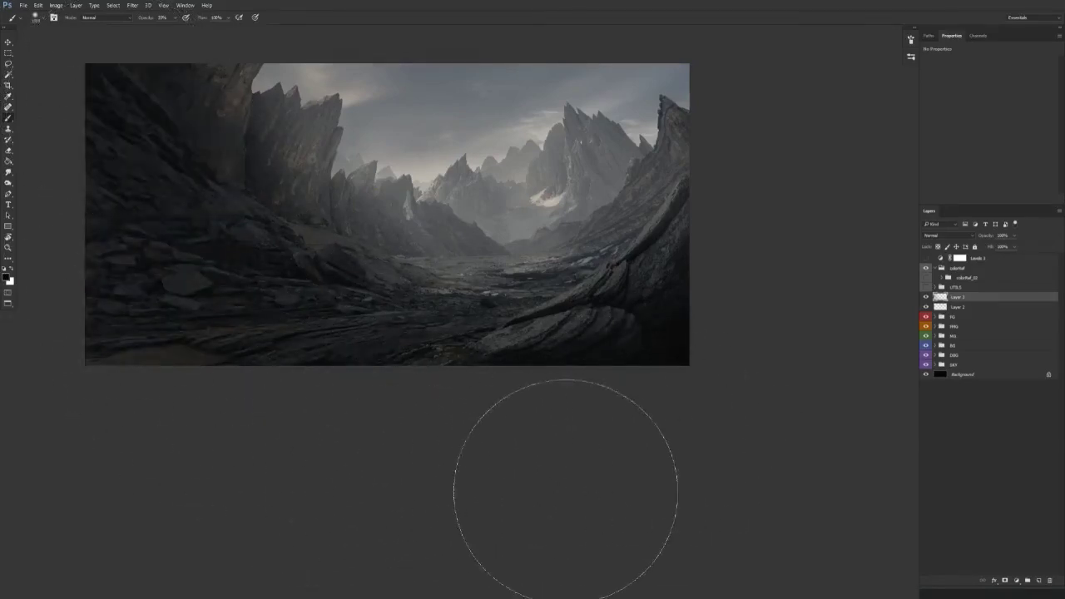
Step: Softly erase the black shading over the left-hand rocks with a large Eraser
key("e")
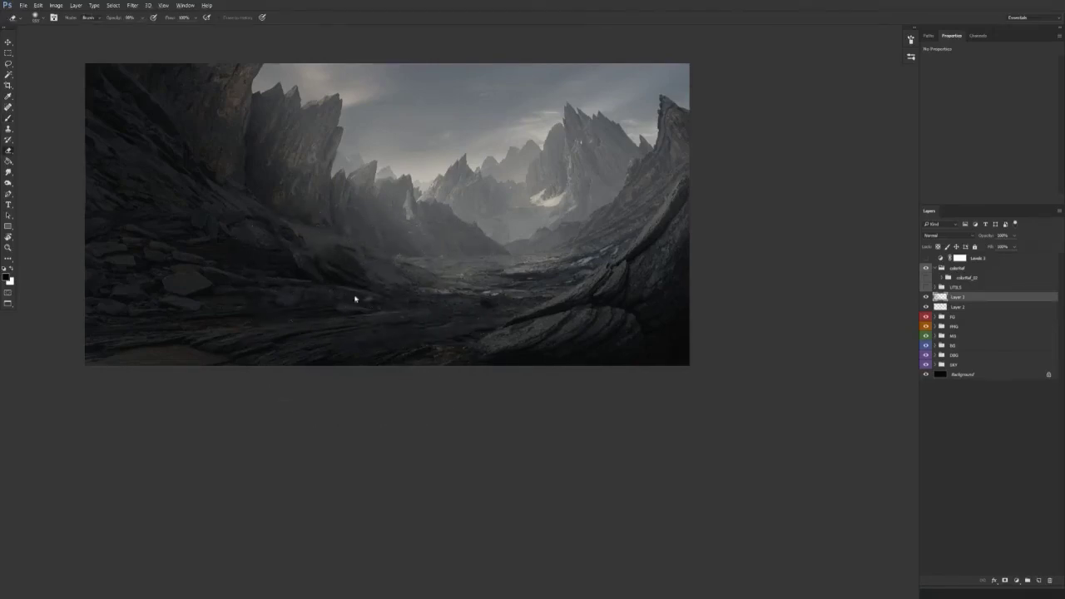
left_click_drag(427, 425, 478, 430)
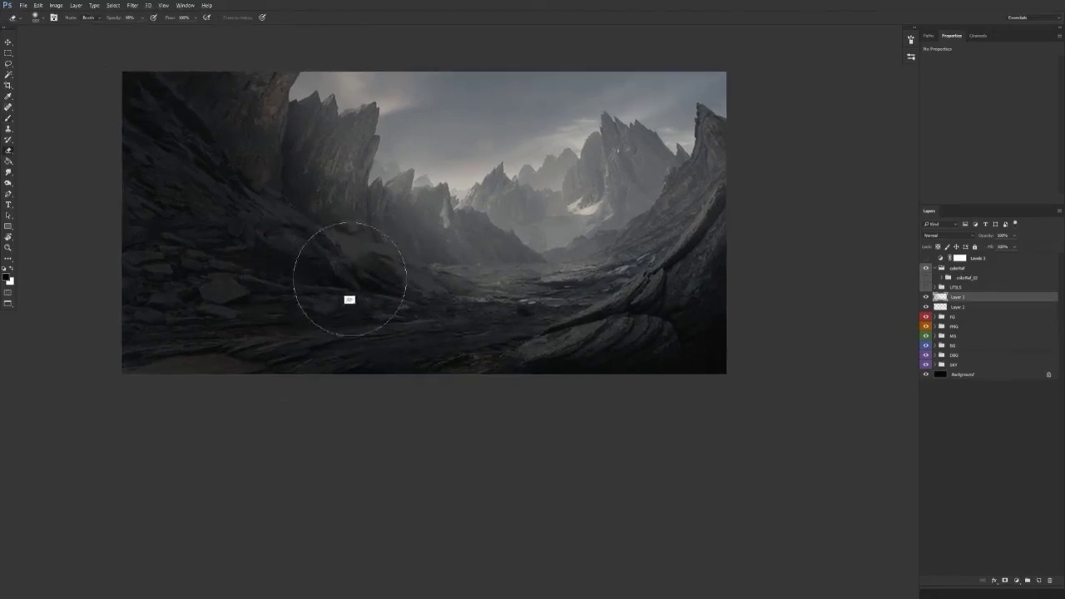
mouse_move(350, 285)
left_mouse_down()
mouse_move(411, 305)
mouse_move(408, 253)
mouse_move(173, 72)
left_mouse_up()
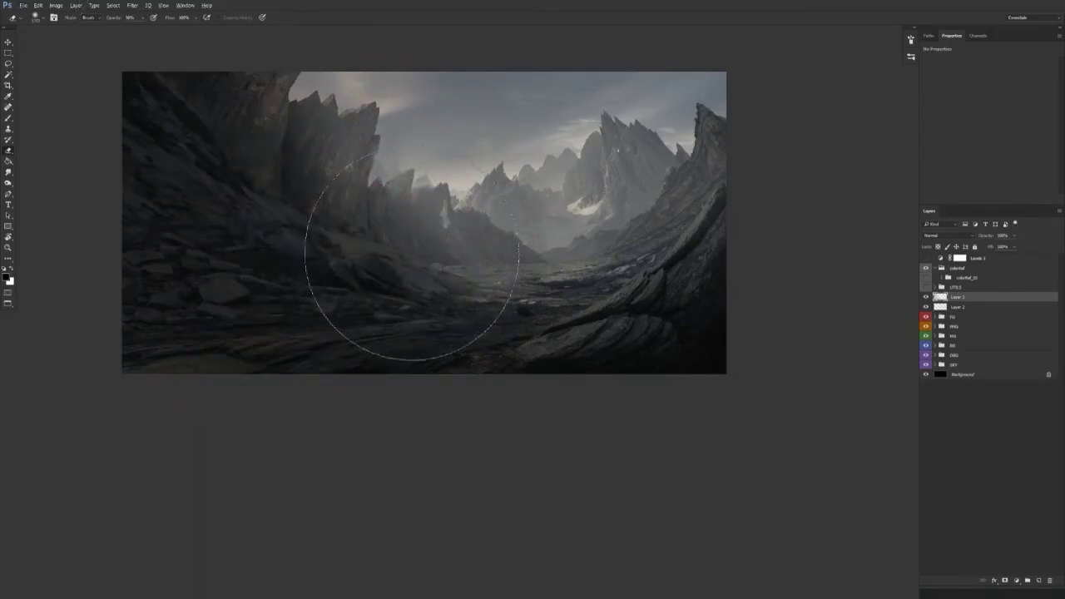
mouse_move(634, 442)
left_mouse_down()
mouse_move(577, 455)
mouse_move(592, 467)
left_mouse_up()
Step: Set the dark shading layer's opacity to 50%
key("v")
key("alt+v")
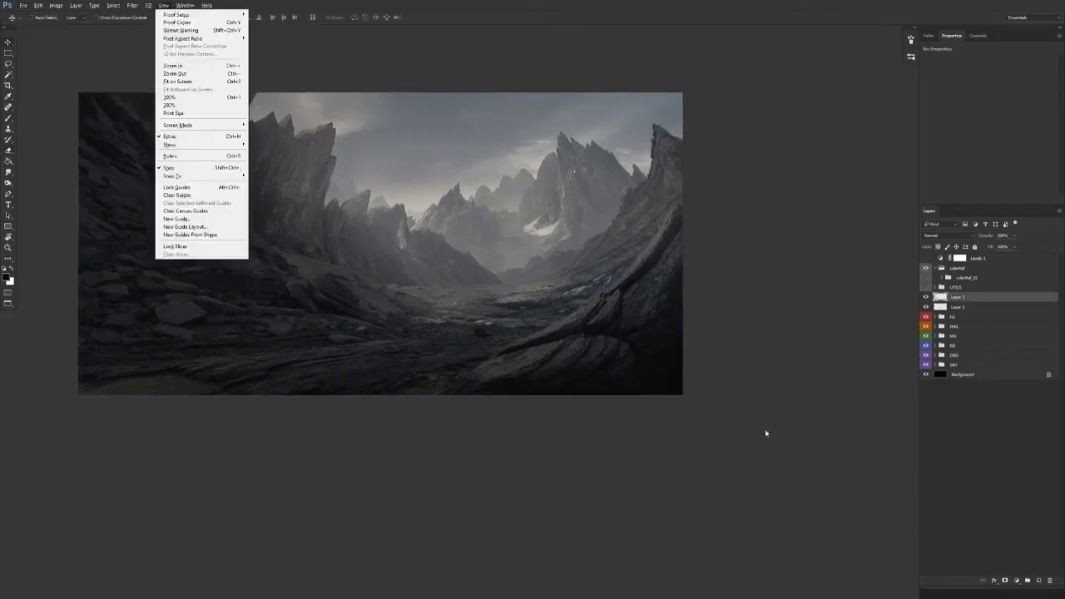
key("Escape")
key("e")
key("v")
key("5")
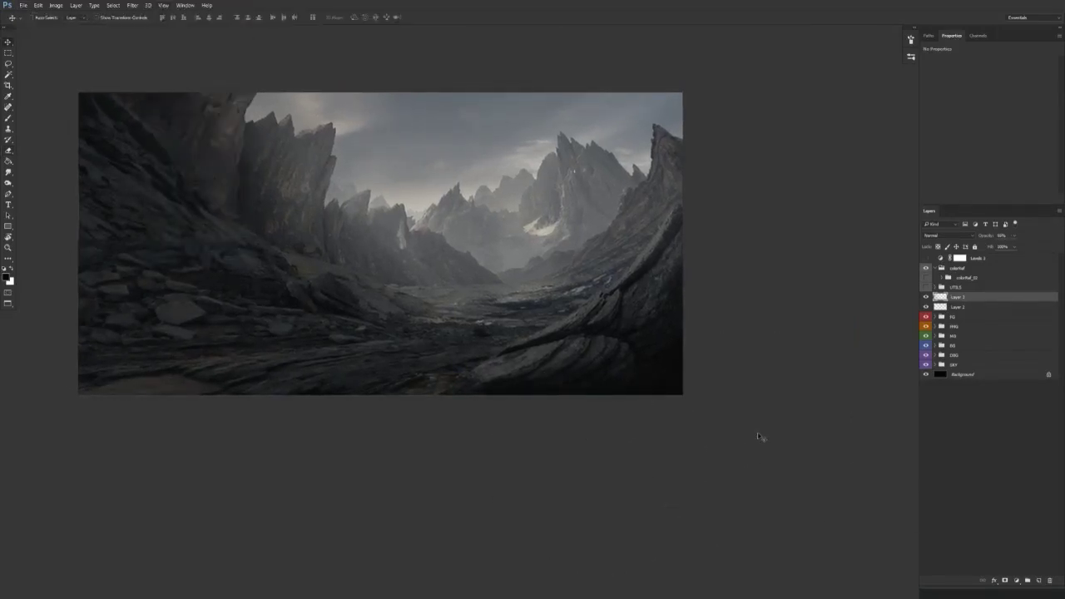
Step: Rename the dark shading layer "vignette" and the light rays layer "godrays"
double_click(958, 297)
type("vignette")
key("Return")
double_click(958, 307)
type("Hodrays")
key("Return")
Step: Toggle the FMG and MG groups' visibility to check what each contributes, and select the FMG group
left_click_drag(552, 444, 593, 442)
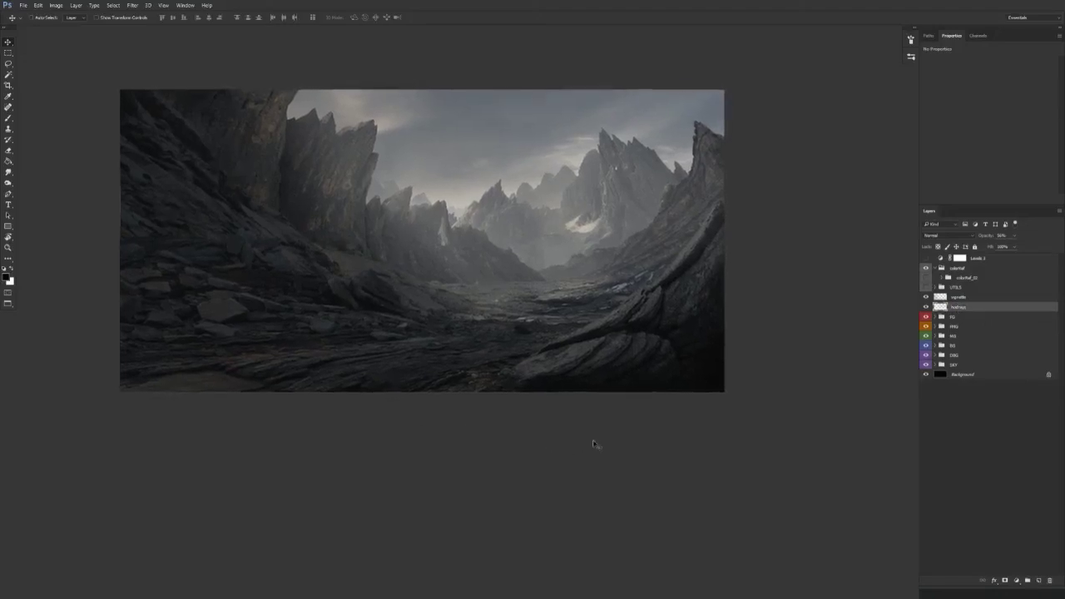
left_click(924, 327)
left_click(926, 327)
left_click(926, 337)
left_click(925, 337)
left_click(973, 328)
left_click(926, 327)
left_click(925, 327)
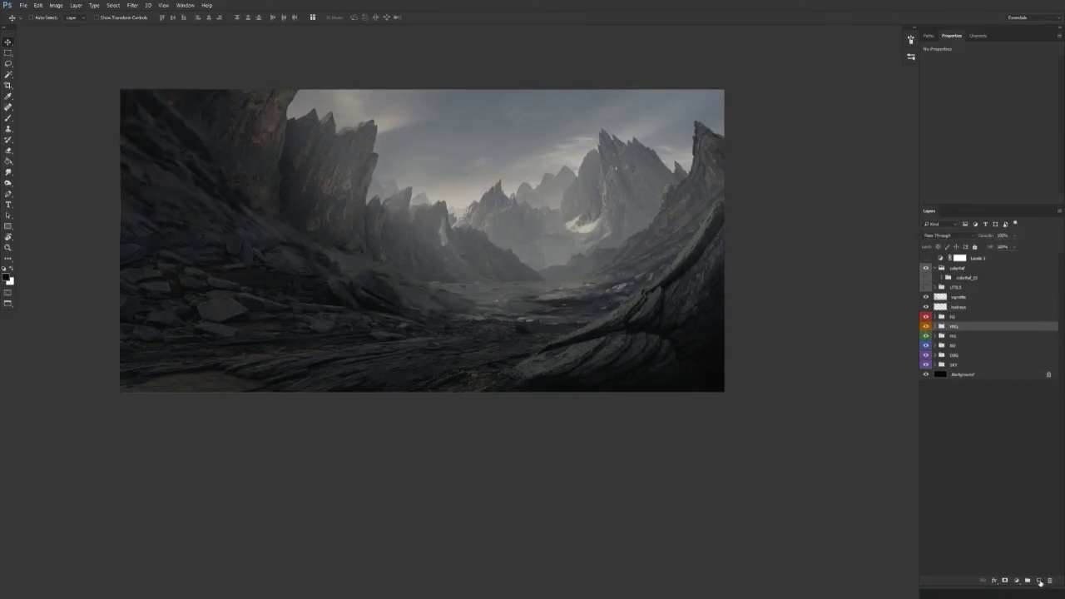
Step: Create a layer above the FMG group and brush soft strokes of tones sampled from the image onto the valley floor
left_click(1040, 582)
key("b")
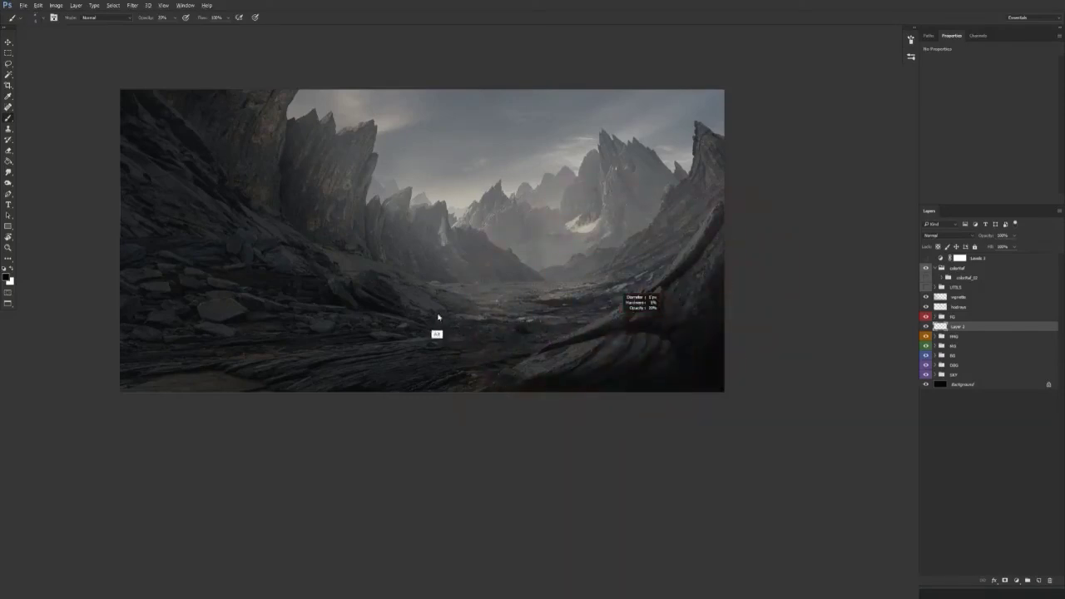
left_click(565, 306, "alt")
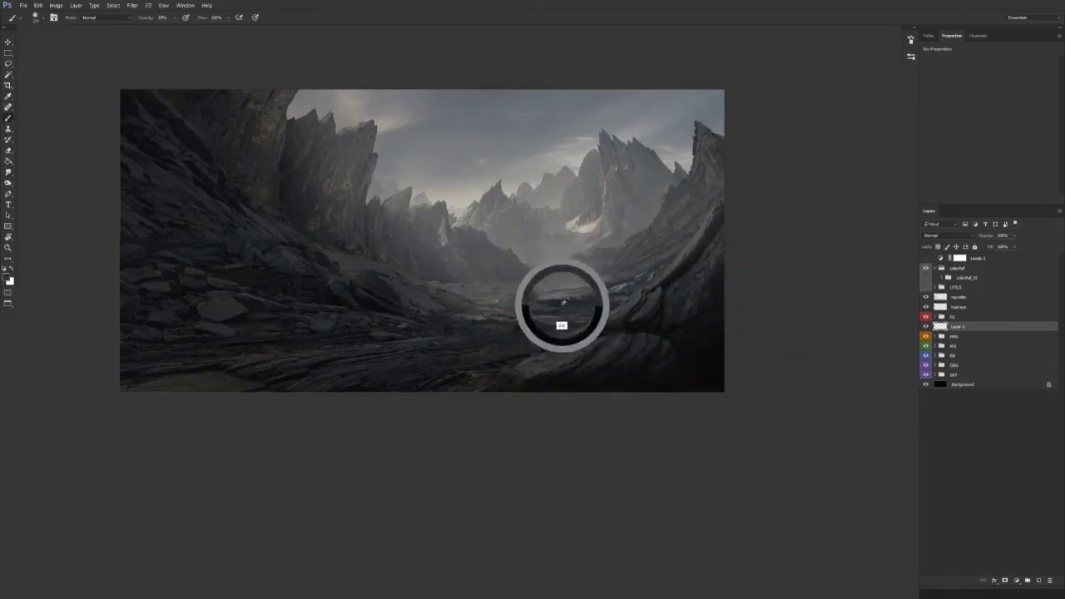
left_click_drag(563, 311, 531, 320)
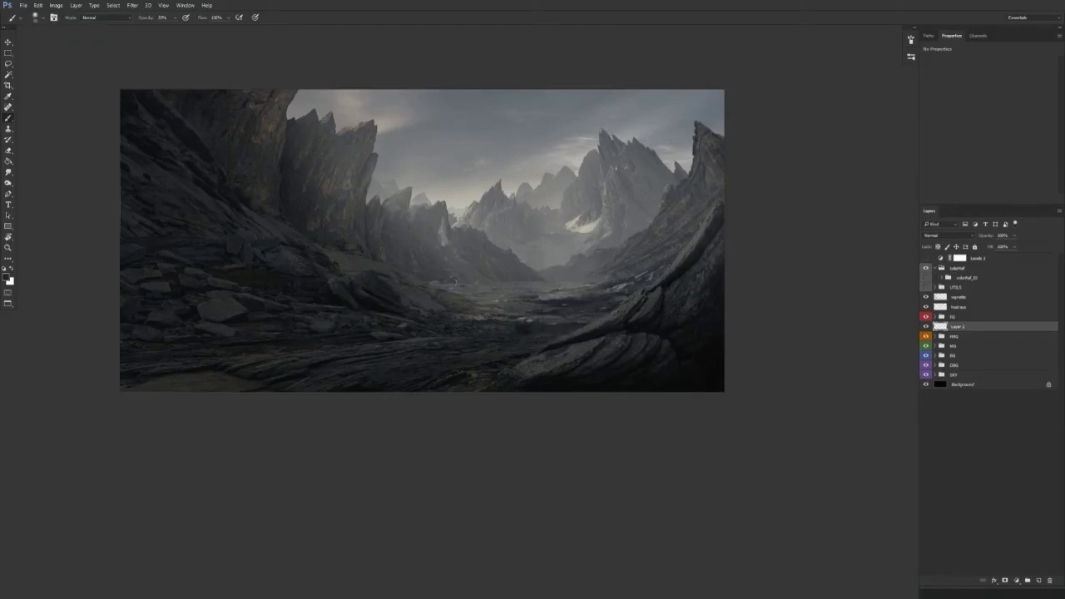
left_click_drag(599, 287, 598, 291)
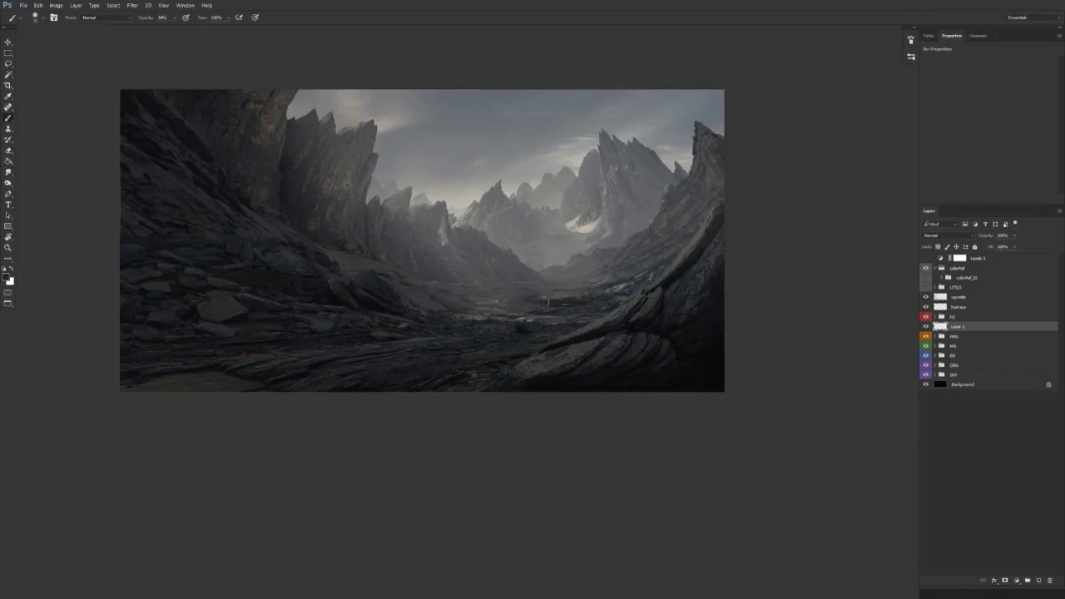
left_click(554, 304, "alt")
Step: Set the new valley floor layer's blend mode to Soft Light
left_click(950, 238)
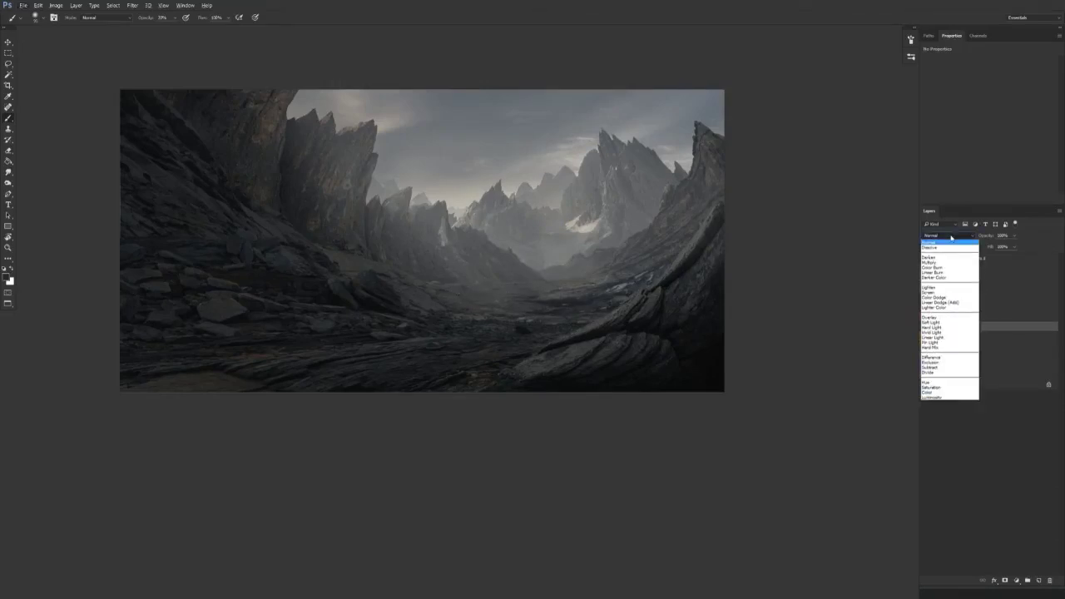
left_click(950, 237)
left_click(935, 239)
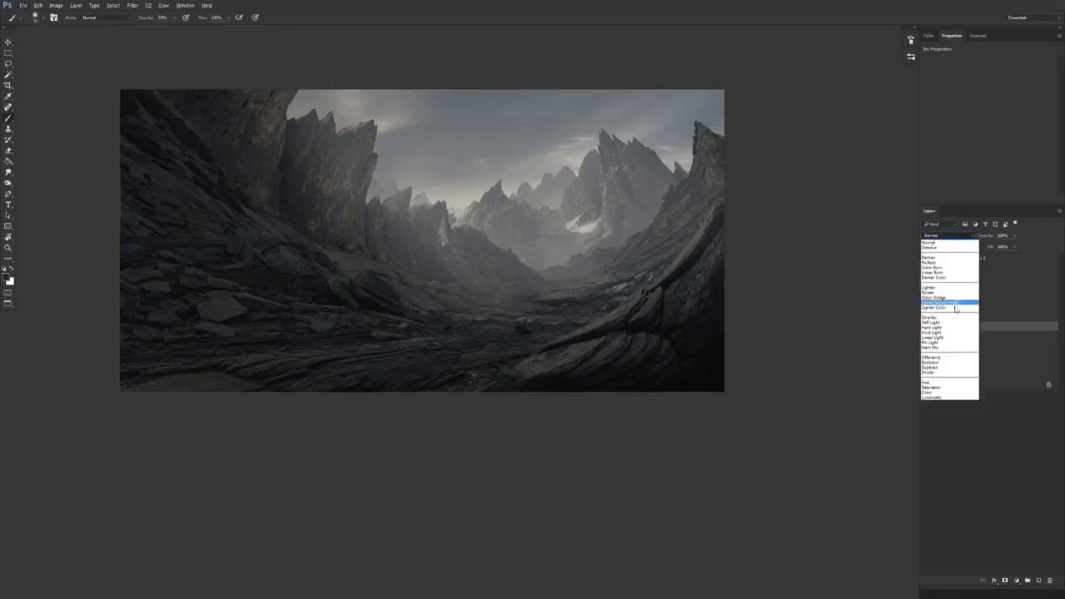
left_click(936, 324)
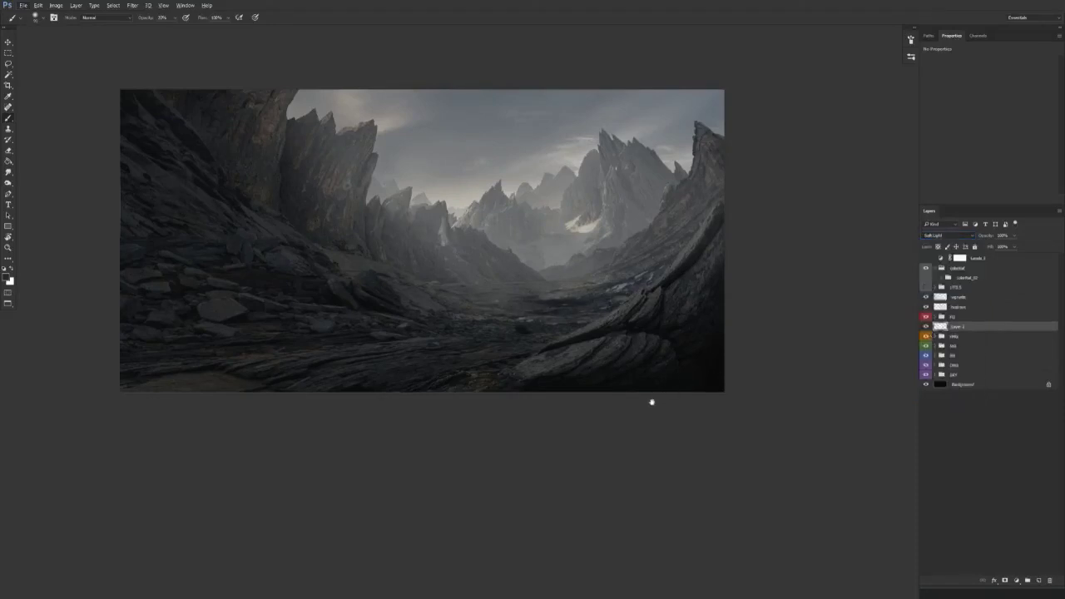
Step: Brush small soft-light highlights across the middle of the valley floor and its nearer ground
scroll(650, 399, "up", 1)
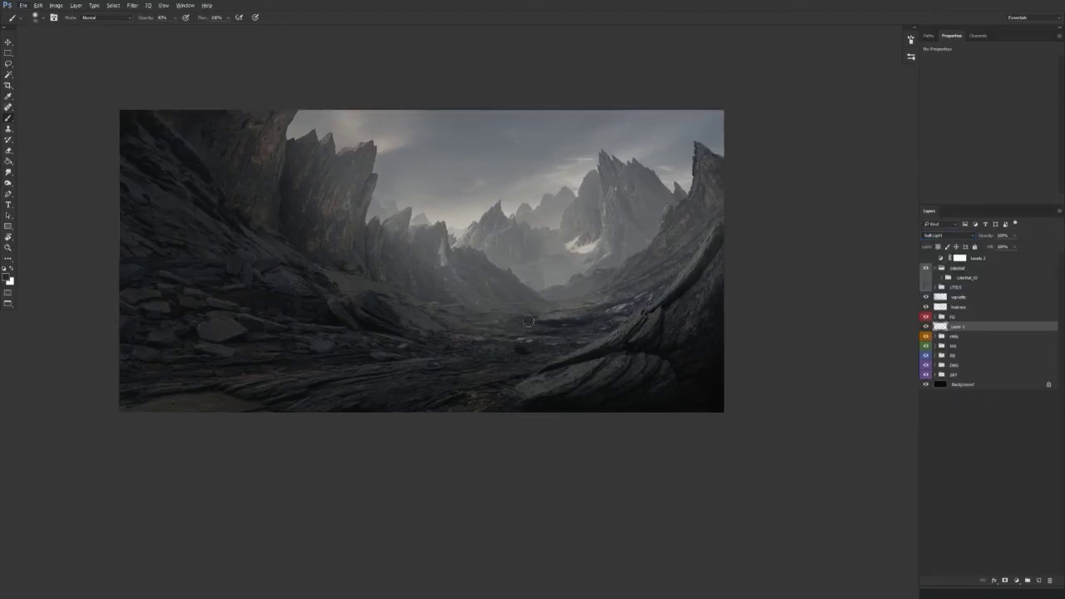
left_click_drag(483, 316, 456, 322)
left_click_drag(602, 250, 587, 248)
left_click_drag(540, 324, 576, 321)
left_click_drag(518, 389, 488, 385)
Step: Rename the Soft Light layer "softLight_groundHi"
key("v")
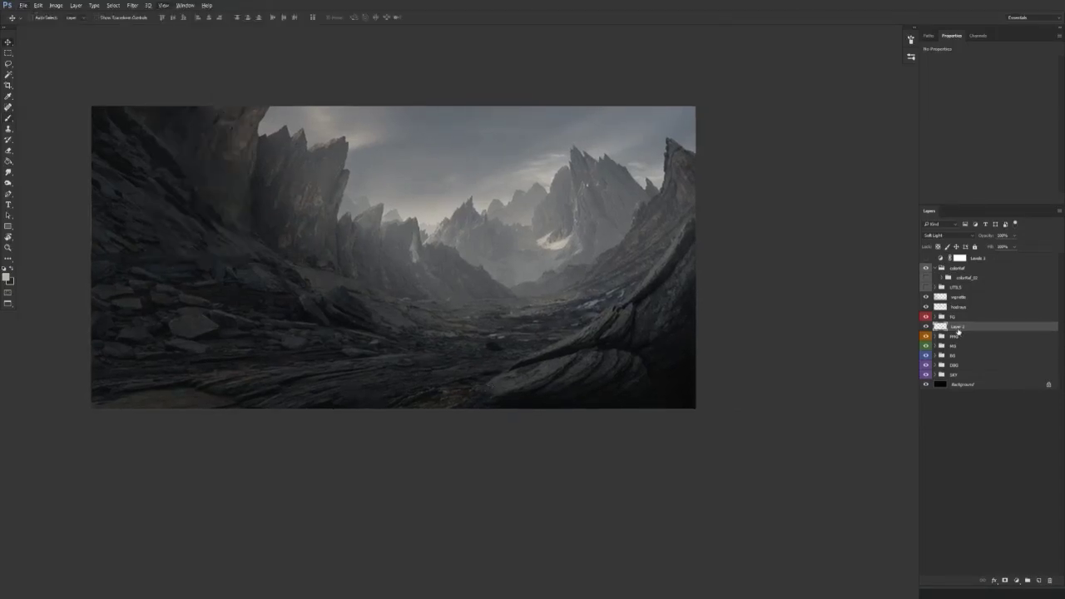
double_click(965, 327)
type("doftLight_groundHi")
key("Return")
Step: Brush more light strokes on the softLight_groundHi layer across the valley floor, from the right slope's base towards the left rocks
key("b")
mouse_move(624, 386)
left_mouse_down()
mouse_move(566, 403)
mouse_move(577, 403)
left_mouse_up()
left_click_drag(507, 329, 541, 344)
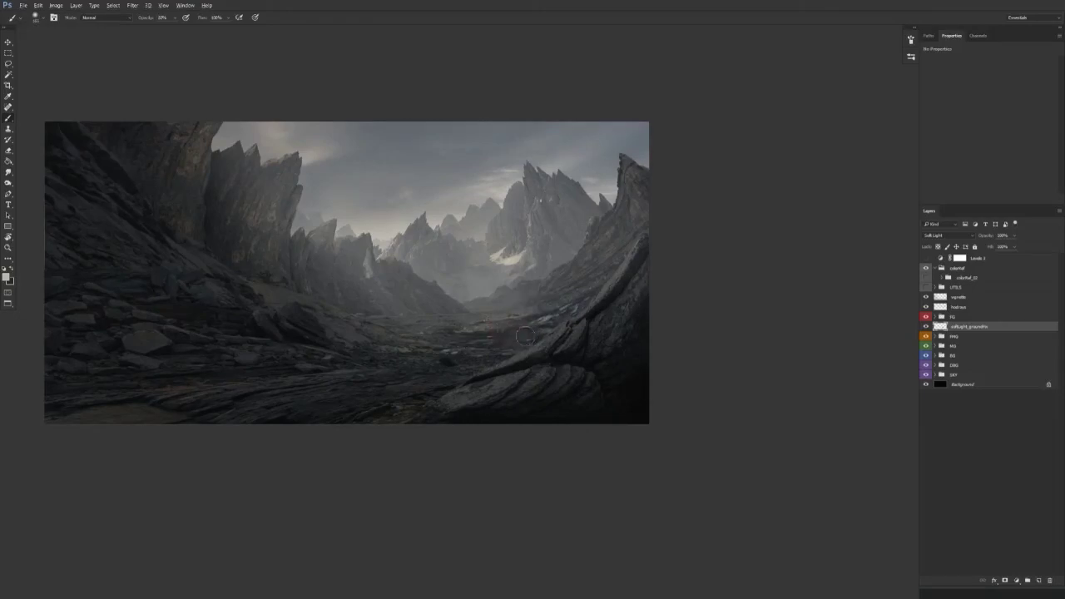
left_click_drag(538, 327, 457, 336)
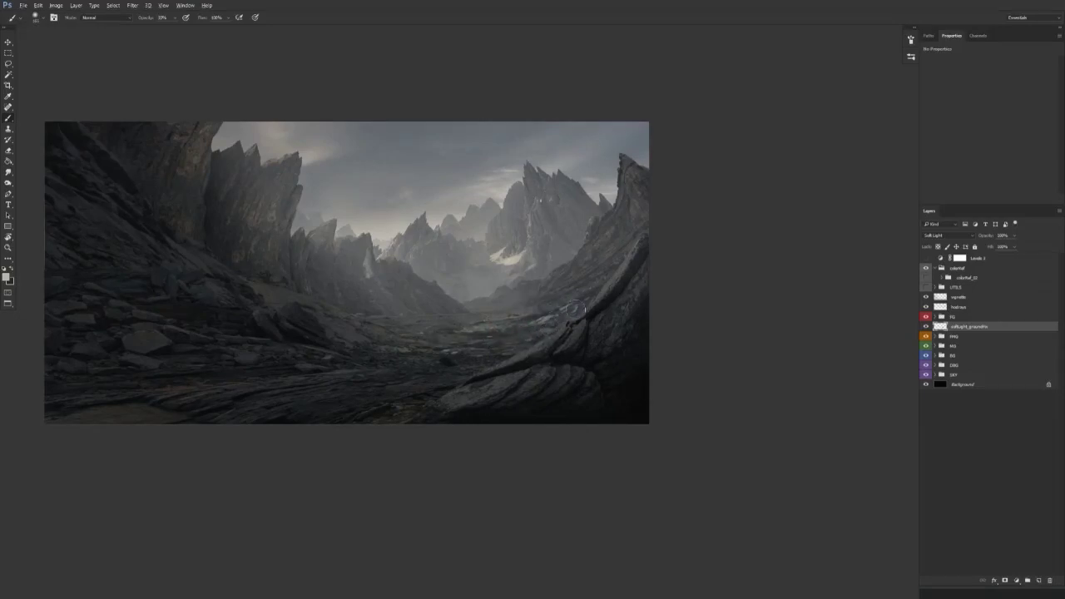
left_click_drag(446, 340, 412, 338)
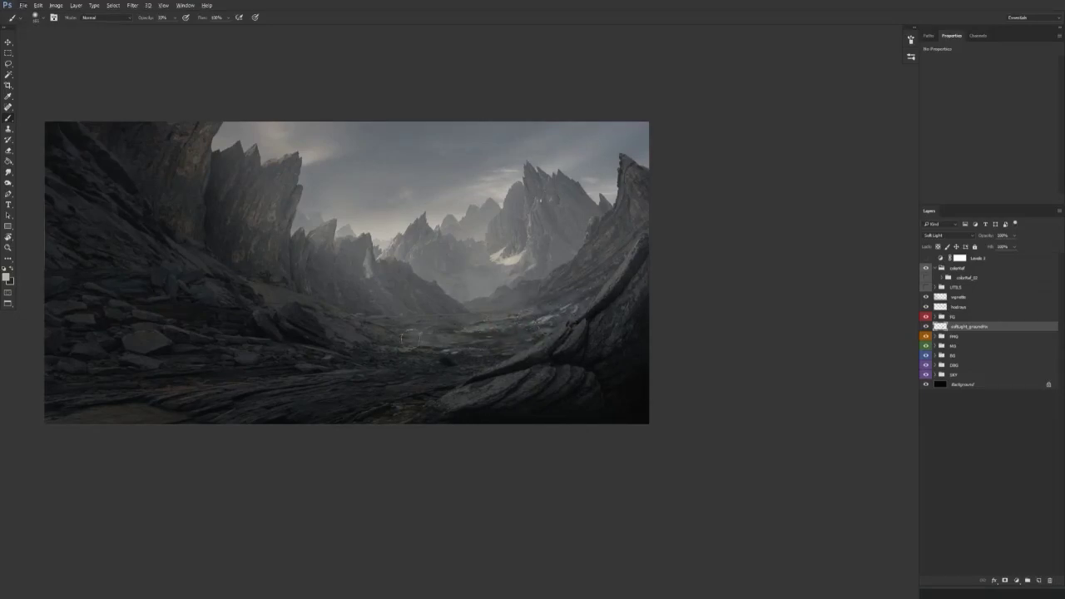
mouse_move(478, 337)
left_mouse_down()
mouse_move(457, 341)
mouse_move(474, 329)
left_mouse_up()
key("x")
Step: Expand the FMG, MG and fmg_02 groups and toggle visibility to find which group holds the valley floor
left_click(935, 337)
left_click(926, 347)
left_click(926, 346)
left_click(924, 356)
left_click(926, 364)
left_click(925, 364)
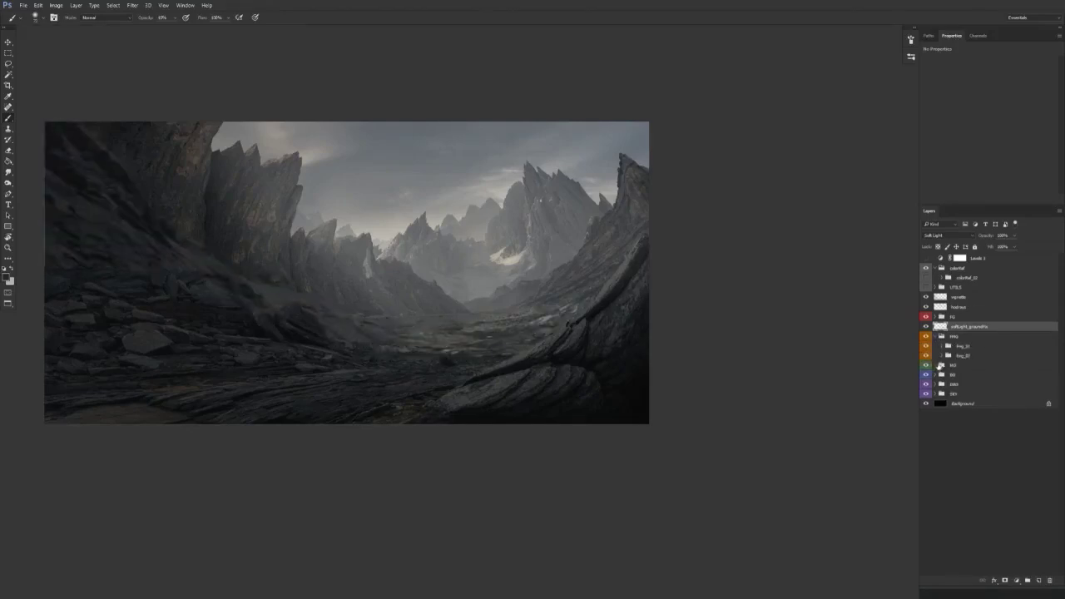
left_click(945, 366)
left_click(935, 366)
left_click(942, 356)
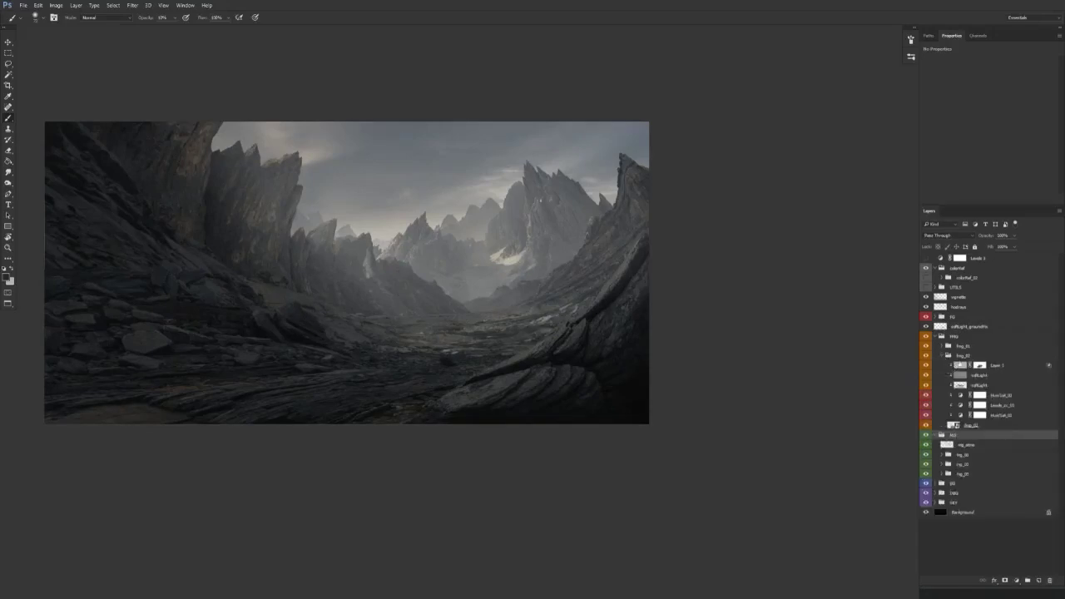
Step: Try placing a copy of softLight_groundHi inside the fmg_02 group, undo it, and check that group's visibility
left_click_drag(973, 327, 991, 366)
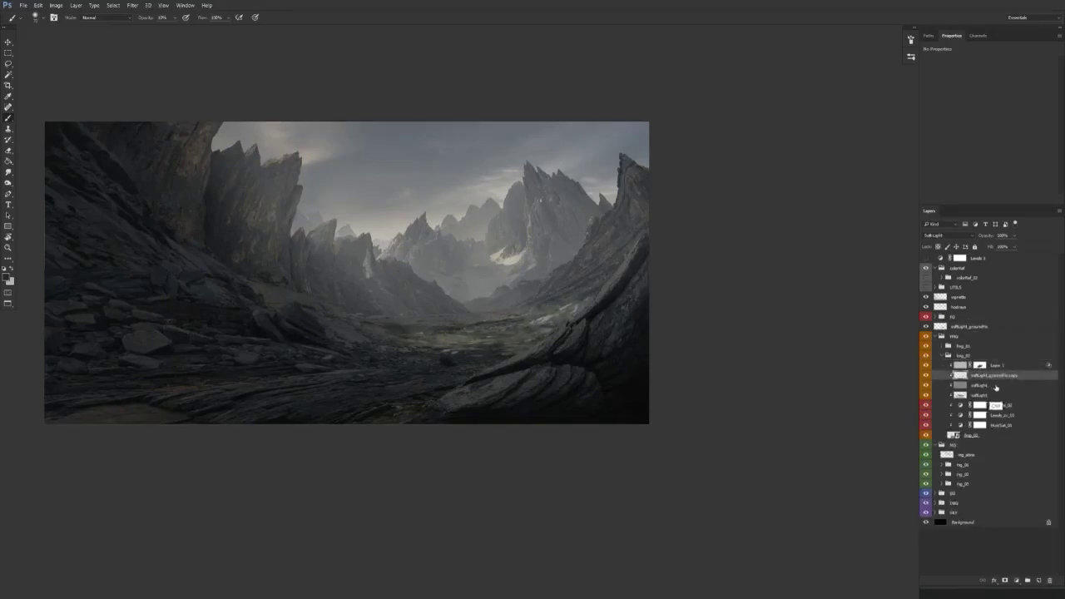
key("ctrl+z")
left_click(926, 358)
left_click(926, 360)
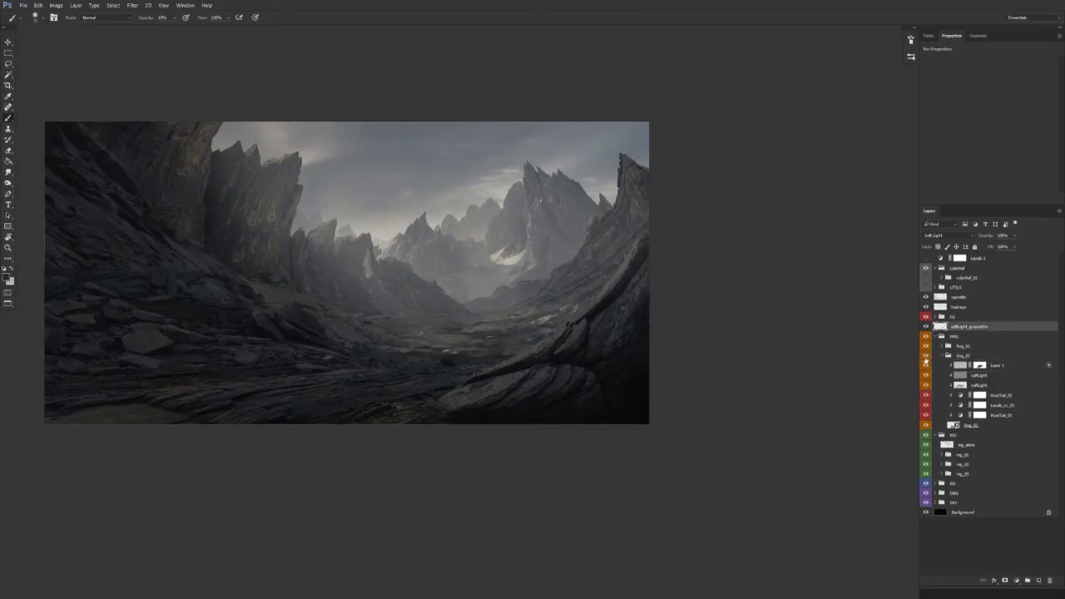
Step: Place a clipped copy of softLight_groundHi above the other layers in the fmg_02 group, and hide the original layer
left_click_drag(986, 332, 996, 379)
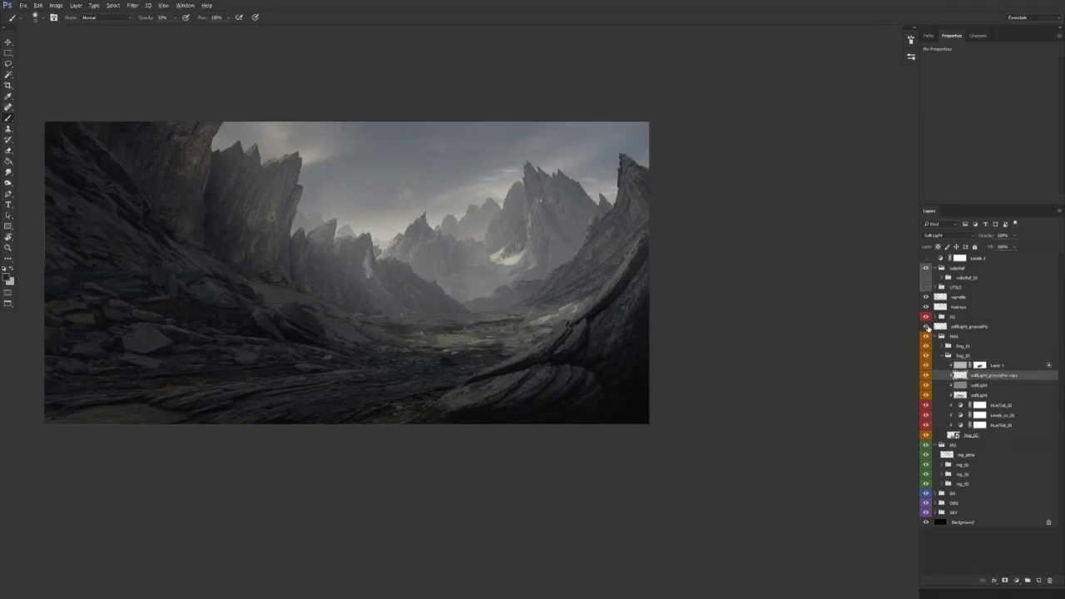
left_click(926, 327)
left_click_drag(1004, 376, 1002, 364)
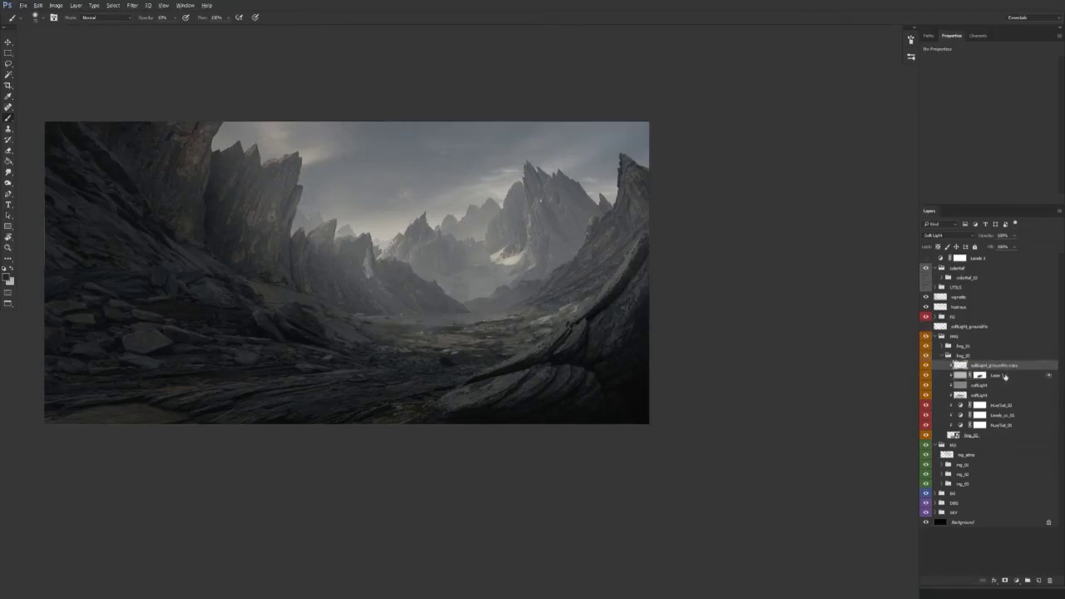
Step: Rename the masked layer below the softLight_groundHi copy "highlights"
left_click(1003, 377)
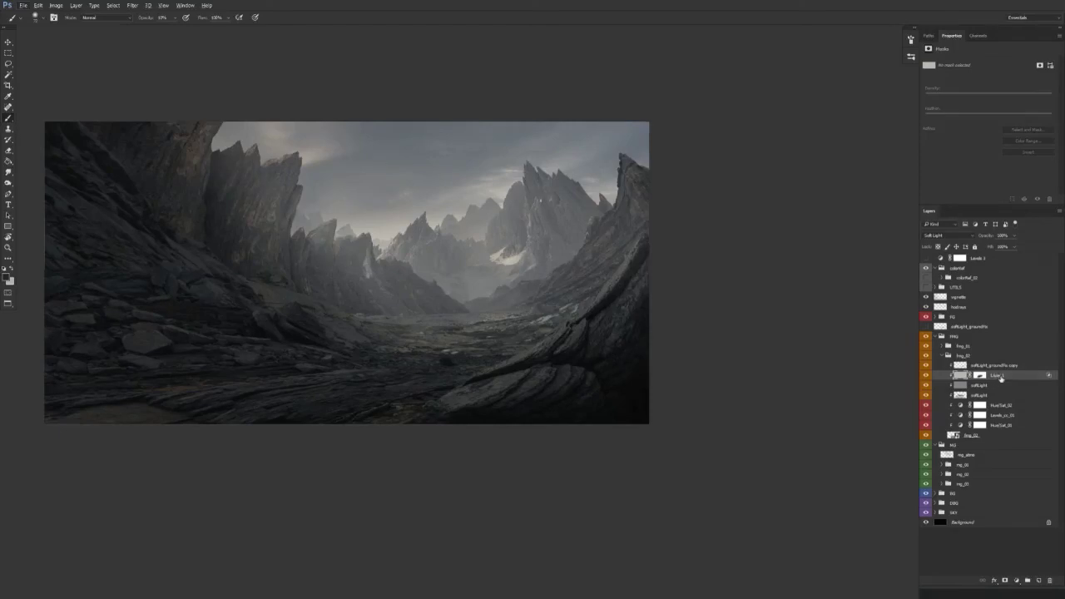
double_click(998, 375)
type("fog")
key("Return")
key("v")
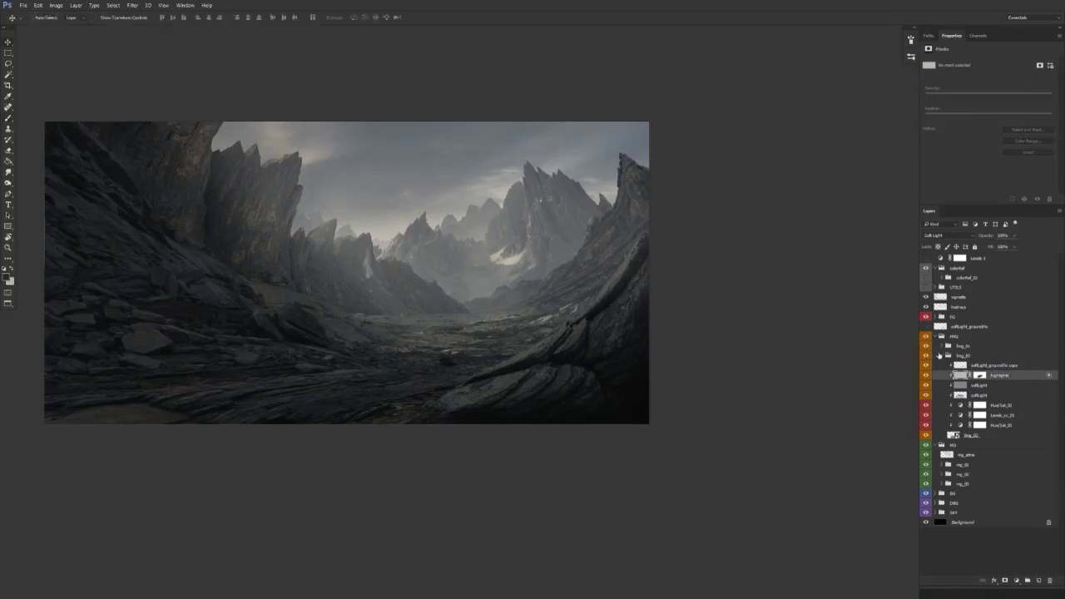
Step: Collapse the fmg_02 group and toggle the visibility of the MG subgroups to find the one holding the distant valley floor
left_click(940, 355)
left_click(927, 386)
left_click(926, 385)
left_click(925, 401)
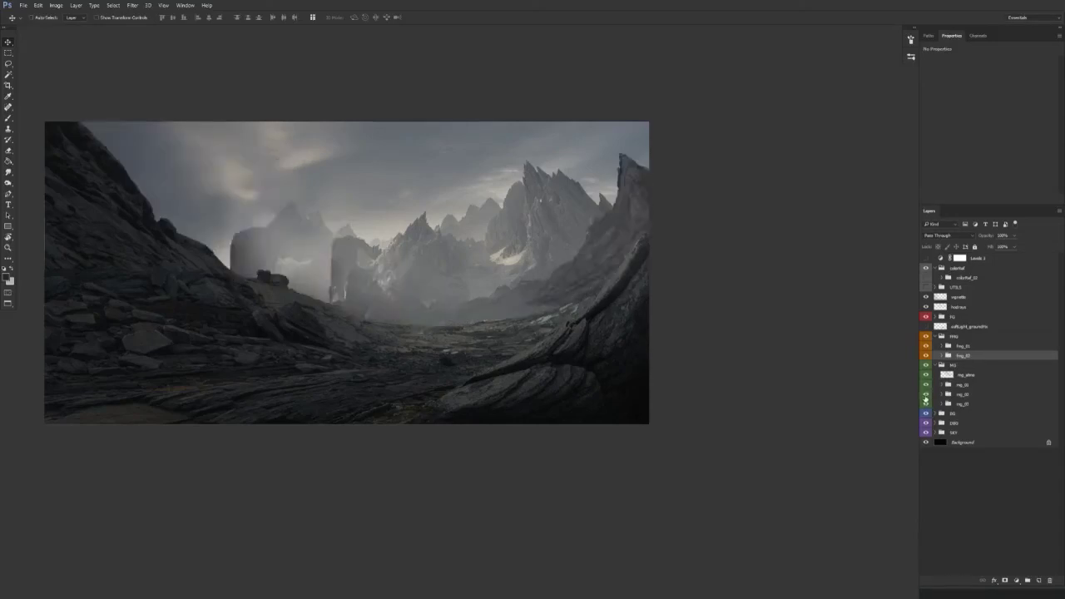
left_click(926, 401)
Step: Move the softLight_groundHi layer to the top of the mg_02 group as a clipped layer, and collapse the MG and FMG groups
left_click(941, 394)
left_click_drag(982, 329, 988, 391)
left_click_drag(657, 431, 702, 424)
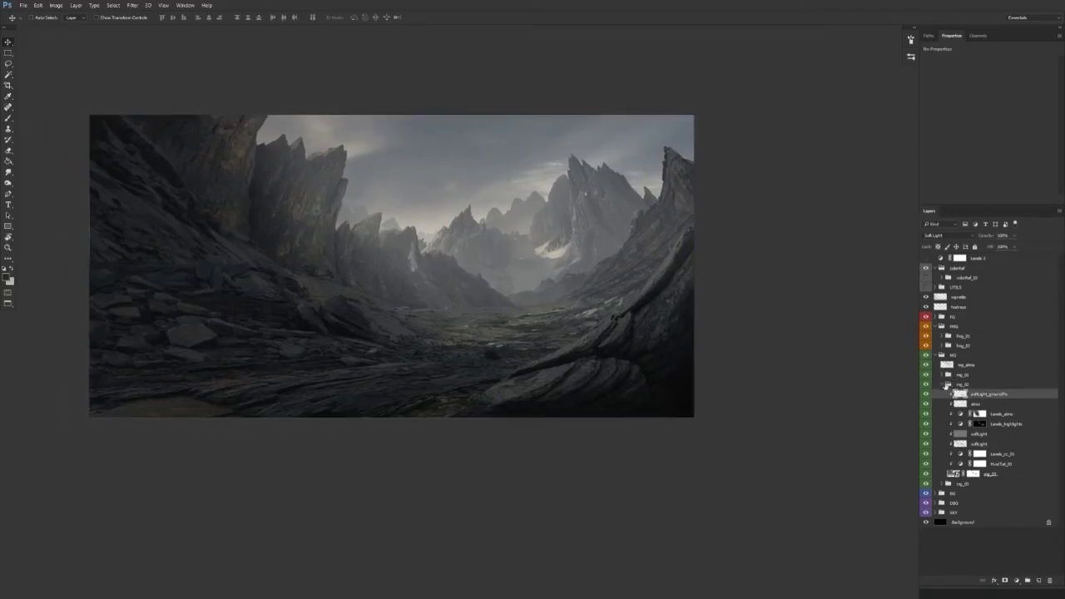
left_click(947, 386)
left_click(941, 355)
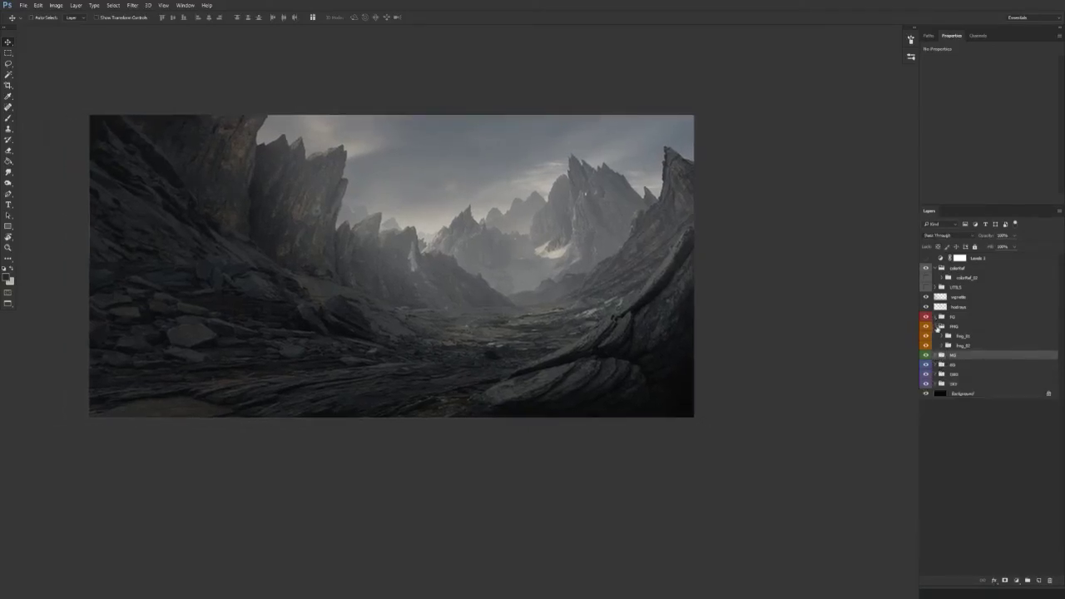
left_click(938, 327)
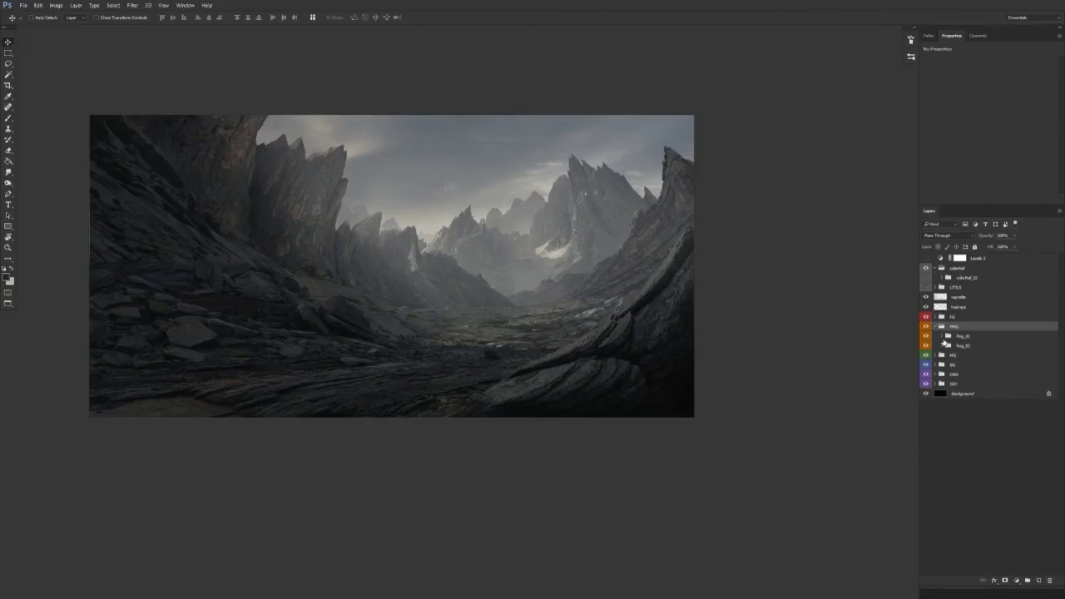
left_click(937, 326)
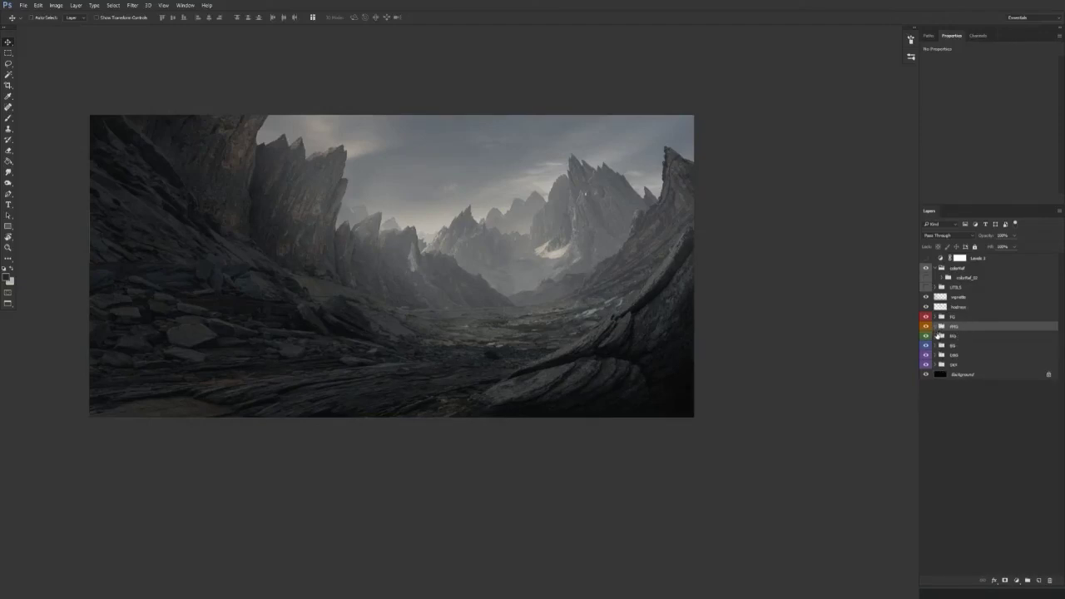
Step: Inspect the atmosphere layers mg_atmo and bg_atmo in the MG and BG groups, toggling the visibility of mg_atmo
left_click(937, 336)
left_click(926, 345)
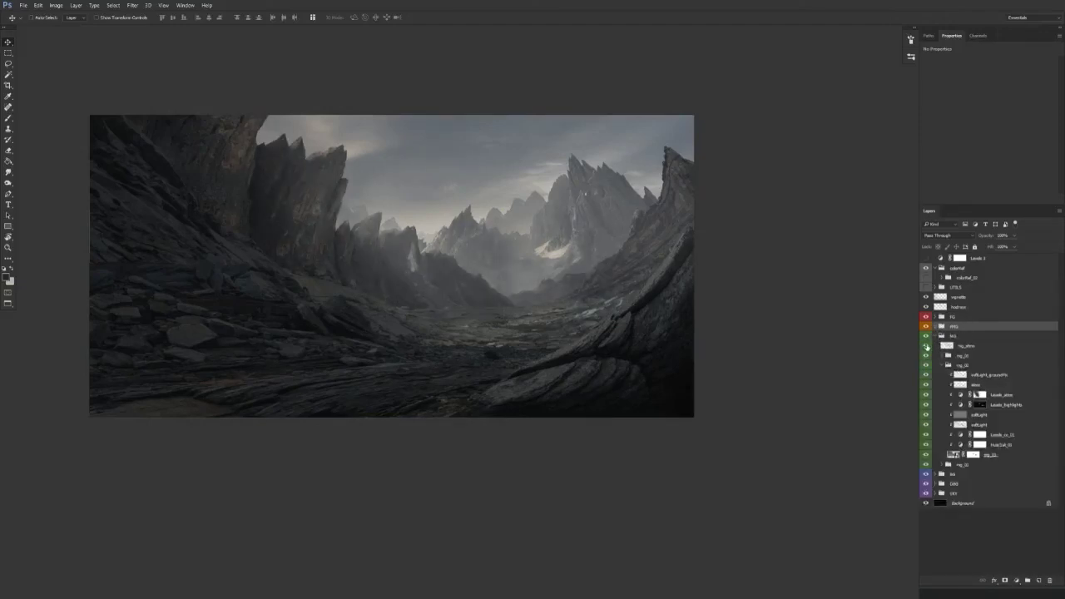
left_click(927, 346)
left_click(959, 346)
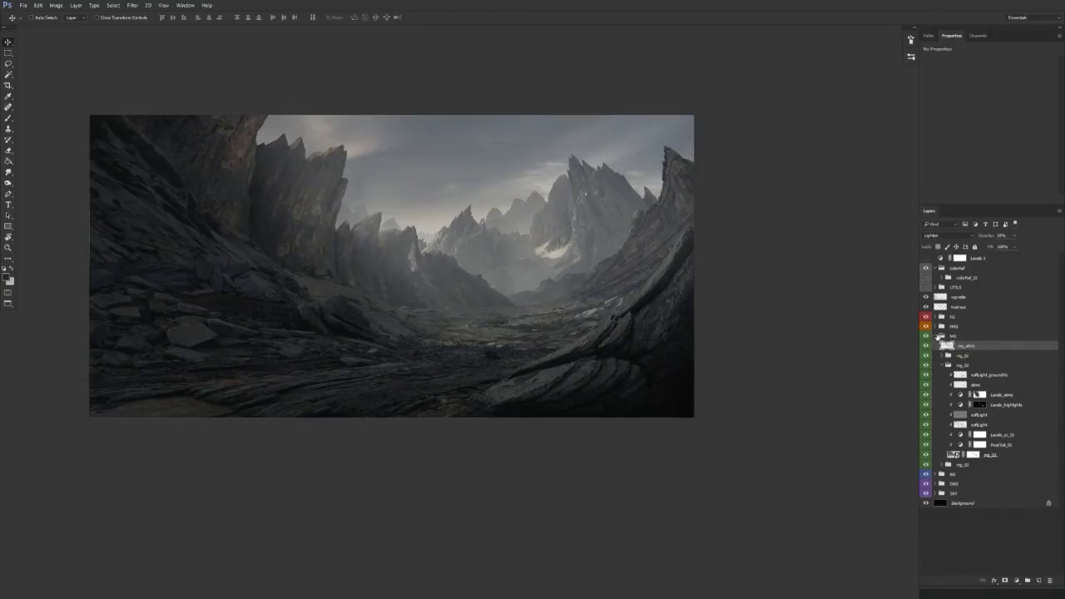
left_click(936, 336)
left_click(937, 345)
left_click(957, 356)
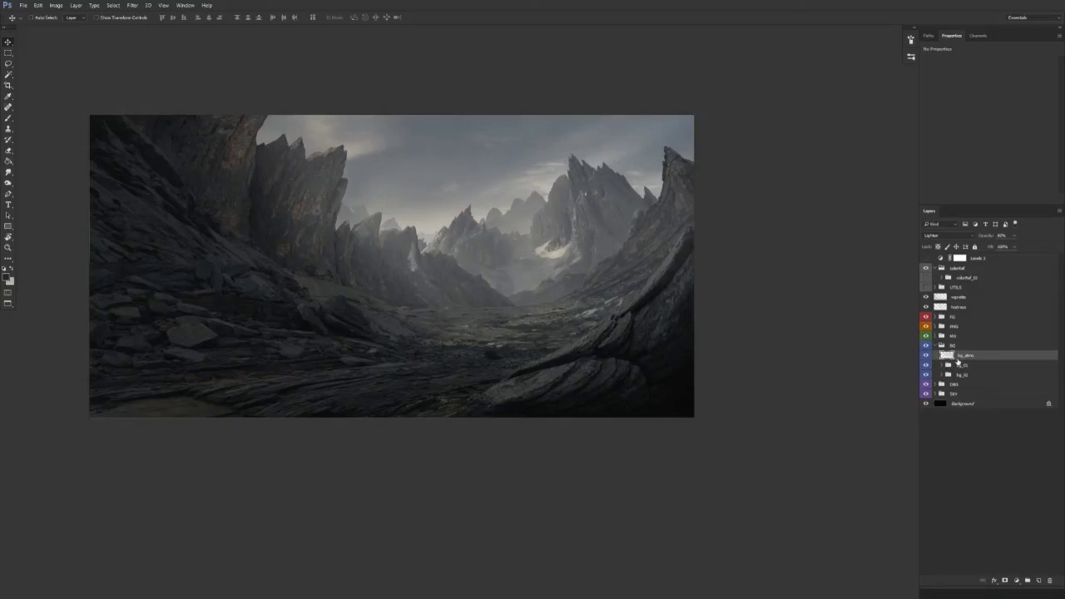
left_click(940, 346)
left_click(937, 346)
Step: Set the opacity of the dbg_atmo layer in the DBG group to 27% and collapse the group
left_click(937, 355)
left_click(966, 366)
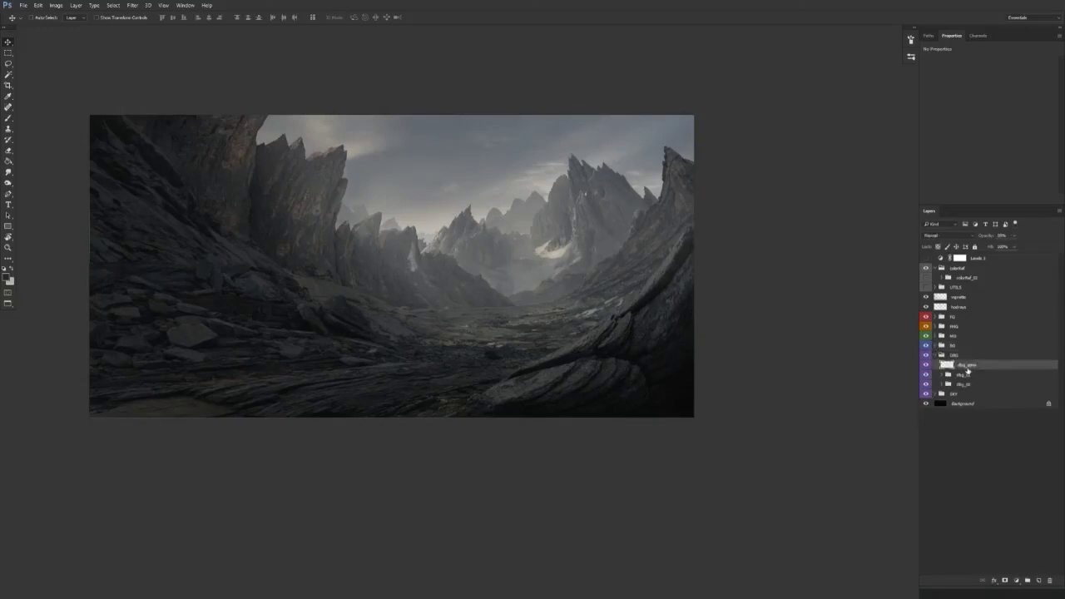
key("2")
key("7")
left_click_drag(581, 457, 597, 450)
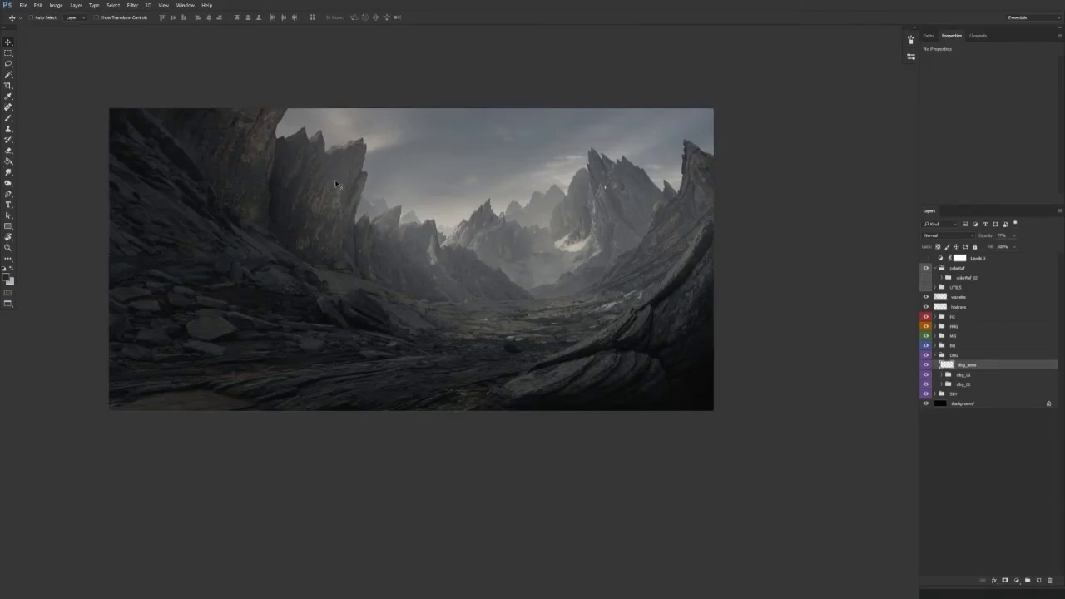
left_click(936, 355)
Step: Rename the light ray layer below the vignette layer "godrays"
double_click(957, 307)
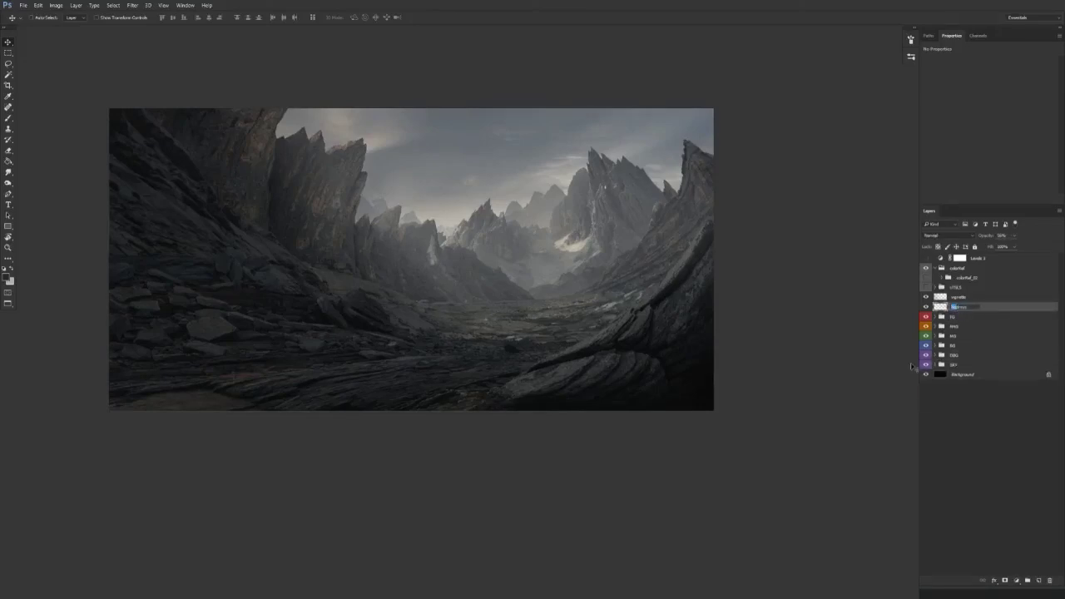
type("godrays")
key("Return")
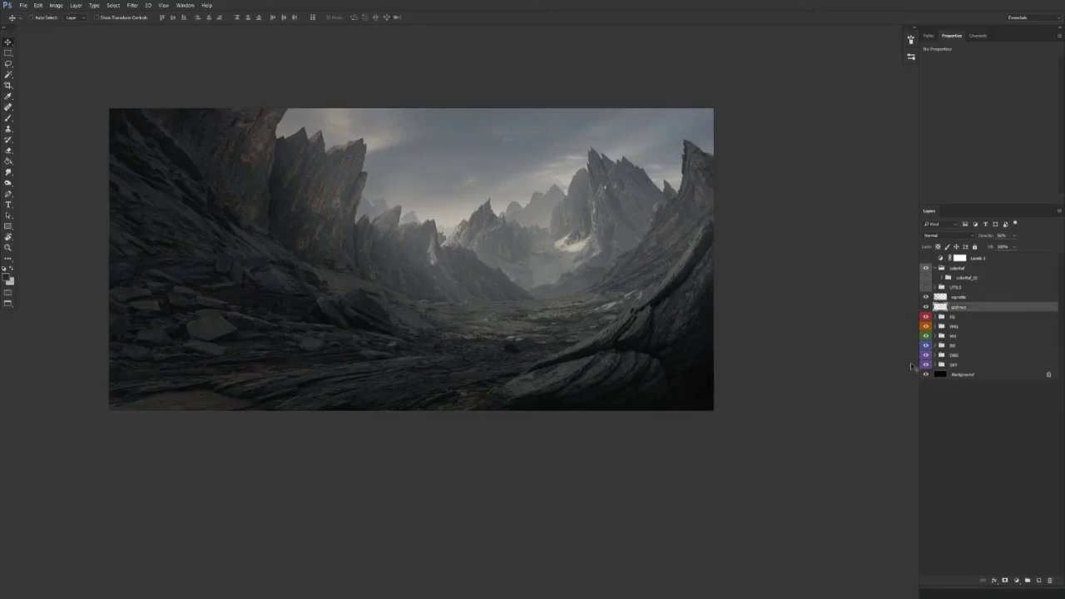